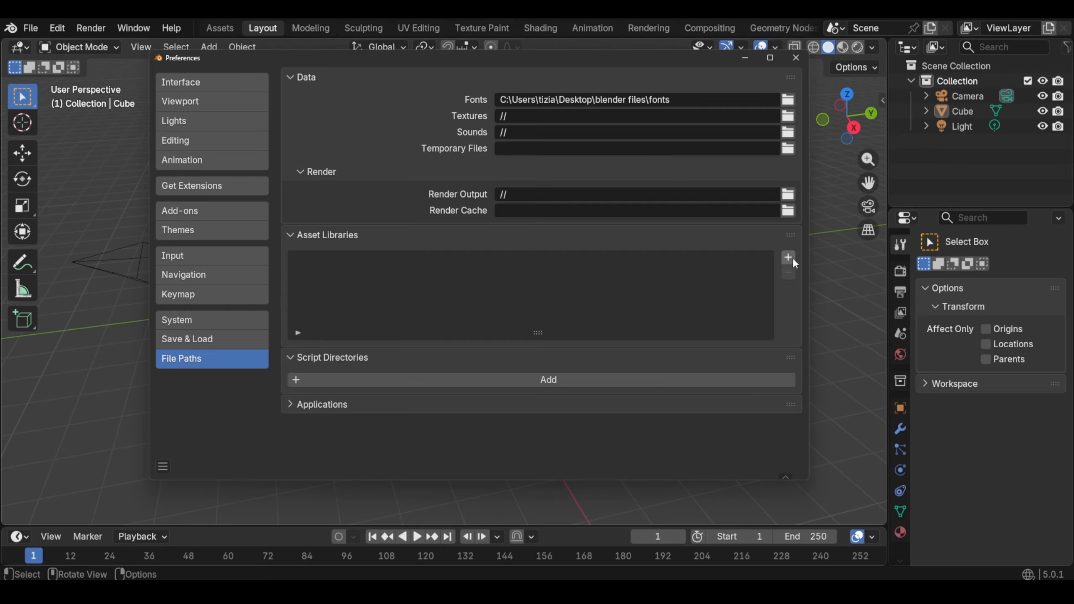
Add the nekura folder as an asset library, choose its import method, and close the preferences
{"action": "left_click", "coordinate": [788, 258]}
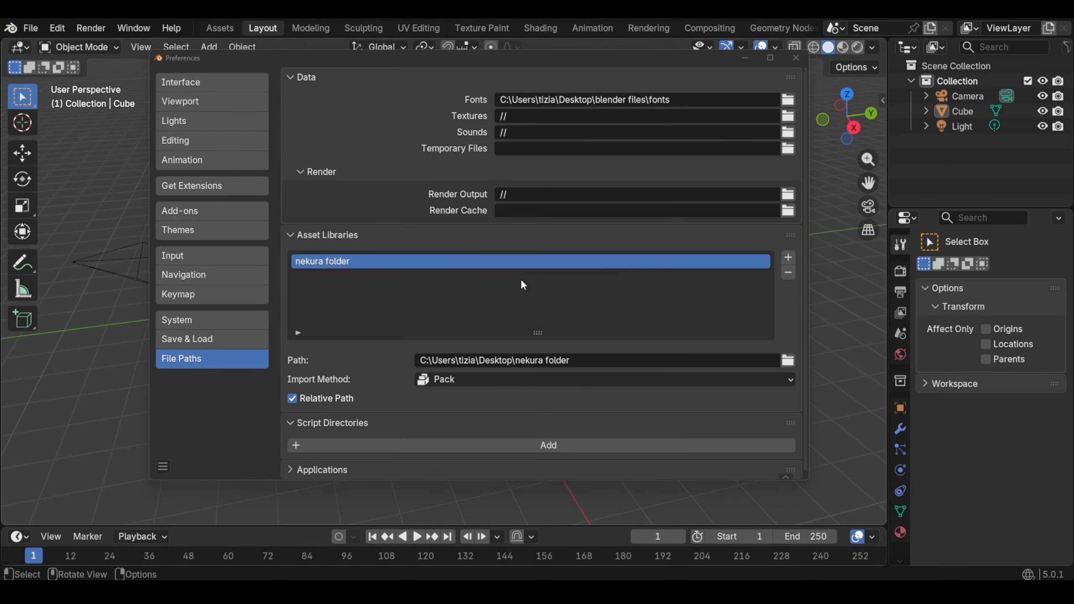
{"action": "left_click", "coordinate": [441, 380]}
{"action": "left_click", "coordinate": [461, 409]}
{"action": "left_click", "coordinate": [797, 57]}
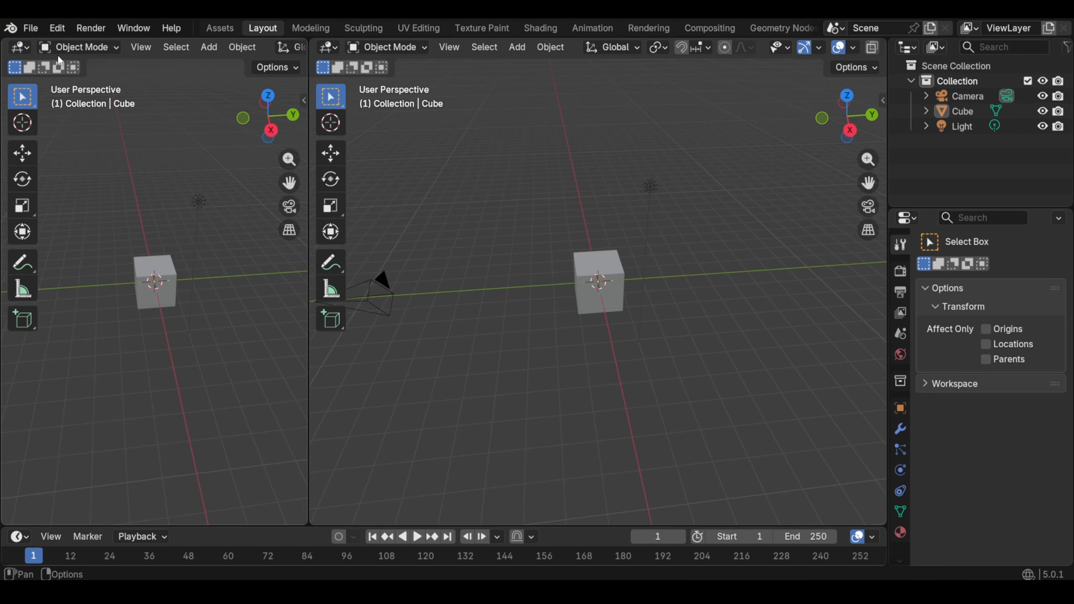
Turn the smaller viewport into a slightly wider Asset Browser showing the nekura folder library
{"action": "left_click", "coordinate": [19, 47]}
{"action": "left_click", "coordinate": [495, 136]}
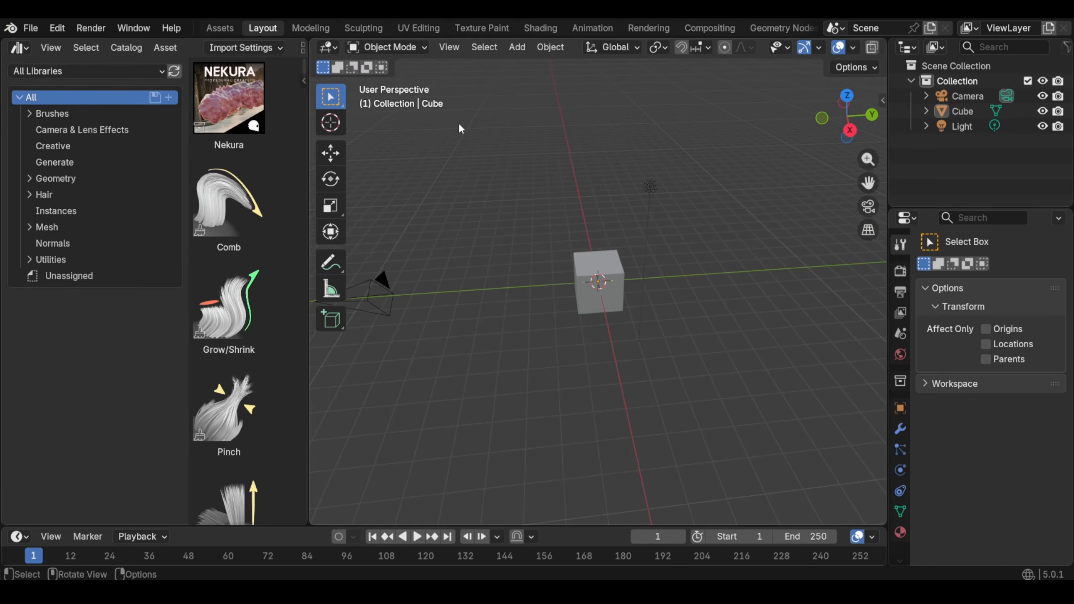
{"action": "left_click", "coordinate": [71, 71]}
{"action": "left_click", "coordinate": [63, 173]}
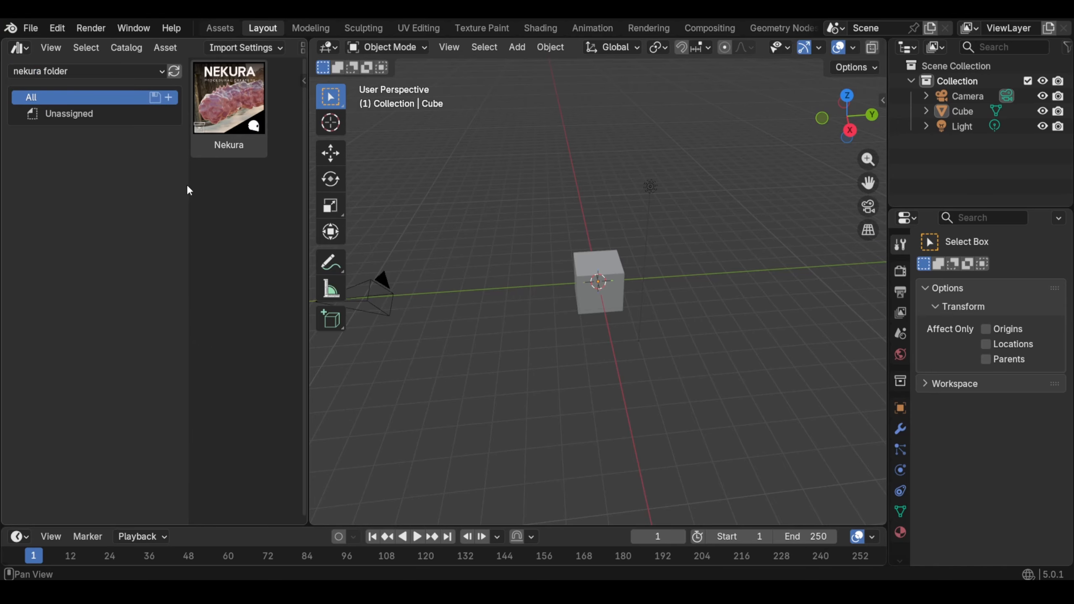
{"action": "left_click_drag", "start_coordinate": [311, 121], "coordinate": [359, 120]}
Delete all default scene objects and place the Nekura asset in the empty scene
{"action": "key", "text": "a"}
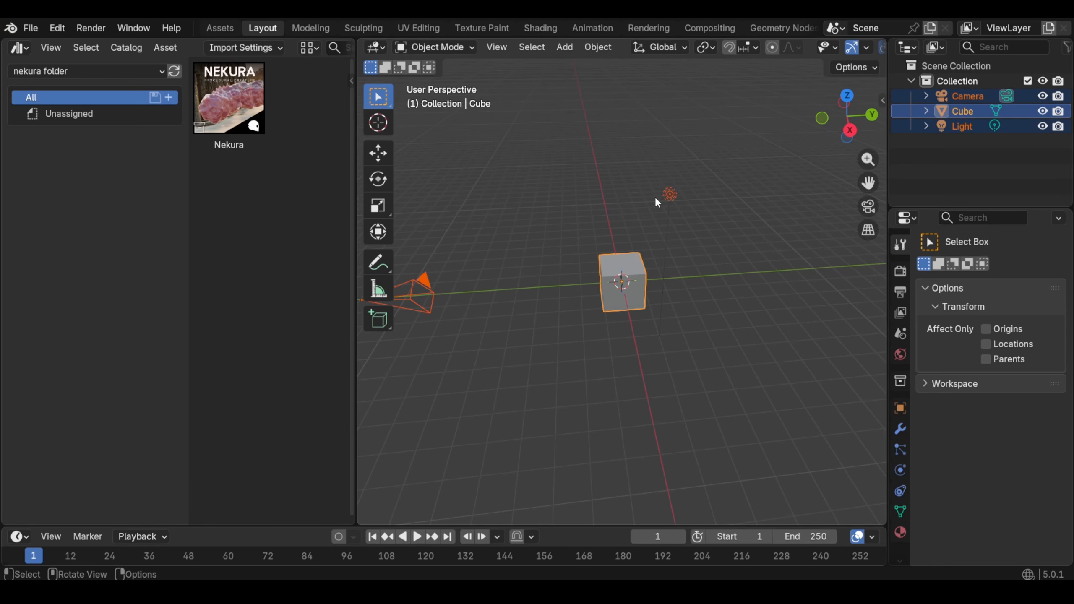
{"action": "key", "text": "x"}
{"action": "left_click", "coordinate": [657, 200]}
{"action": "left_click_drag", "start_coordinate": [229, 98], "coordinate": [644, 296]}
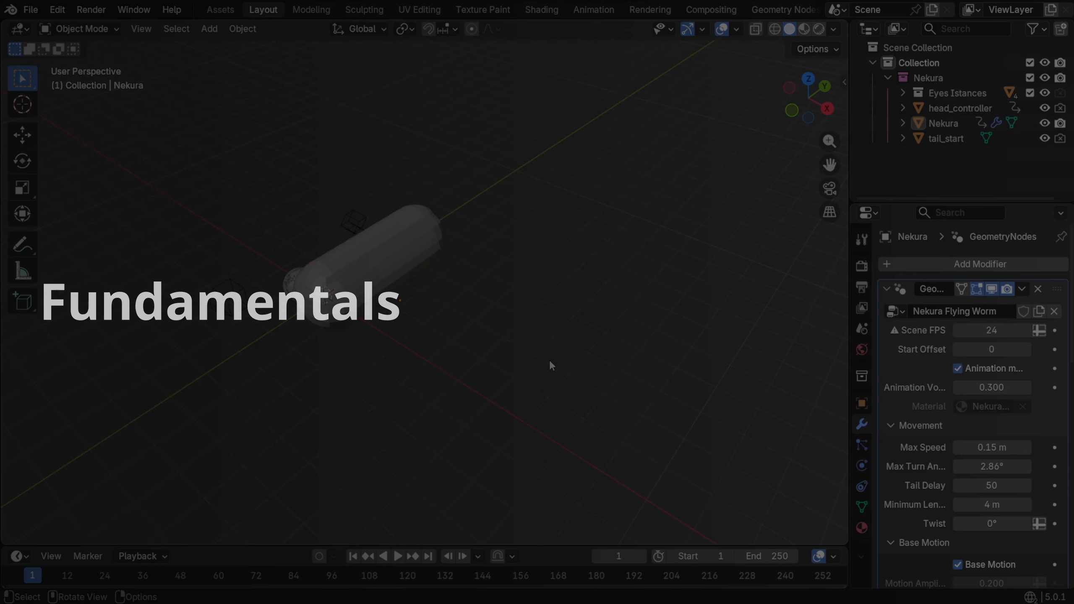
Set the Nekura worm object's X, Y and Z location to 0
{"action": "middle_click_drag", "start_coordinate": [549, 361], "coordinate": [496, 316]}
{"action": "scroll", "coordinate": [433, 351], "scroll_direction": "down", "scroll_amount": 2}
{"action": "scroll", "coordinate": [487, 369], "scroll_direction": "up", "scroll_amount": 2}
{"action": "left_click", "coordinate": [468, 276]}
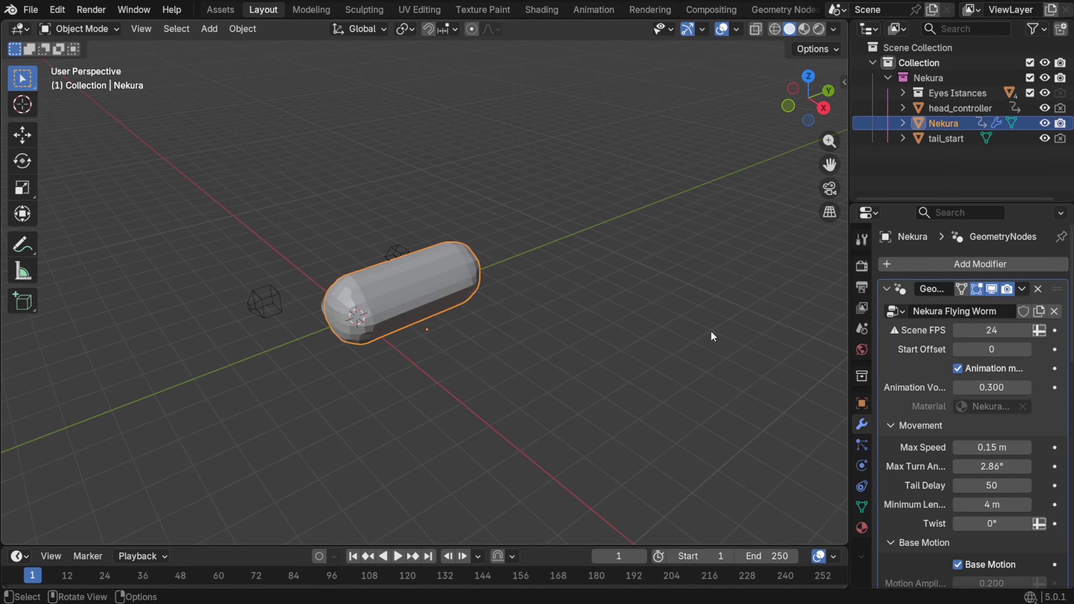
{"action": "left_click", "coordinate": [862, 404]}
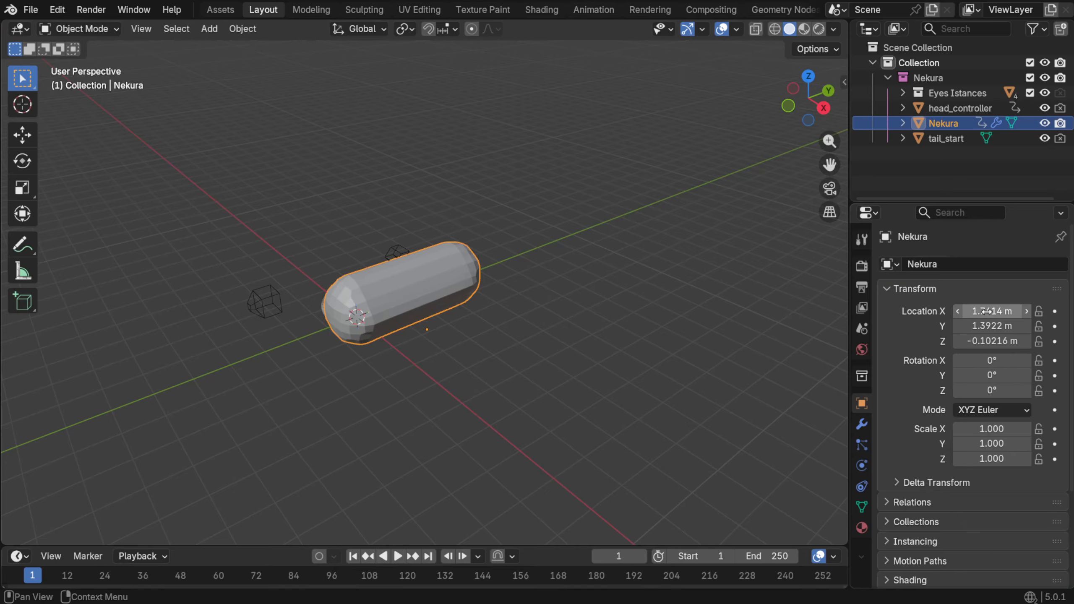
{"action": "left_click_drag", "start_coordinate": [987, 311], "coordinate": [982, 341]}
{"action": "type", "text": "0"}
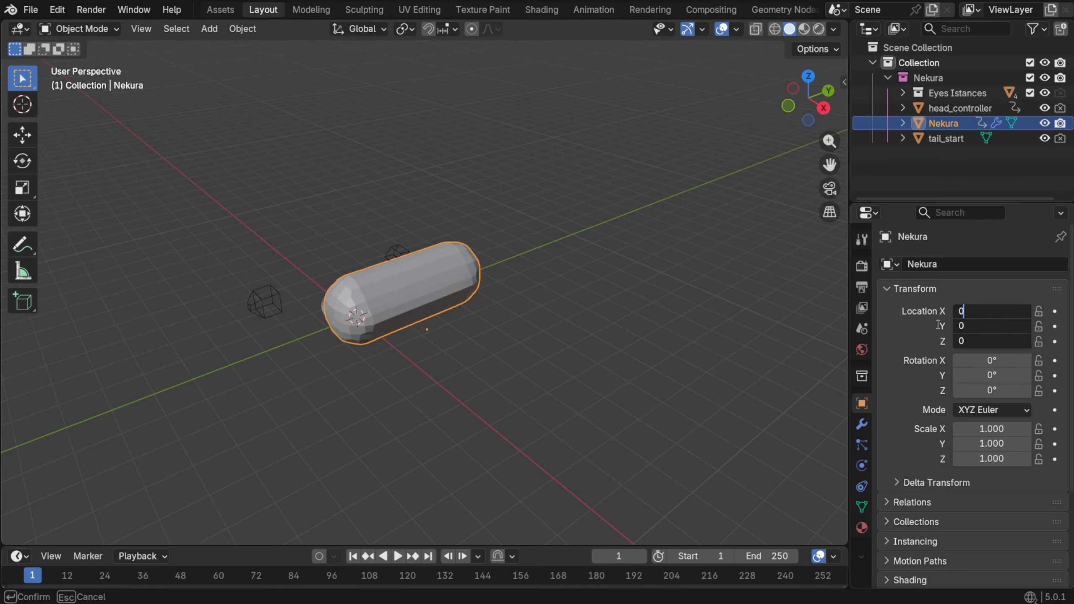
{"action": "key", "text": "Return"}
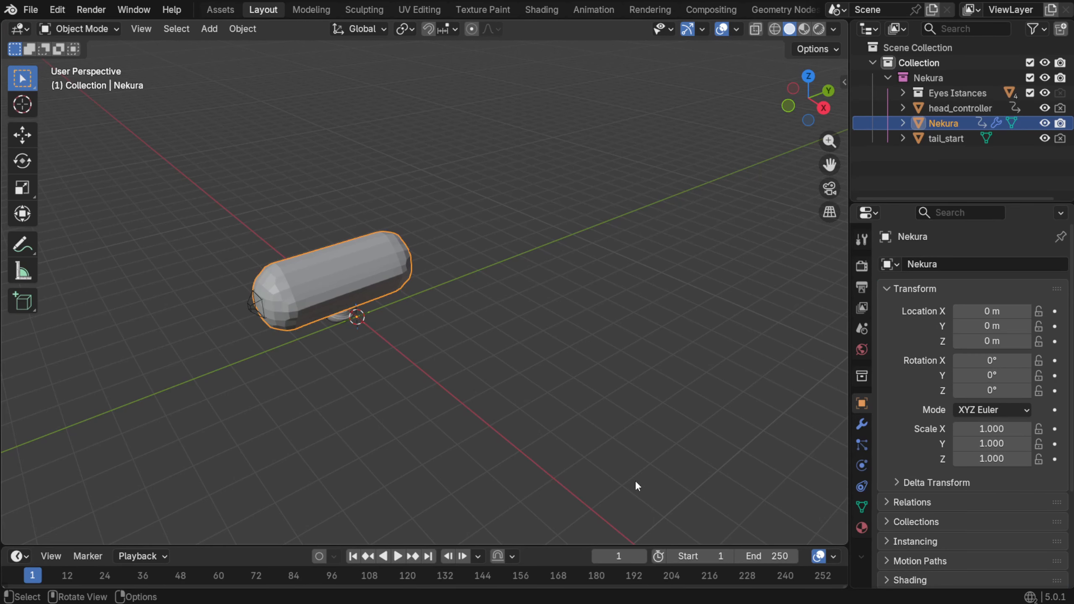
Hide the Eyes Istances collection and exclude it from the view layer
{"action": "middle_click_drag", "start_coordinate": [470, 374], "coordinate": [452, 360]}
{"action": "left_click", "coordinate": [459, 356]}
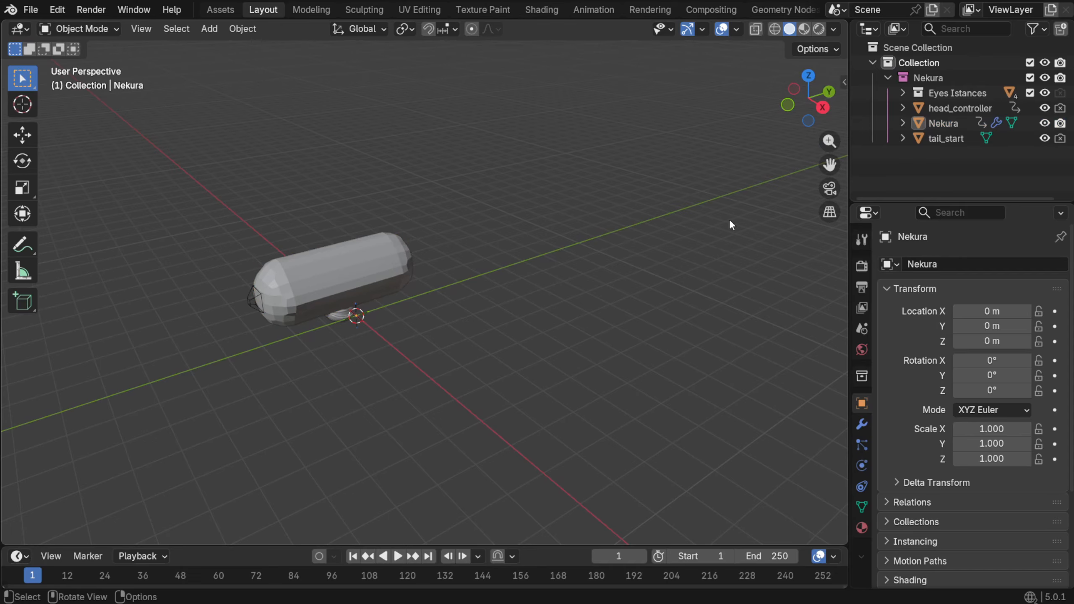
{"action": "left_click", "coordinate": [1045, 92]}
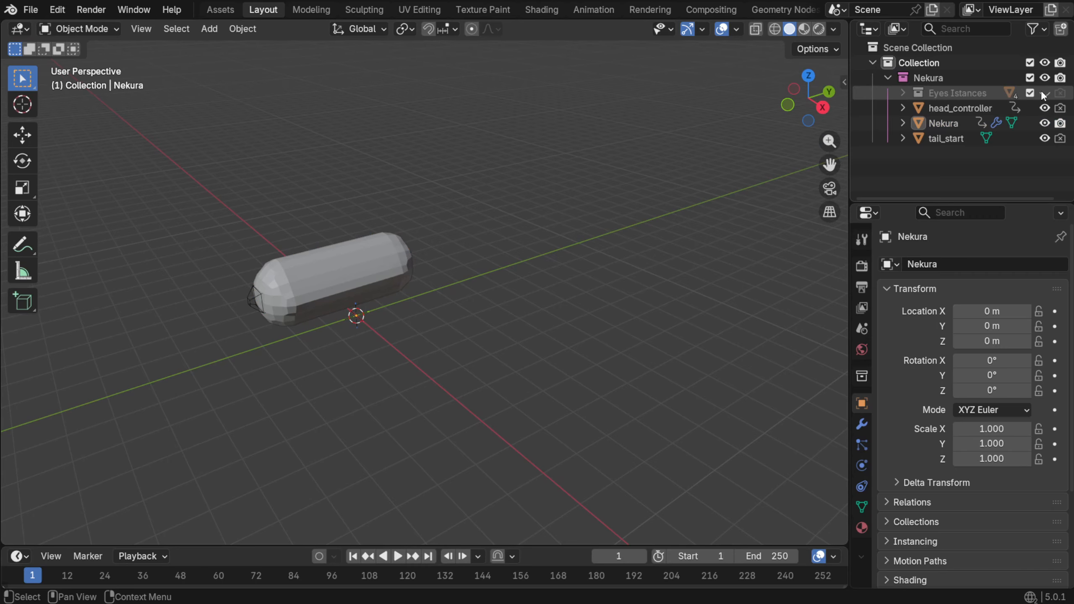
{"action": "left_click", "coordinate": [1031, 93]}
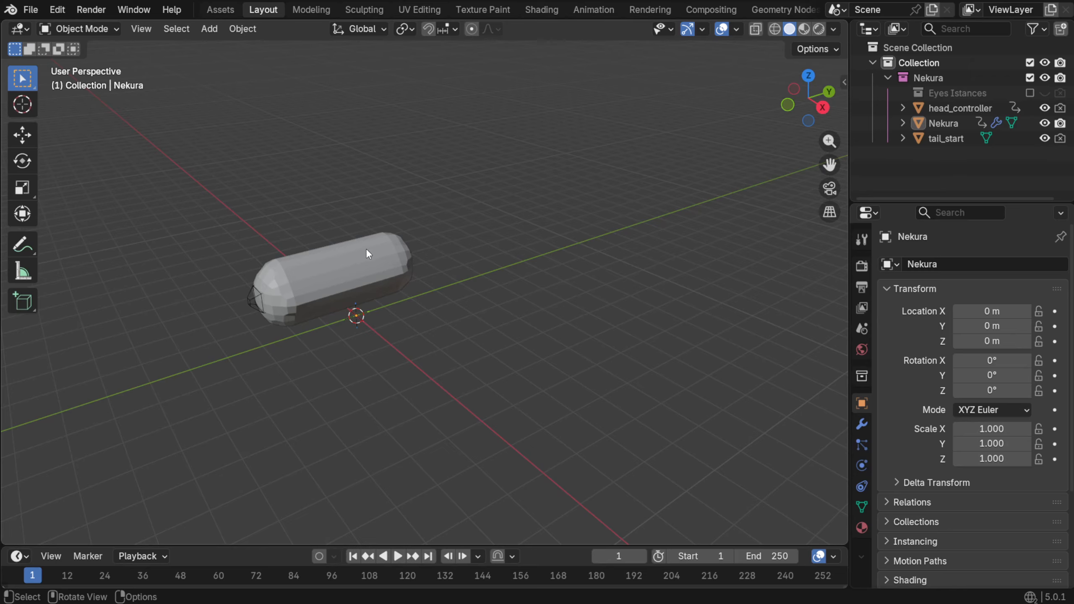
Show the Nekura object's modifier settings in a wider properties area and check the scene's output frame rate
{"action": "left_click_drag", "start_coordinate": [368, 252], "coordinate": [445, 184]}
{"action": "left_click", "coordinate": [862, 423]}
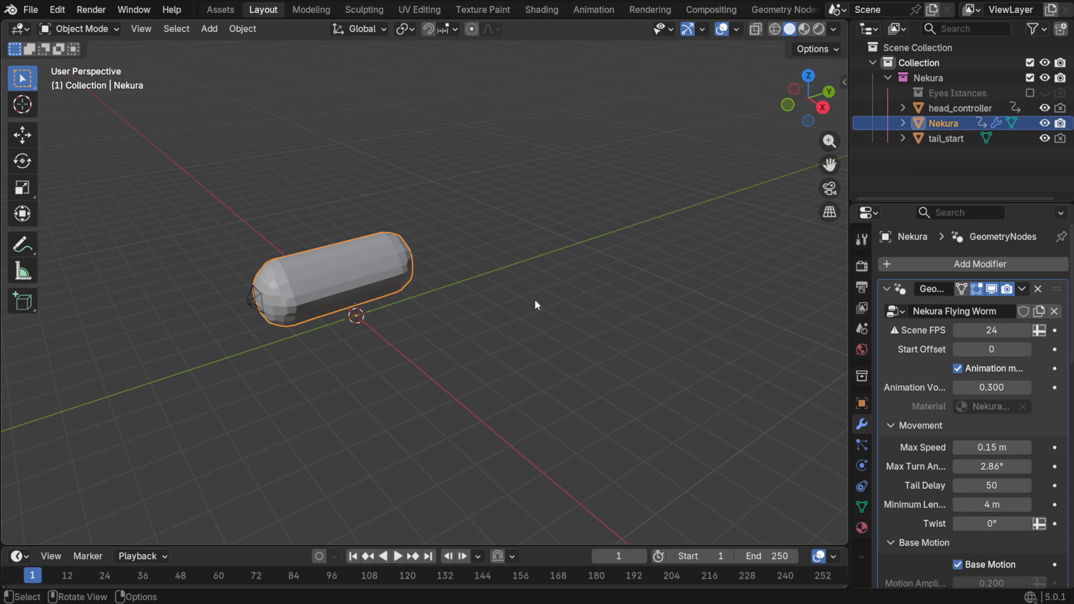
{"action": "left_click_drag", "start_coordinate": [850, 306], "coordinate": [782, 306]}
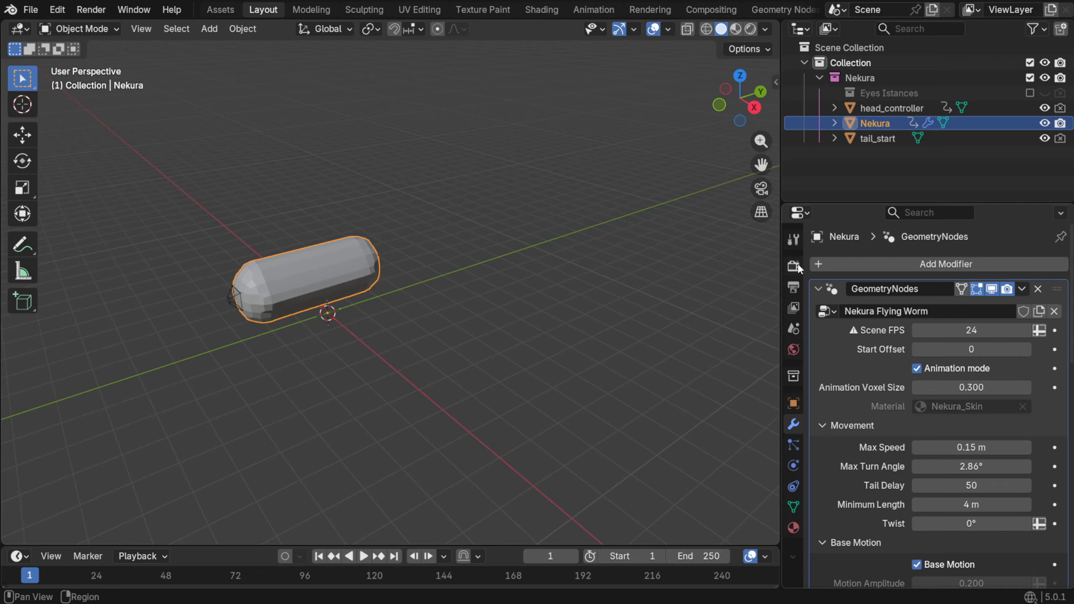
{"action": "left_click", "coordinate": [794, 287]}
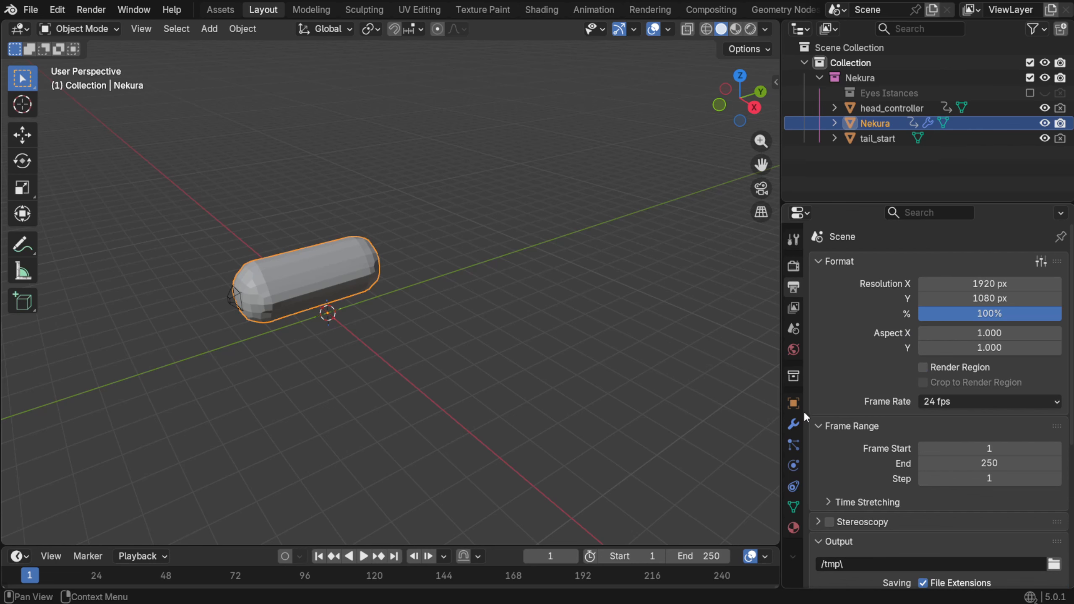
{"action": "left_click", "coordinate": [797, 422]}
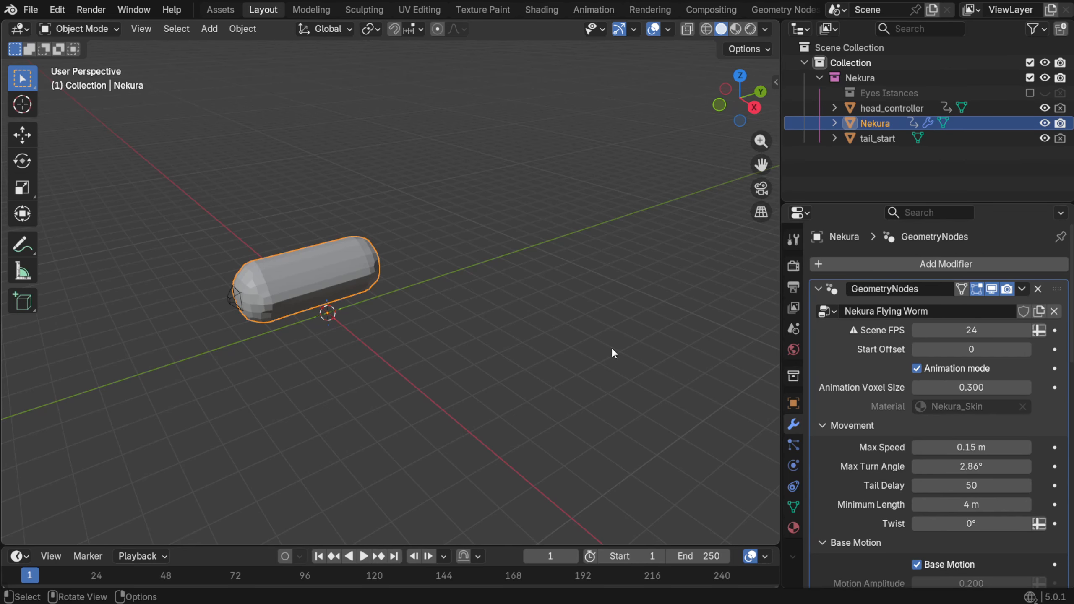
Play the worm's animation in a side-on view and stop it at frame 128
{"action": "middle_click_drag", "start_coordinate": [611, 348], "coordinate": [462, 336]}
{"action": "key", "text": "space"}
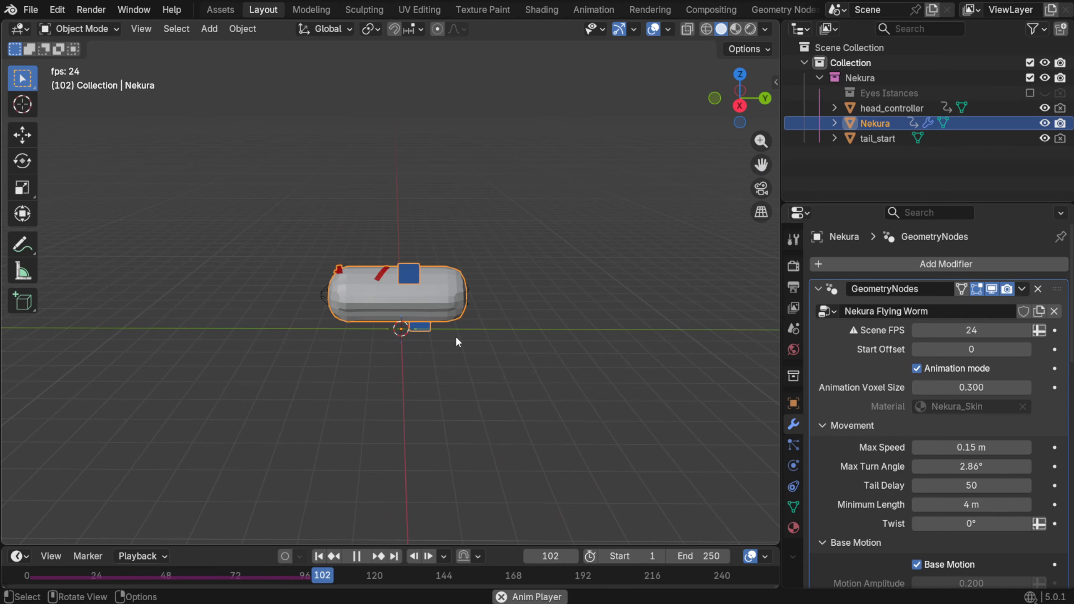
{"action": "key", "text": "space"}
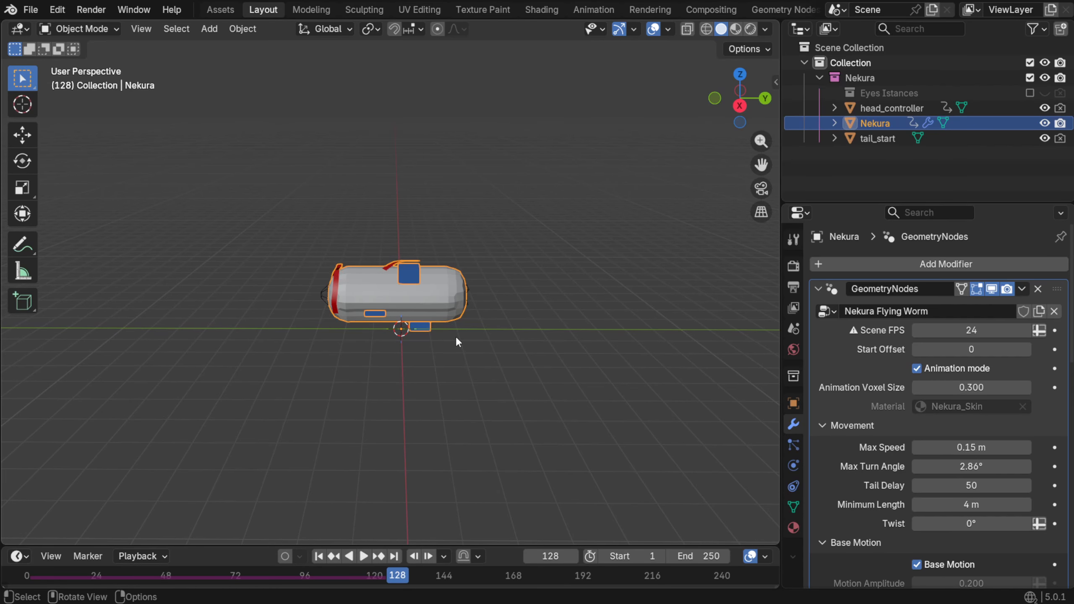
{"action": "middle_click_drag", "start_coordinate": [457, 338], "coordinate": [516, 343]}
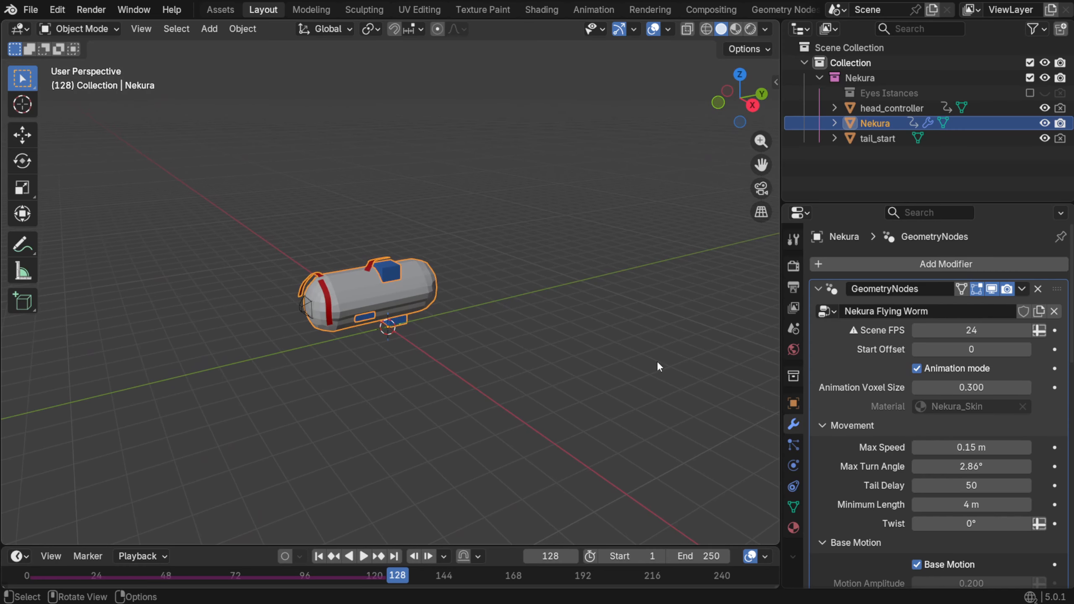
Try toggling Animation mode and an Animation Voxel Size of 0.51, and restore both settings
{"action": "left_click", "coordinate": [918, 368]}
{"action": "left_click", "coordinate": [918, 368]}
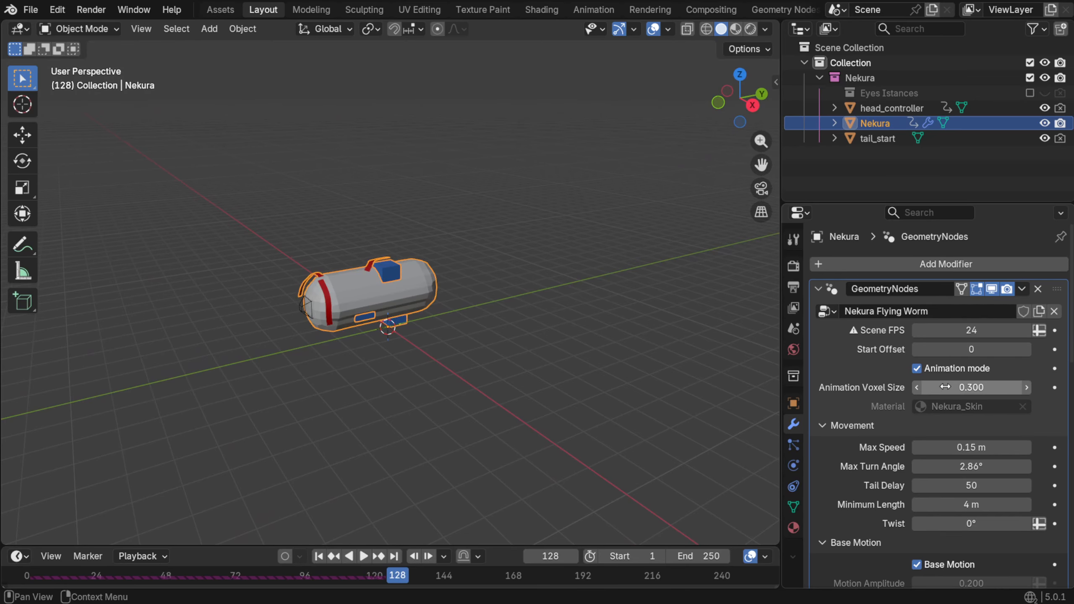
{"action": "mouse_move", "coordinate": [949, 387]}
{"action": "left_mouse_down"}
{"action": "mouse_move", "coordinate": [933, 387]}
{"action": "mouse_move", "coordinate": [954, 388]}
{"action": "left_mouse_up"}
{"action": "middle_click_drag", "start_coordinate": [702, 359], "coordinate": [565, 345]}
{"action": "mouse_move", "coordinate": [972, 388]}
{"action": "left_mouse_down"}
{"action": "mouse_move", "coordinate": [1024, 388]}
{"action": "mouse_move", "coordinate": [988, 388]}
{"action": "left_mouse_up"}
{"action": "left_click", "coordinate": [963, 388]}
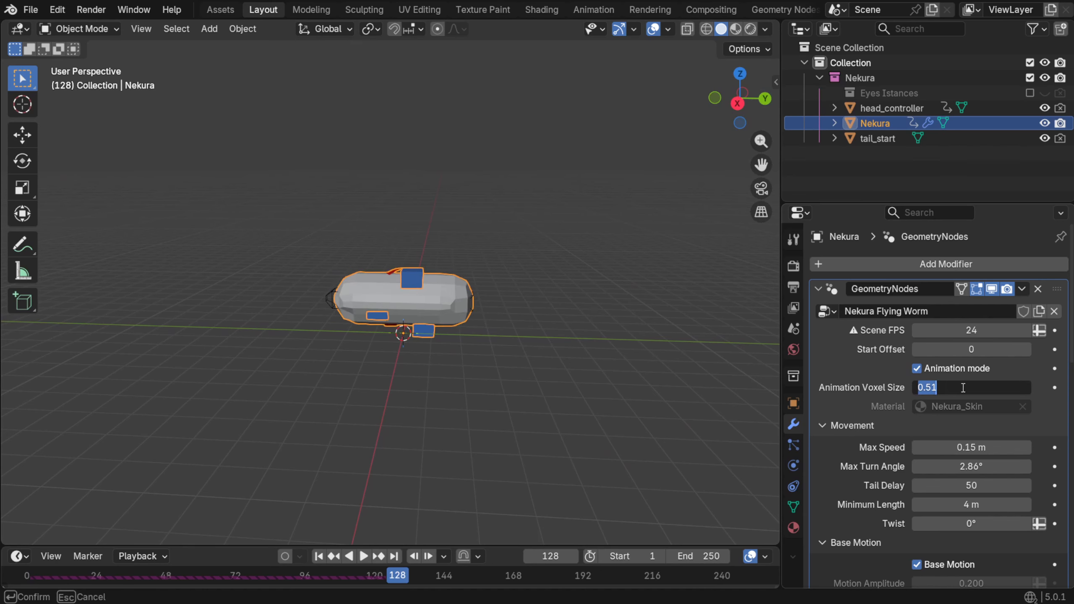
{"action": "key", "text": "Return"}
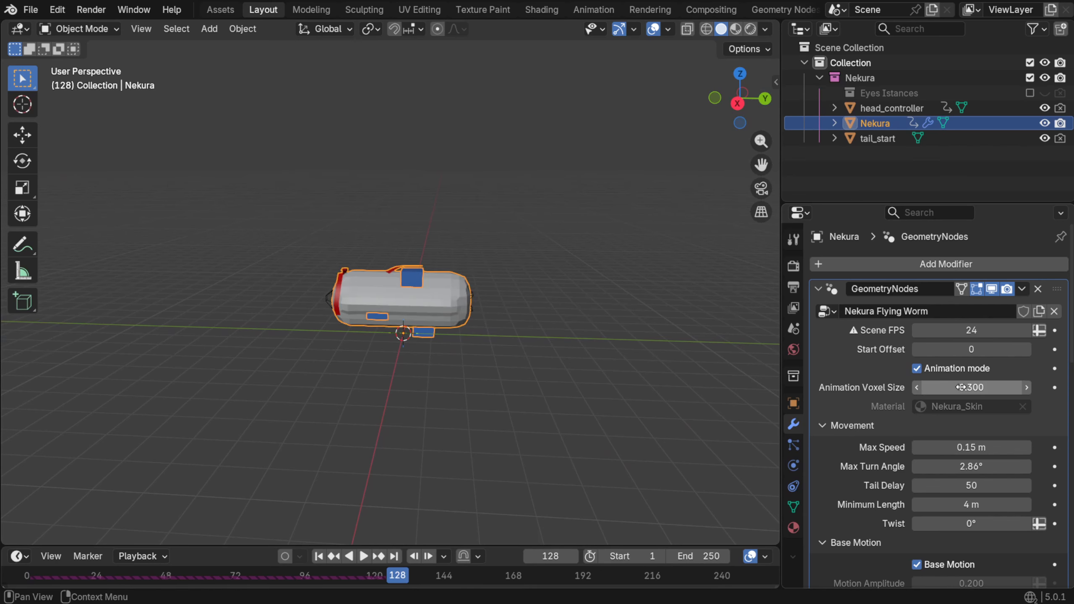
Move head_controller forward, away from the worm's body, during playback and stop the animation at frame 118
{"action": "middle_click_drag", "start_coordinate": [369, 334], "coordinate": [461, 344]}
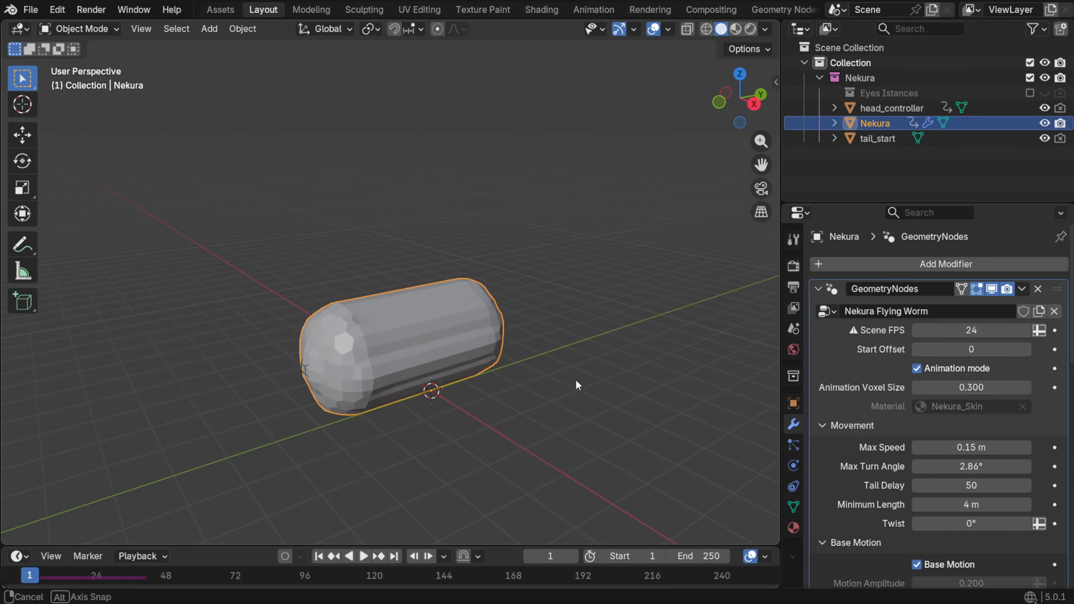
{"action": "left_click", "coordinate": [300, 369]}
{"action": "scroll", "coordinate": [508, 379], "scroll_direction": "down", "scroll_amount": 4}
{"action": "middle_click_drag", "start_coordinate": [508, 379], "coordinate": [500, 370]}
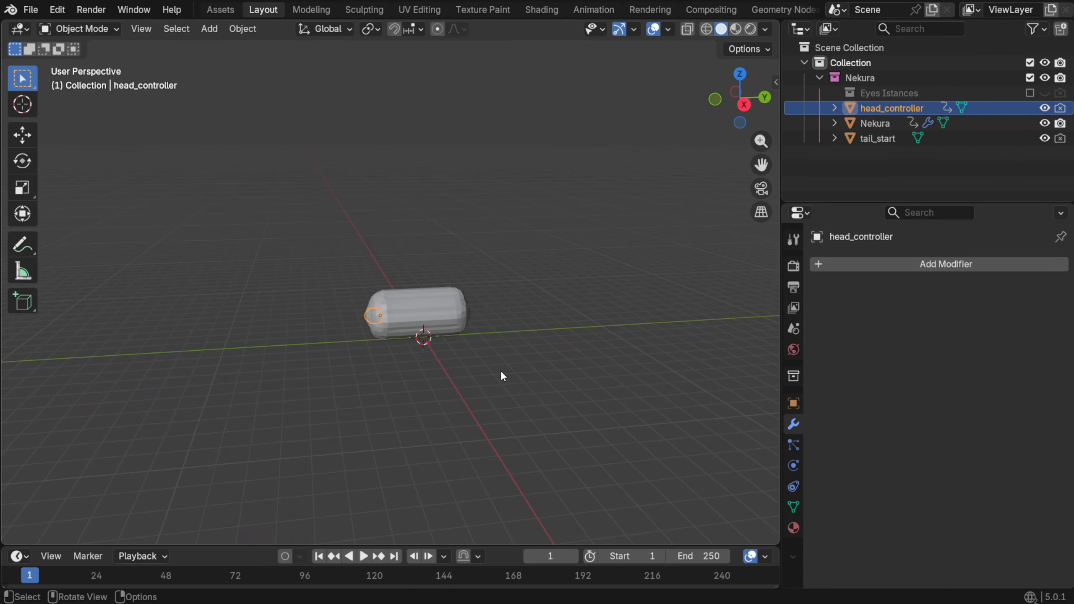
{"action": "key", "text": "space"}
{"action": "key", "text": "g"}
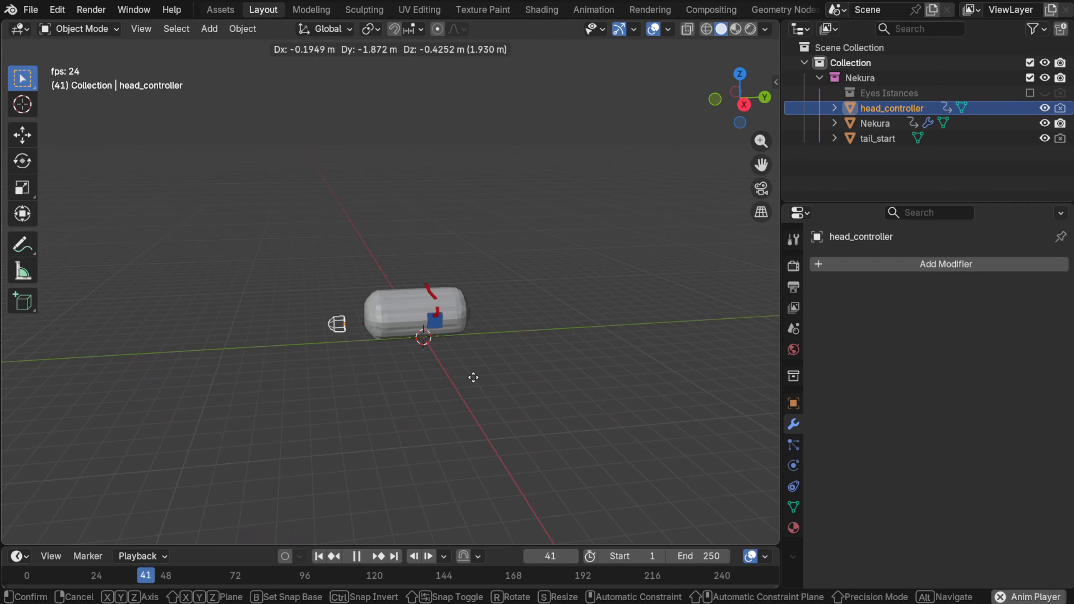
{"action": "left_click", "coordinate": [316, 372]}
{"action": "key", "text": "space"}
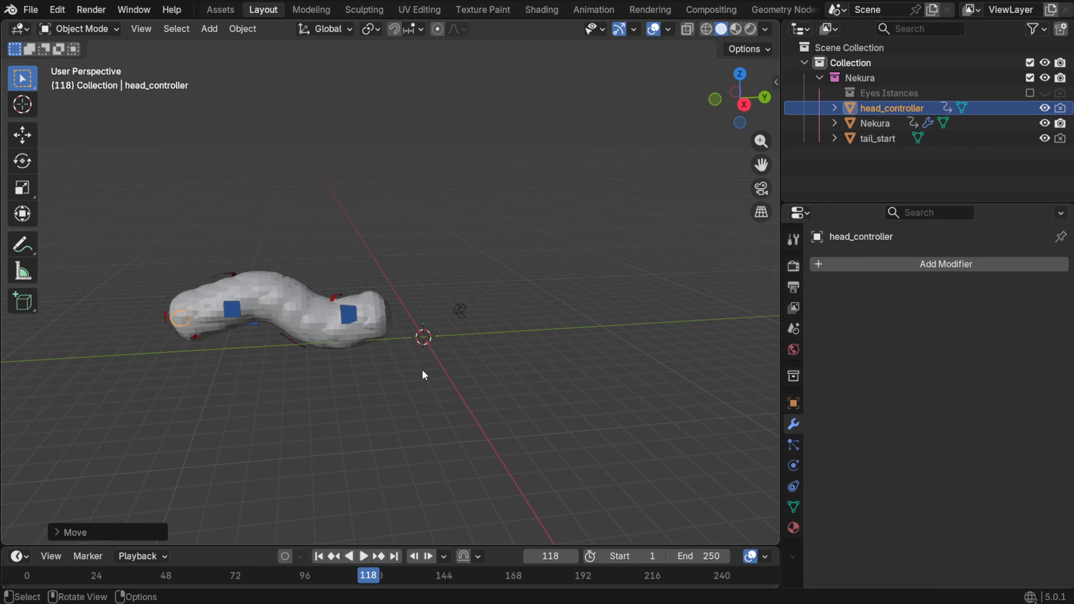
{"action": "middle_click_drag", "start_coordinate": [351, 365], "coordinate": [406, 476]}
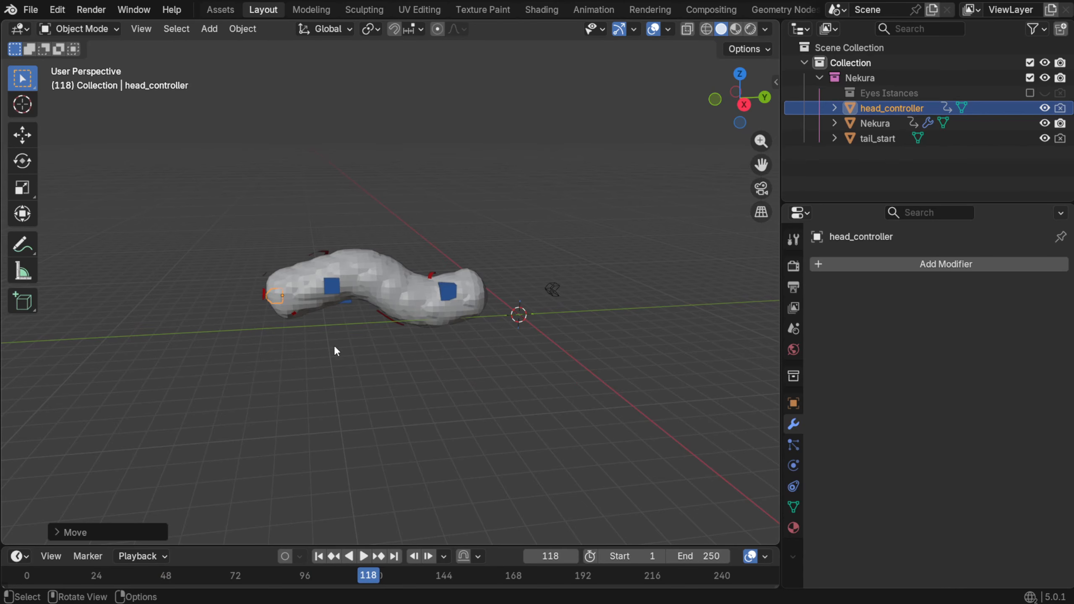
Return to the first frame and replay the animation to examine the worm's head and body up close
{"action": "key", "text": "shift+Left"}
{"action": "middle_click_drag", "start_coordinate": [647, 340], "coordinate": [560, 360], "text": "shift"}
{"action": "scroll", "coordinate": [542, 368], "scroll_direction": "up", "scroll_amount": 4}
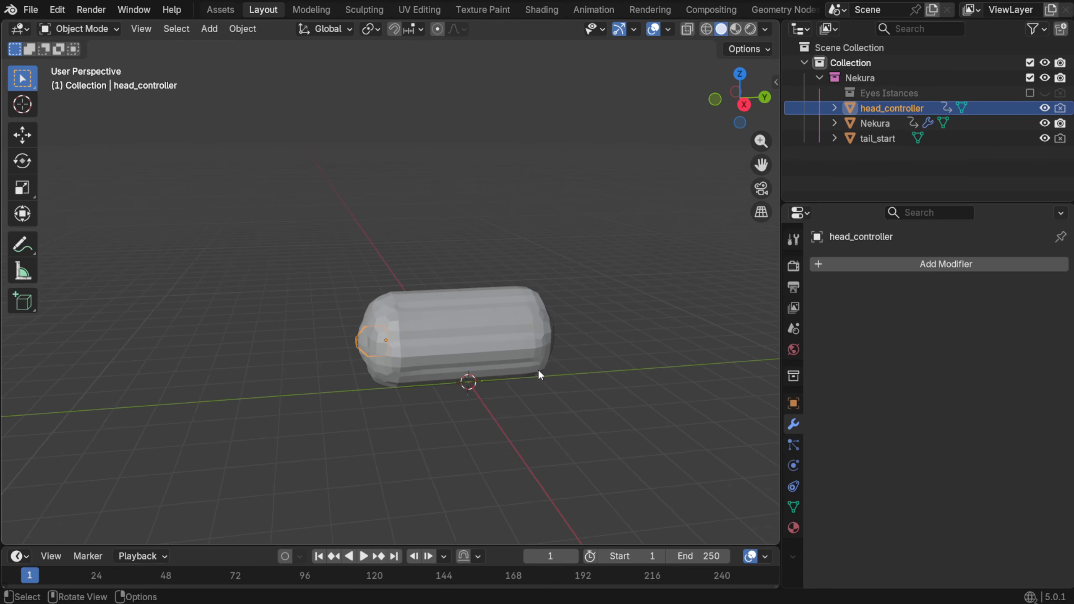
{"action": "key", "text": "space"}
{"action": "scroll", "coordinate": [541, 363], "scroll_direction": "up", "scroll_amount": 5}
{"action": "mouse_move", "coordinate": [454, 376]}
{"action": "middle_mouse_down"}
{"action": "mouse_move", "coordinate": [466, 364]}
{"action": "mouse_move", "coordinate": [384, 417]}
{"action": "mouse_move", "coordinate": [427, 391]}
{"action": "mouse_move", "coordinate": [448, 392]}
{"action": "middle_mouse_up"}
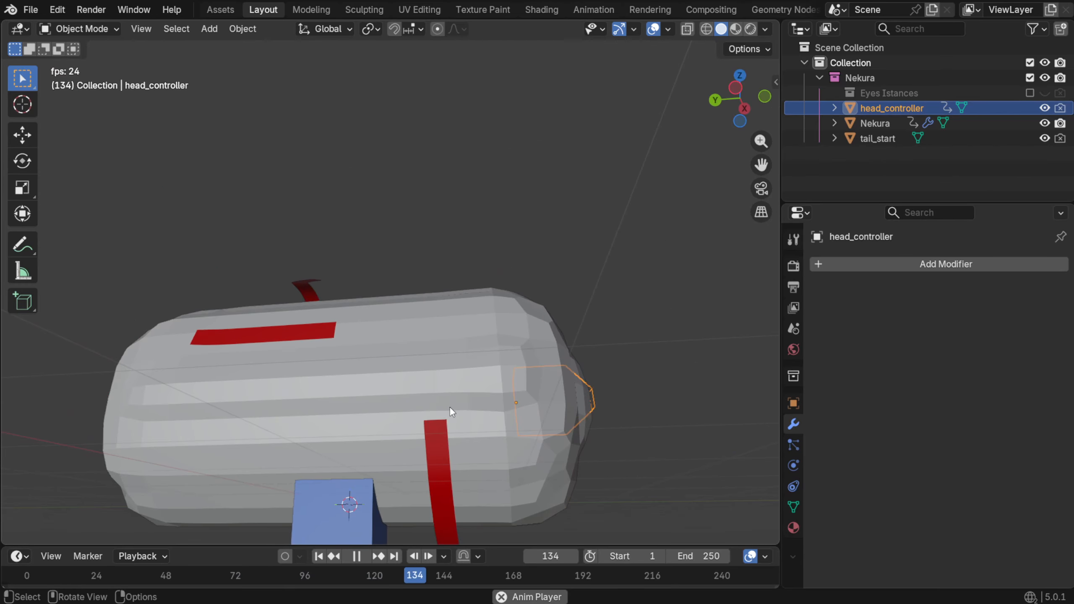
{"action": "key", "text": "space"}
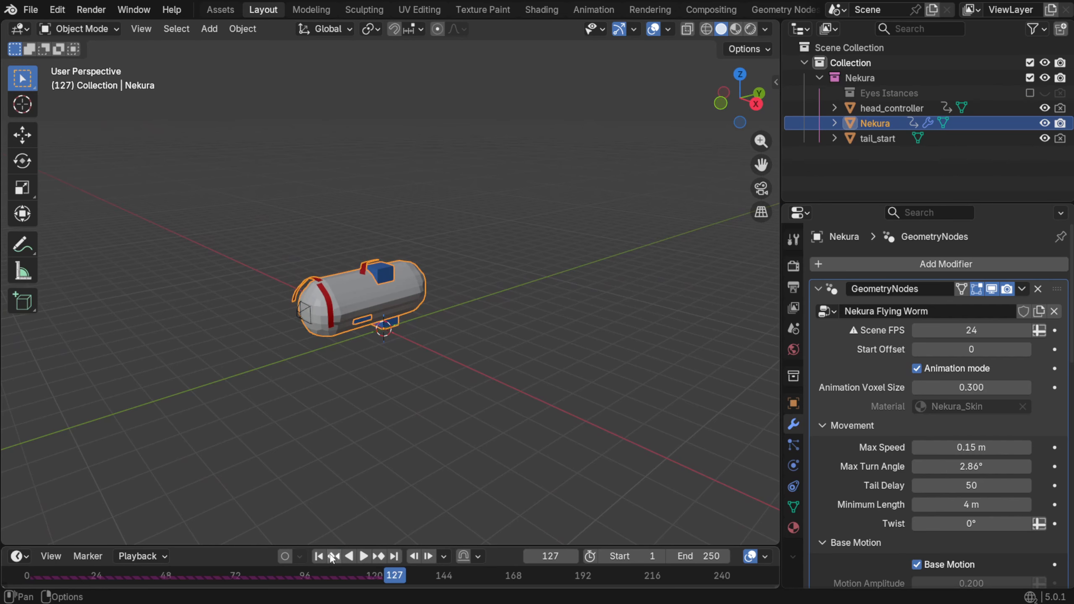
Replay the worm's animation from frame 1, stop at frame 197, and scrub back to frame 139
{"action": "left_click", "coordinate": [333, 557]}
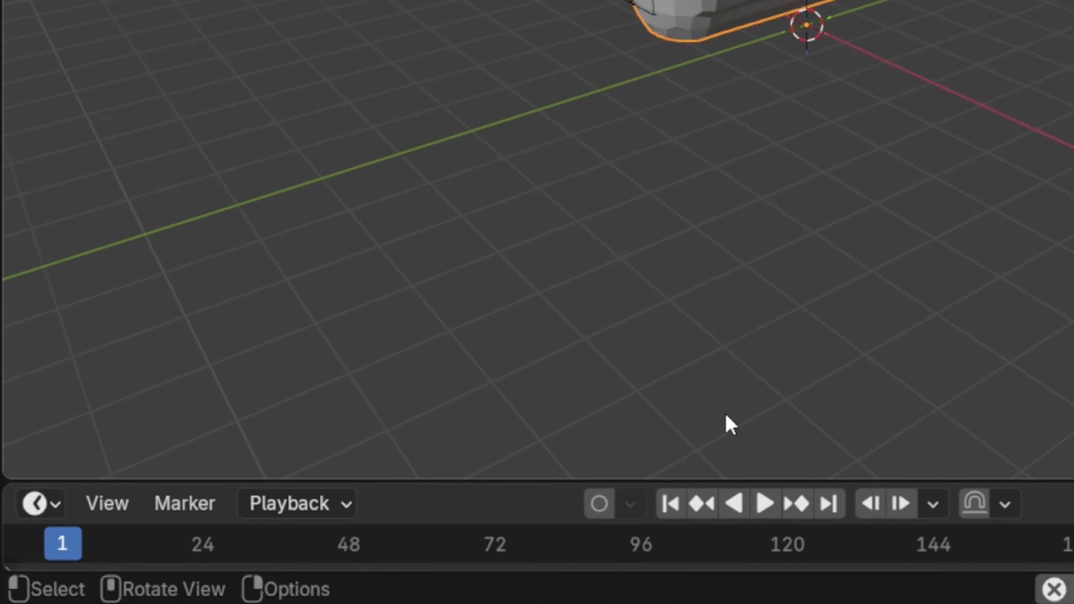
{"action": "key", "text": "space"}
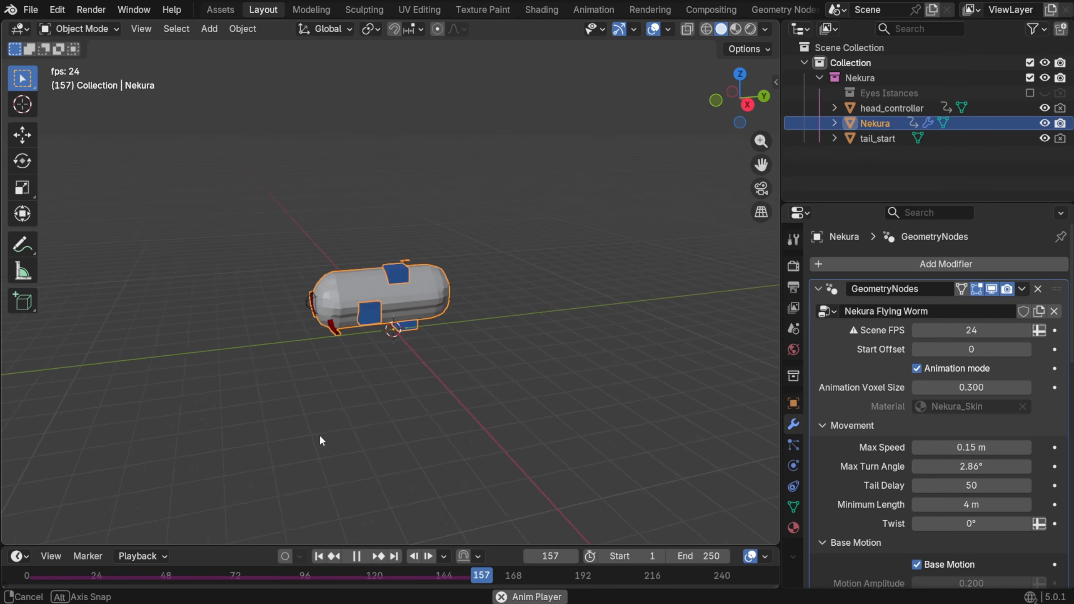
{"action": "middle_click_drag", "start_coordinate": [320, 440], "coordinate": [284, 431]}
{"action": "key", "text": "space"}
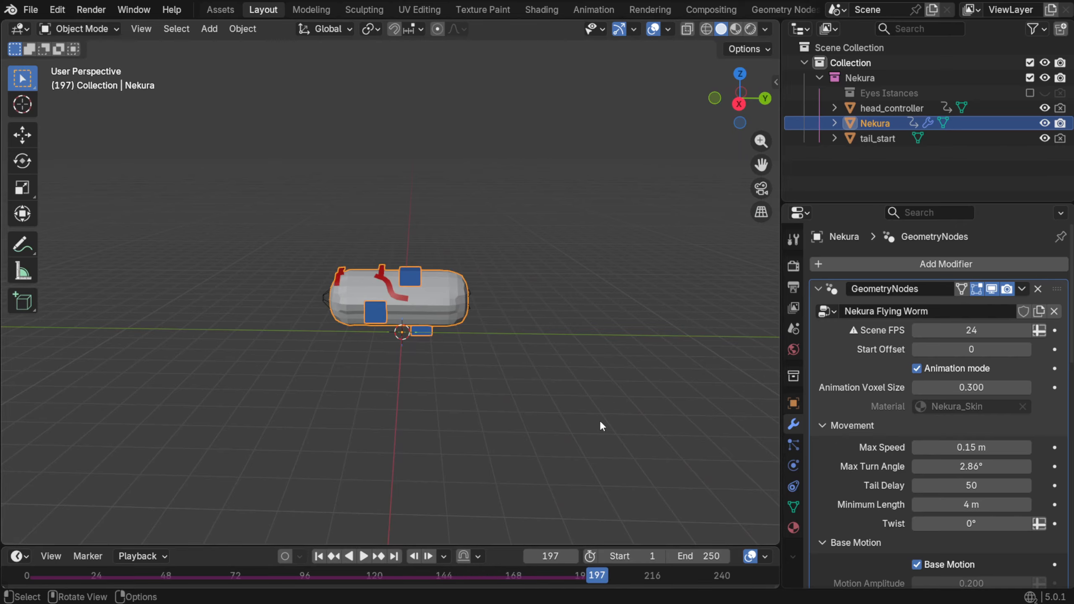
{"action": "left_click_drag", "start_coordinate": [598, 575], "coordinate": [429, 576]}
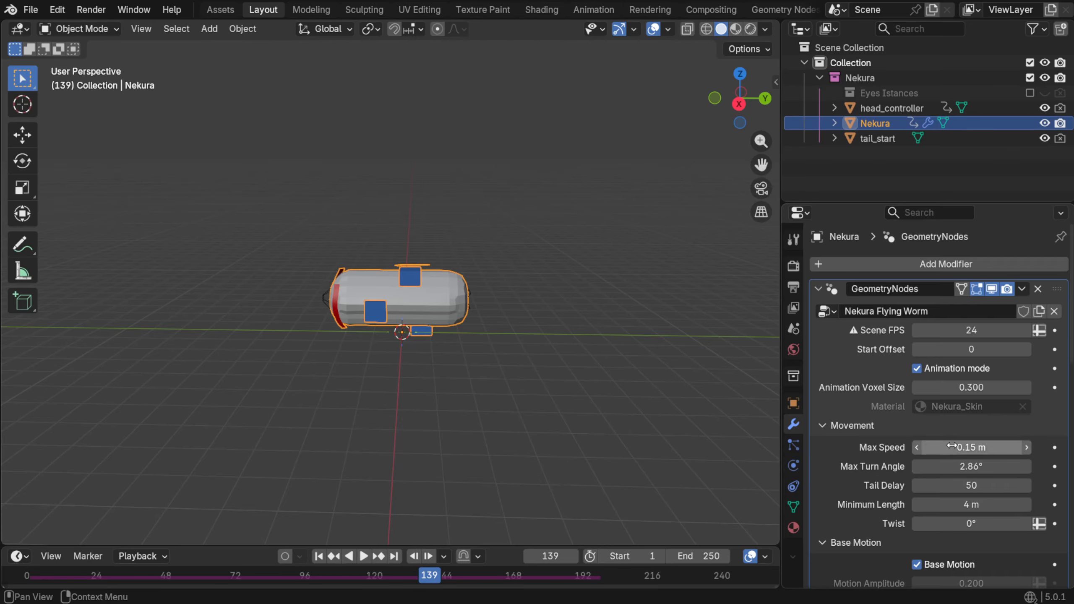
Increase the Nekura worm's Worm Radius to 1.57 m
{"action": "scroll", "coordinate": [952, 447], "scroll_direction": "down", "scroll_amount": 8}
{"action": "left_click_drag", "start_coordinate": [966, 474], "coordinate": [990, 475]}
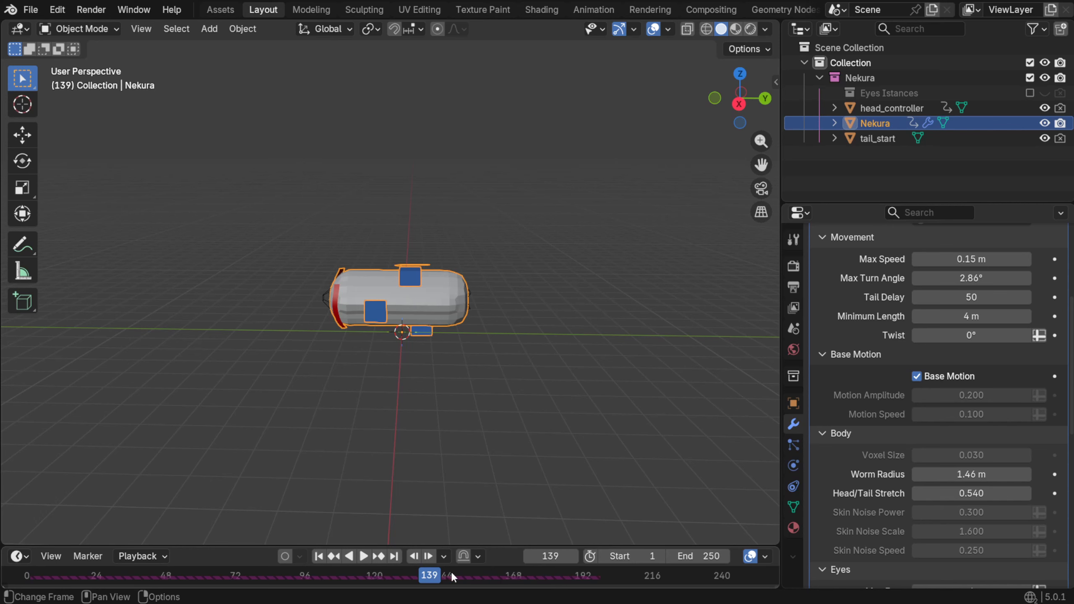
{"action": "left_click_drag", "start_coordinate": [968, 474], "coordinate": [977, 474]}
Scrub back to frame 104, return to the first frame and play the animation to check the thicker body
{"action": "left_click_drag", "start_coordinate": [429, 575], "coordinate": [328, 577]}
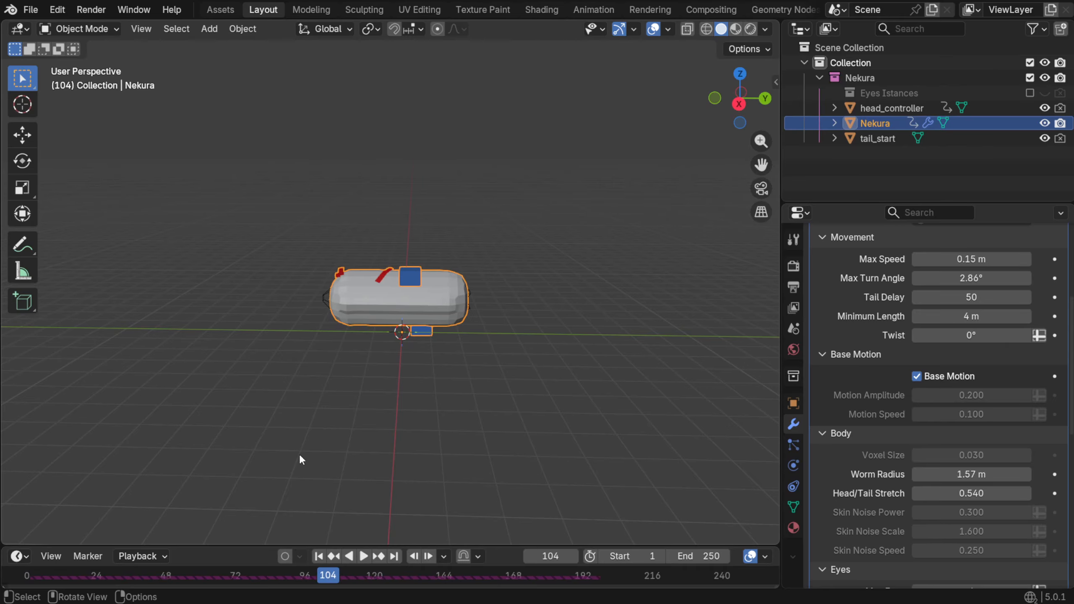
{"action": "left_click", "coordinate": [318, 557]}
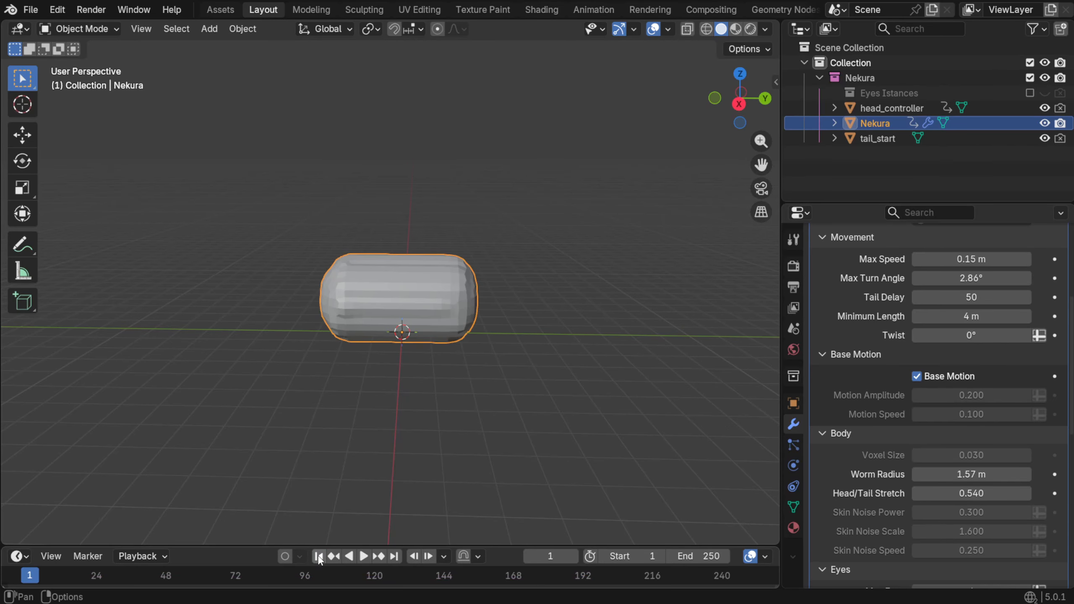
{"action": "left_click", "coordinate": [362, 557]}
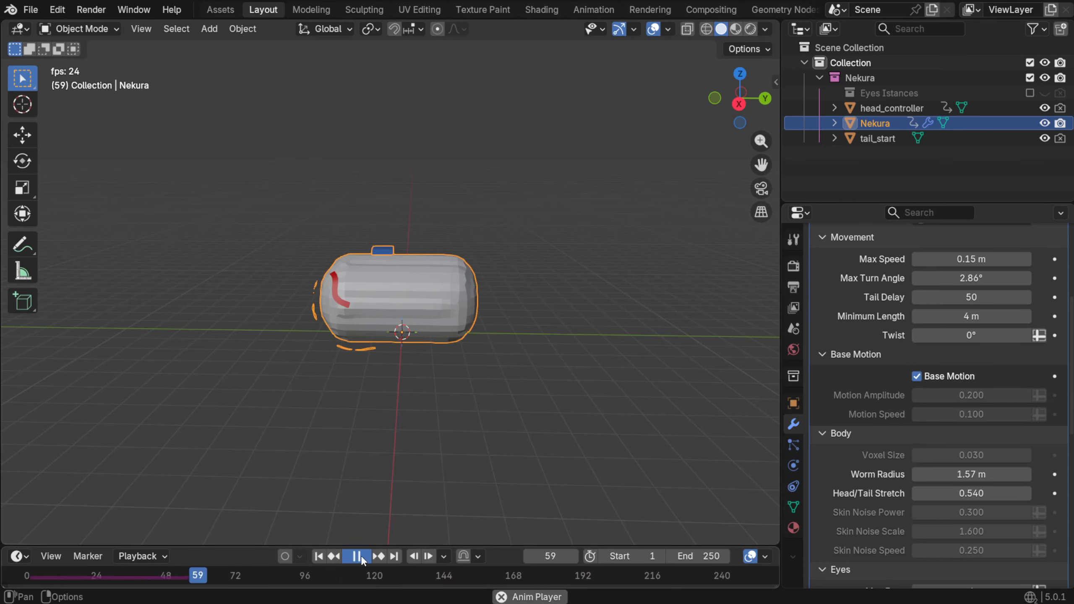
{"action": "left_click", "coordinate": [361, 556]}
Replay the worm's animation from the first frame and stop it at frame 42
{"action": "left_click", "coordinate": [319, 557]}
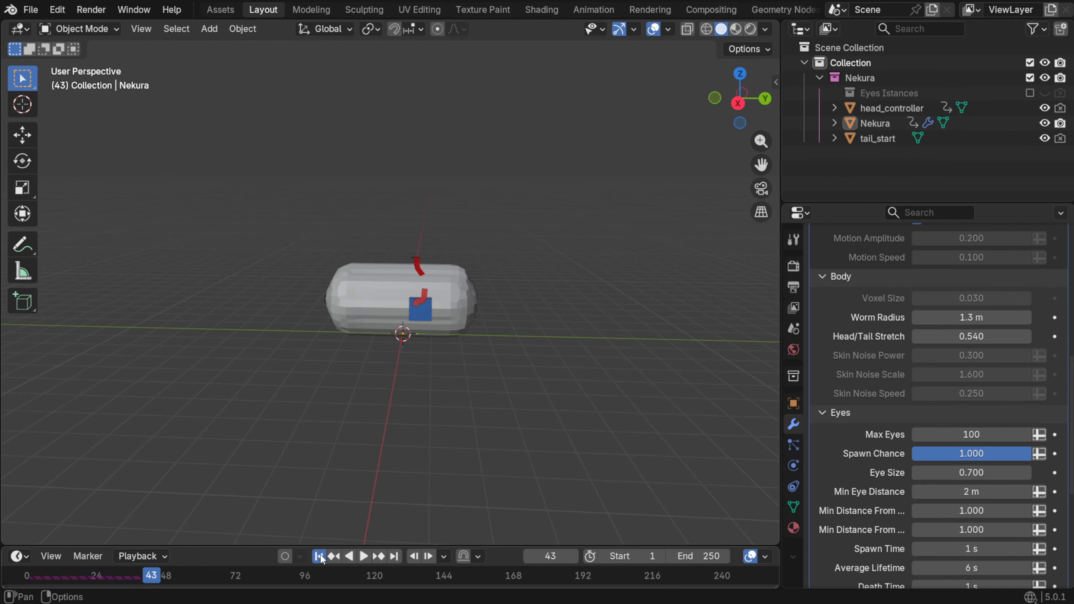
{"action": "key", "text": "space"}
{"action": "key", "text": "space"}
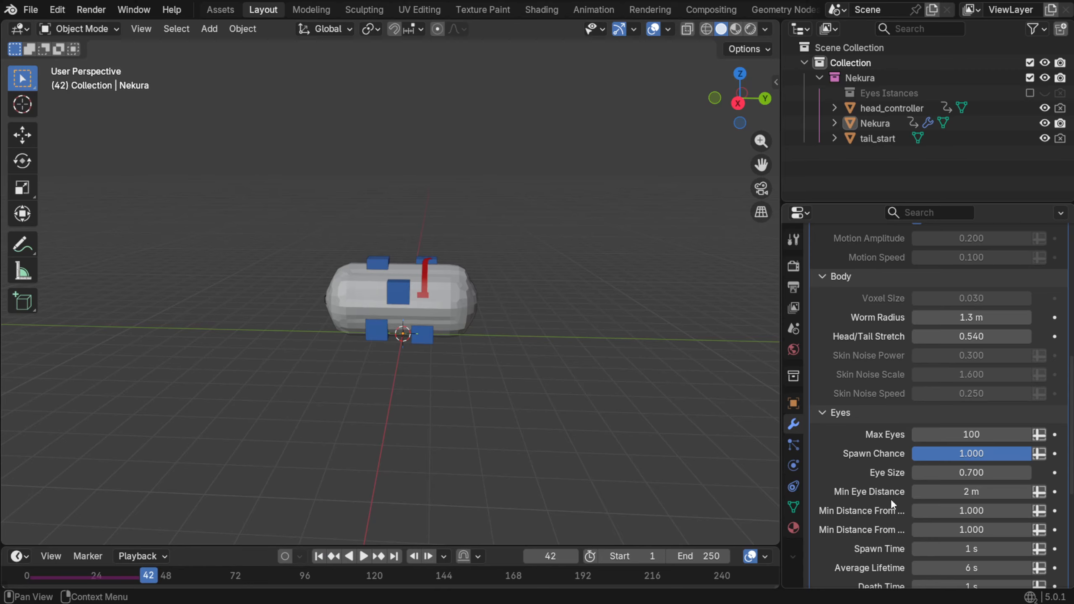
Try a Min Eye Distance of 0.585 m and play the animation from the first frame to frame 52
{"action": "left_click", "coordinate": [971, 491]}
{"action": "type", "text": "0.585"}
{"action": "key", "text": "Return"}
{"action": "left_click", "coordinate": [320, 557]}
{"action": "key", "text": "space"}
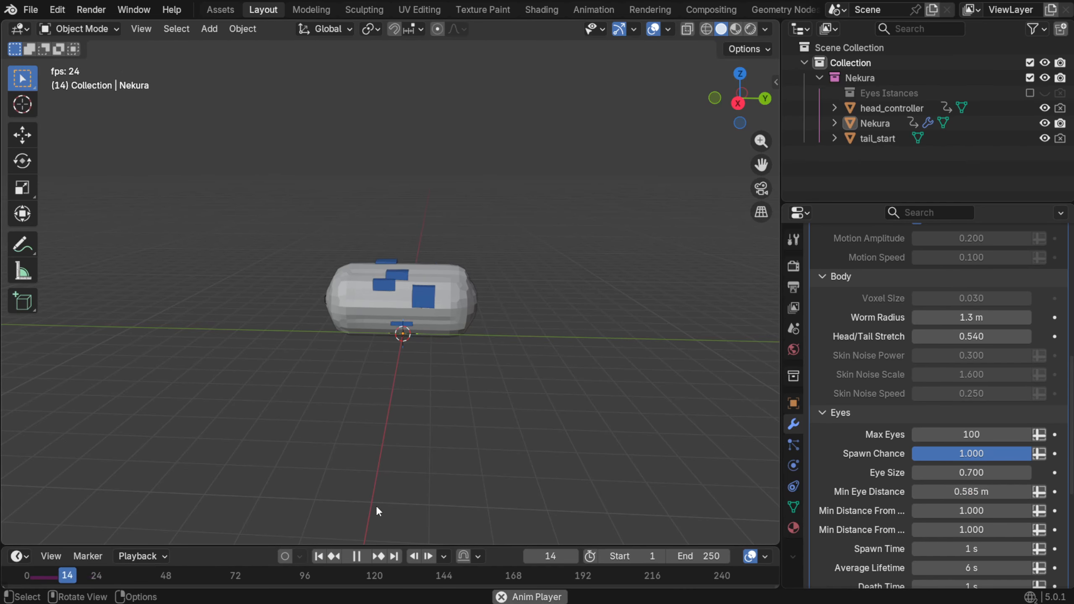
{"action": "key", "text": "space"}
Set the Min Eye Distance to 1 m and replay the animation from the first frame
{"action": "left_click", "coordinate": [991, 491]}
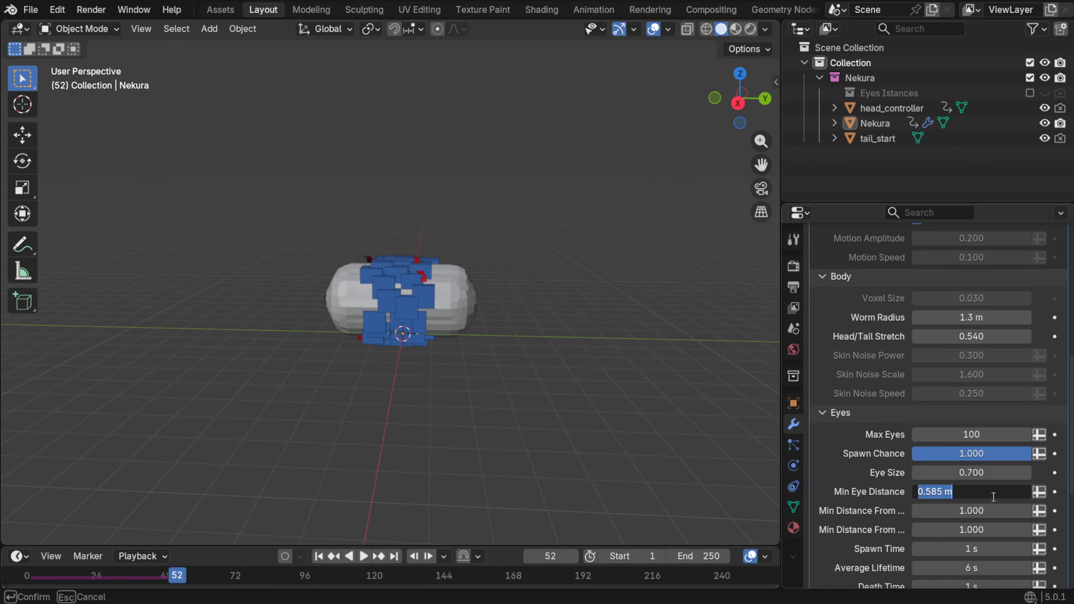
{"action": "type", "text": "1"}
{"action": "key", "text": "Return"}
{"action": "left_click", "coordinate": [319, 557]}
{"action": "key", "text": "space"}
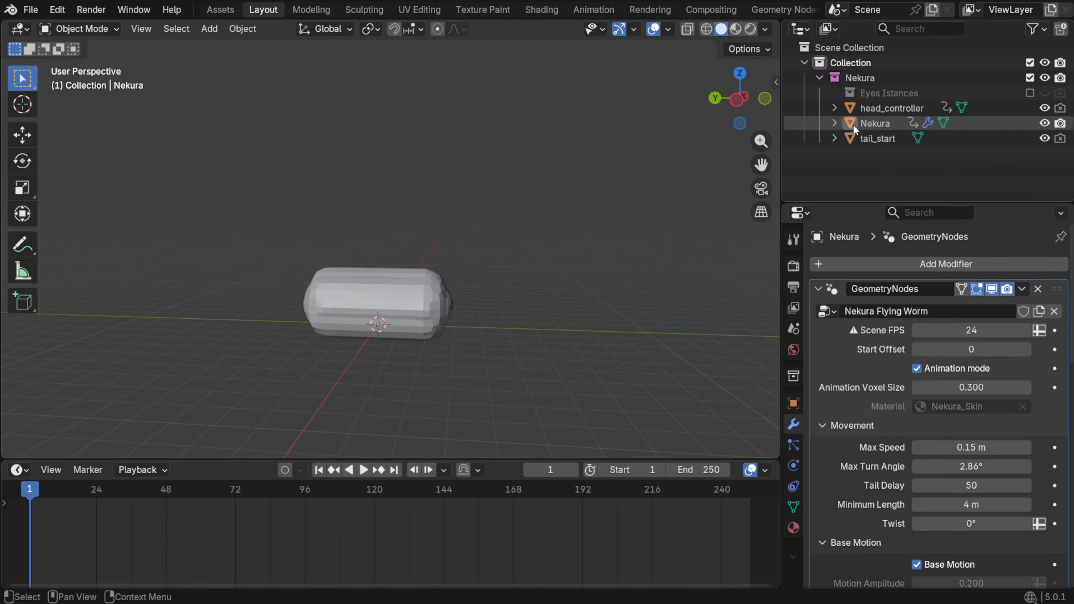
Select head_controller and tail_start together to locate both ends of the worm, and clear the selection
{"action": "left_click", "coordinate": [890, 108]}
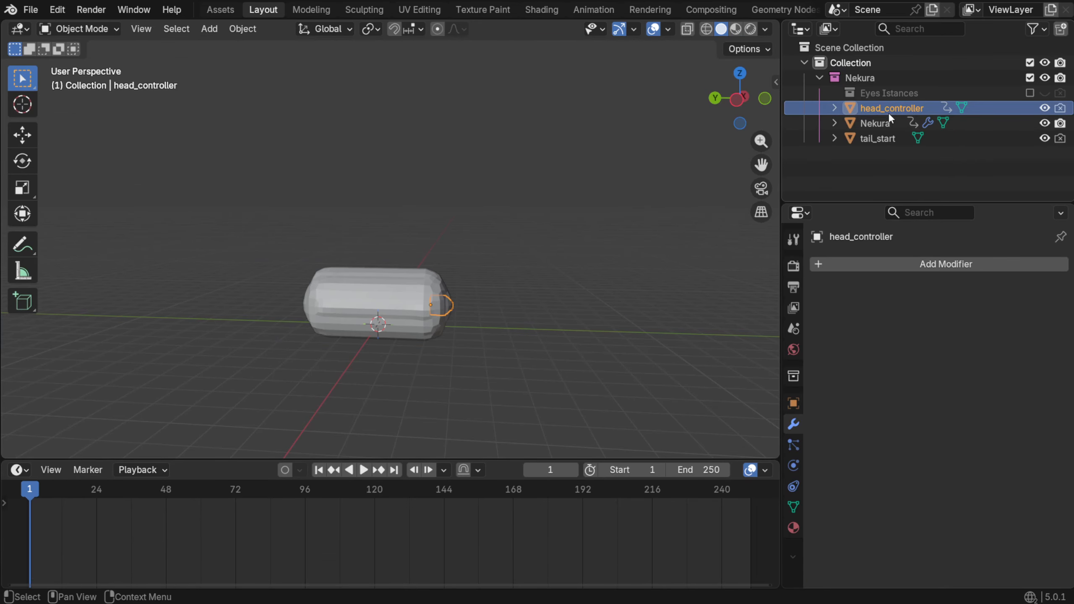
{"action": "left_click", "coordinate": [878, 139], "text": "ctrl"}
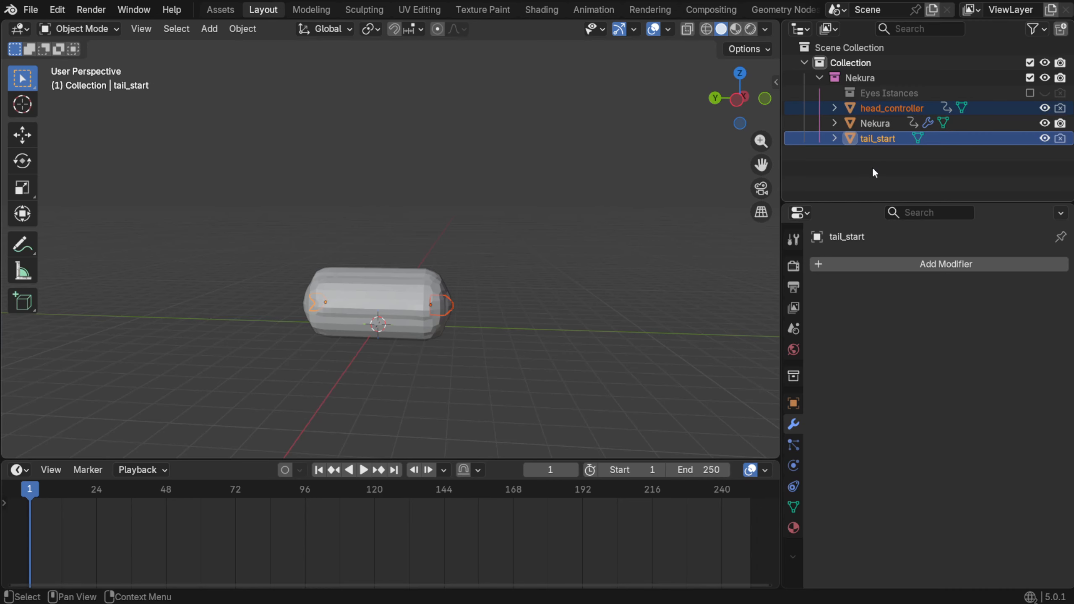
{"action": "left_click", "coordinate": [414, 133]}
{"action": "middle_click_drag", "start_coordinate": [331, 238], "coordinate": [465, 262]}
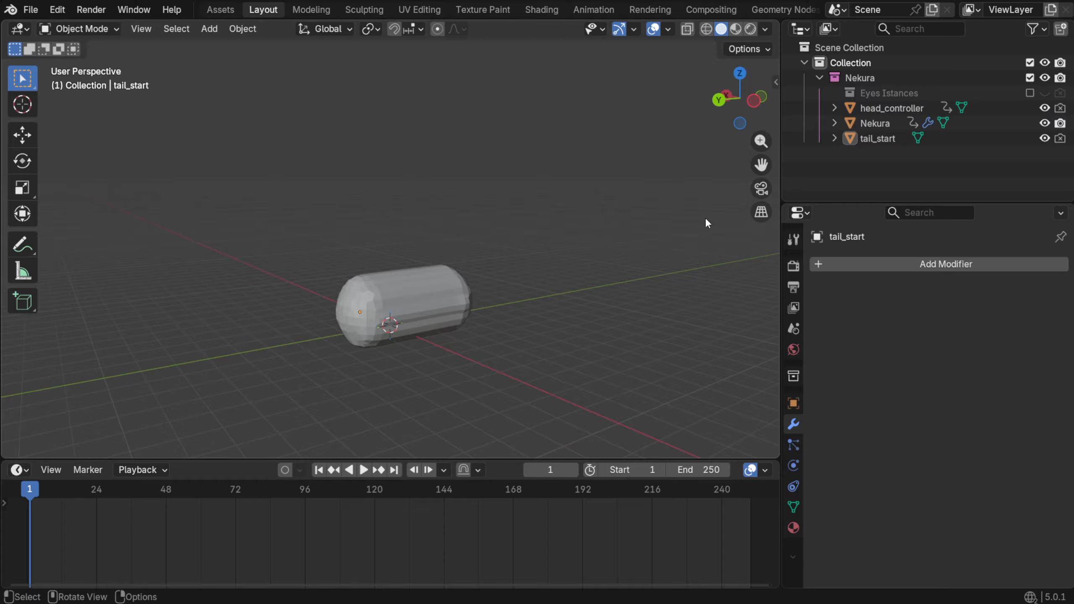
Try moving head_controller and tail_start freely at frame 1 to change the worm's starting pose
{"action": "left_click", "coordinate": [888, 108]}
{"action": "middle_click_drag", "start_coordinate": [727, 185], "coordinate": [586, 219]}
{"action": "key", "text": "g"}
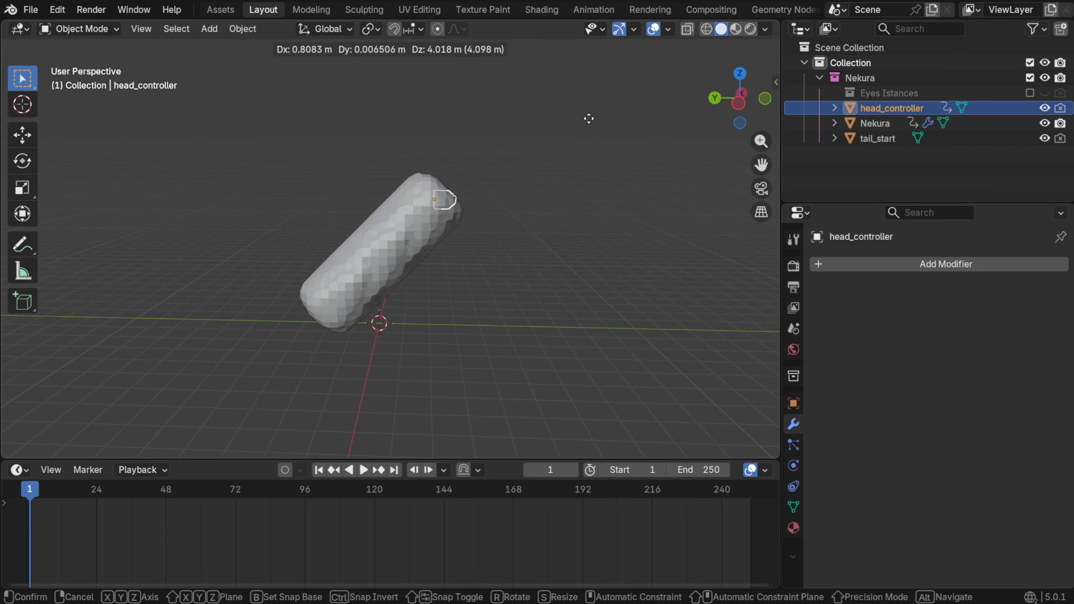
{"action": "left_click", "coordinate": [683, 197]}
{"action": "middle_click_drag", "start_coordinate": [365, 283], "coordinate": [710, 278]}
{"action": "left_click", "coordinate": [873, 139]}
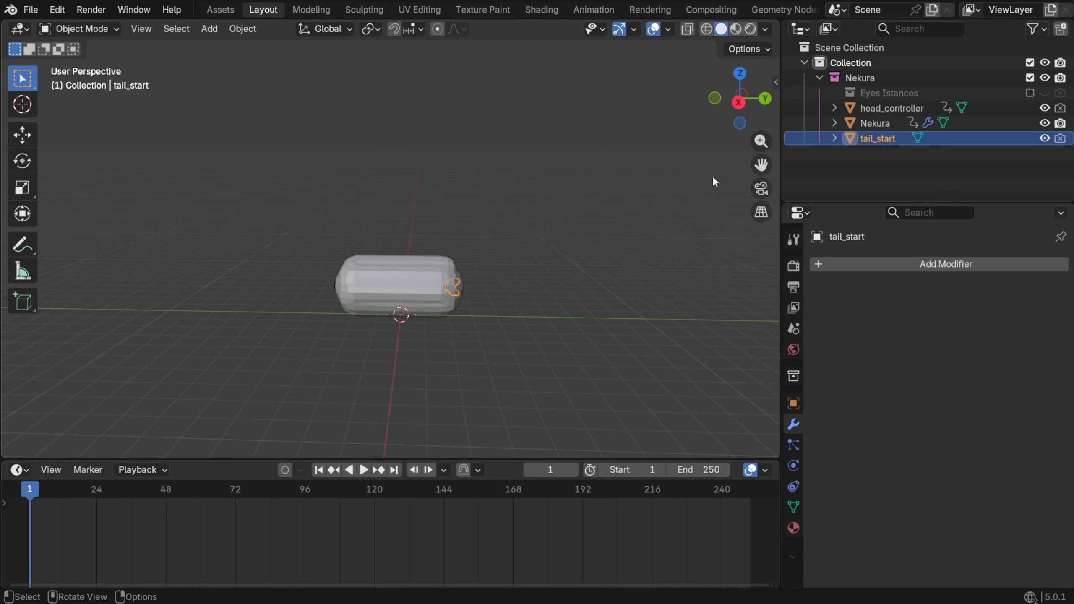
{"action": "key", "text": "g"}
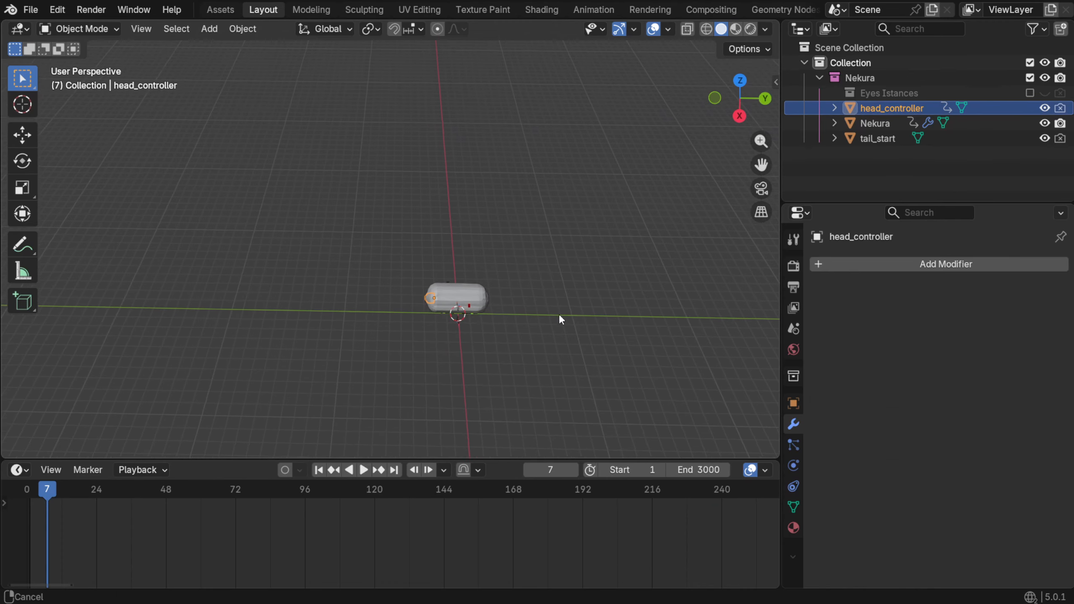
Steer the worm by moving head_controller to several positions during playback, and stop the animation at frame 227
{"action": "key", "text": "space"}
{"action": "key", "text": "g"}
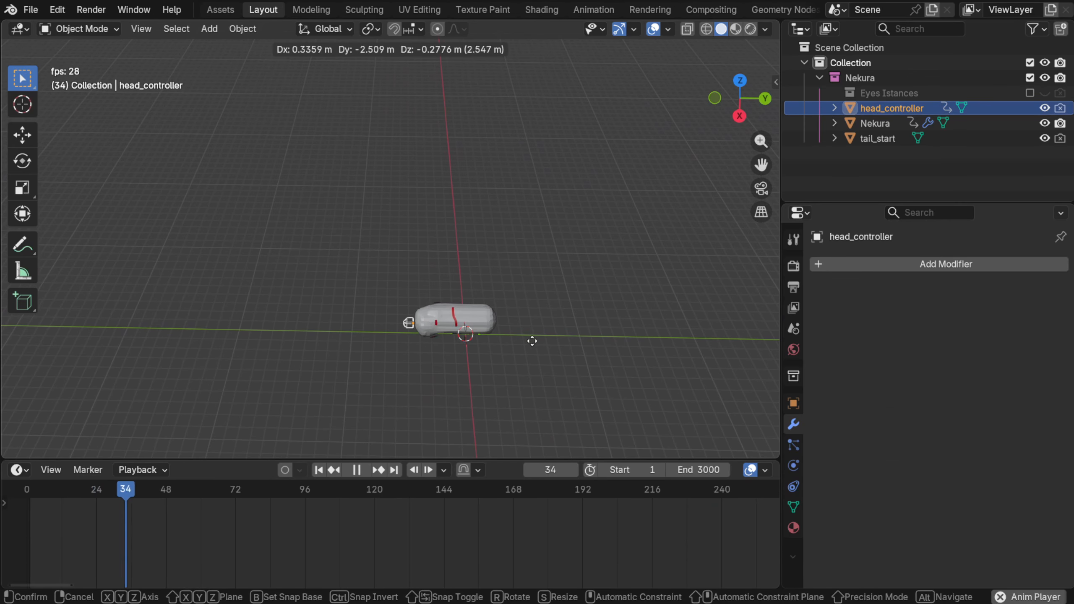
{"action": "left_click", "coordinate": [487, 260]}
{"action": "middle_click_drag", "start_coordinate": [487, 259], "coordinate": [531, 274]}
{"action": "key", "text": "g"}
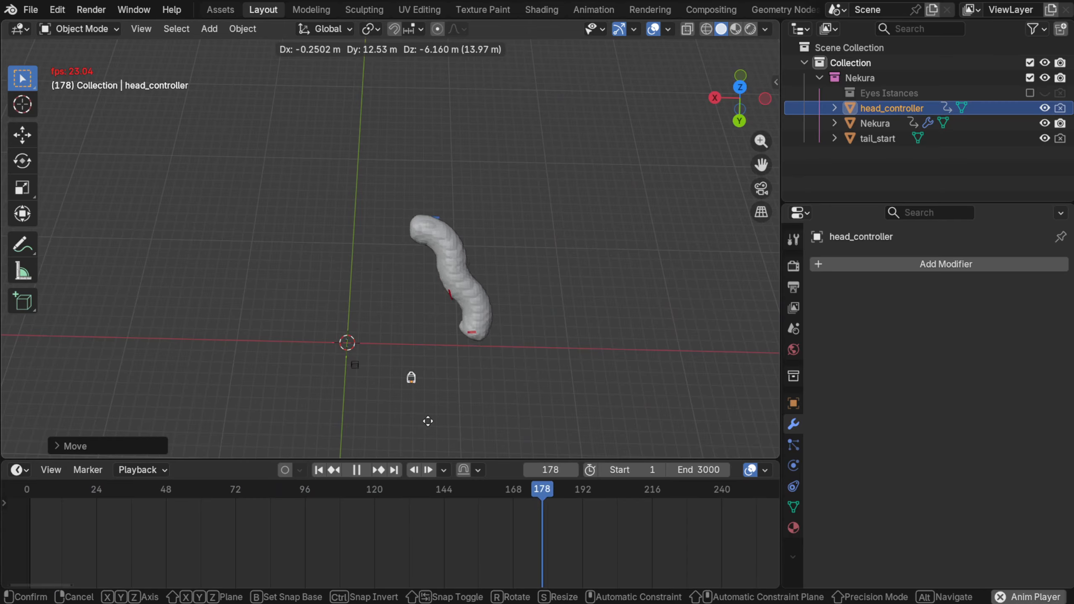
{"action": "left_click", "coordinate": [298, 402]}
{"action": "key", "text": "space"}
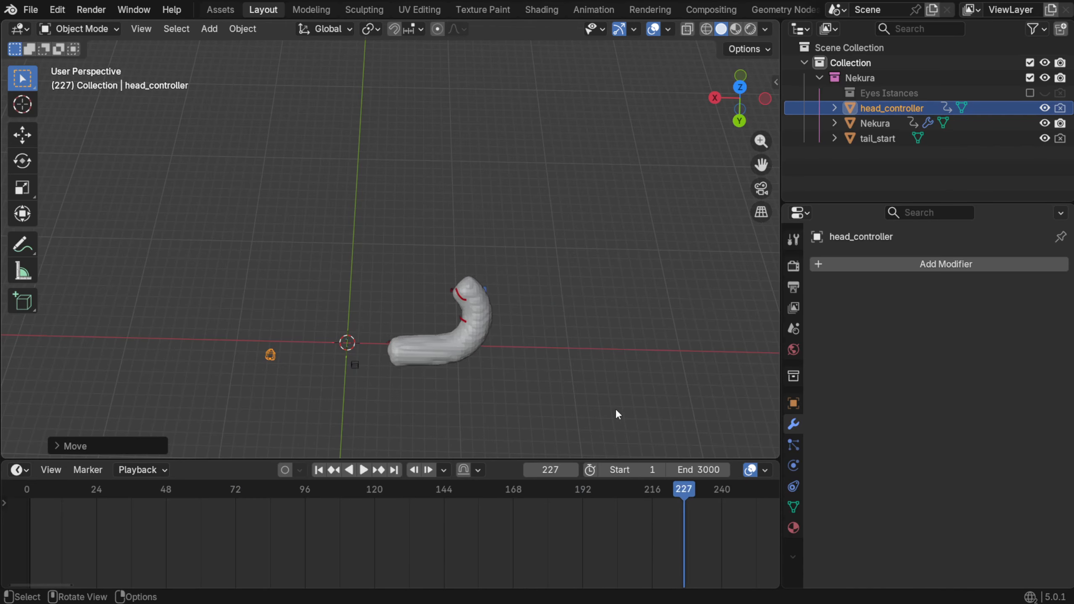
Set the Nekura worm's Max Speed to 0.4 m and its Max Turn Angle to 10°
{"action": "left_click", "coordinate": [459, 362]}
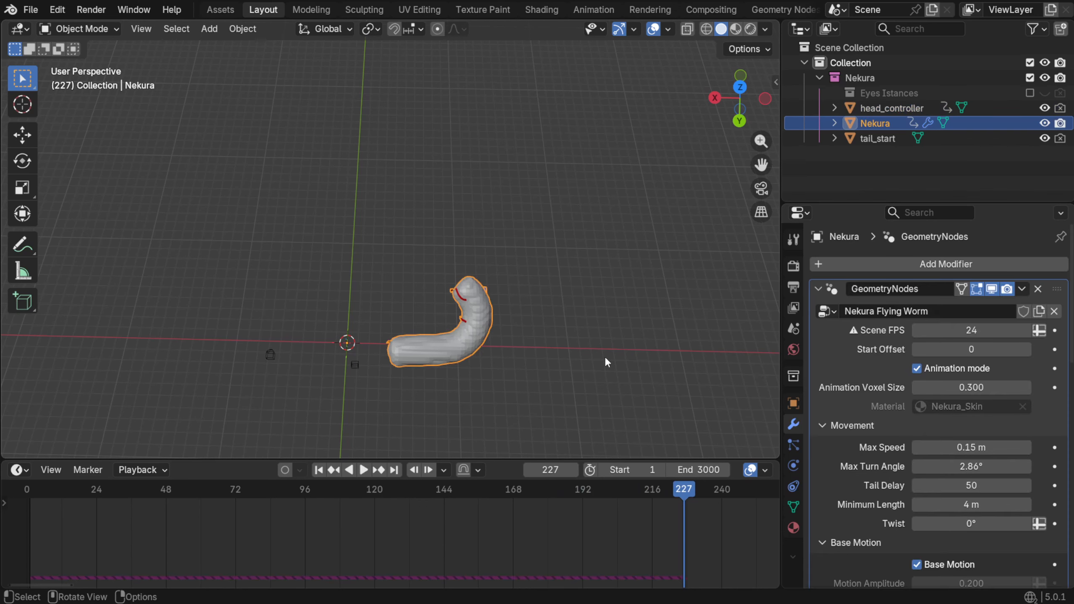
{"action": "left_click", "coordinate": [959, 450]}
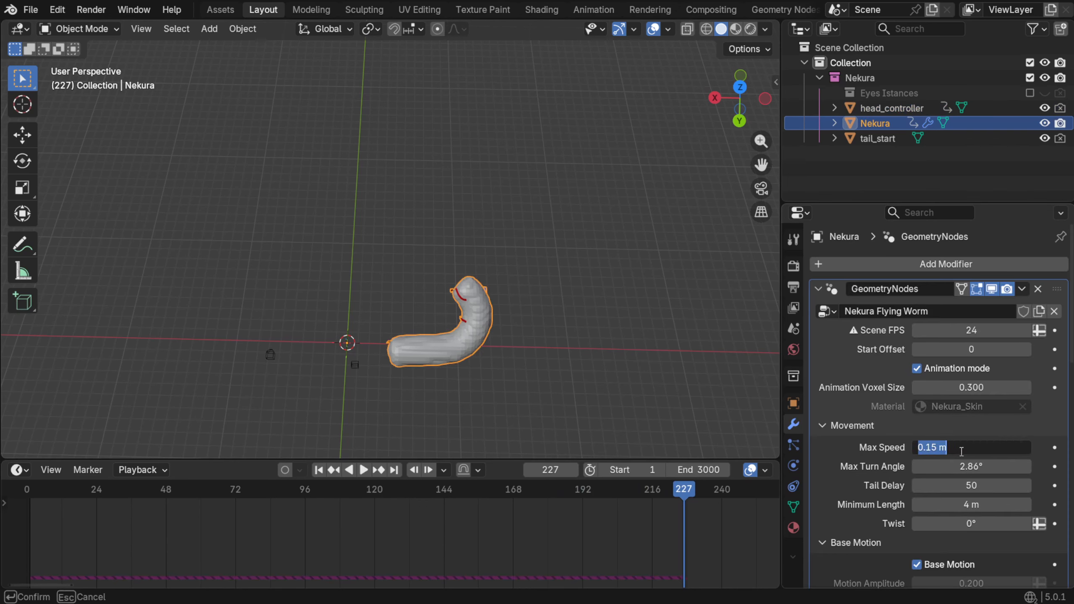
{"action": "type", "text": ".4"}
{"action": "key", "text": "Return"}
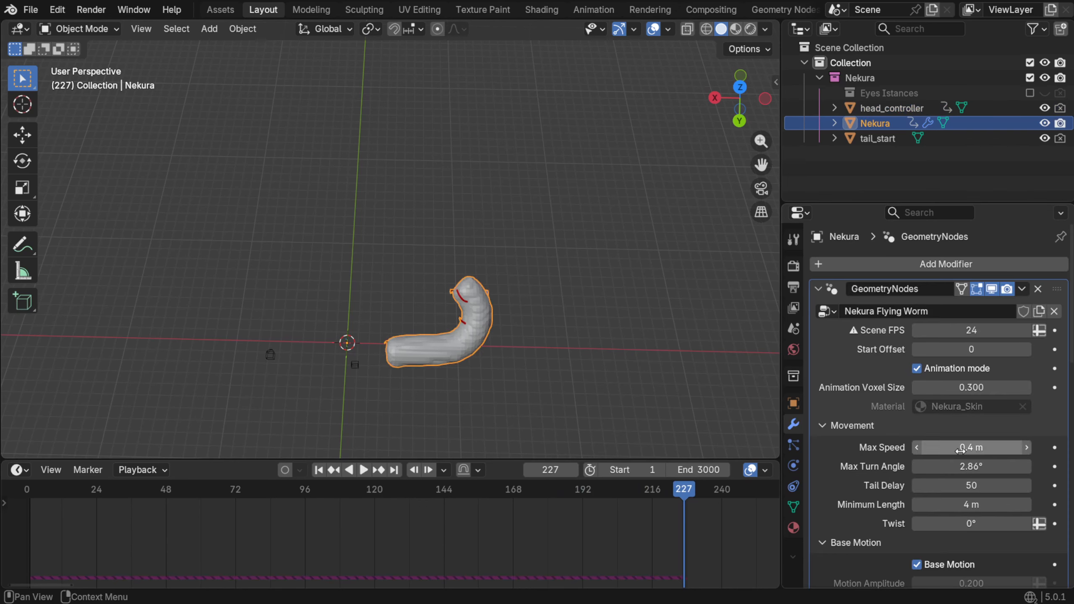
{"action": "left_click", "coordinate": [978, 462]}
{"action": "type", "text": "10"}
{"action": "key", "text": "Return"}
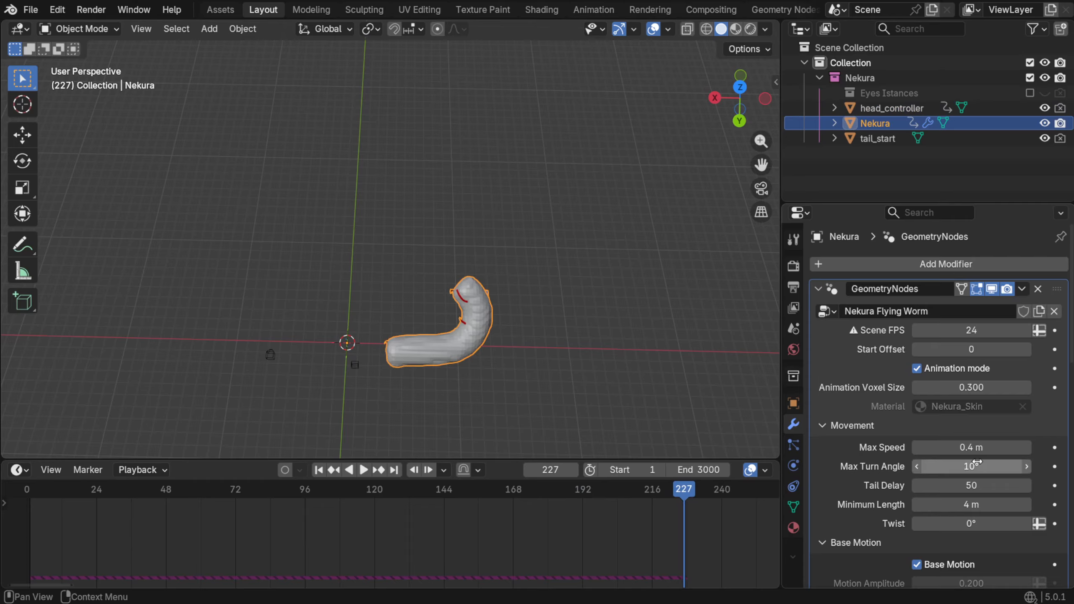
Select head_controller, resume playback and move the controller to test the worm's faster, tighter turning
{"action": "left_click", "coordinate": [353, 364]}
{"action": "left_click", "coordinate": [271, 356]}
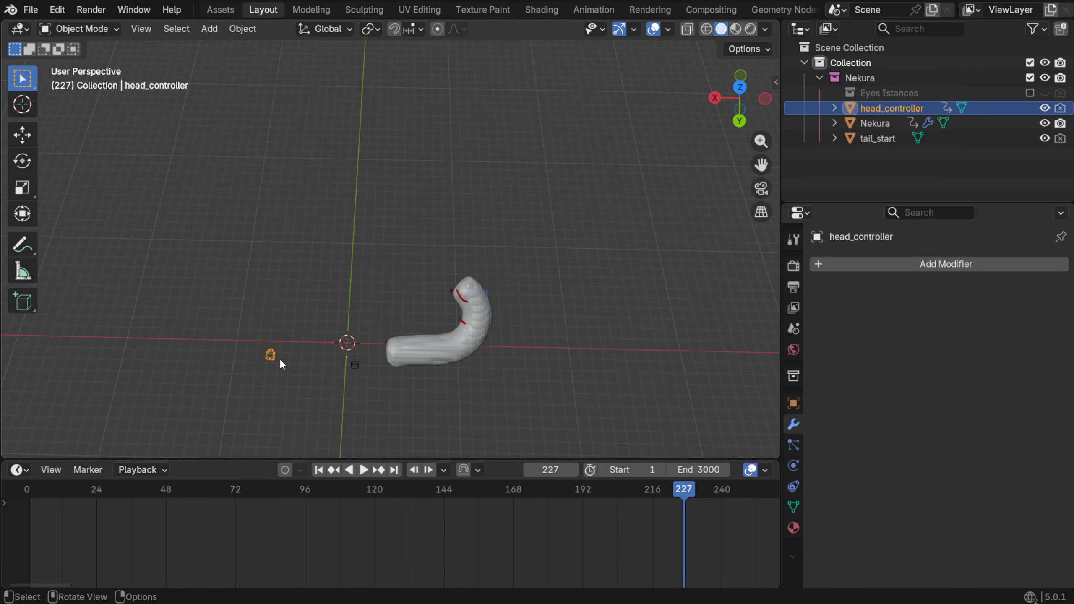
{"action": "key", "text": "space"}
{"action": "key", "text": "g"}
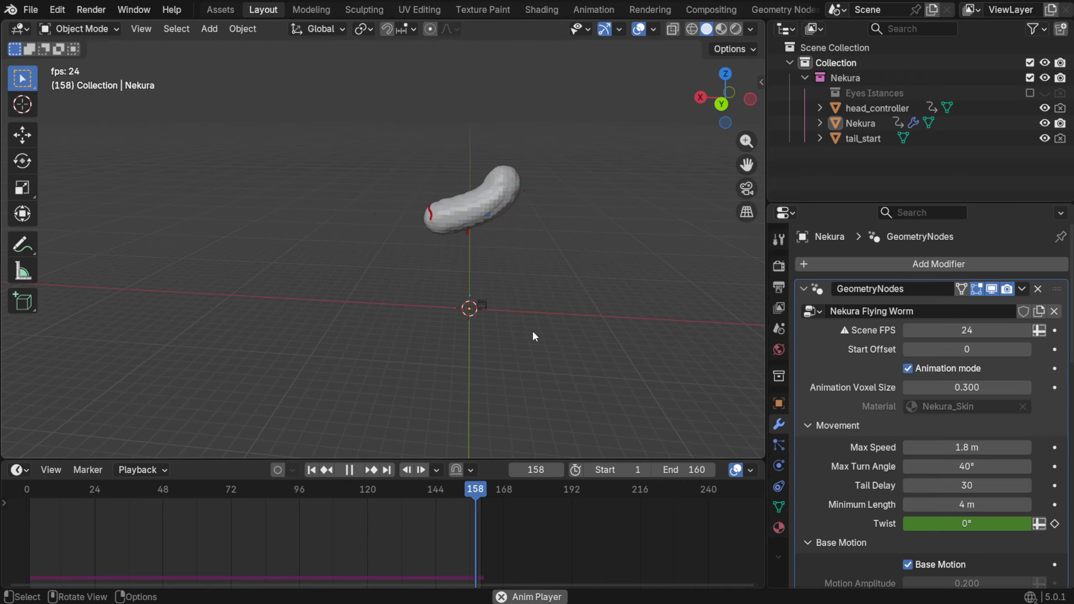
Try disabling Animation mode, stop playback at frame 54, return to the first frame and enable the mode again
{"action": "left_click", "coordinate": [908, 368]}
{"action": "key", "text": "space"}
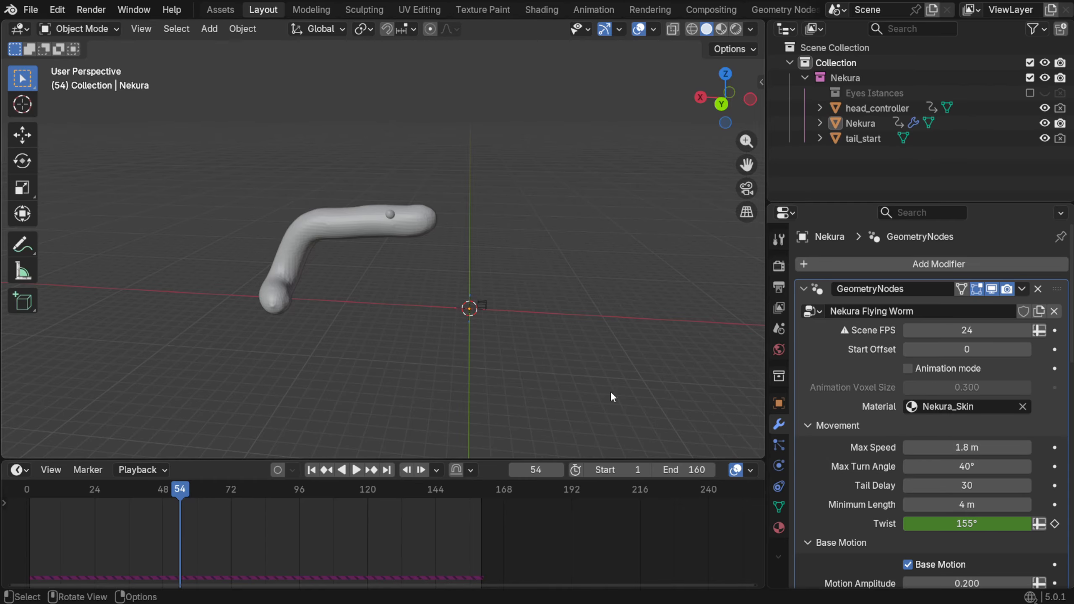
{"action": "left_click", "coordinate": [318, 468]}
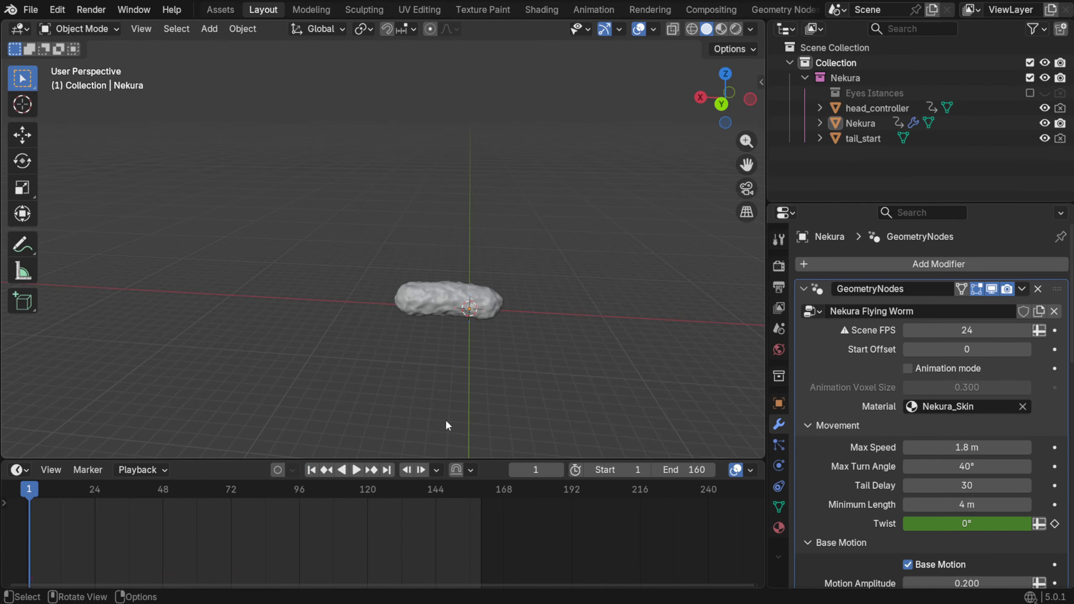
{"action": "middle_click_drag", "start_coordinate": [446, 421], "coordinate": [626, 398]}
{"action": "left_click", "coordinate": [915, 369]}
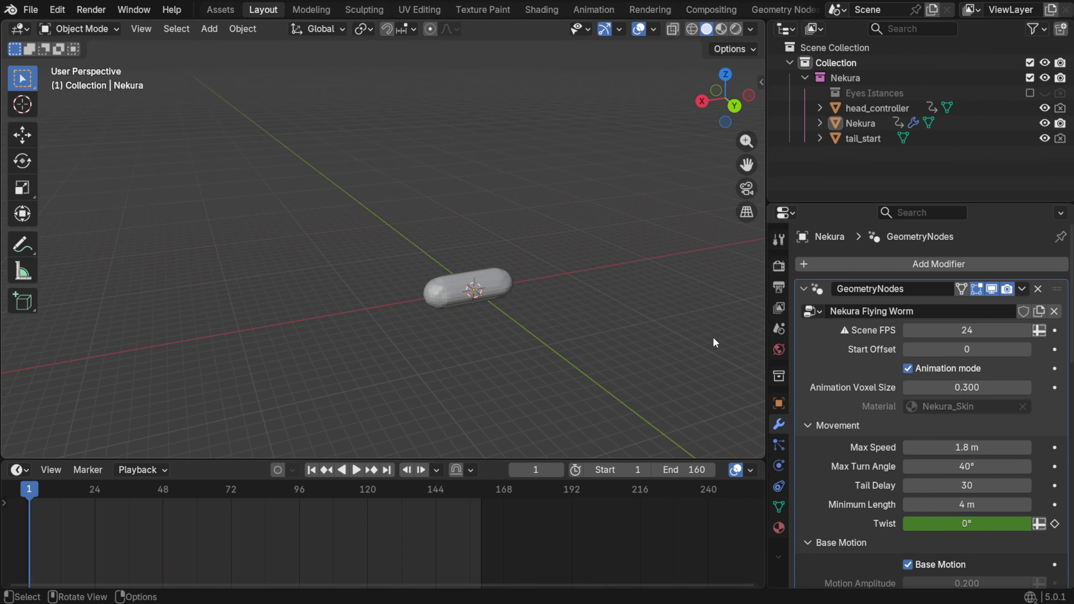
Play the worm's animation to frame 39 and disable Animation mode to inspect the full-detail body
{"action": "key", "text": "space"}
{"action": "key", "text": "space"}
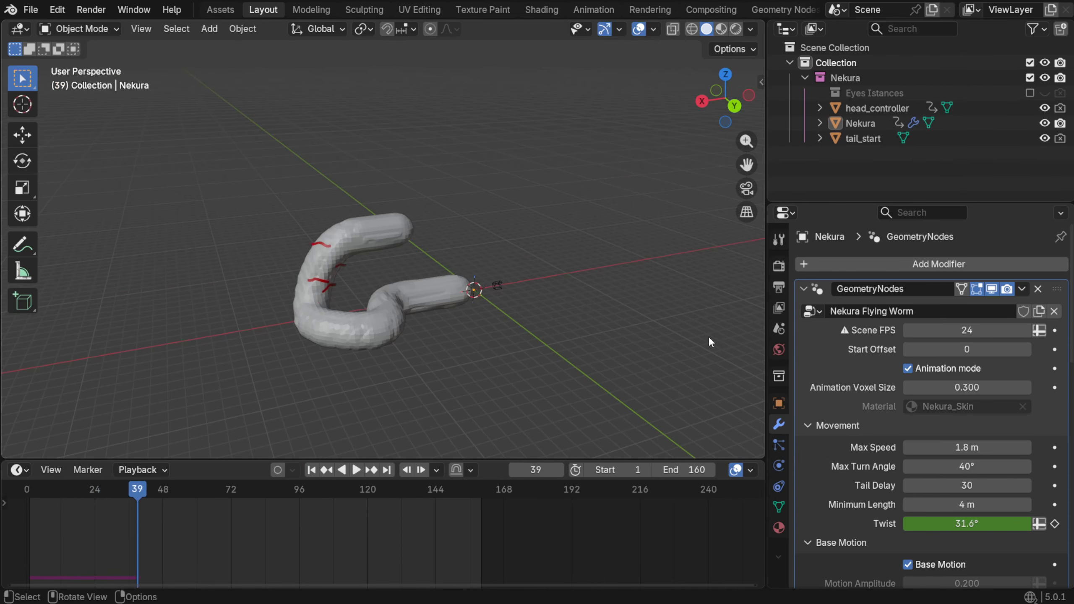
{"action": "middle_click_drag", "start_coordinate": [709, 336], "coordinate": [698, 348]}
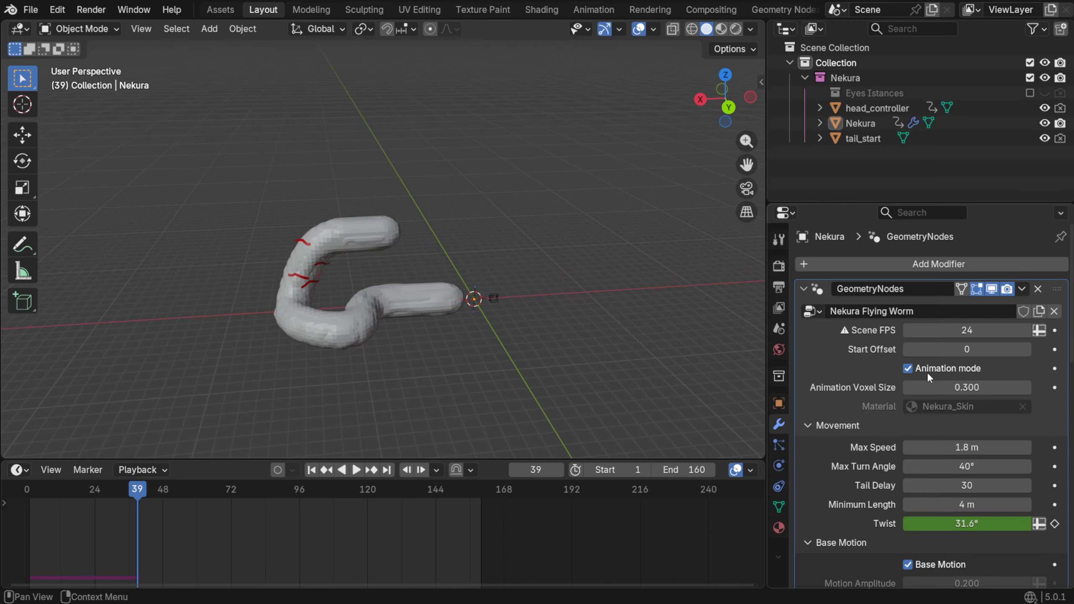
{"action": "left_click", "coordinate": [909, 367]}
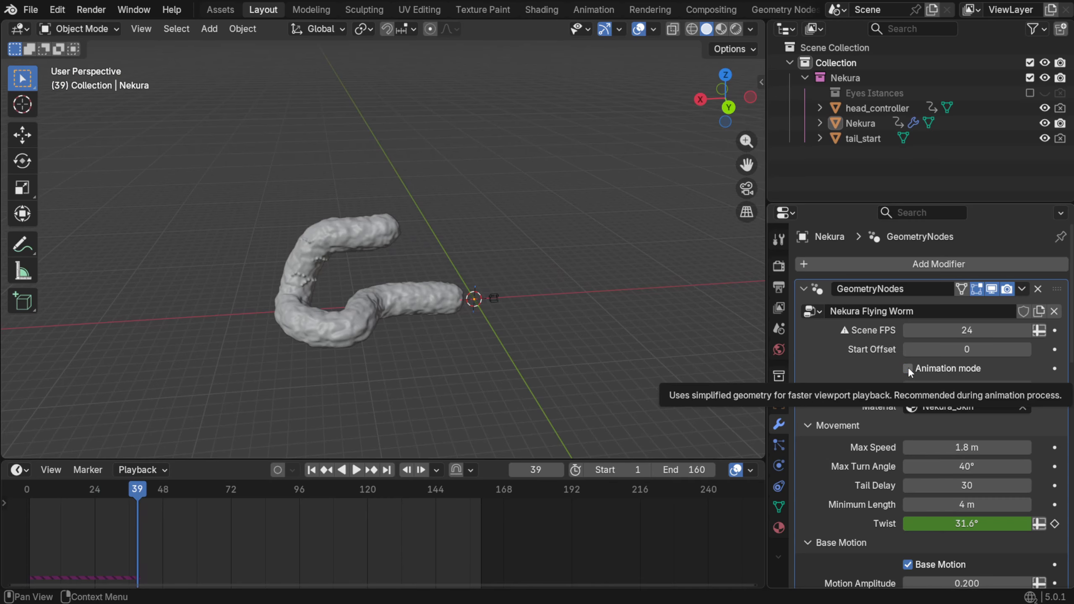
{"action": "middle_click_drag", "start_coordinate": [738, 331], "coordinate": [663, 294]}
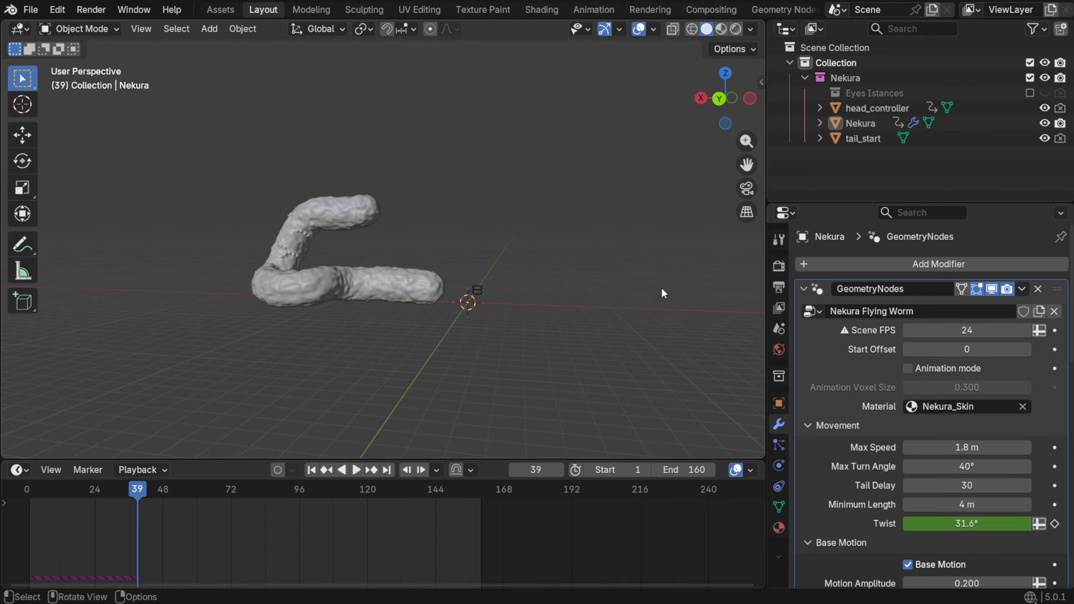
Try baking the Nekura worm's simulation nodes with Cache enabled
{"action": "left_click", "coordinate": [359, 280]}
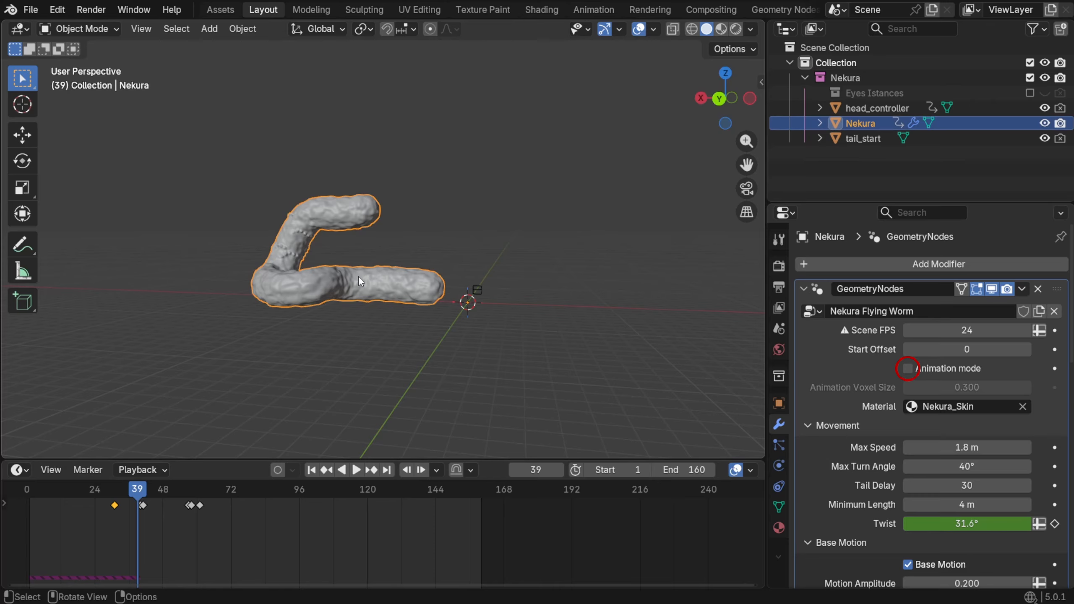
{"action": "left_click", "coordinate": [779, 466]}
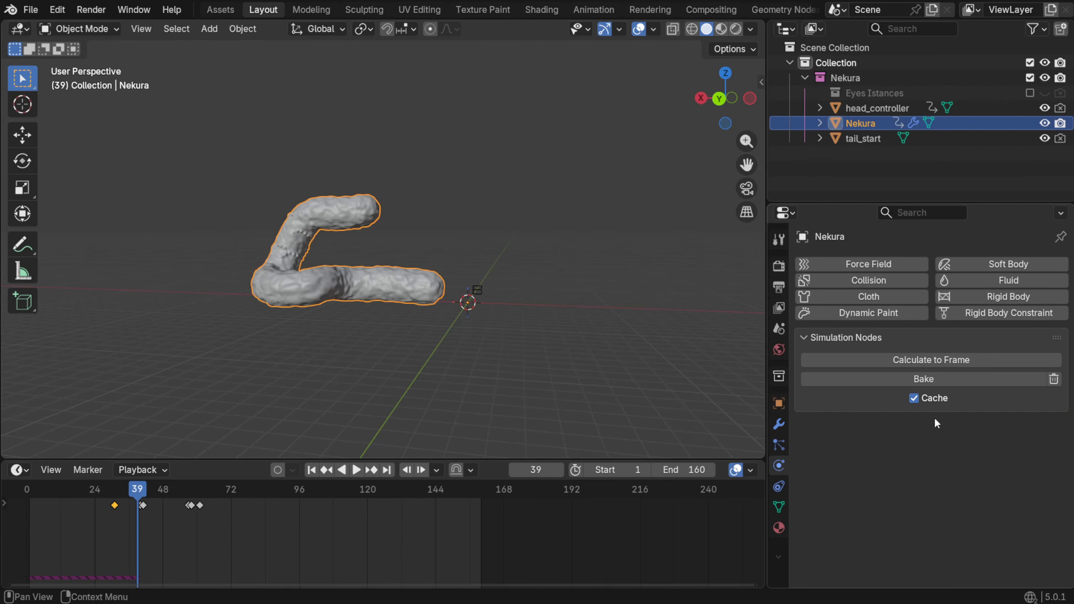
{"action": "left_click", "coordinate": [940, 382]}
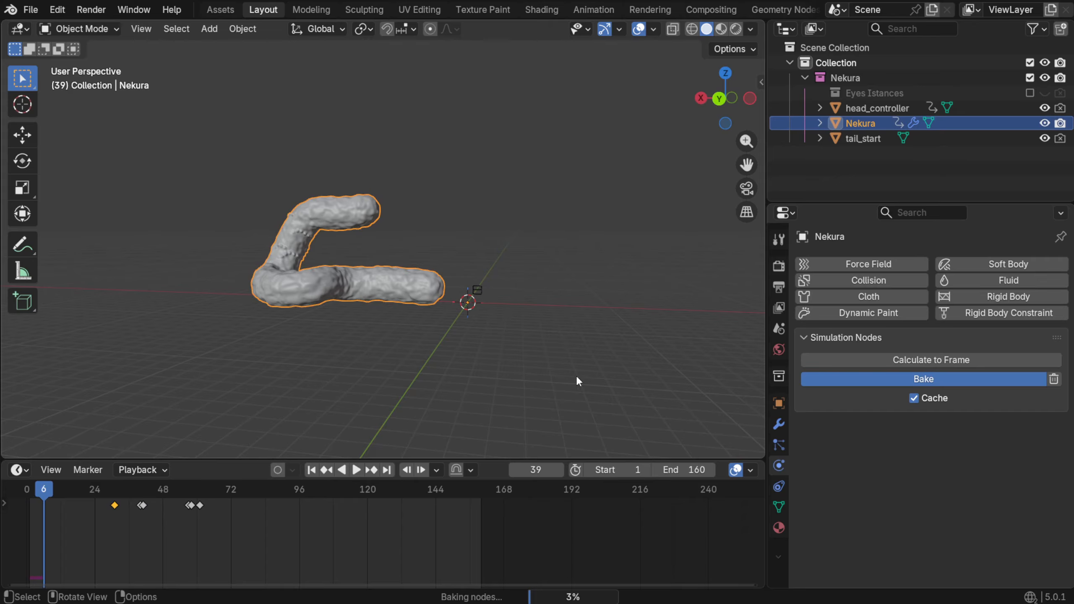
{"action": "key", "text": "Escape"}
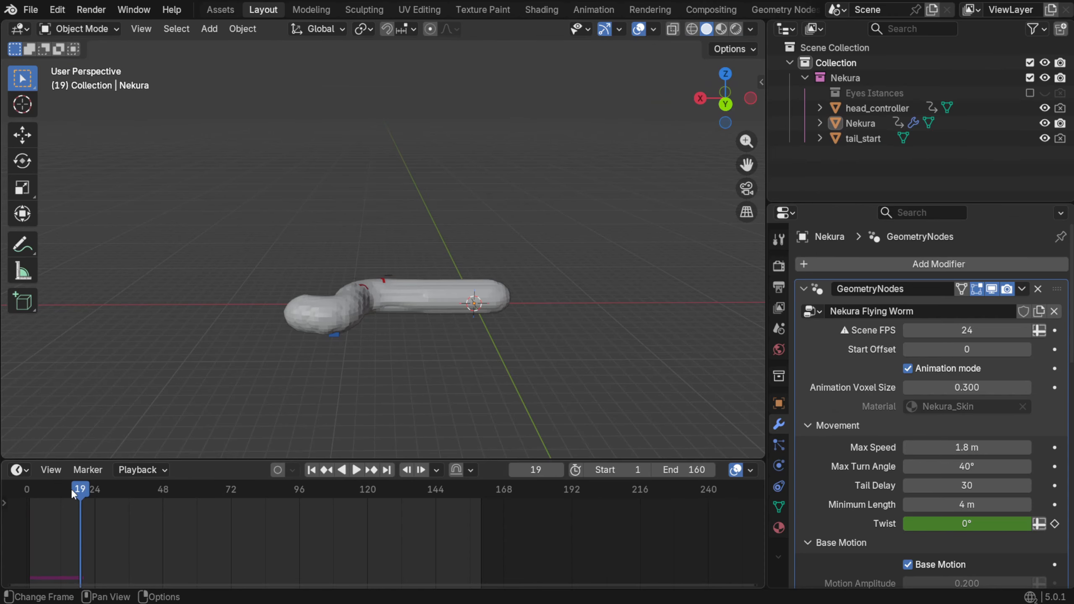
Return to the first frame and set the Nekura worm's Start Offset to 30
{"action": "left_click", "coordinate": [317, 470]}
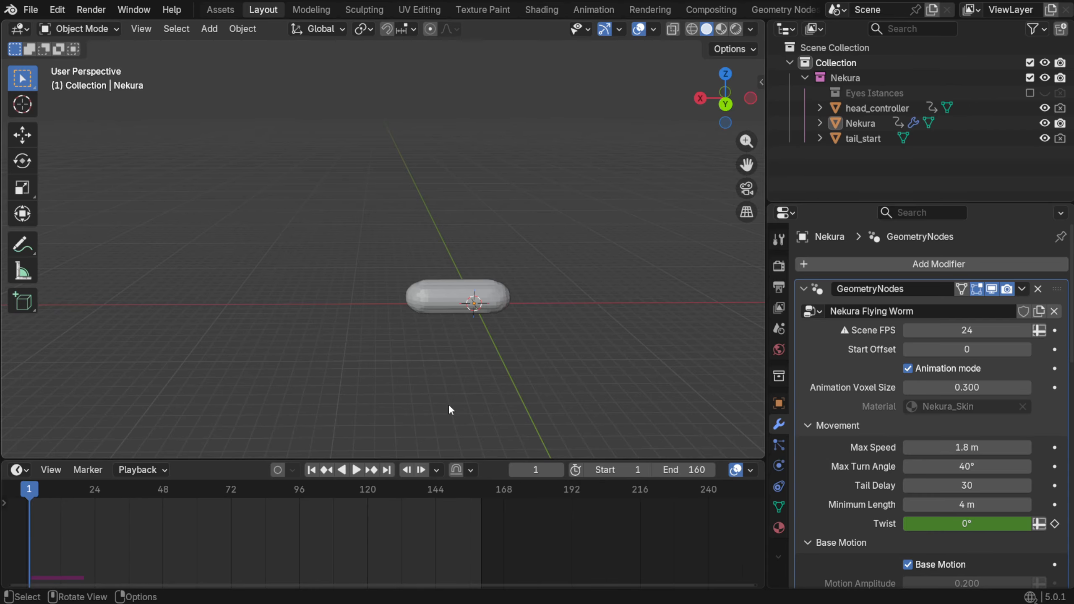
{"action": "middle_click_drag", "start_coordinate": [448, 404], "coordinate": [426, 381]}
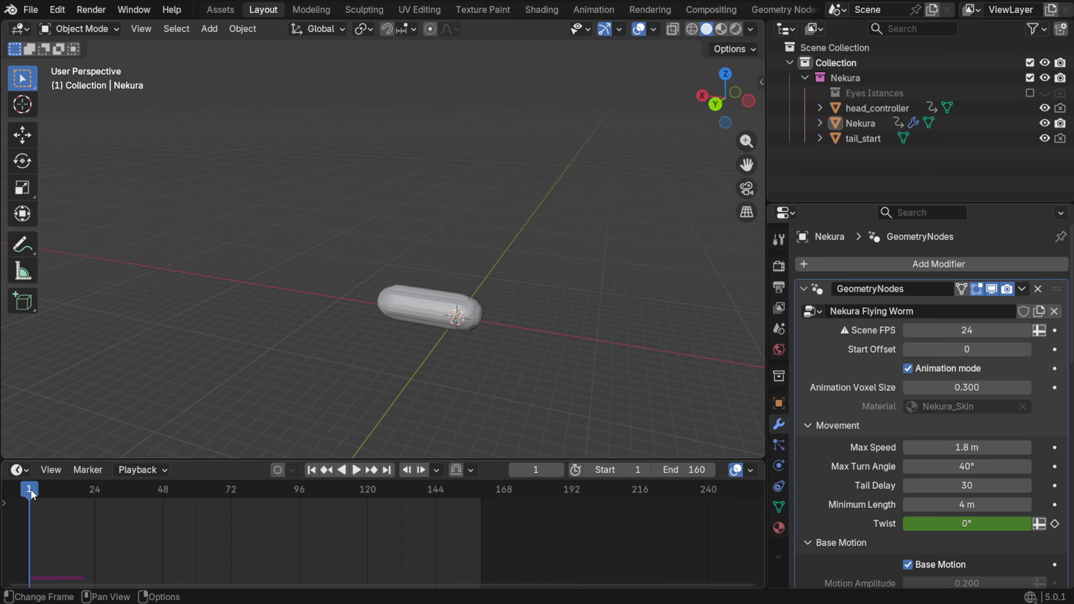
{"action": "left_click_drag", "start_coordinate": [967, 349], "coordinate": [986, 349]}
{"action": "left_click", "coordinate": [935, 349]}
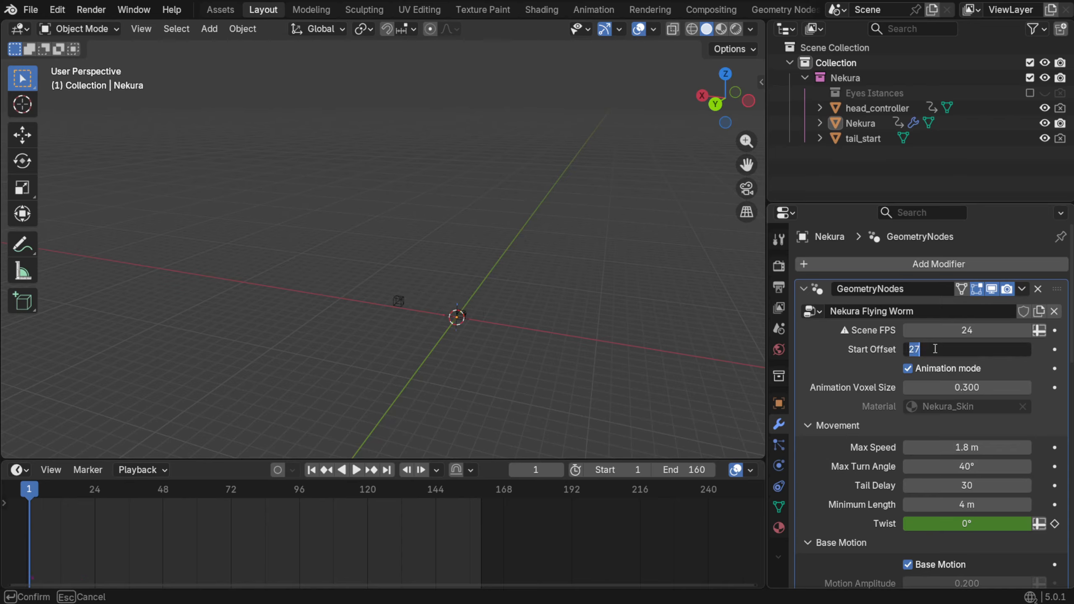
{"action": "key", "text": "Return"}
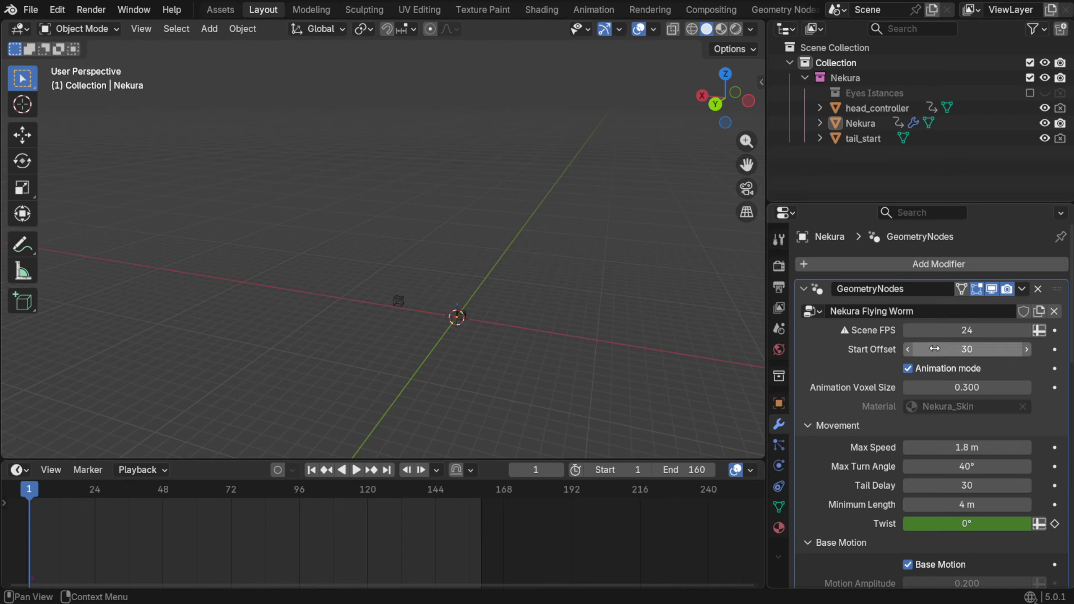
Play the animation up to frame 38 to check the delayed start, stop it and return to the first frame
{"action": "key", "text": "space"}
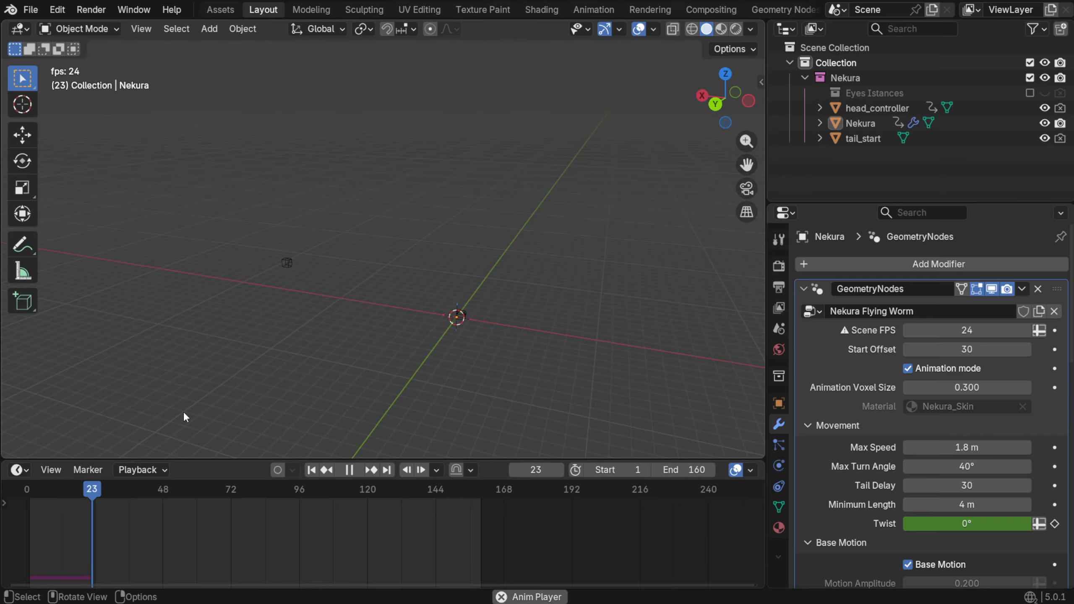
{"action": "key", "text": "space"}
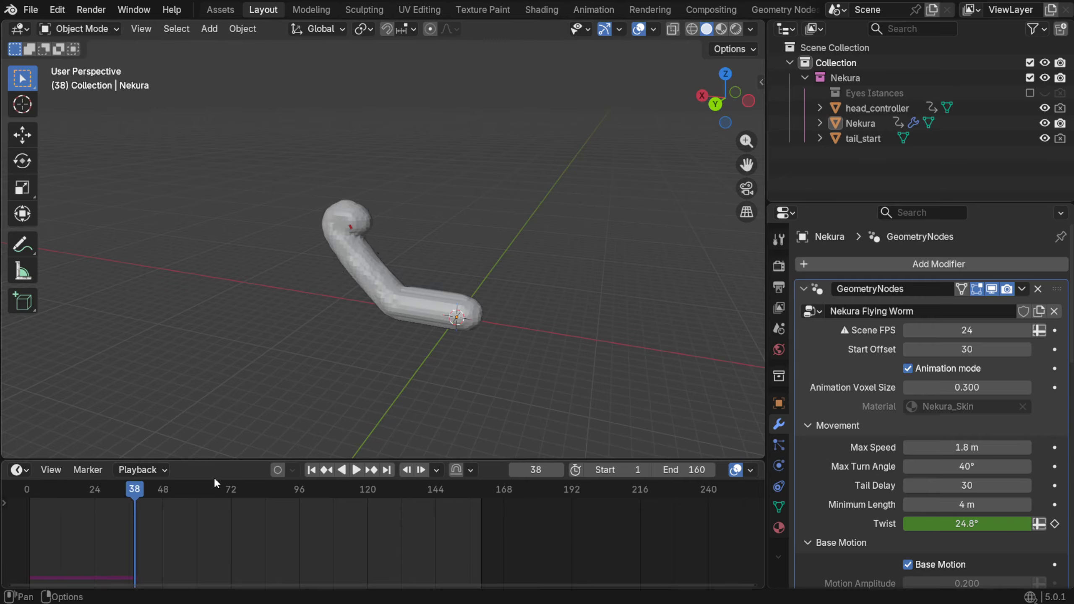
{"action": "left_click", "coordinate": [320, 470]}
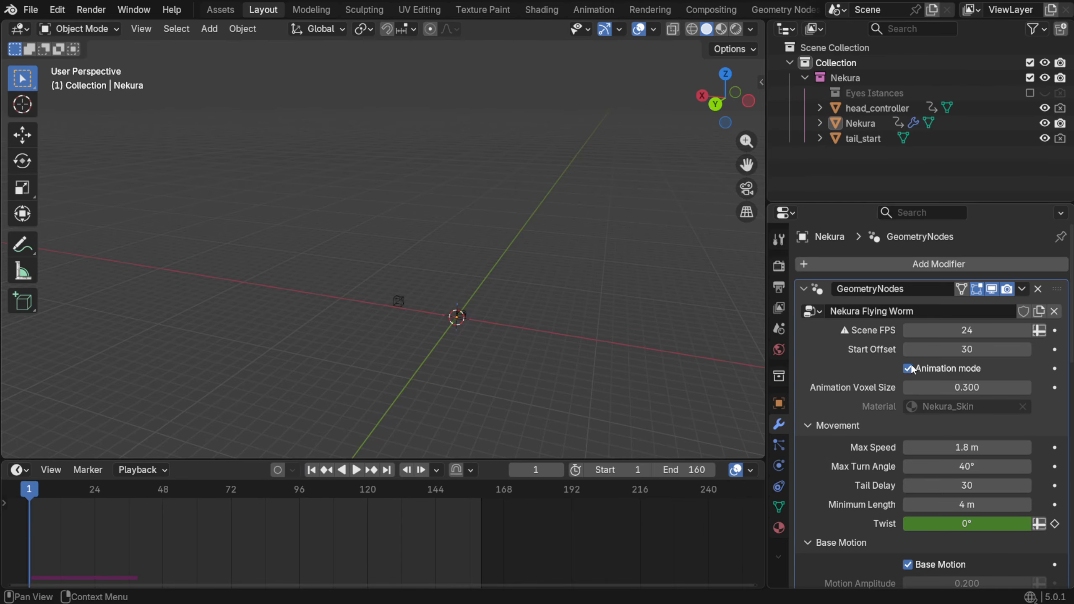
Select Nekura and open its physics properties to review the simulation nodes' bake options
{"action": "left_click", "coordinate": [780, 465]}
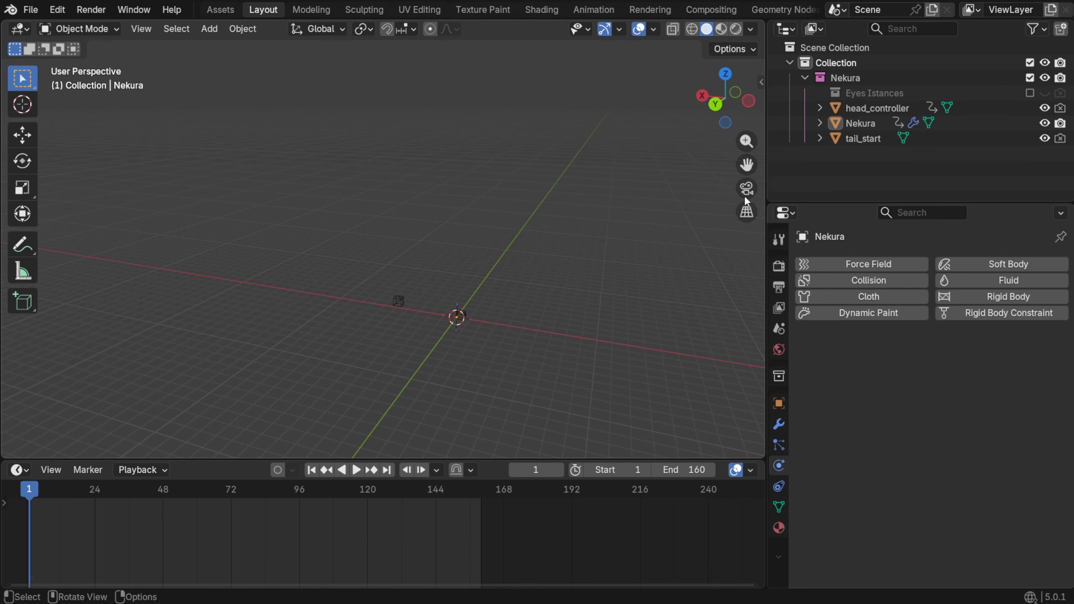
{"action": "left_click", "coordinate": [861, 123]}
{"action": "left_click", "coordinate": [899, 380]}
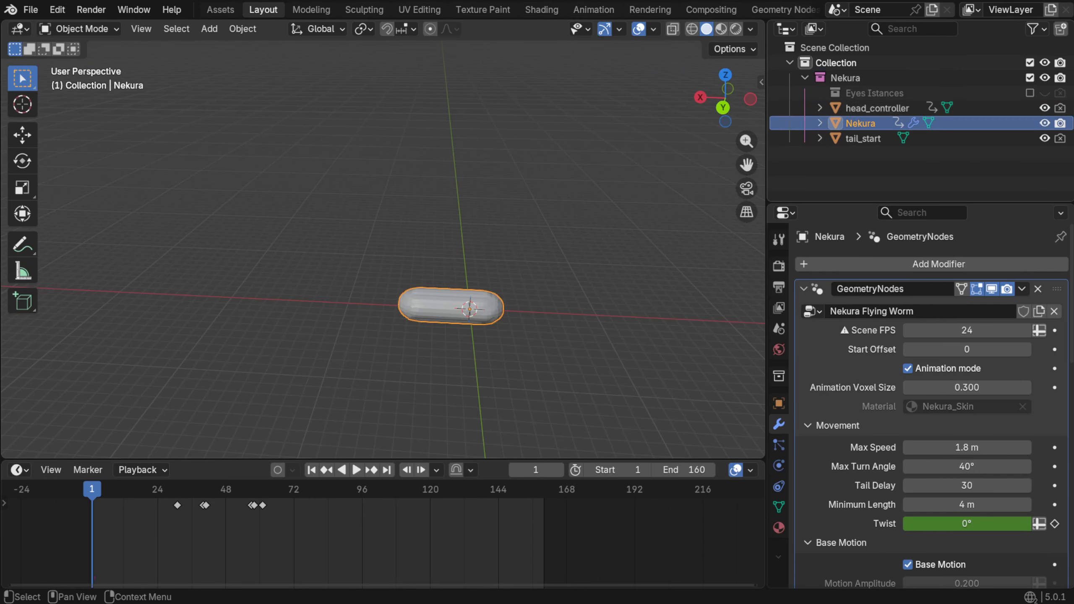
Shift all of head_controller's keyframes about 48 frames later and set the scene's start frame to 48
{"action": "left_click", "coordinate": [895, 109]}
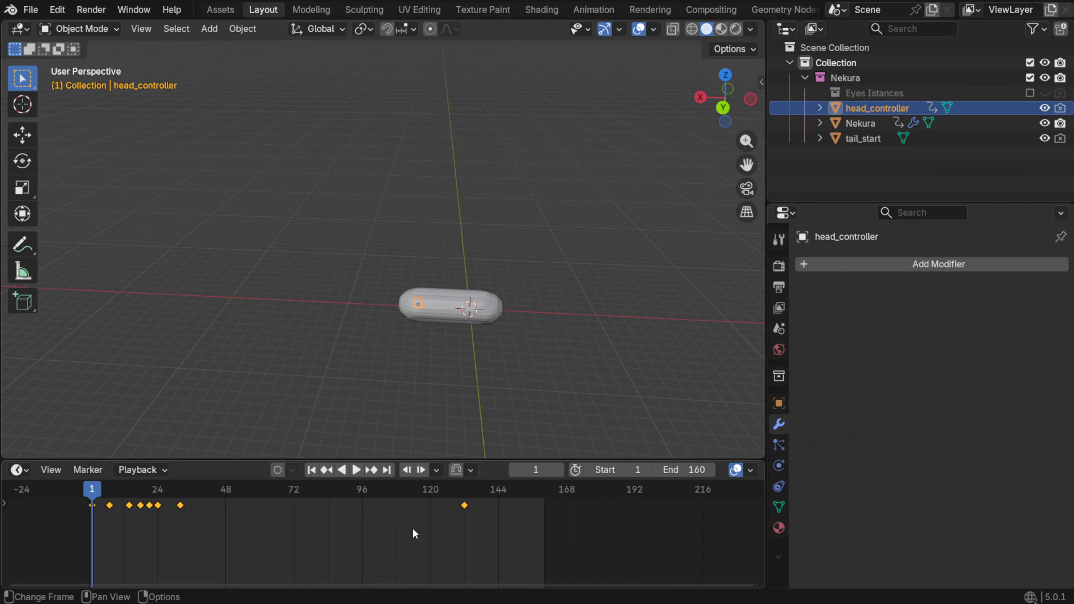
{"action": "key", "text": "g"}
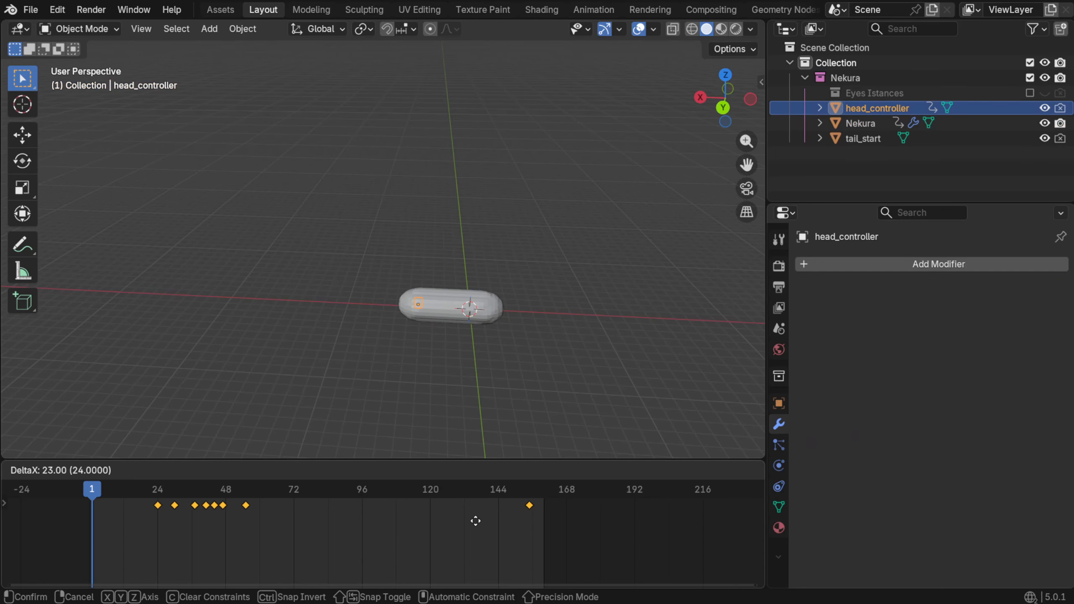
{"action": "left_click", "coordinate": [532, 519]}
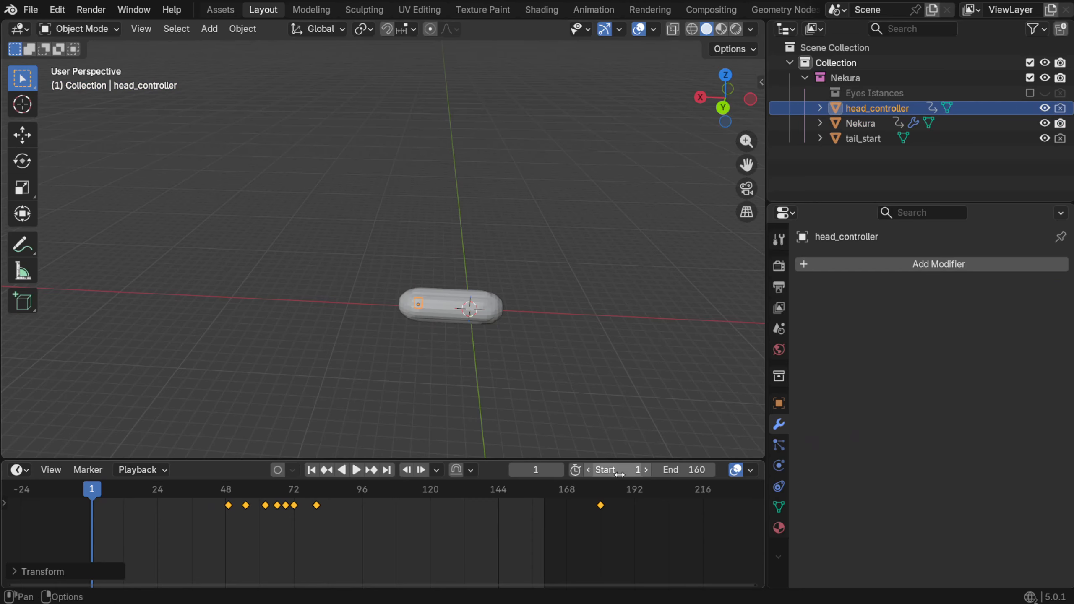
{"action": "left_click_drag", "start_coordinate": [612, 469], "coordinate": [660, 470]}
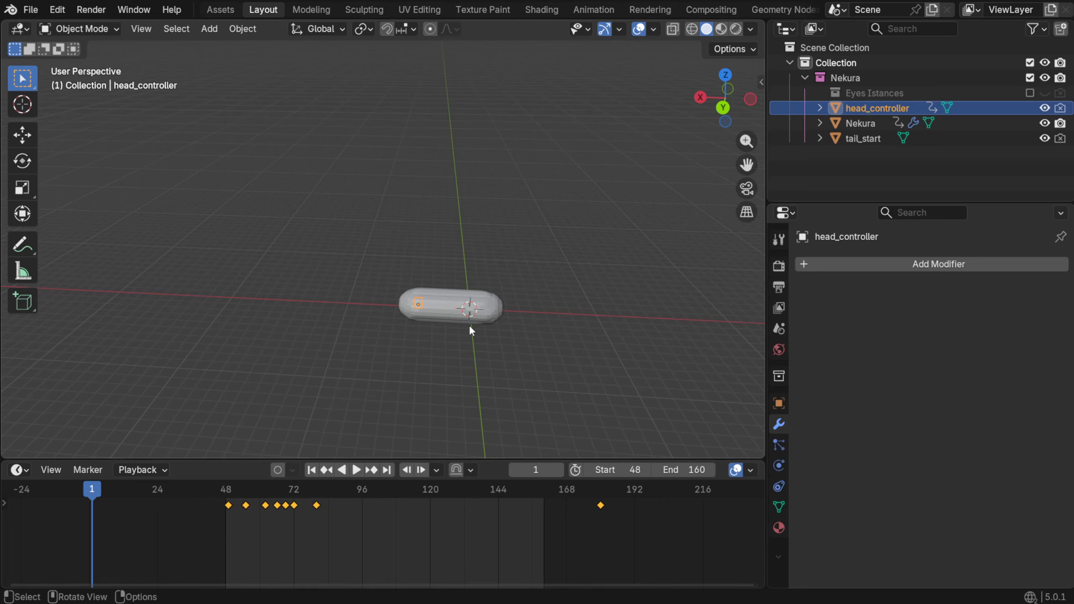
Set the Nekura worm's Start Offset to 48 and play the animation from the scene's start frame
{"action": "left_click", "coordinate": [450, 313]}
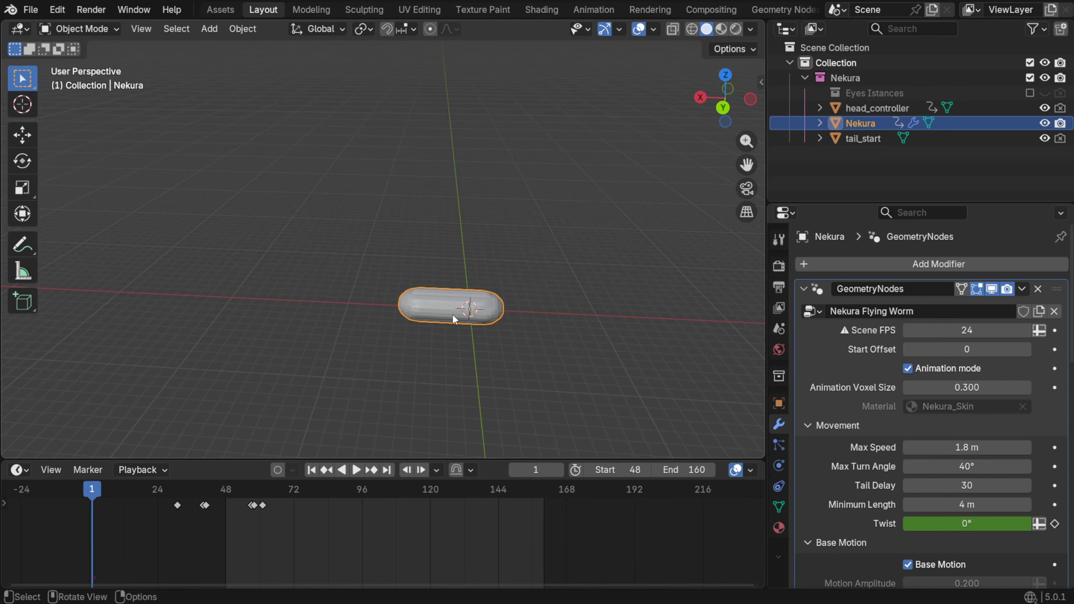
{"action": "left_click", "coordinate": [969, 348]}
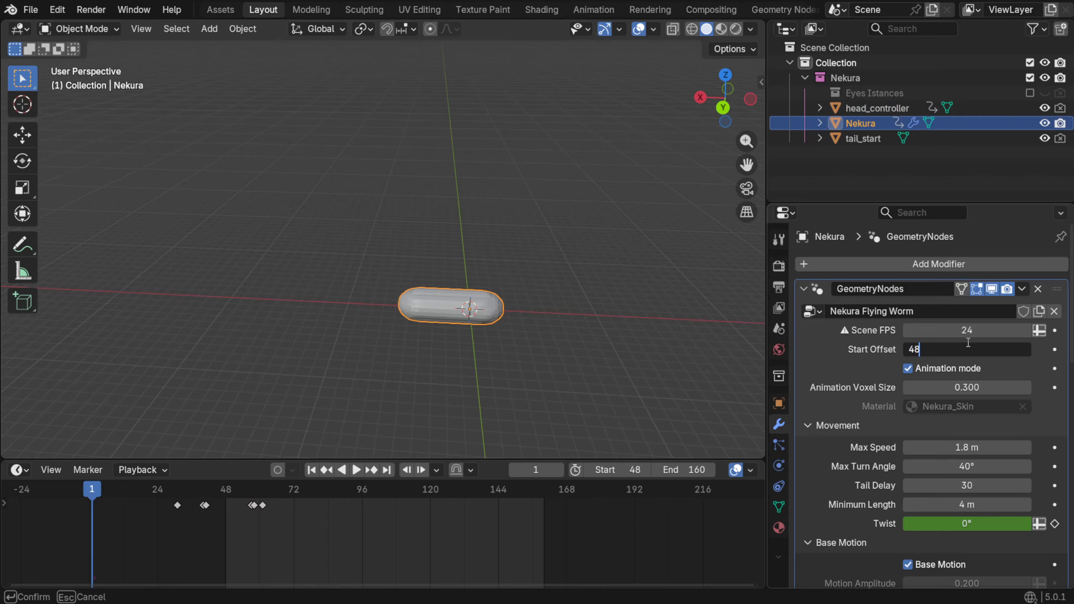
{"action": "type", "text": "48"}
{"action": "key", "text": "Return"}
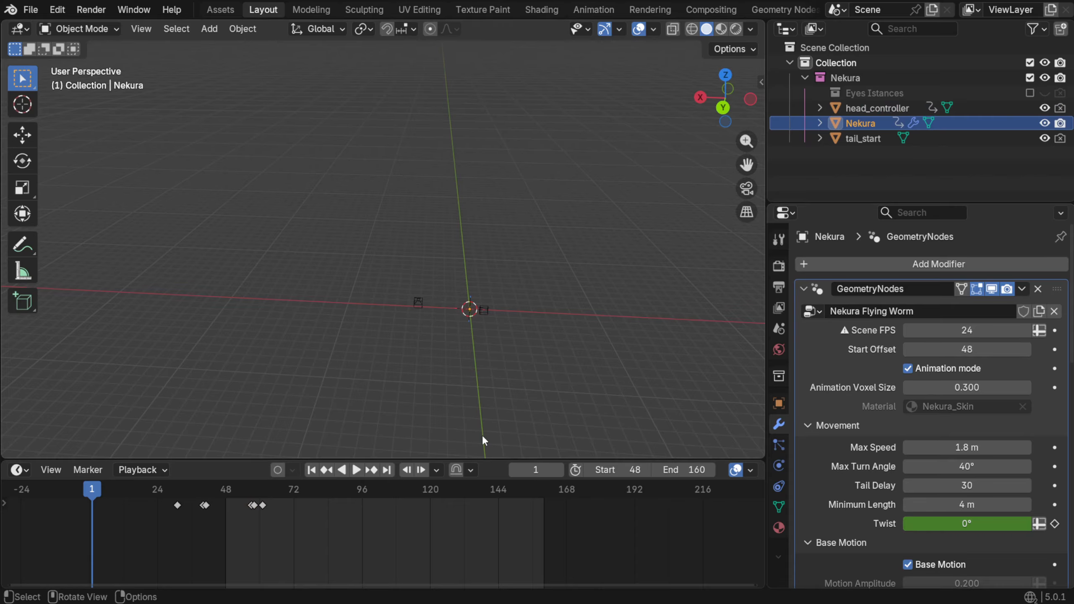
{"action": "left_click", "coordinate": [317, 471]}
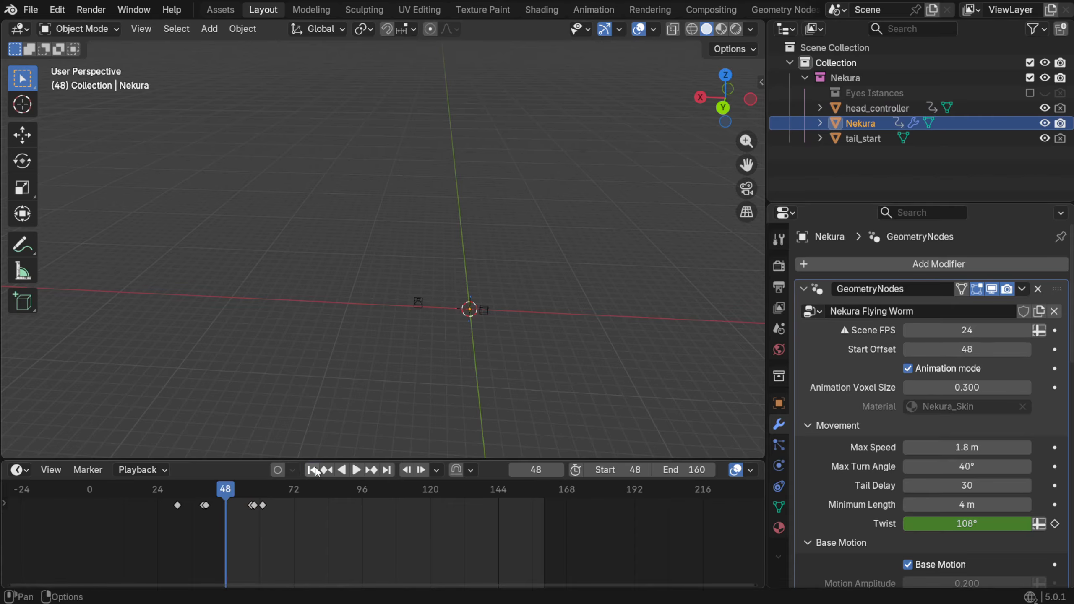
{"action": "key", "text": "space"}
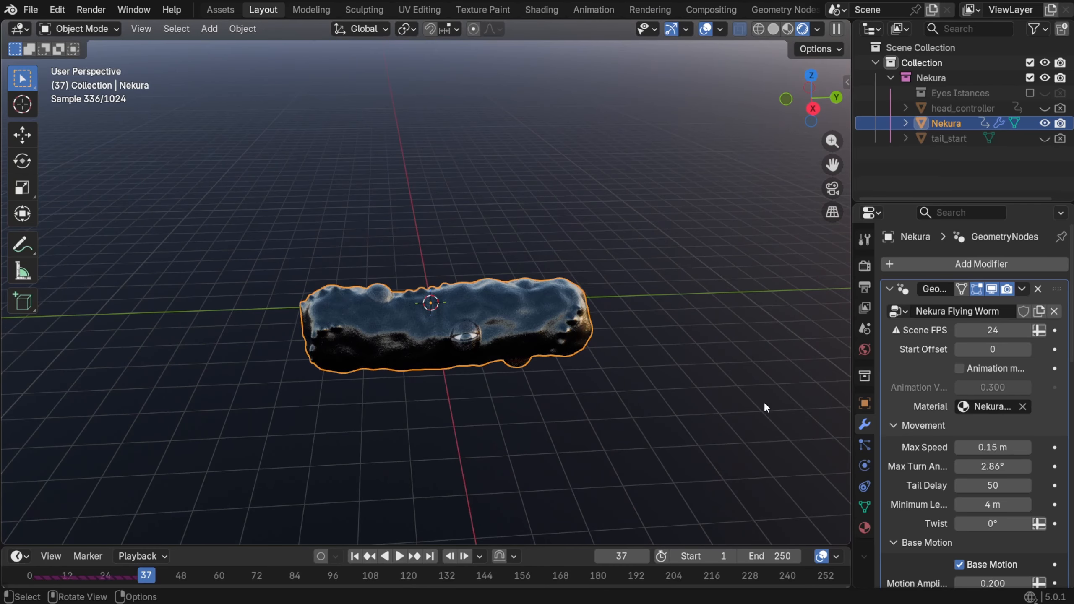
Choose Nekura_Skin as the worm's material and hide the viewport overlays to inspect the rendered body
{"action": "left_click", "coordinate": [977, 407]}
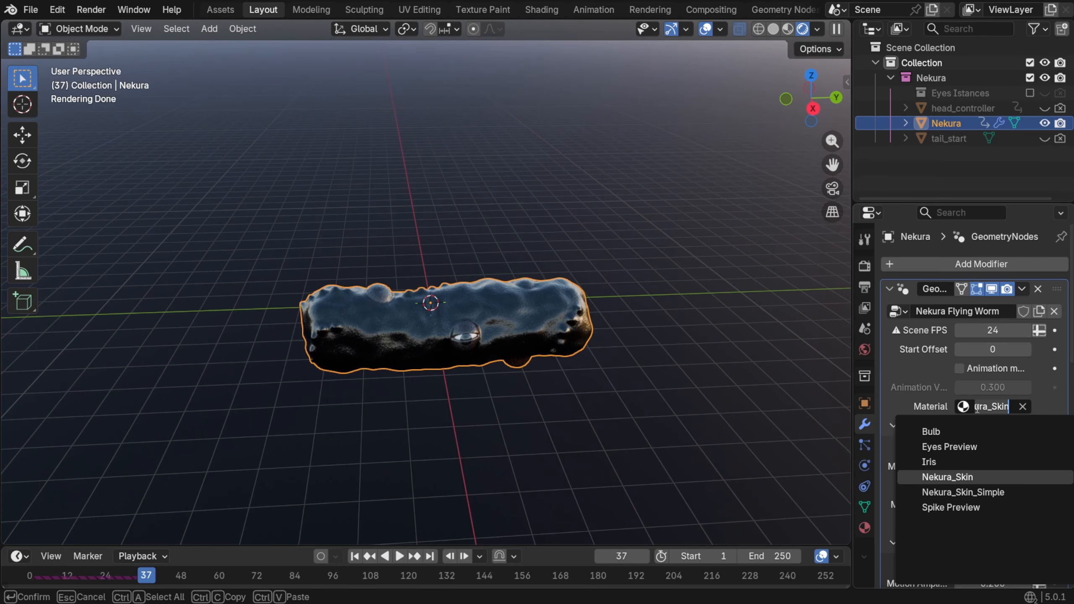
{"action": "left_click", "coordinate": [973, 477]}
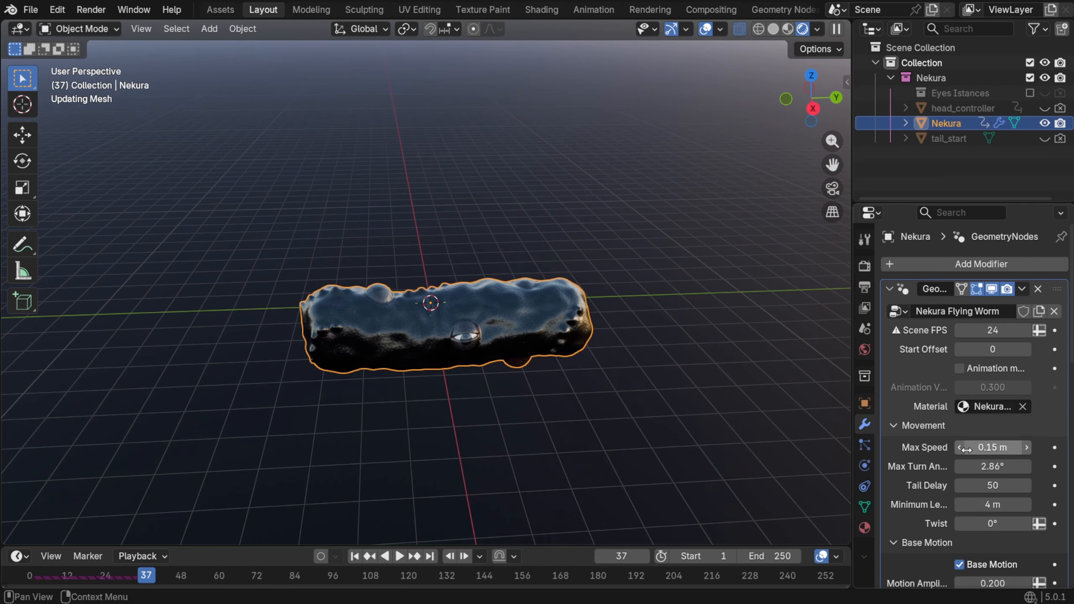
{"action": "left_click_drag", "start_coordinate": [853, 333], "coordinate": [810, 333]}
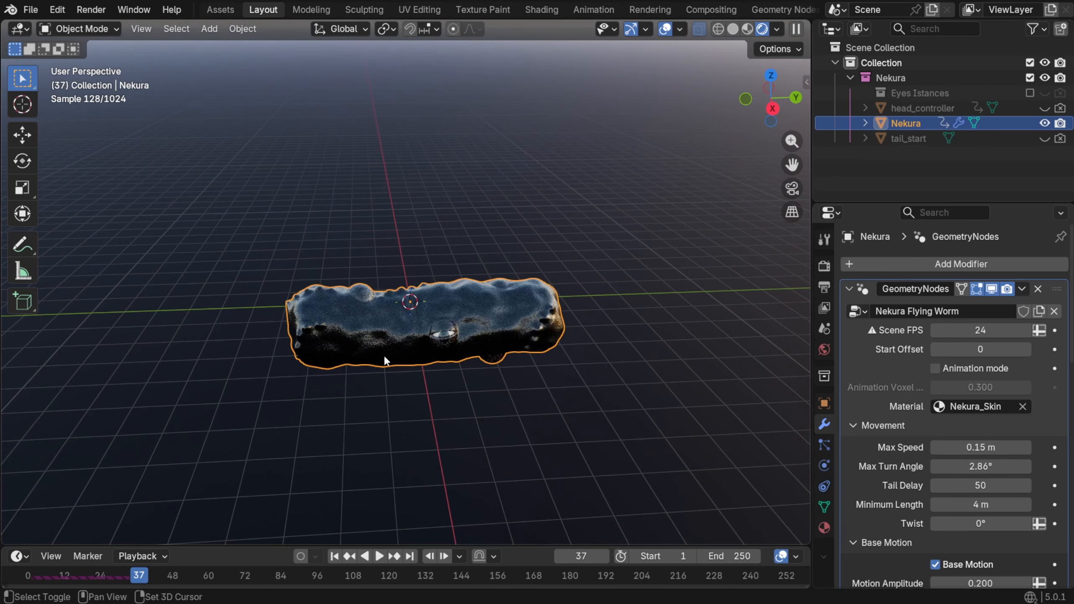
{"action": "middle_click_drag", "start_coordinate": [385, 357], "coordinate": [476, 349], "text": "shift"}
{"action": "key", "text": "shift+alt+z"}
{"action": "middle_click_drag", "start_coordinate": [556, 345], "coordinate": [494, 322], "text": "shift"}
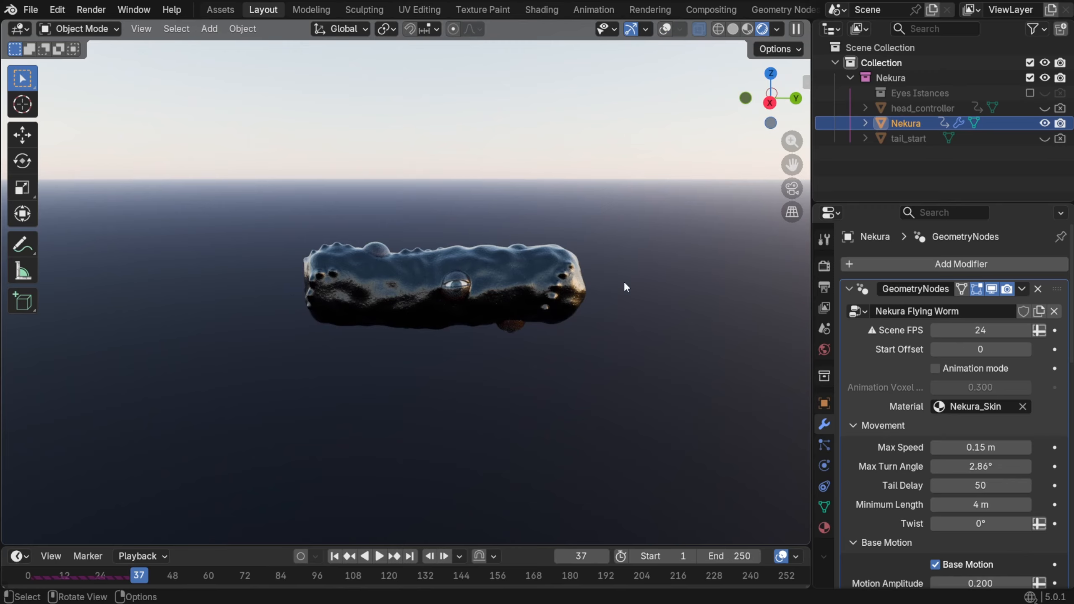
Set the Cycles maximum Volume light bounces to 2
{"action": "left_click", "coordinate": [825, 266]}
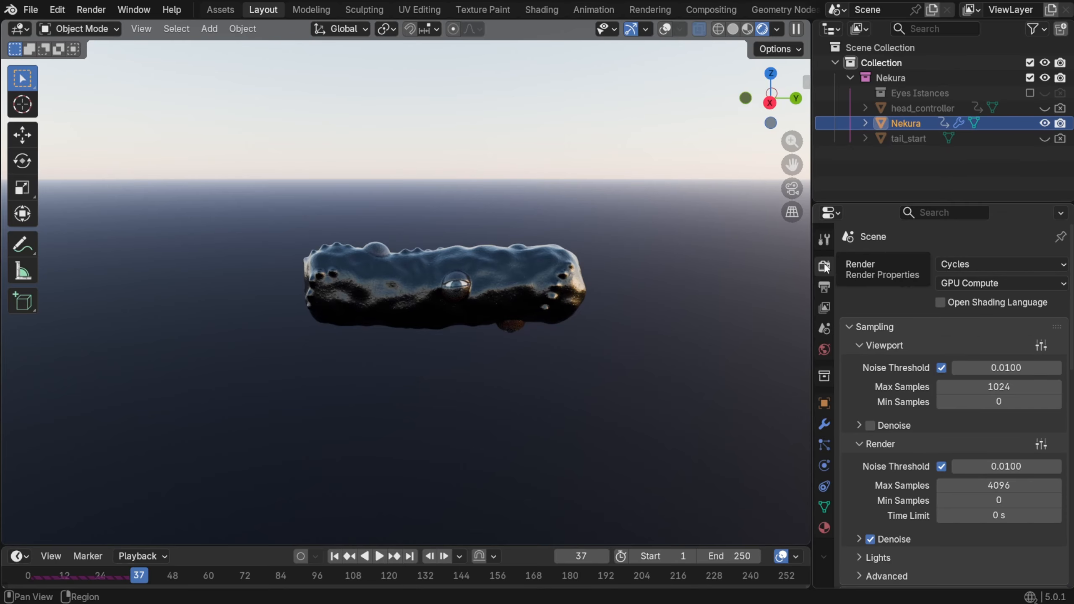
{"action": "scroll", "coordinate": [918, 427], "scroll_direction": "down", "scroll_amount": 8}
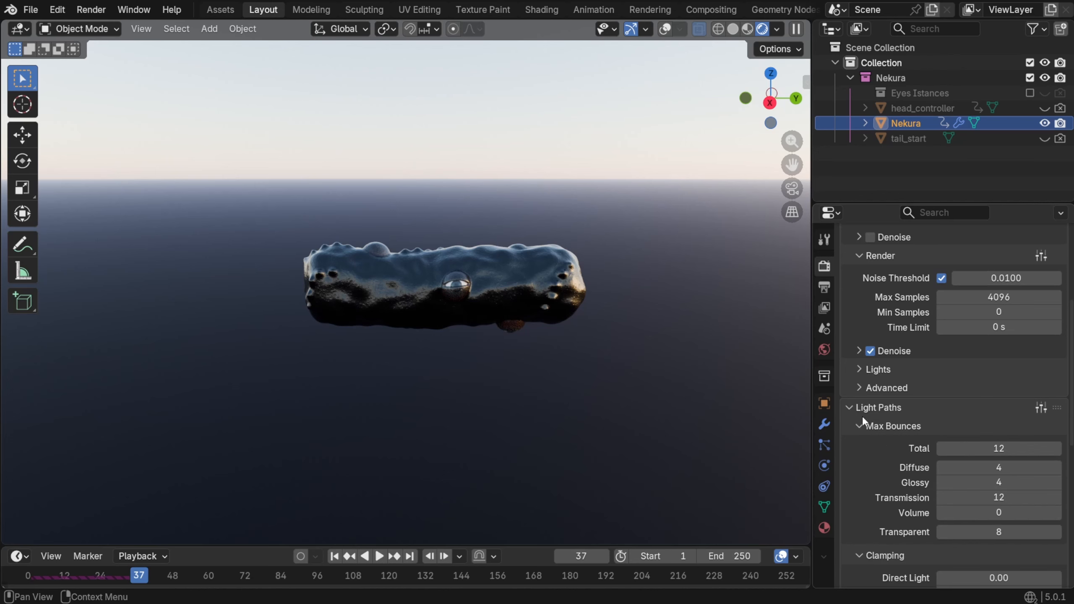
{"action": "left_click", "coordinate": [1056, 513]}
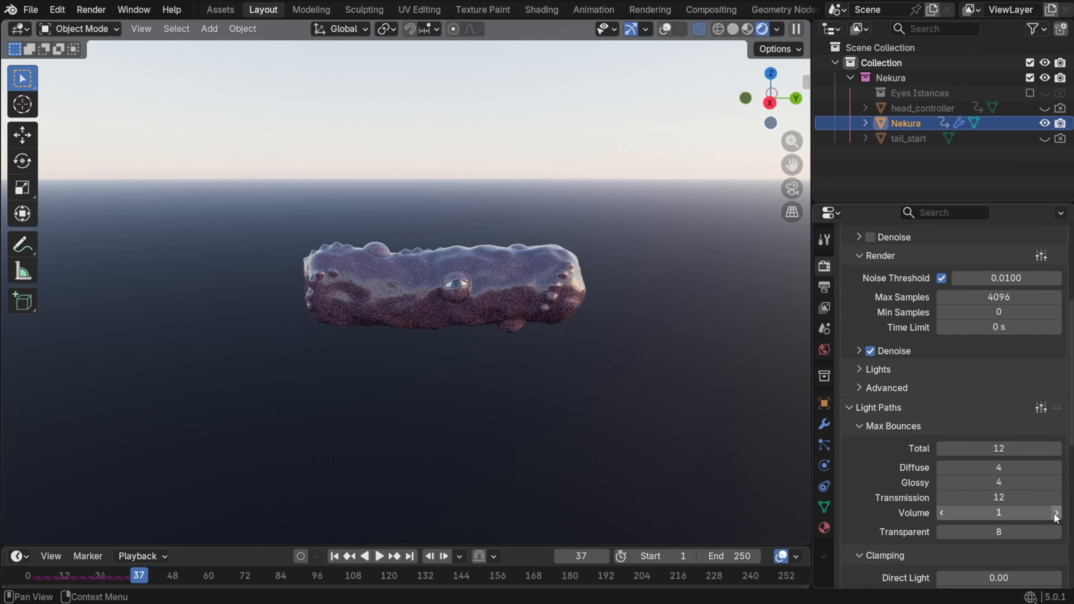
{"action": "left_click", "coordinate": [1056, 512]}
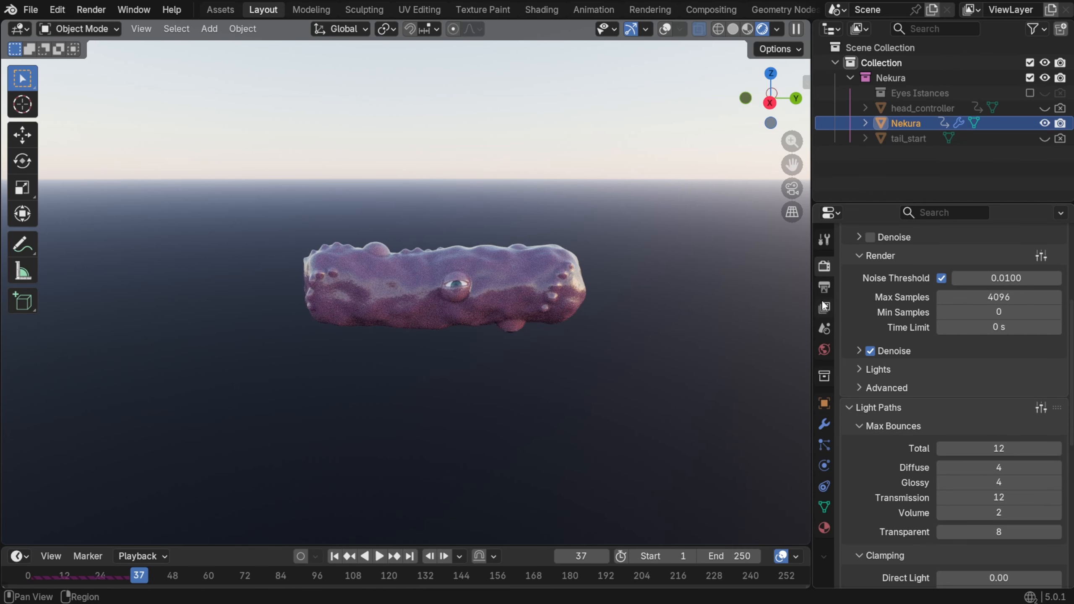
In the Shading workspace, assign Nekura_Skin_Simple as the worm's material and display that material's shader nodes
{"action": "left_click", "coordinate": [528, 10]}
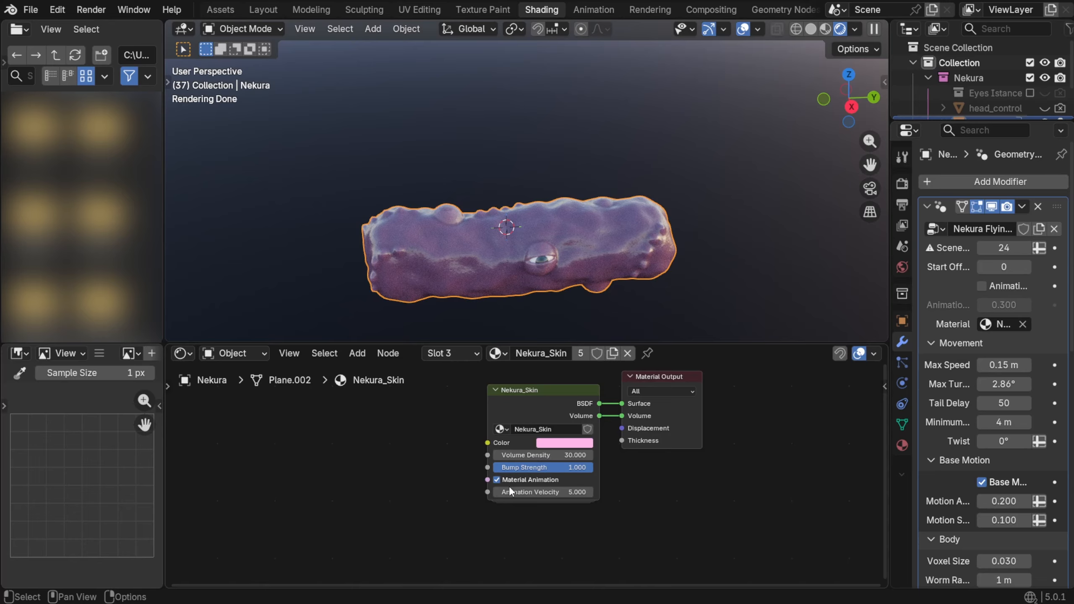
{"action": "left_click", "coordinate": [992, 325]}
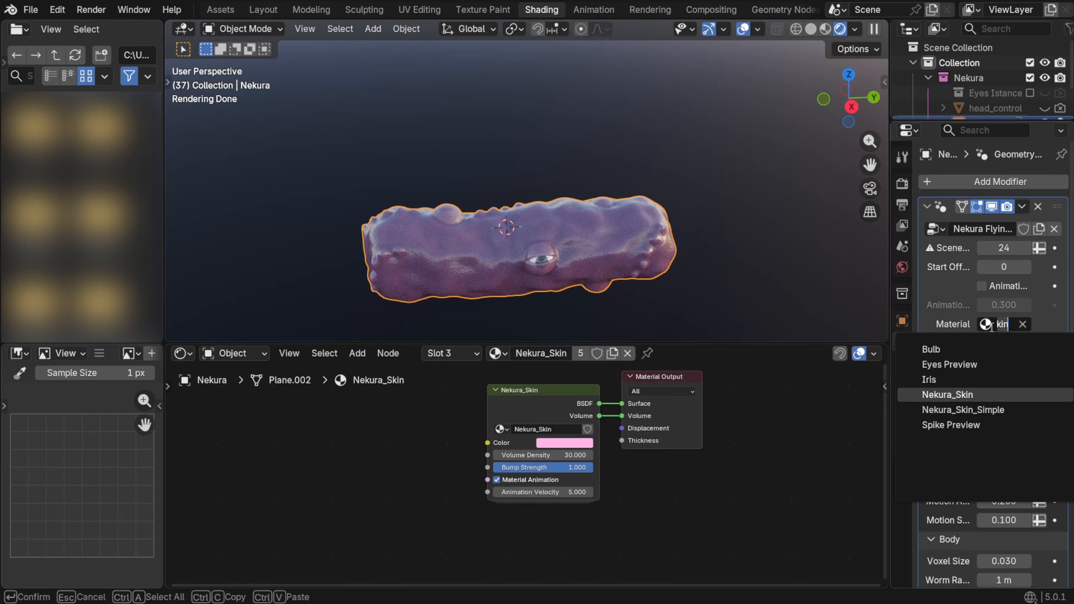
{"action": "left_click", "coordinate": [978, 410]}
{"action": "left_click", "coordinate": [498, 354]}
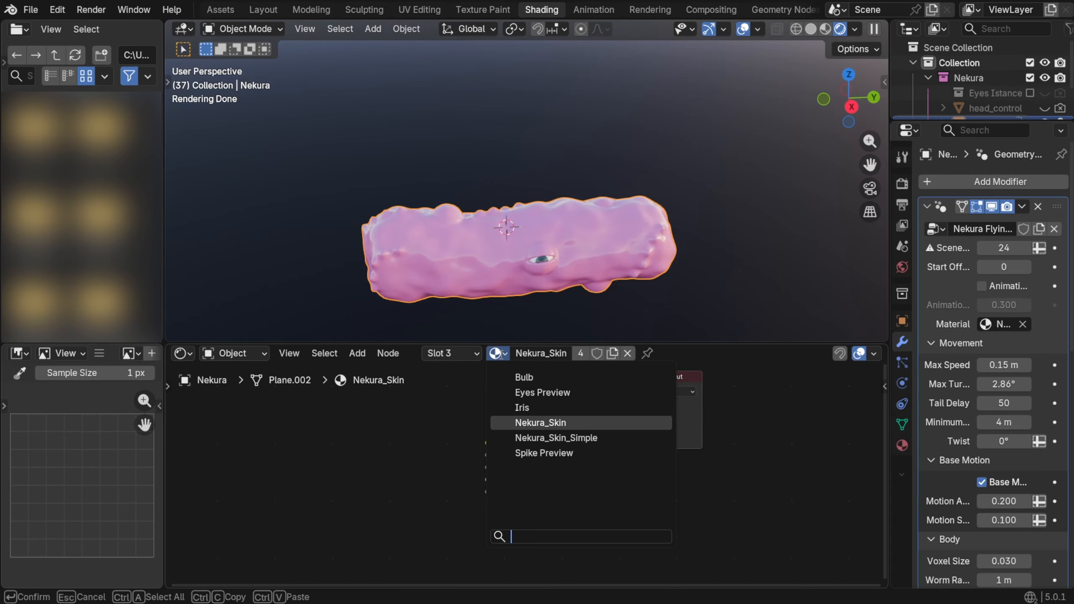
{"action": "left_click", "coordinate": [566, 438]}
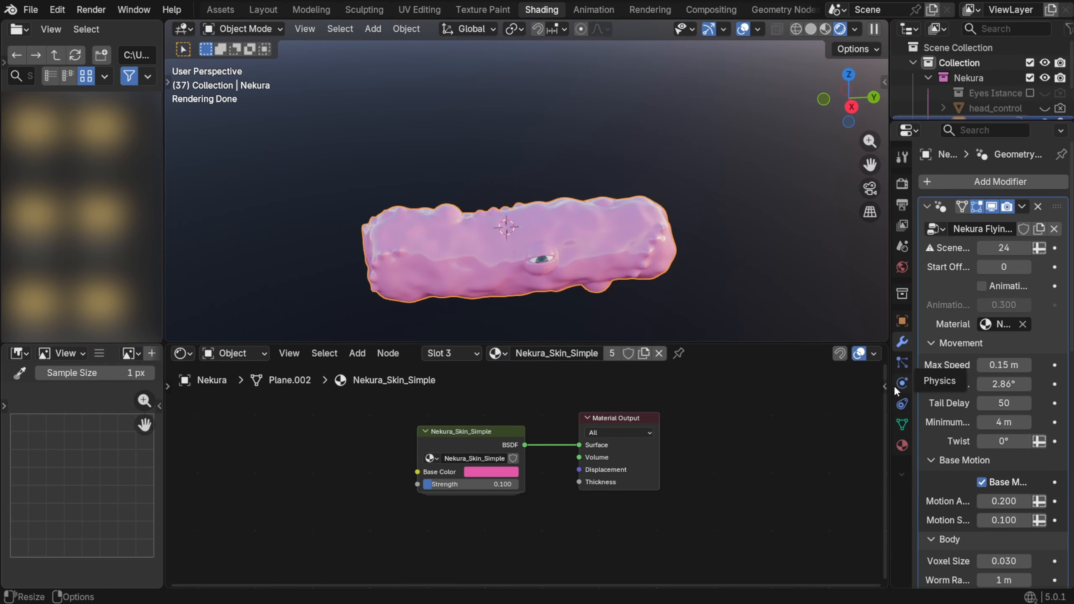
{"action": "left_click_drag", "start_coordinate": [890, 386], "coordinate": [870, 386]}
{"action": "middle_click_drag", "start_coordinate": [522, 269], "coordinate": [566, 254]}
{"action": "middle_click_drag", "start_coordinate": [709, 291], "coordinate": [739, 219]}
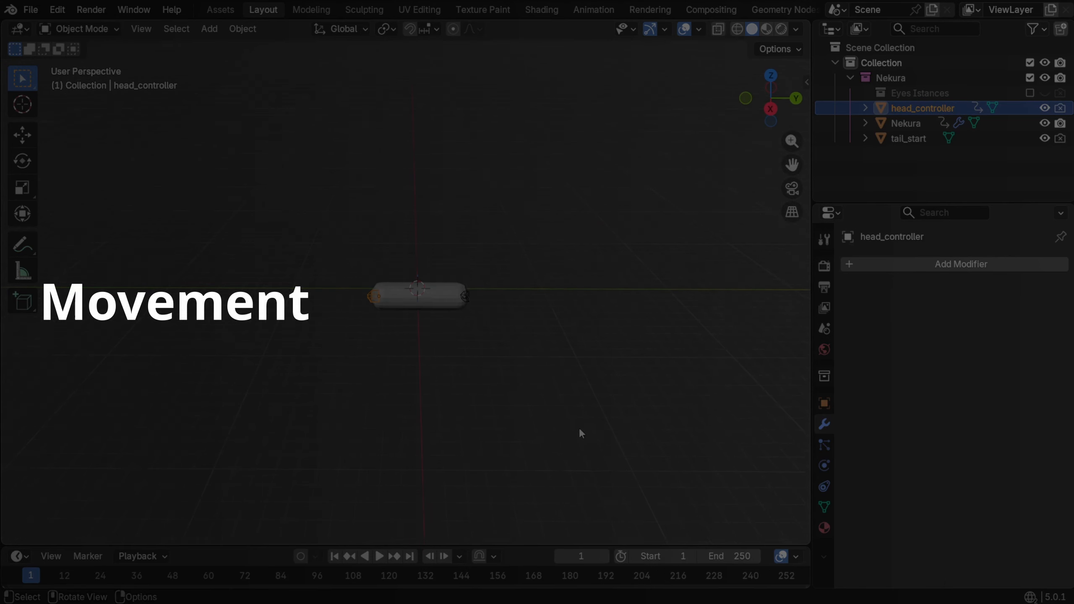
Play the animation while moving head_controller ahead of the worm to test how the body follows it
{"action": "middle_click_drag", "start_coordinate": [579, 429], "coordinate": [436, 350]}
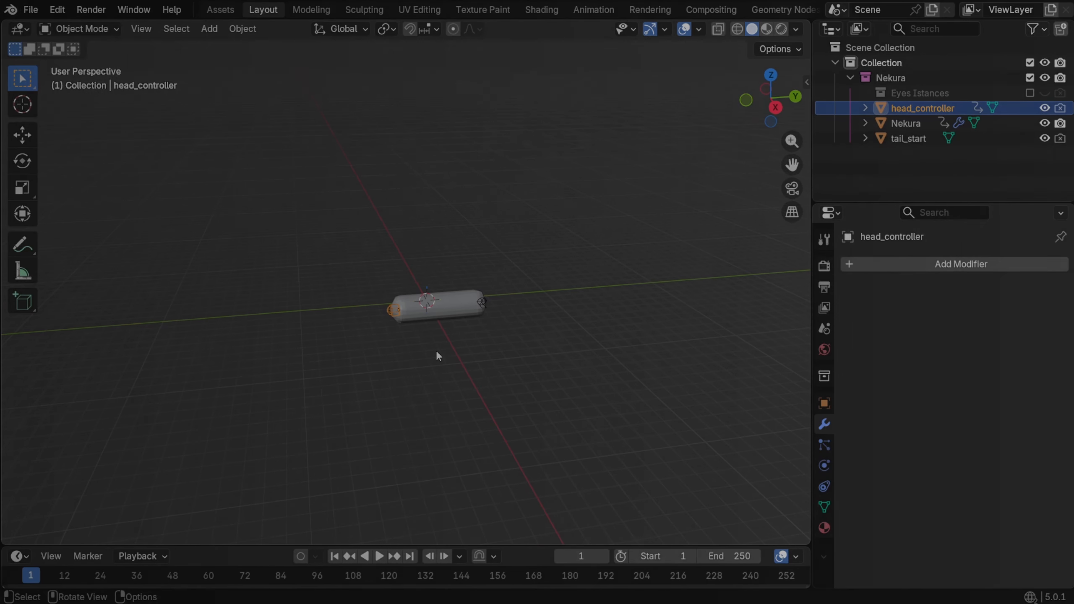
{"action": "key", "text": "space"}
{"action": "key", "text": "g"}
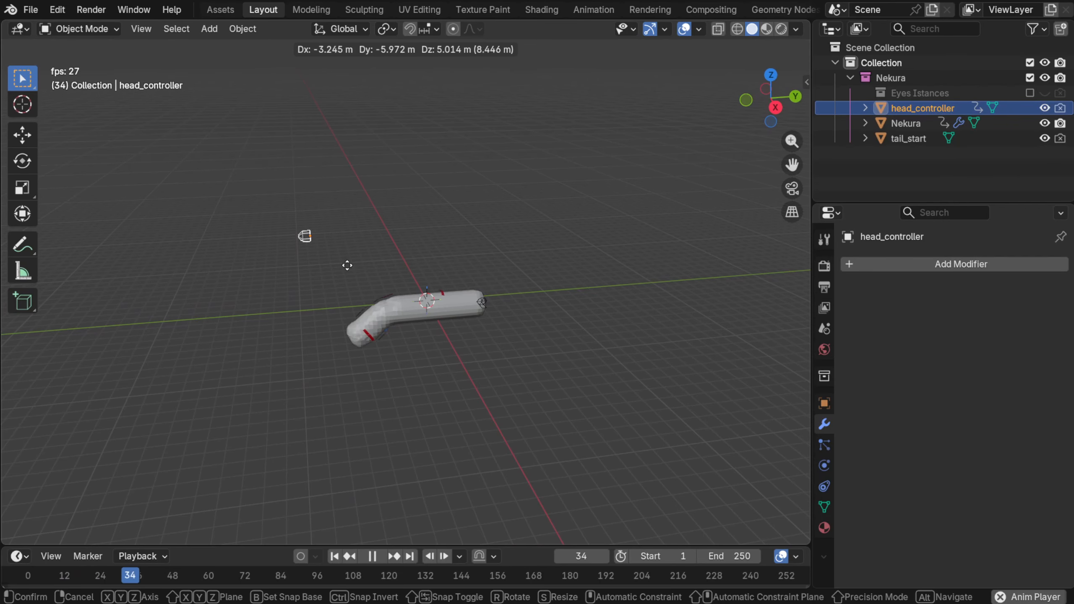
{"action": "left_click", "coordinate": [248, 383]}
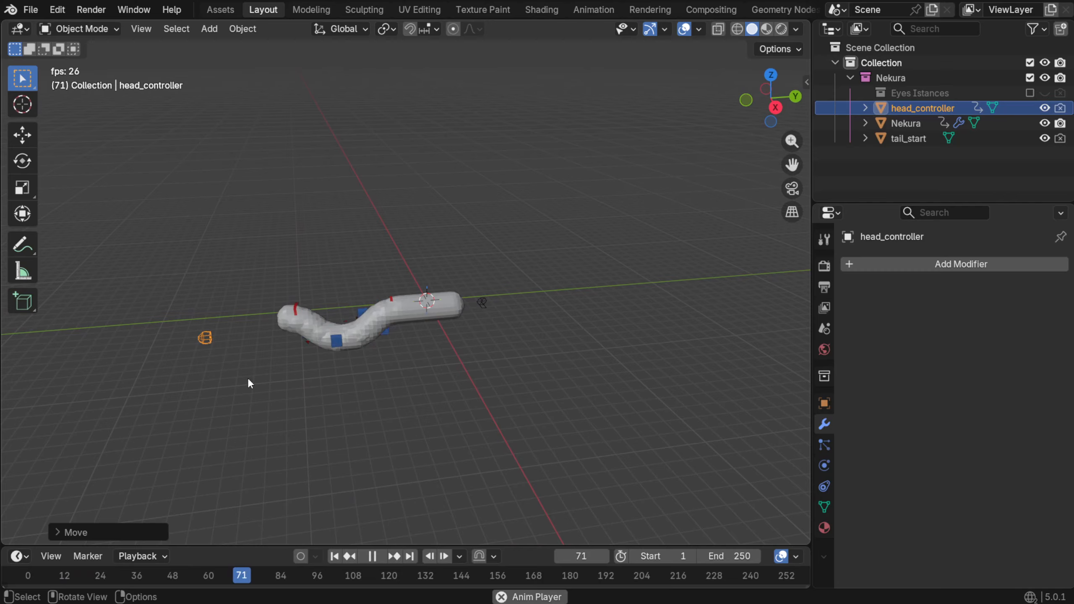
Reselect head_controller and play the animation while raising it in front of the worm to steer the body
{"action": "left_click", "coordinate": [301, 326]}
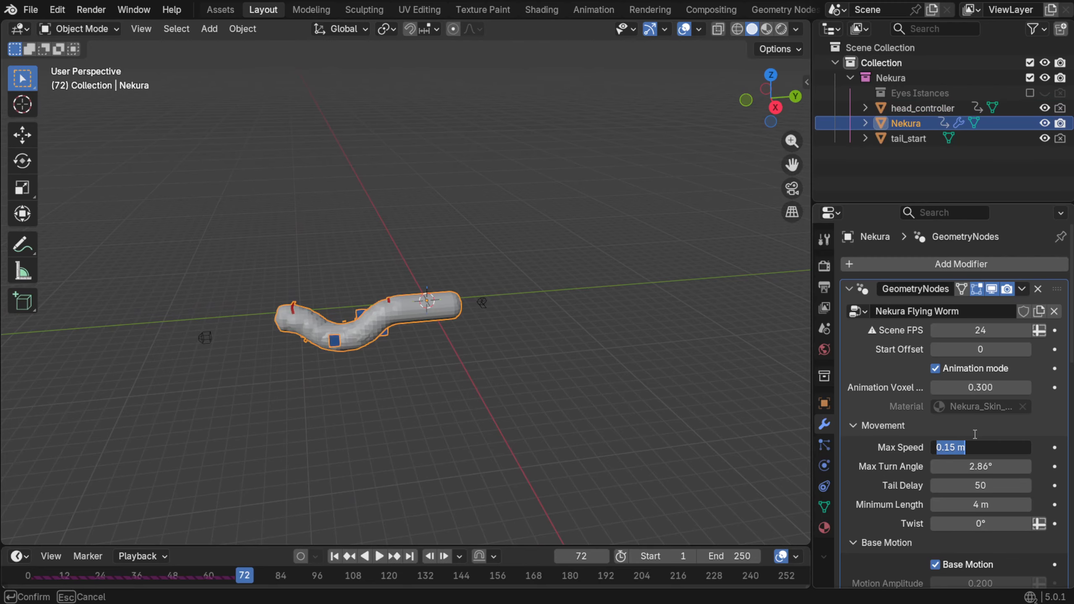
{"action": "left_click", "coordinate": [204, 338]}
{"action": "key", "text": "space"}
{"action": "key", "text": "g"}
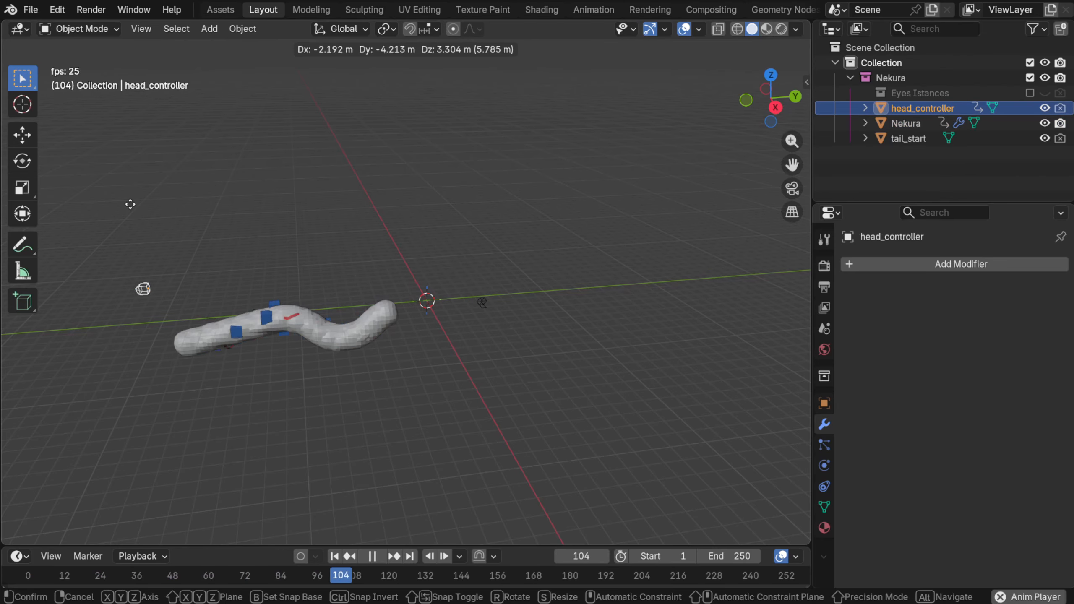
{"action": "left_click", "coordinate": [163, 175]}
{"action": "key", "text": "space"}
Scale head_controller up several times and move it to a new position beside the worm
{"action": "key", "text": "s"}
{"action": "left_click", "coordinate": [508, 253]}
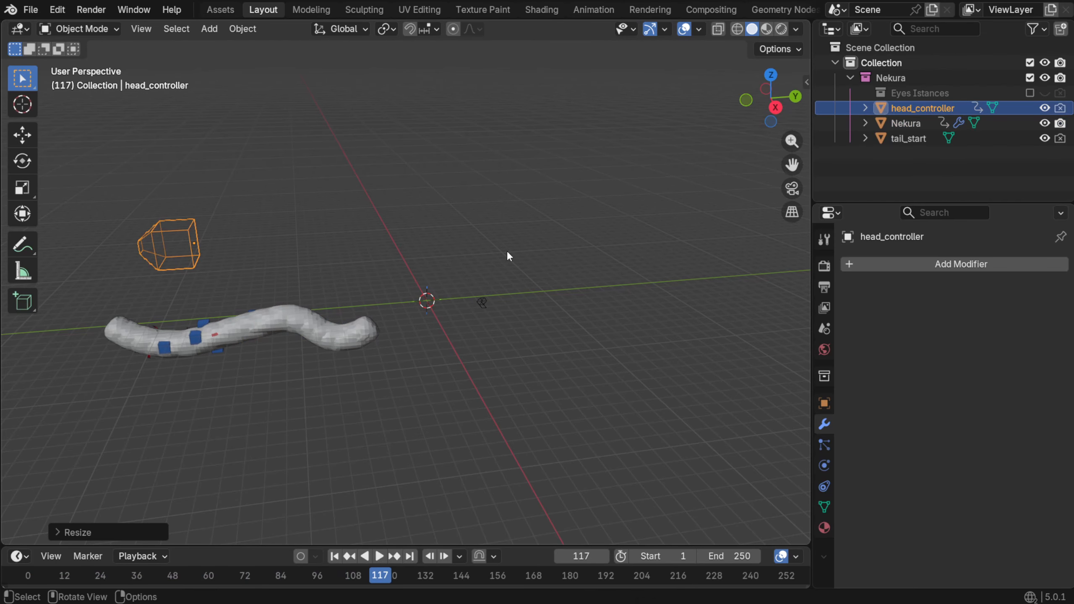
{"action": "key", "text": "g"}
{"action": "left_click", "coordinate": [211, 403]}
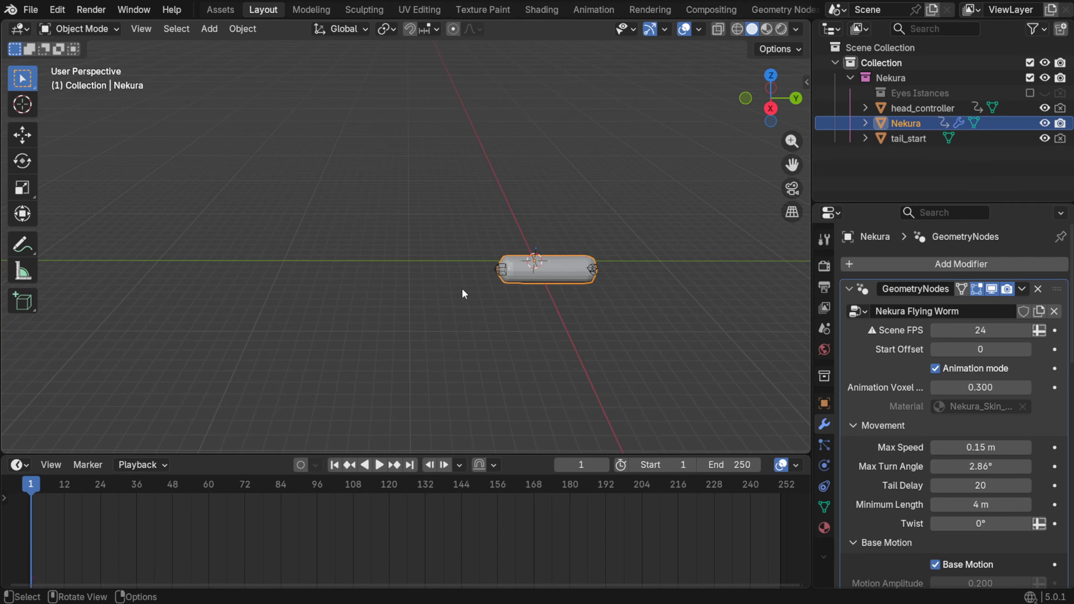
Play the worm's animation, set its Max Speed to 0.3 m and increase its Max Turn Angle
{"action": "left_click", "coordinate": [461, 288]}
{"action": "middle_click_drag", "start_coordinate": [461, 289], "coordinate": [488, 315]}
{"action": "key", "text": "space"}
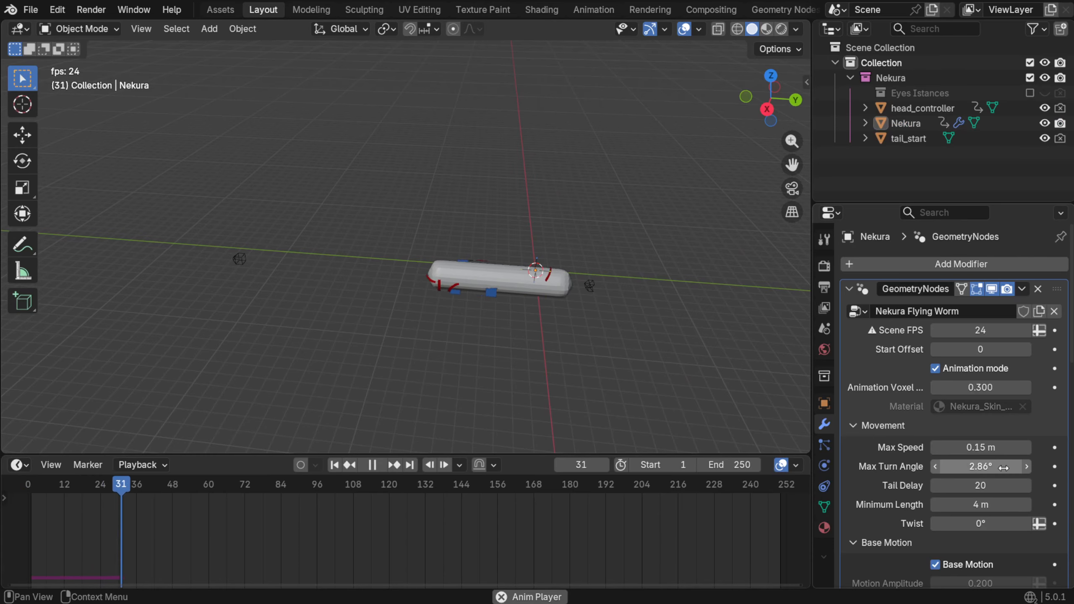
{"action": "mouse_move", "coordinate": [1003, 447]}
{"action": "left_mouse_down"}
{"action": "mouse_move", "coordinate": [1049, 448]}
{"action": "mouse_move", "coordinate": [1007, 447]}
{"action": "left_mouse_up"}
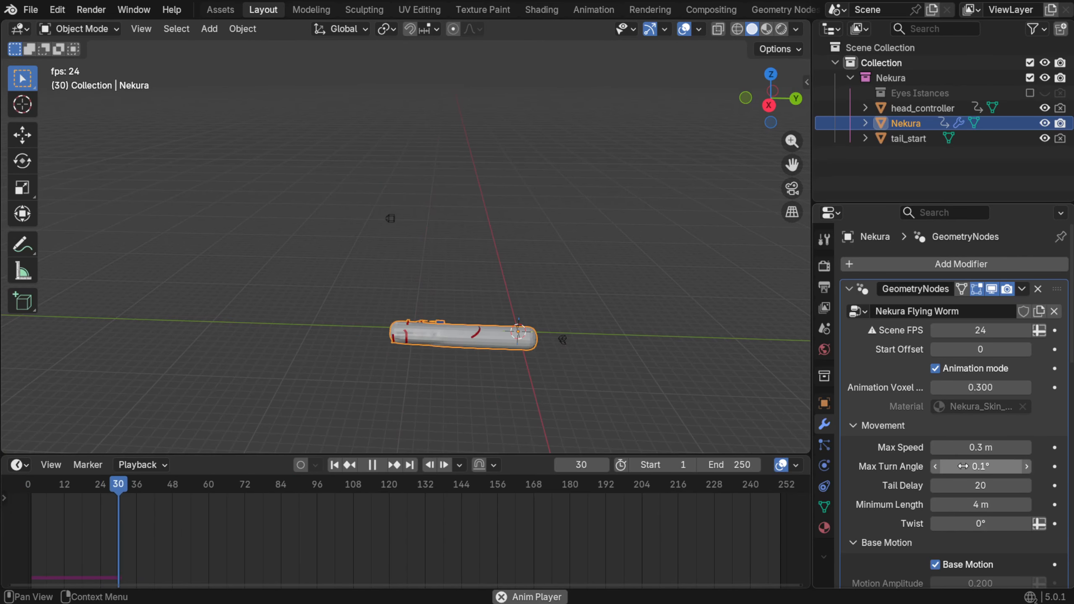
{"action": "left_click_drag", "start_coordinate": [981, 466], "coordinate": [1047, 467]}
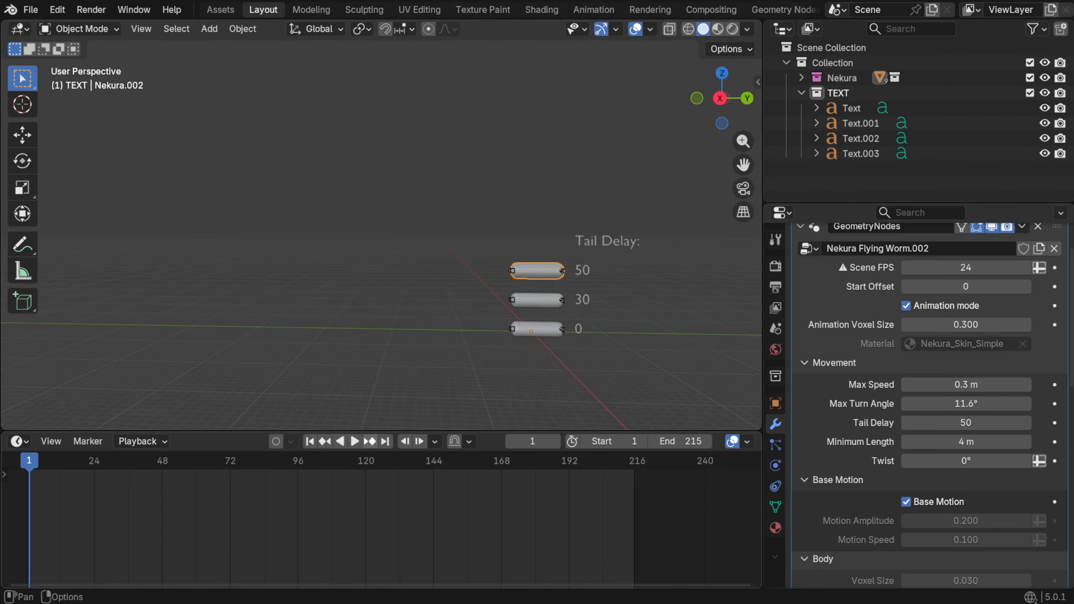
Play the Tail Delay comparison and the Scene.001 animation with keyframed Tail Delay, and return Scene.001 to its first frame
{"action": "left_click", "coordinate": [354, 442]}
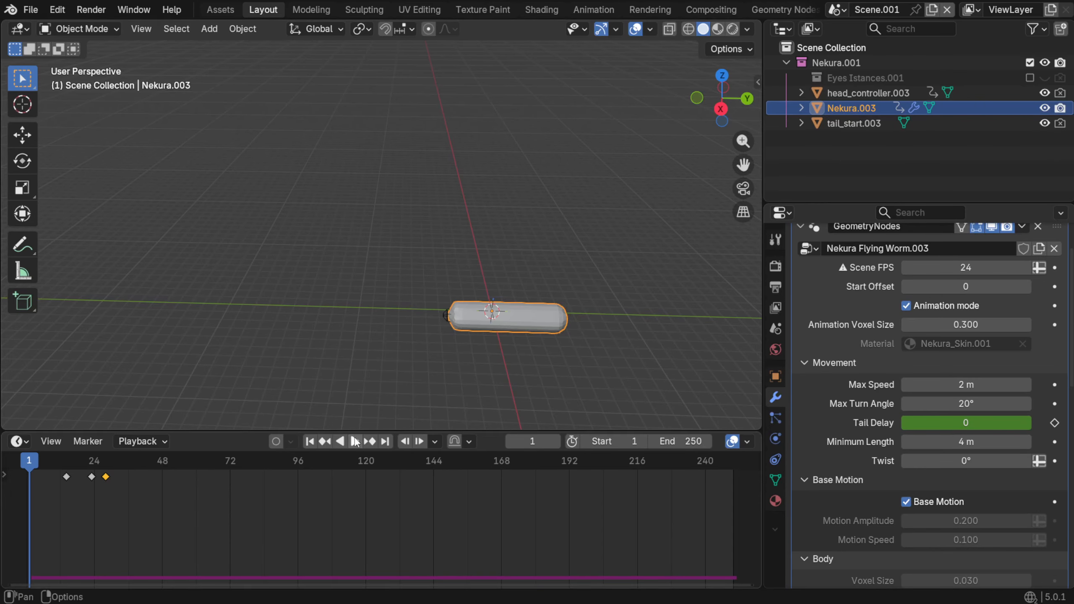
{"action": "left_click", "coordinate": [356, 441]}
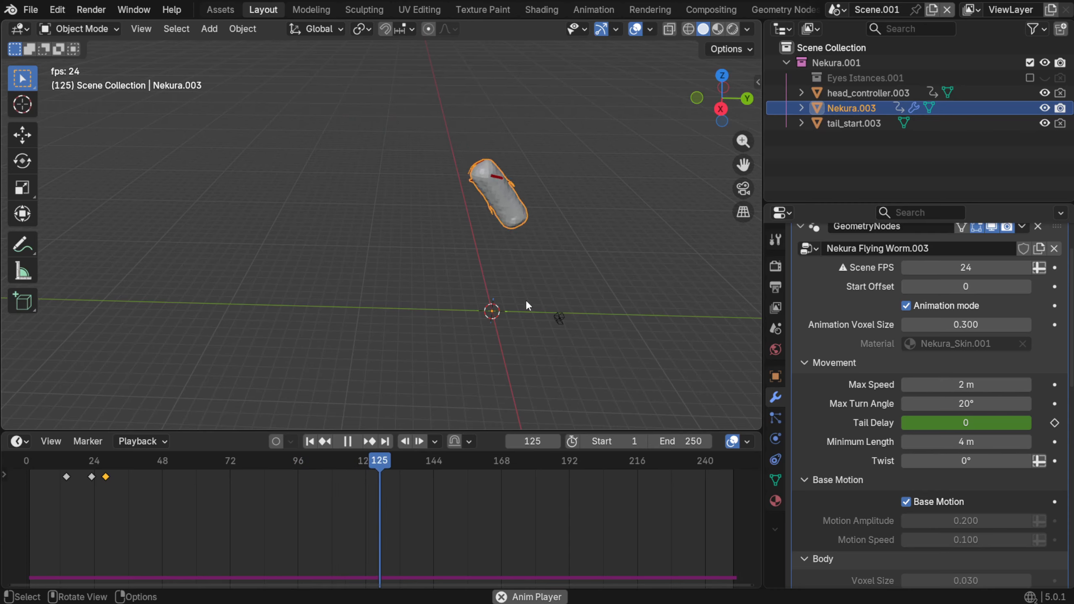
{"action": "key", "text": "space"}
{"action": "left_click", "coordinate": [310, 441]}
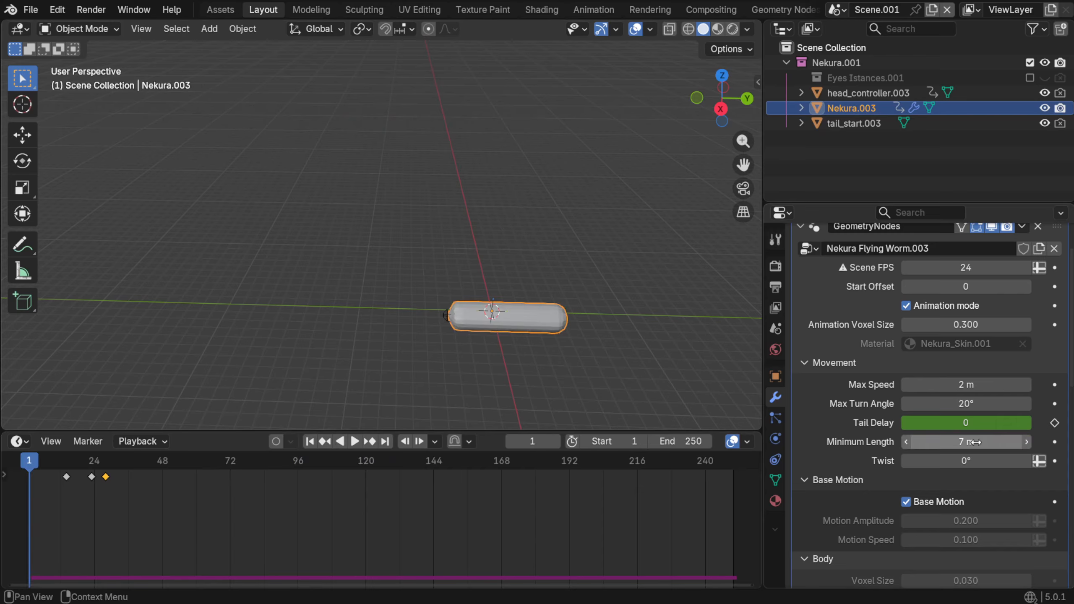
Display the Simulation Nodes cache settings of Nekura.003 and replay the animation from the first frame
{"action": "left_click", "coordinate": [776, 439]}
{"action": "left_click", "coordinate": [943, 372]}
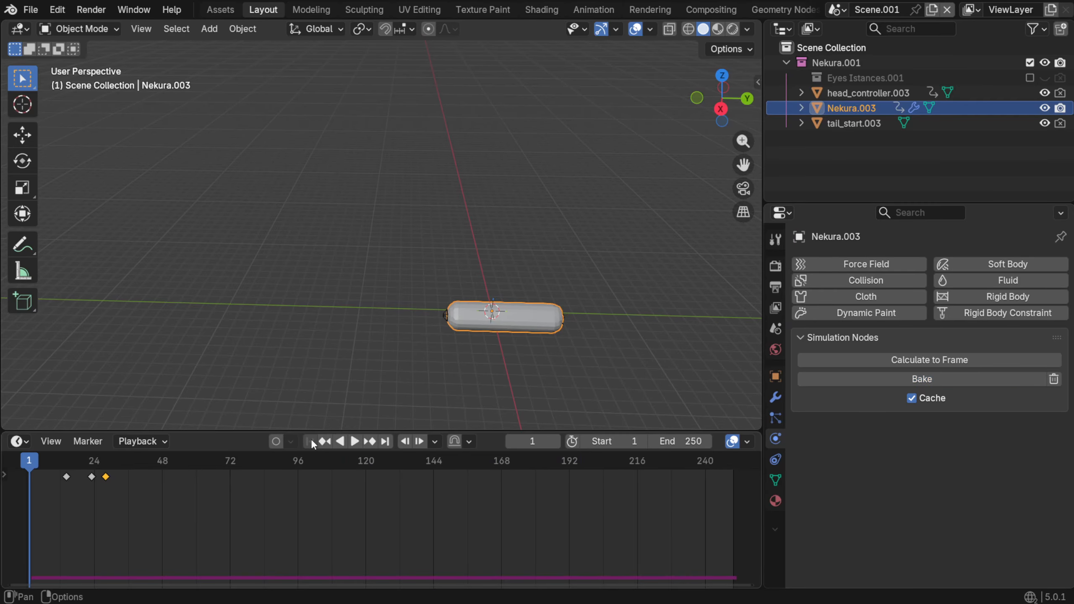
{"action": "key", "text": "space"}
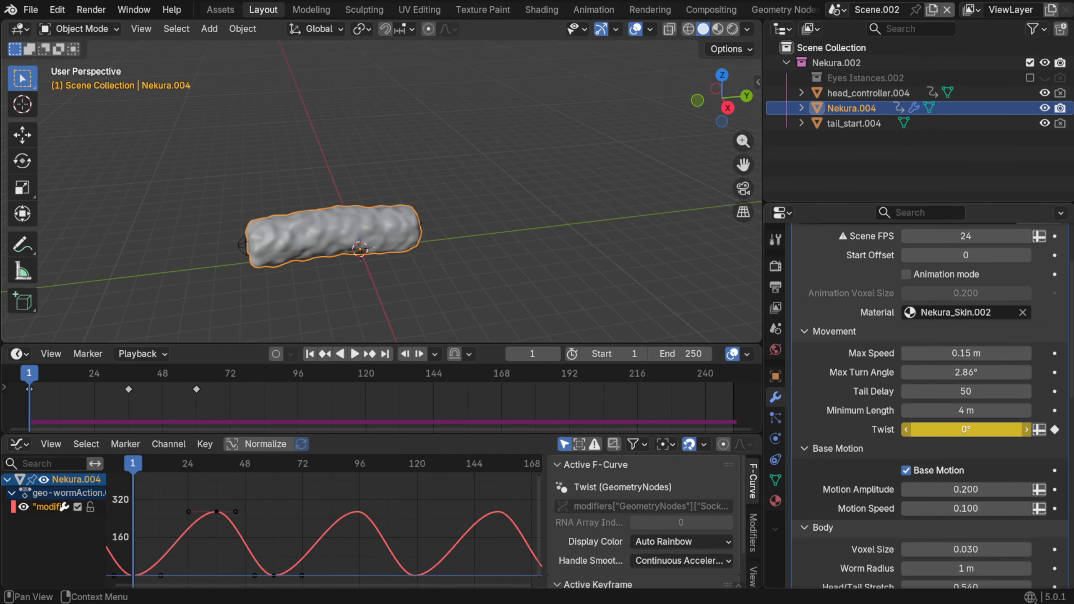
Scrub the keyframed Twist curve to frame 60 and replay Nekura.004 from the start with the viewport overlays hidden
{"action": "left_click_drag", "start_coordinate": [215, 467], "coordinate": [274, 470]}
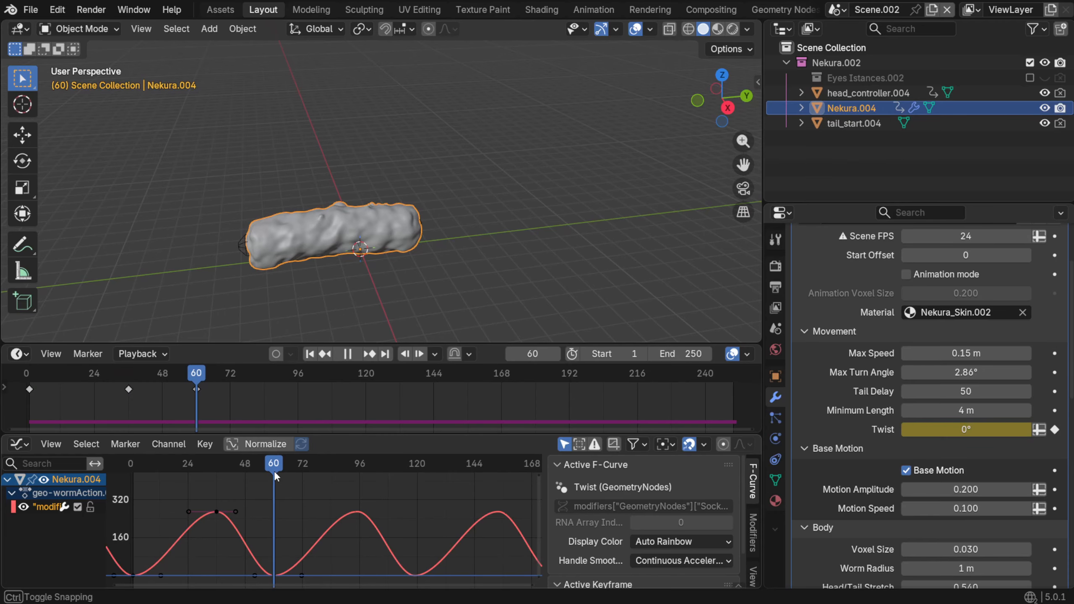
{"action": "left_click", "coordinate": [310, 355]}
{"action": "key", "text": "space"}
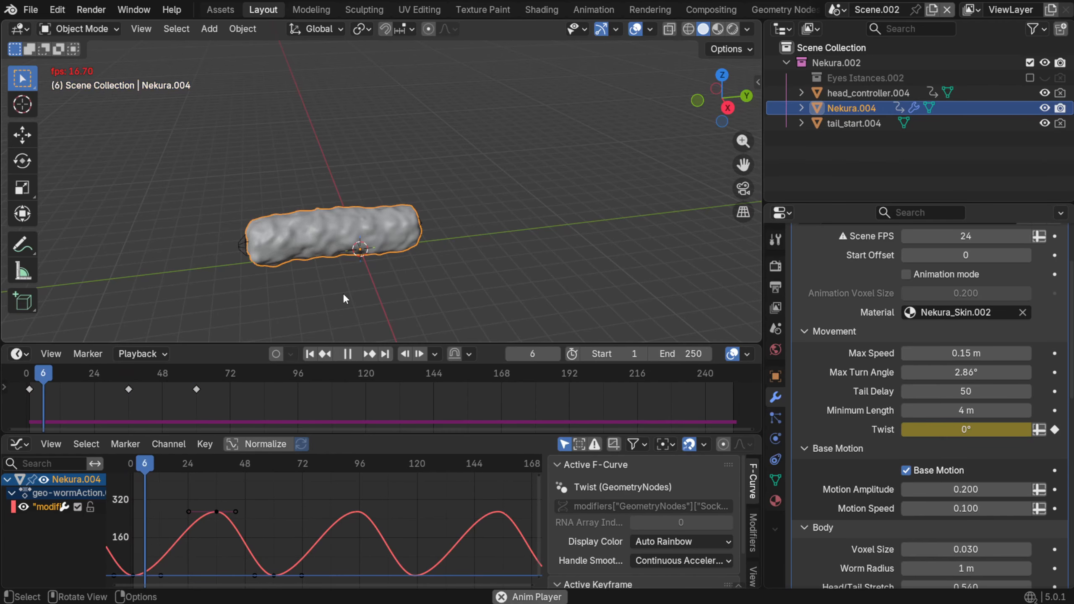
{"action": "key", "text": "shift+alt+z"}
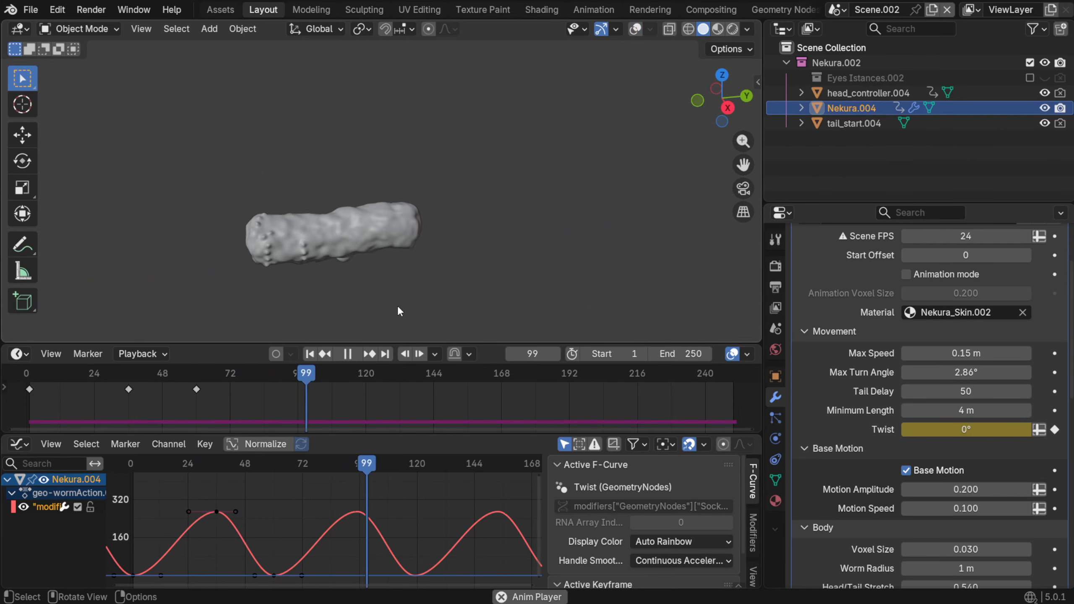
{"action": "key", "text": "shift+alt+z"}
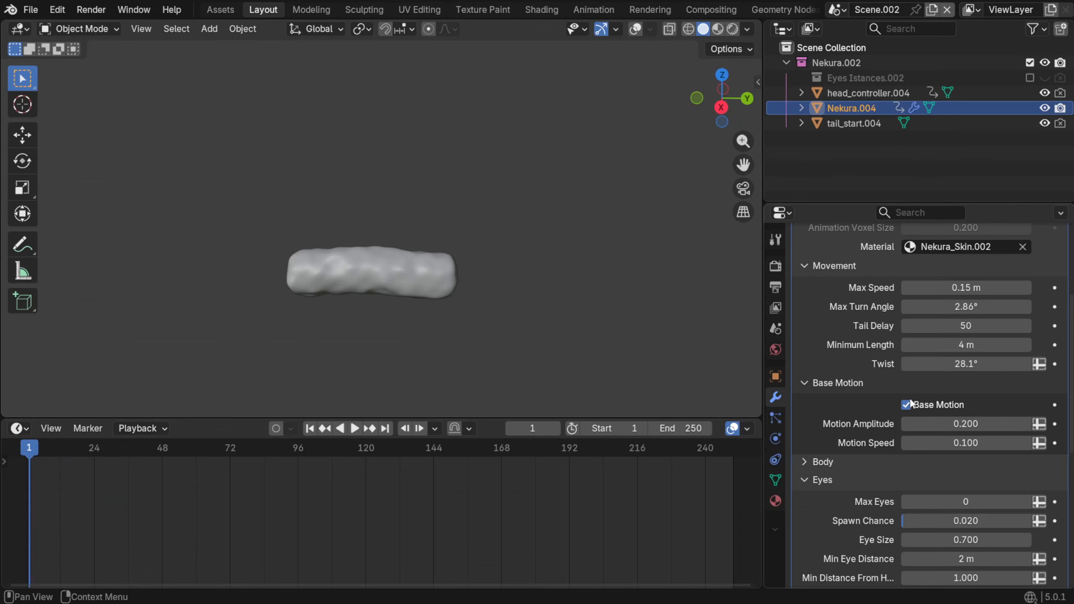
Toggle Base Motion off and on for Nekura.004, and set Motion Amplitude to 0.9
{"action": "left_click", "coordinate": [910, 404]}
{"action": "left_click", "coordinate": [914, 405]}
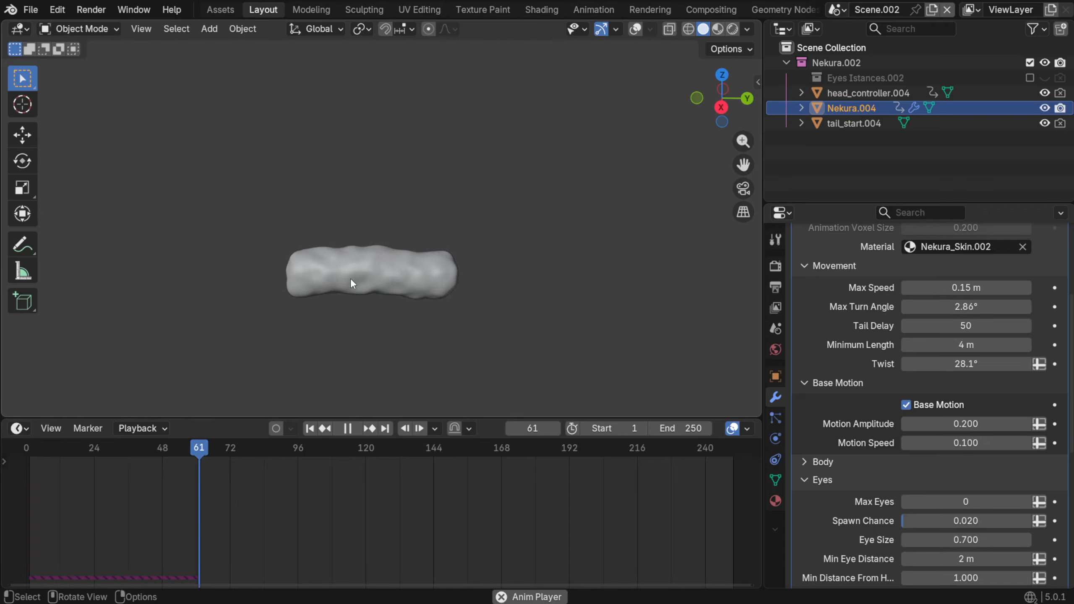
{"action": "left_click", "coordinate": [972, 423]}
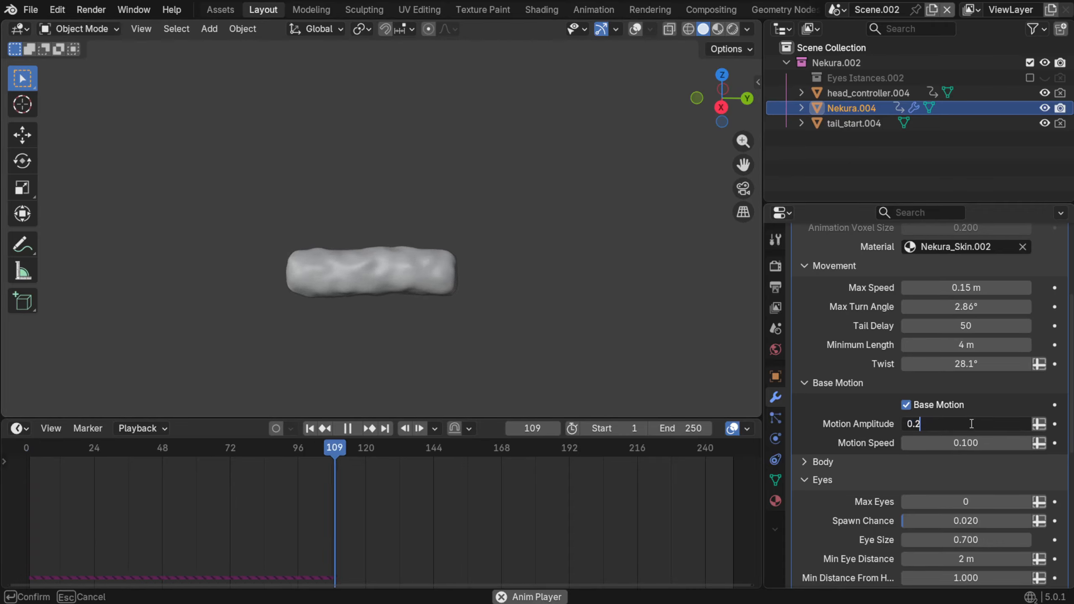
{"action": "key", "text": "BackSpace"}
{"action": "type", "text": "9"}
{"action": "key", "text": "Return"}
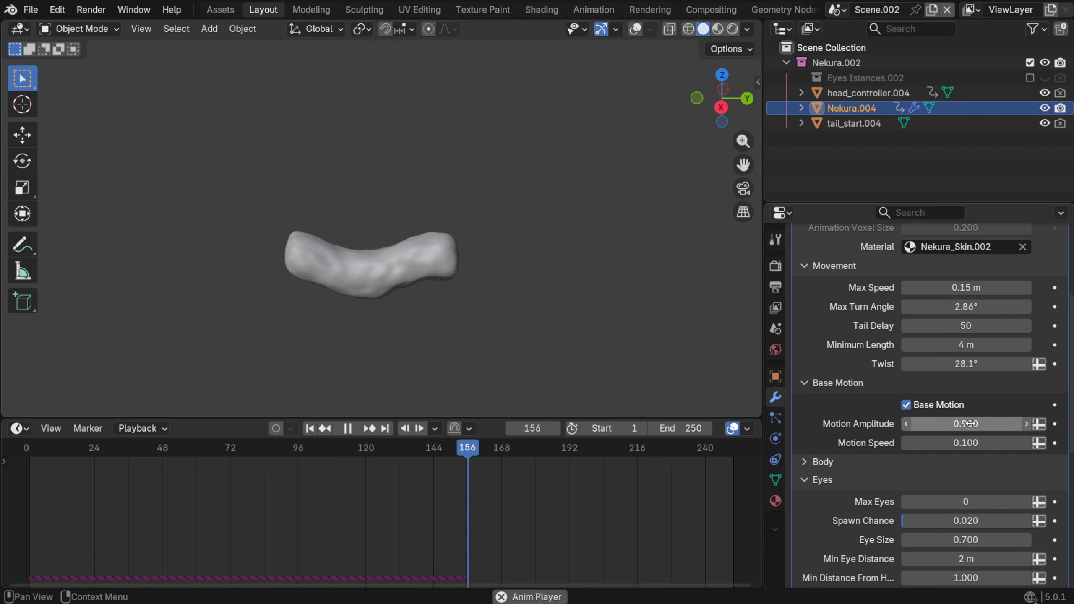
Restore Motion Amplitude to 0.2 and try a Motion Speed of 1.0 during playback
{"action": "left_click", "coordinate": [972, 423]}
{"action": "left_click", "coordinate": [971, 441]}
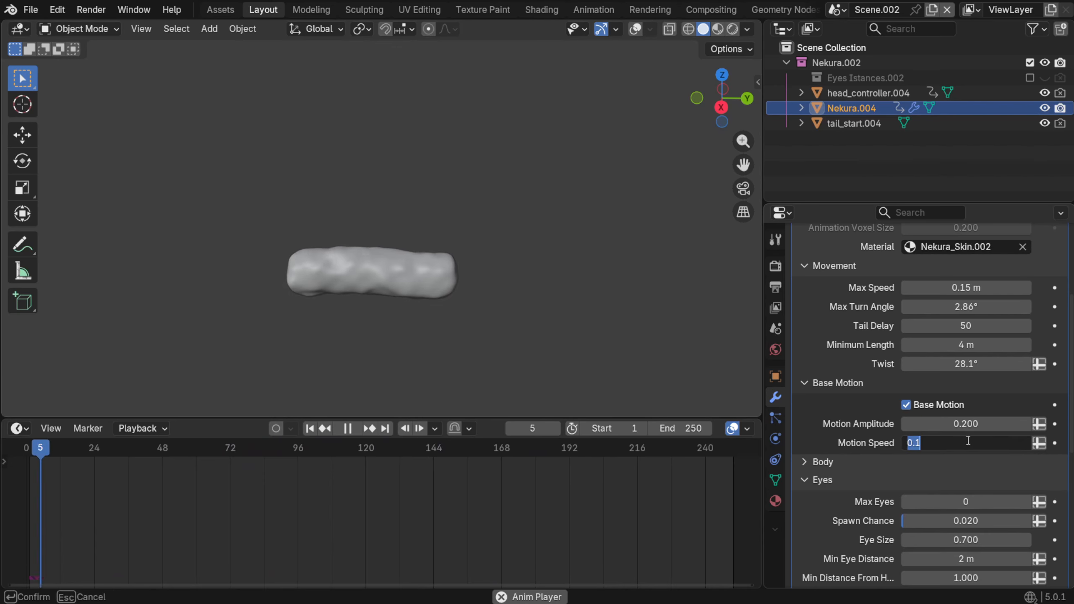
{"action": "left_click", "coordinate": [972, 442]}
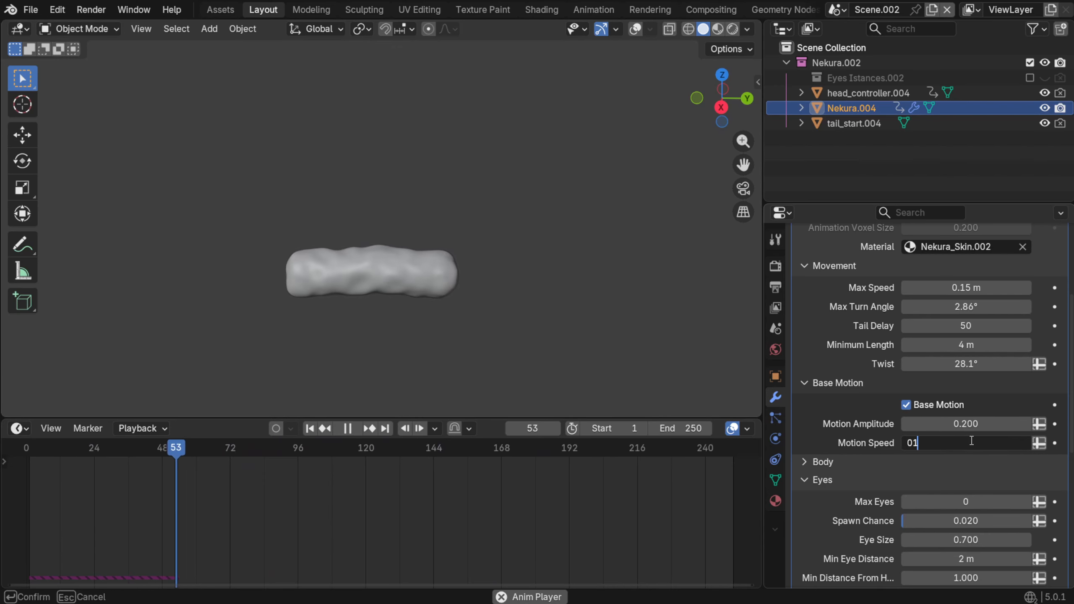
{"action": "key", "text": "Return"}
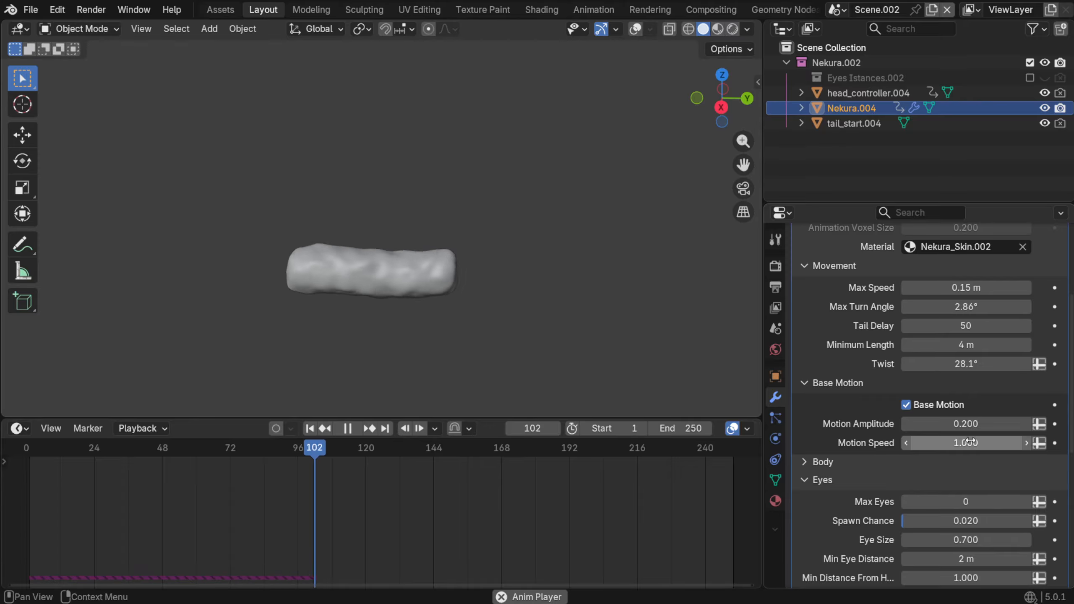
{"action": "key", "text": "space"}
Switch Base Motion off and on repeatedly with playback paused to compare the worm's shape
{"action": "left_click", "coordinate": [912, 403]}
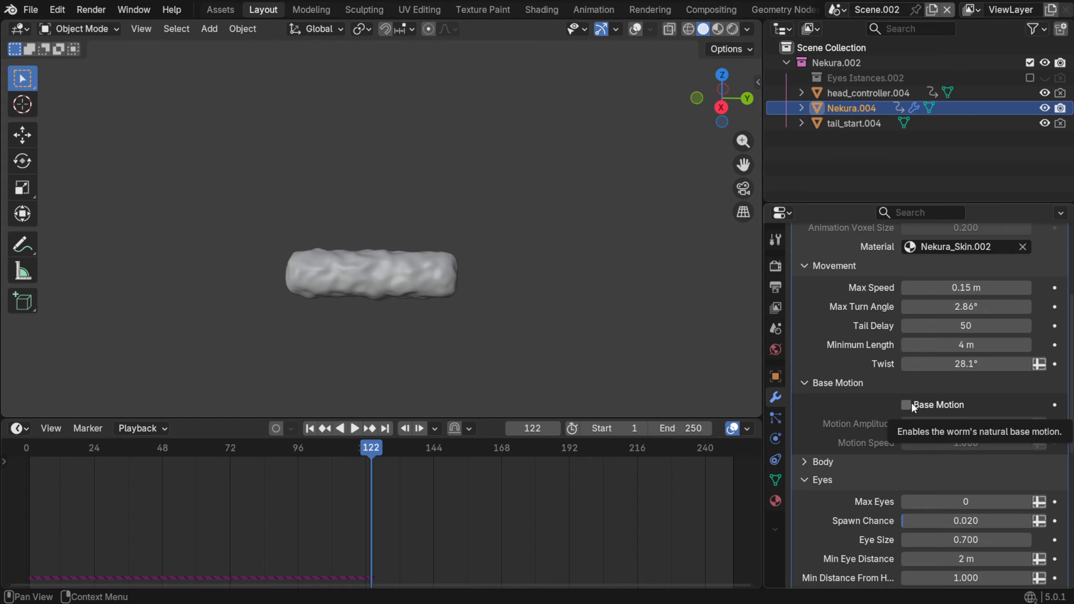
{"action": "left_click", "coordinate": [912, 404]}
{"action": "left_click", "coordinate": [912, 403]}
{"action": "left_click", "coordinate": [911, 403]}
Resume playback and set the Motion Speed to 0.1
{"action": "key", "text": "space"}
{"action": "left_click", "coordinate": [969, 442]}
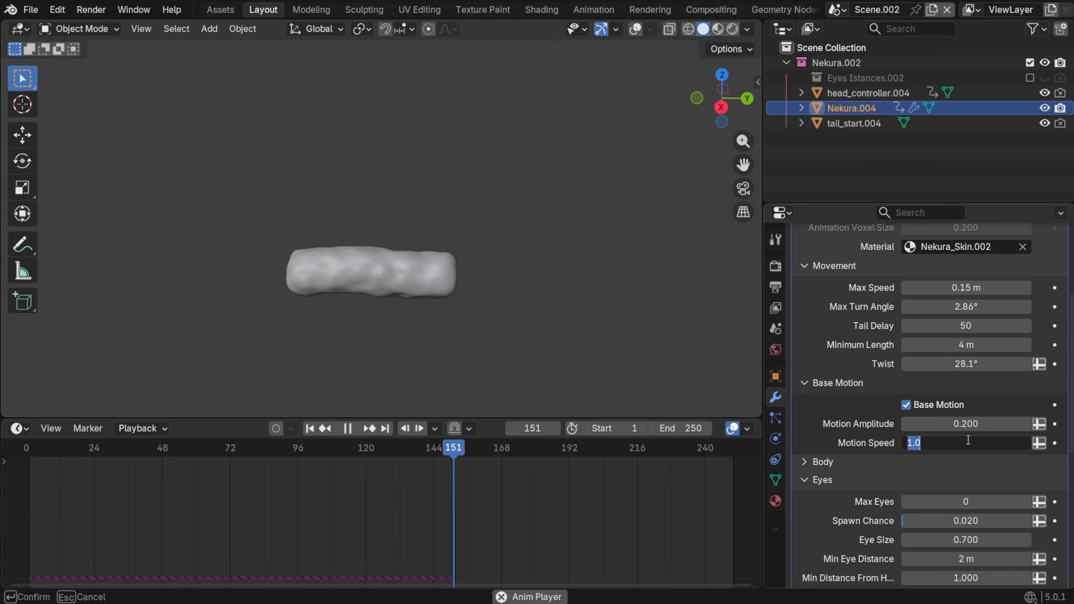
{"action": "type", "text": "0.1"}
{"action": "key", "text": "Return"}
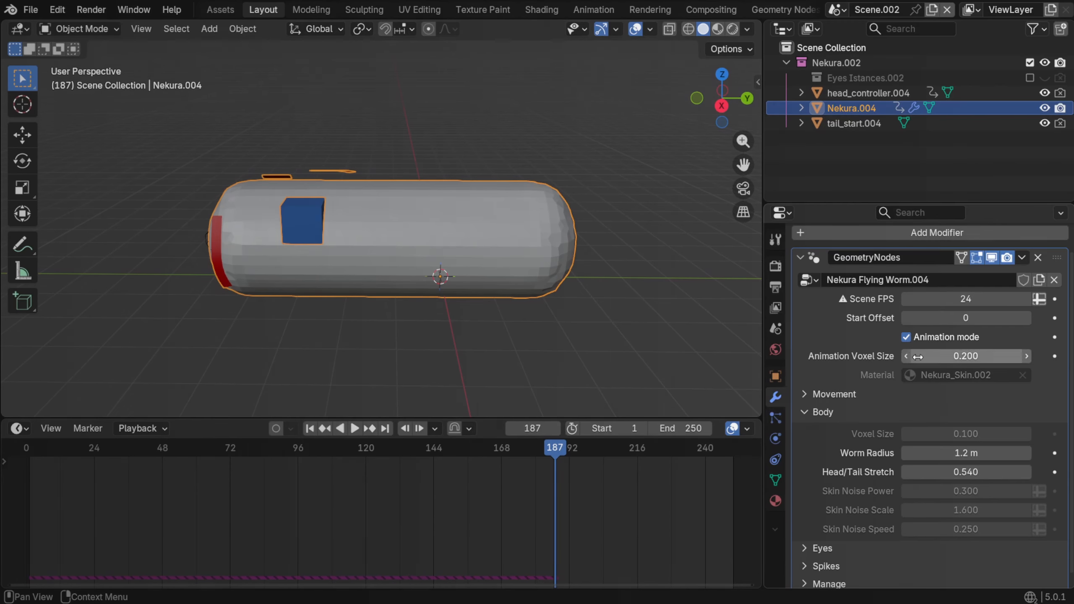
Turn off Animation mode for Nekura.004 and set the body's Voxel Size to 0.02
{"action": "left_click", "coordinate": [907, 337]}
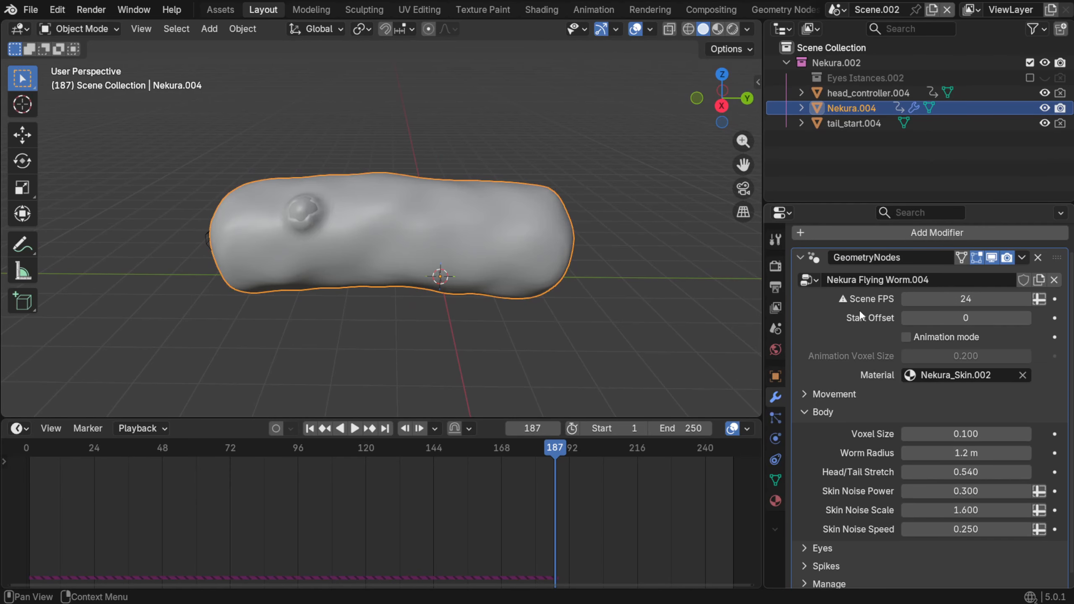
{"action": "left_click", "coordinate": [982, 434]}
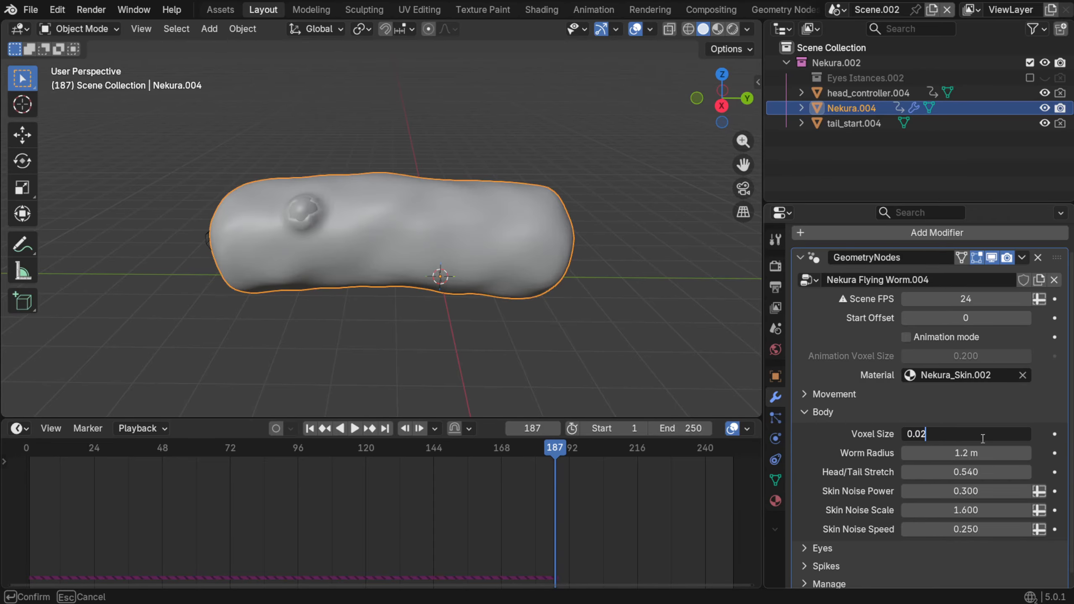
{"action": "type", "text": "0.02"}
{"action": "key", "text": "Return"}
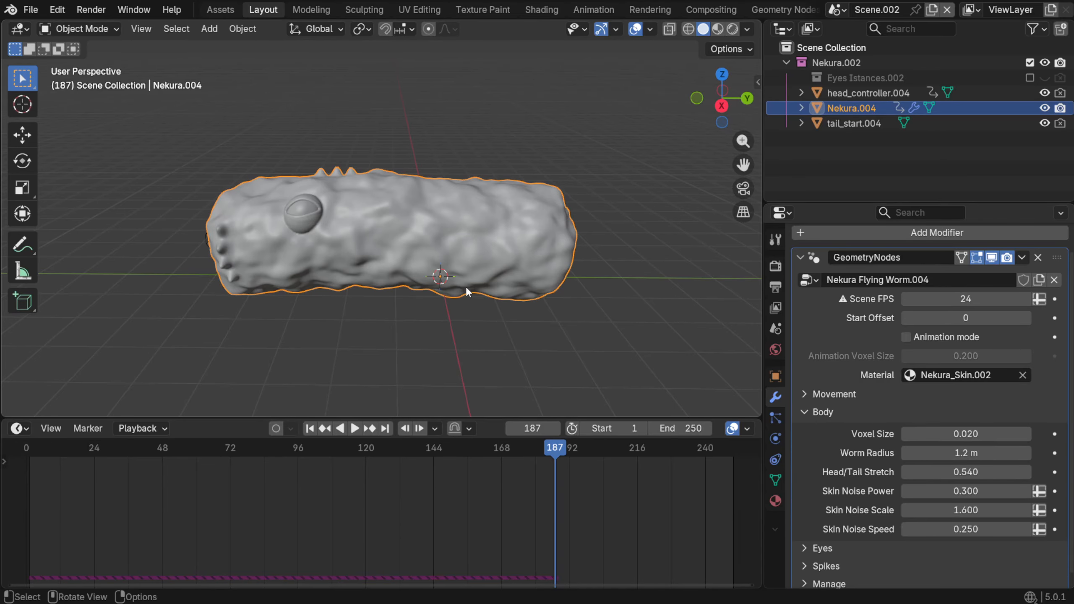
Inspect the worm's detailed surface from another angle and set the body's Voxel Size to 0.03
{"action": "middle_click_drag", "start_coordinate": [467, 292], "coordinate": [284, 231]}
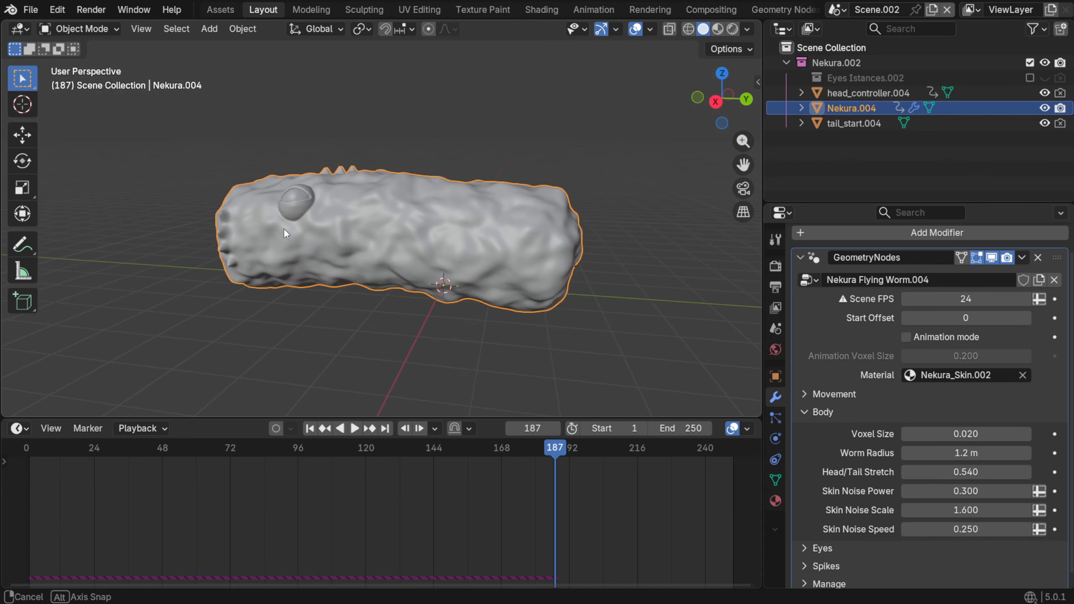
{"action": "left_click", "coordinate": [952, 432]}
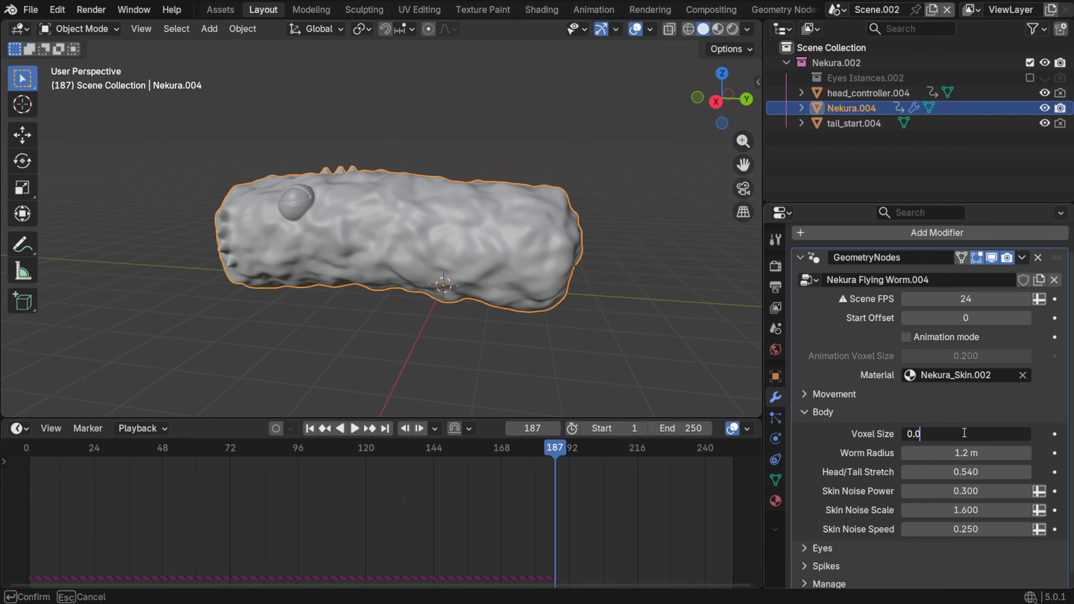
{"action": "type", "text": "3"}
{"action": "key", "text": "Return"}
Set Head/Tail Stretch to 1 and Worm Radius to 1.3 m, using Animation mode temporarily while adjusting them
{"action": "left_click_drag", "start_coordinate": [985, 453], "coordinate": [1031, 472]}
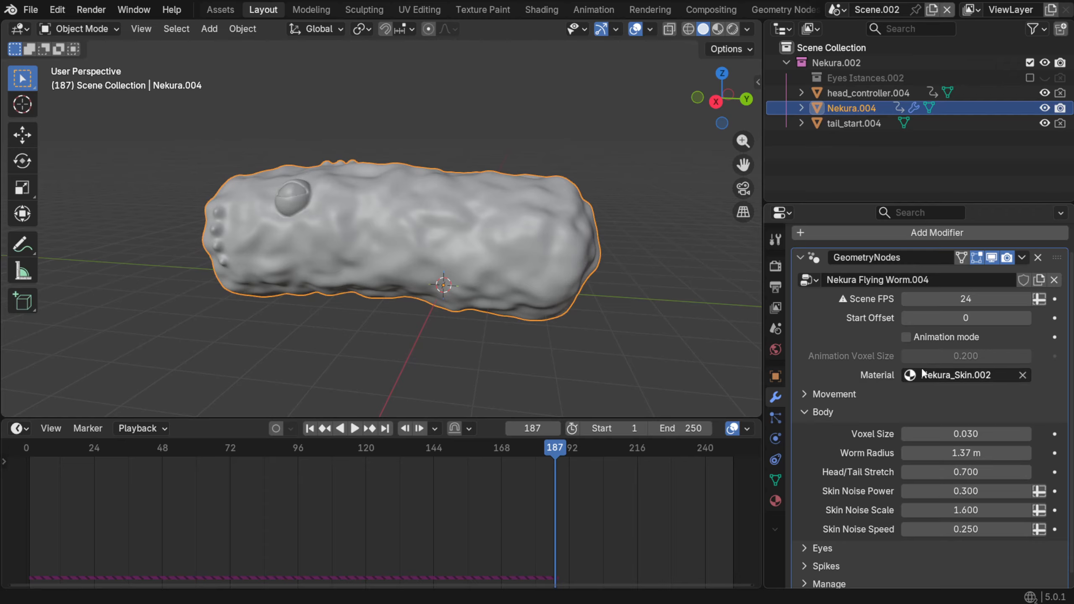
{"action": "left_click", "coordinate": [906, 337]}
{"action": "mouse_move", "coordinate": [966, 472]}
{"action": "left_mouse_down"}
{"action": "mouse_move", "coordinate": [1015, 472]}
{"action": "mouse_move", "coordinate": [979, 472]}
{"action": "left_mouse_up"}
{"action": "left_click", "coordinate": [949, 471]}
{"action": "type", "text": "1"}
{"action": "key", "text": "Return"}
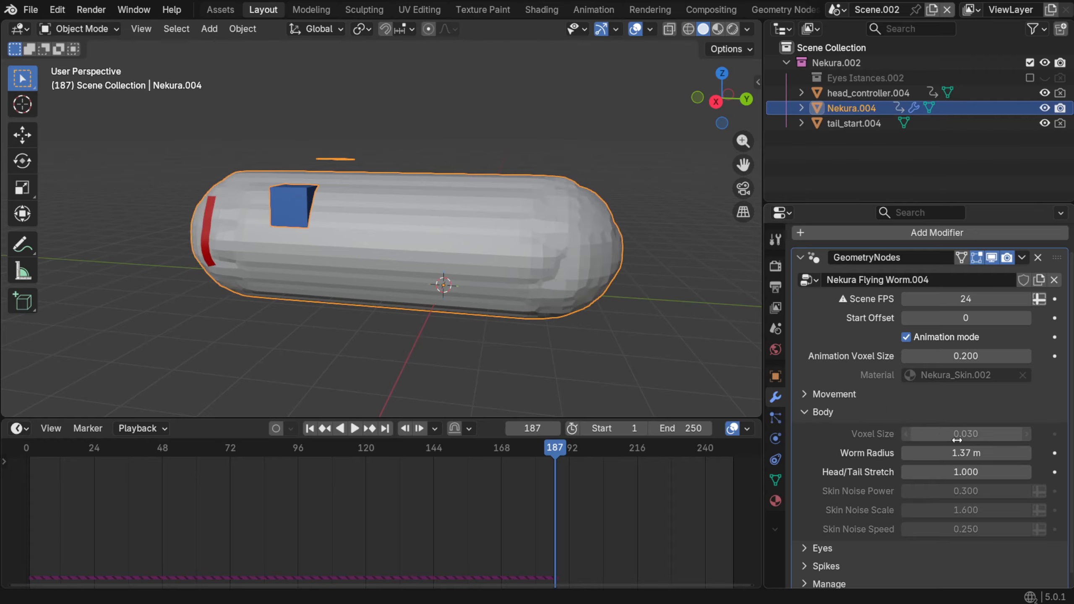
{"action": "left_click_drag", "start_coordinate": [957, 452], "coordinate": [942, 453]}
{"action": "left_click", "coordinate": [906, 338]}
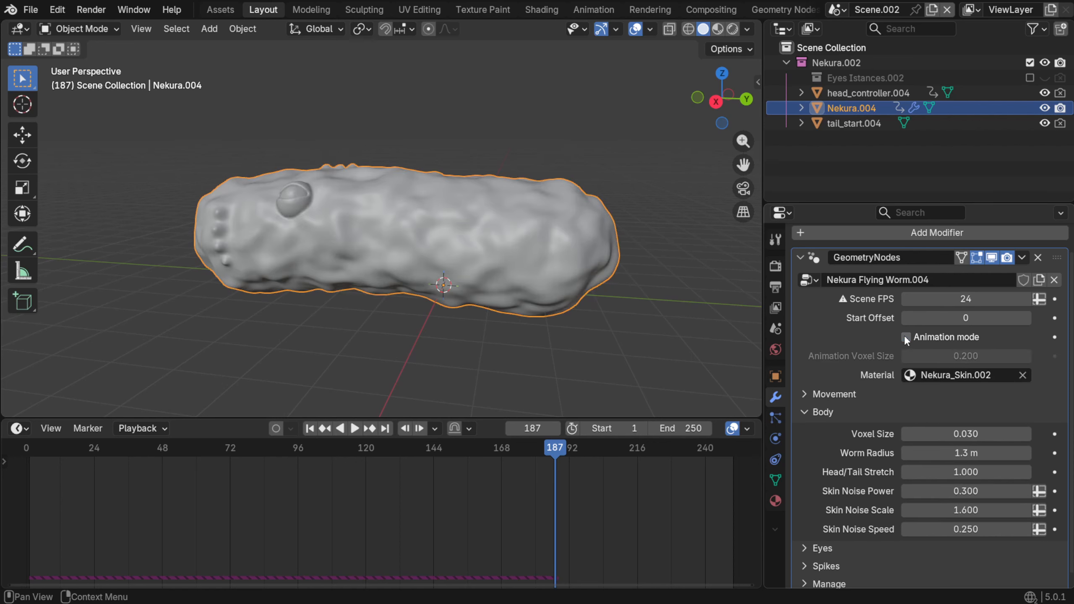
Adjust the Skin Noise Power and Skin Noise Scale of the worm's body
{"action": "left_click_drag", "start_coordinate": [967, 491], "coordinate": [1006, 510]}
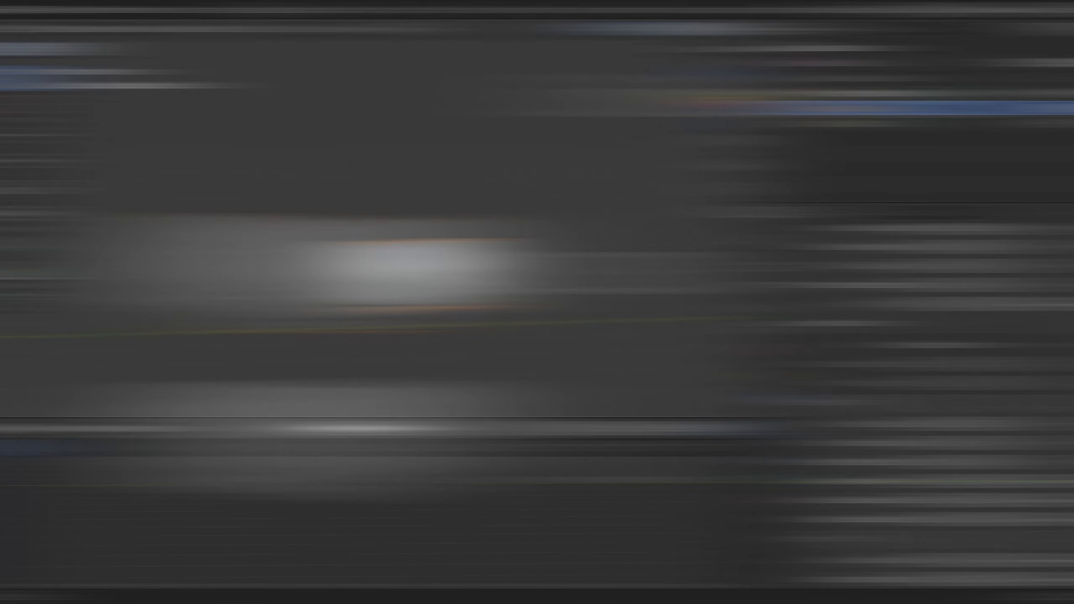
{"action": "scroll", "coordinate": [900, 279], "scroll_direction": "down", "scroll_amount": 2}
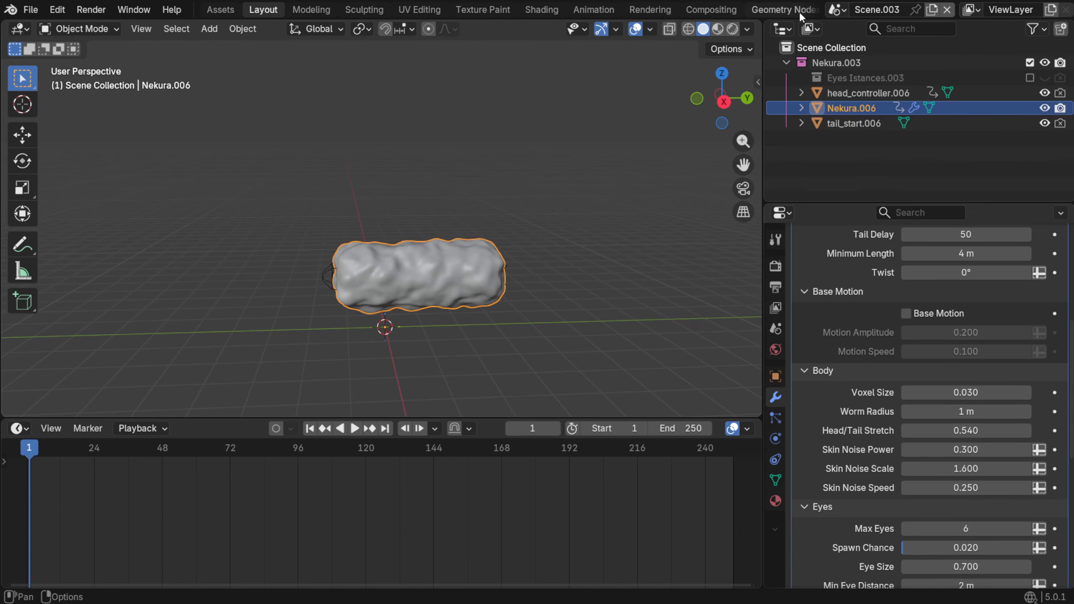
Switch to the Geometry Nodes workspace, locate Base Resolution on the worm's node group, and set Worm Radius to 2 m
{"action": "left_click", "coordinate": [783, 10]}
{"action": "scroll", "coordinate": [596, 397], "scroll_direction": "down", "scroll_amount": 6}
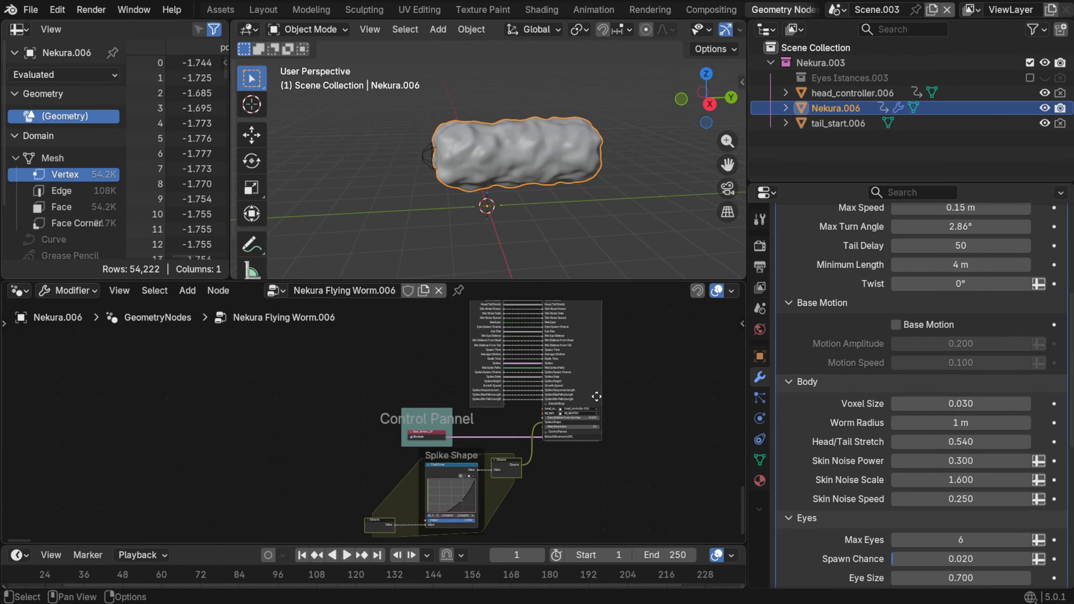
{"action": "scroll", "coordinate": [596, 396], "scroll_direction": "up", "scroll_amount": 4}
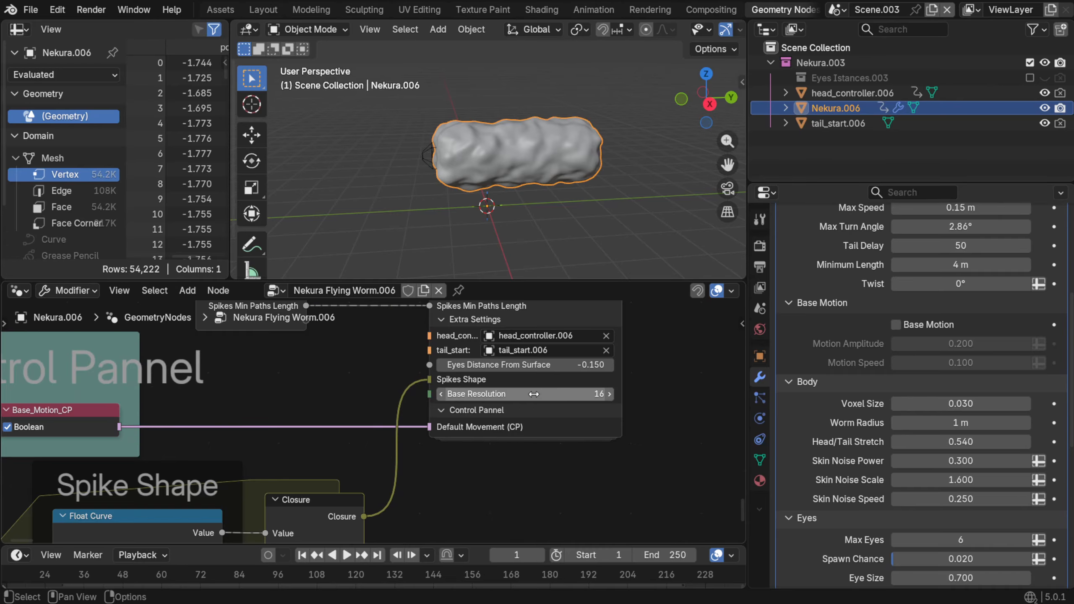
{"action": "left_click", "coordinate": [956, 422]}
{"action": "type", "text": "2"}
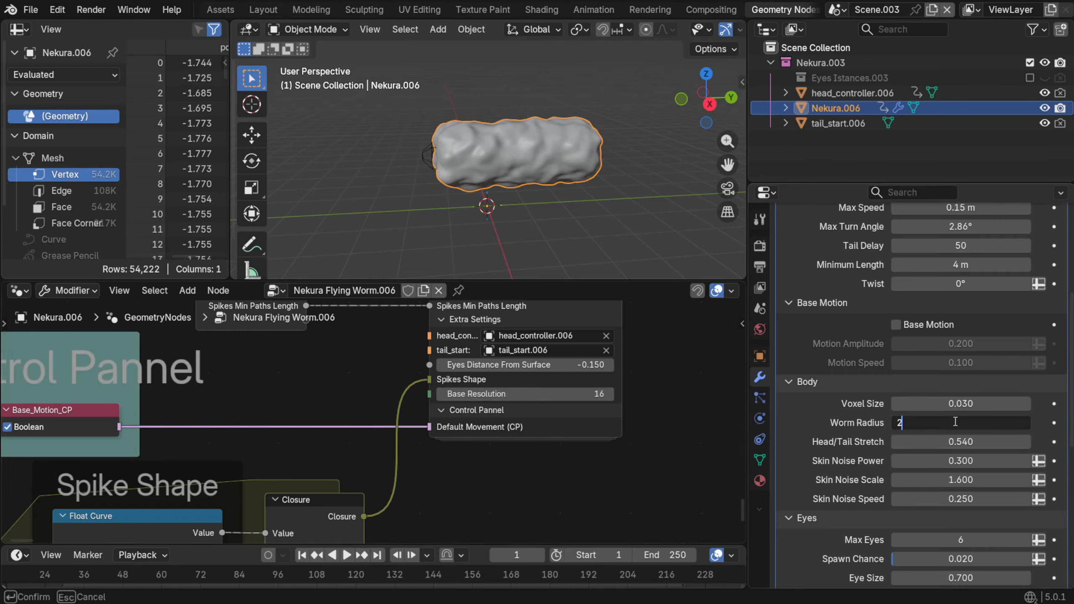
{"action": "key", "text": "Return"}
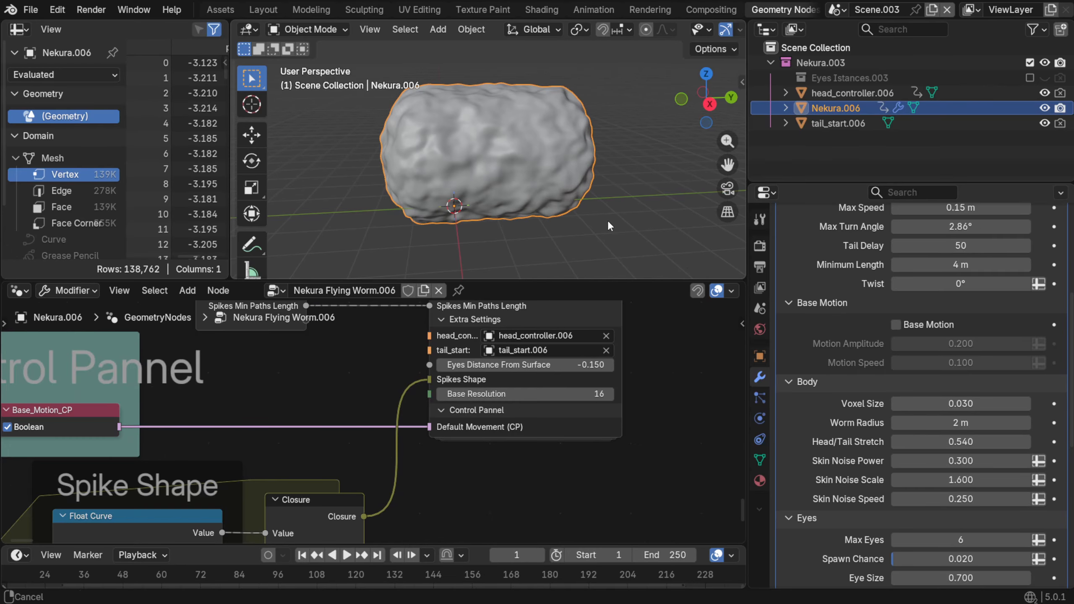
Set Skin Noise Power to 0 and inspect the worm's surface up close
{"action": "left_click", "coordinate": [980, 462]}
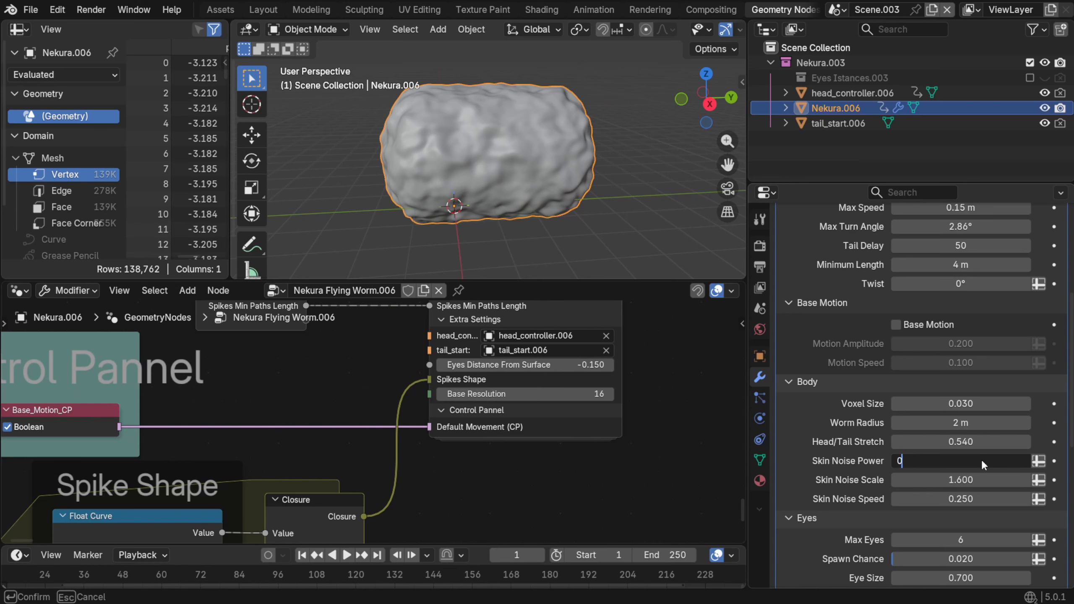
{"action": "key", "text": "Return"}
{"action": "middle_click_drag", "start_coordinate": [529, 203], "coordinate": [591, 238]}
{"action": "scroll", "coordinate": [580, 229], "scroll_direction": "up", "scroll_amount": 3}
{"action": "middle_click_drag", "start_coordinate": [450, 147], "coordinate": [504, 148]}
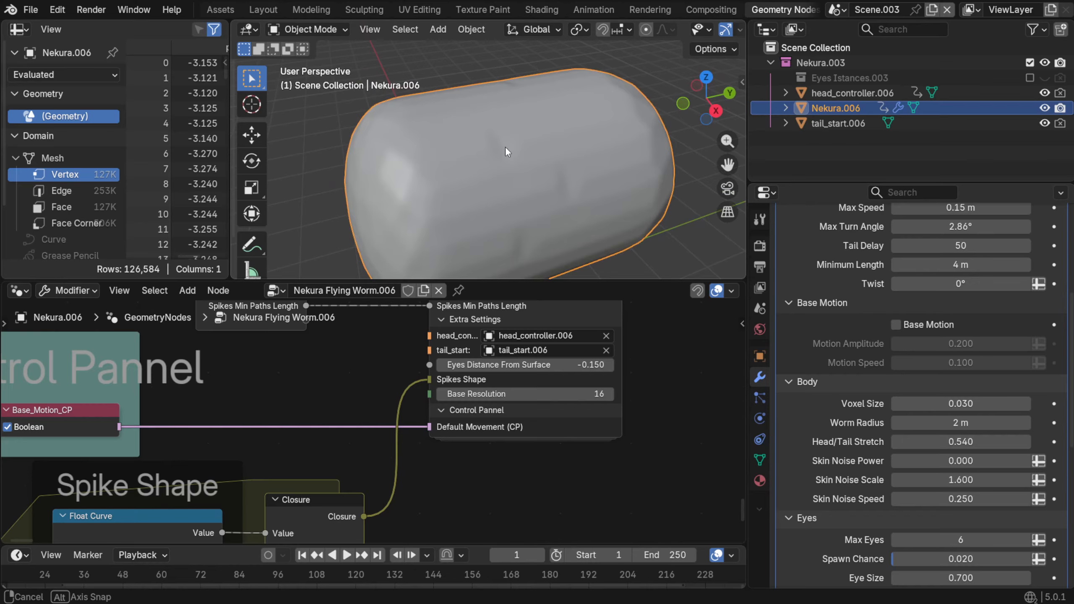
Try Base Resolution values of 64 and 8 on the worm's node group, inspecting the body shape after each change
{"action": "left_click", "coordinate": [557, 396]}
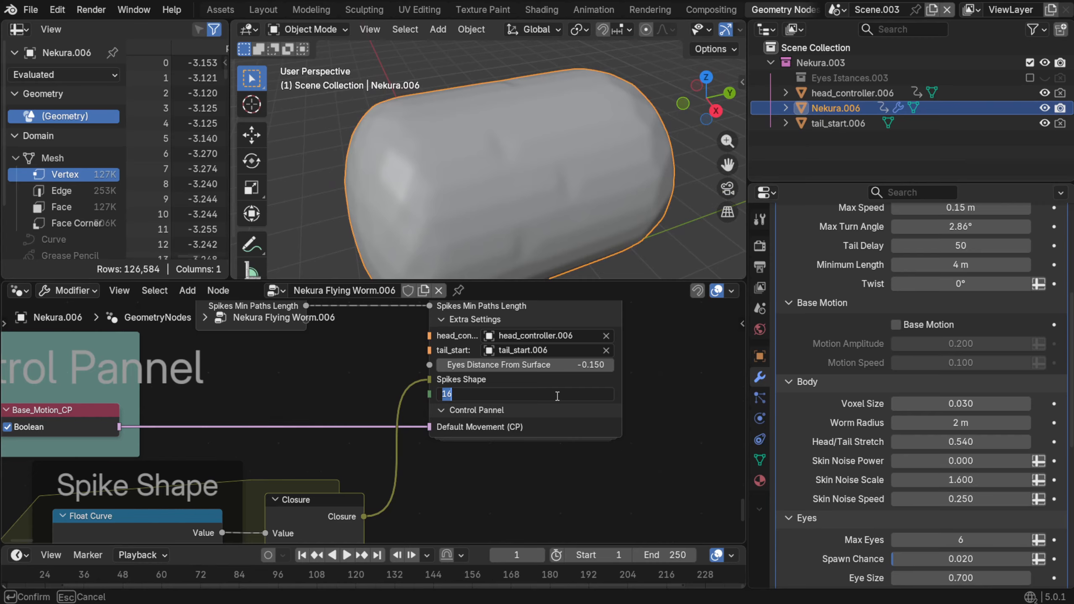
{"action": "type", "text": "64"}
{"action": "key", "text": "Return"}
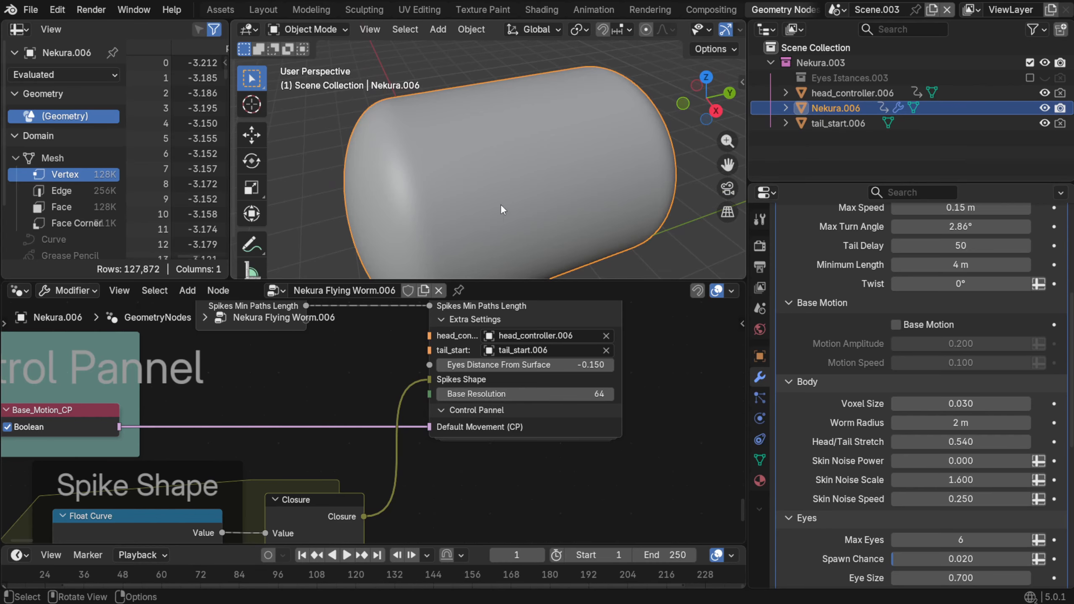
{"action": "mouse_move", "coordinate": [500, 204]}
{"action": "middle_mouse_down"}
{"action": "mouse_move", "coordinate": [568, 162]}
{"action": "mouse_move", "coordinate": [470, 180]}
{"action": "mouse_move", "coordinate": [482, 195]}
{"action": "middle_mouse_up"}
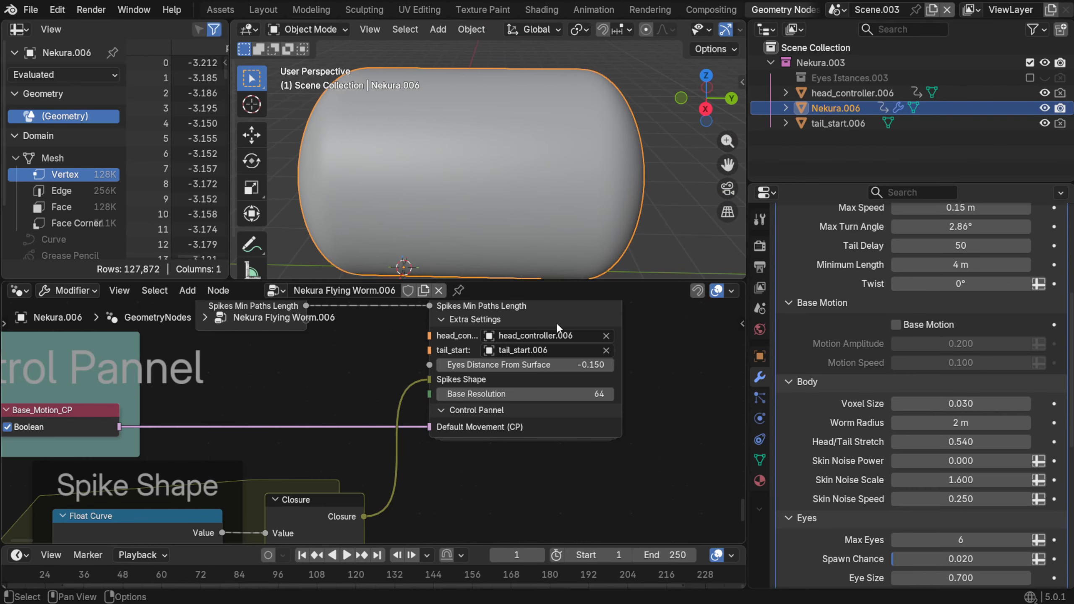
{"action": "left_click", "coordinate": [563, 395]}
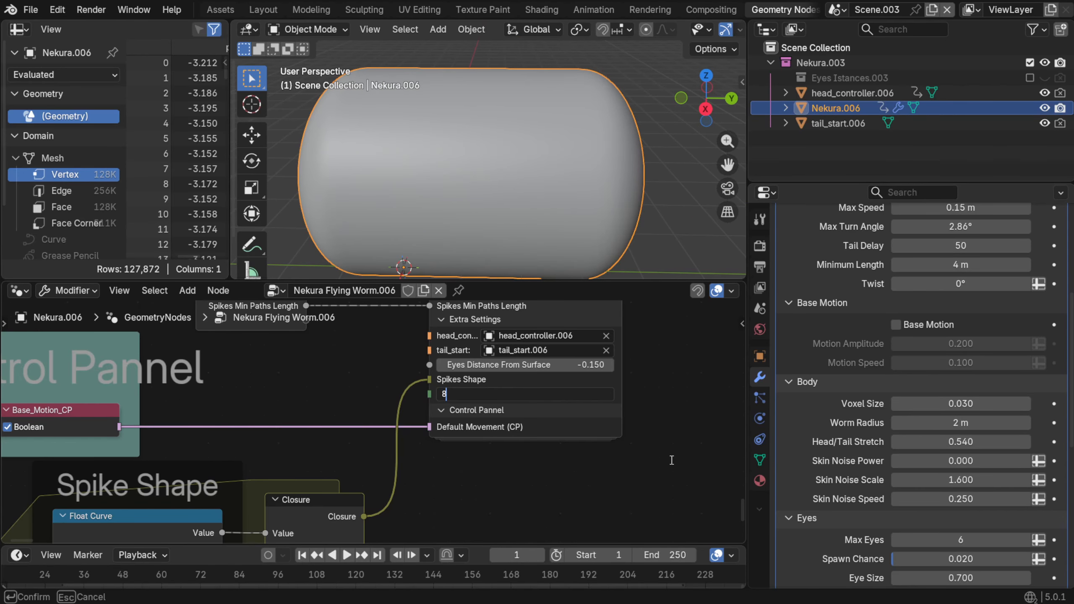
{"action": "type", "text": "8"}
{"action": "key", "text": "Return"}
{"action": "middle_click_drag", "start_coordinate": [529, 204], "coordinate": [495, 174]}
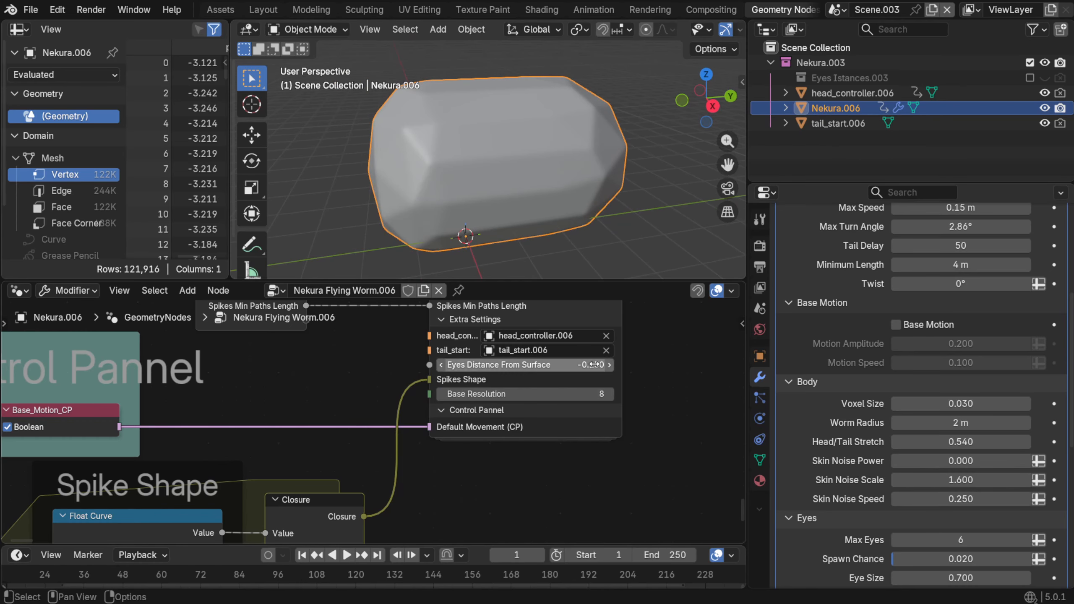
Set Base Resolution to 3 on the worm's node group and play the animation to check the body shape
{"action": "left_click", "coordinate": [586, 393]}
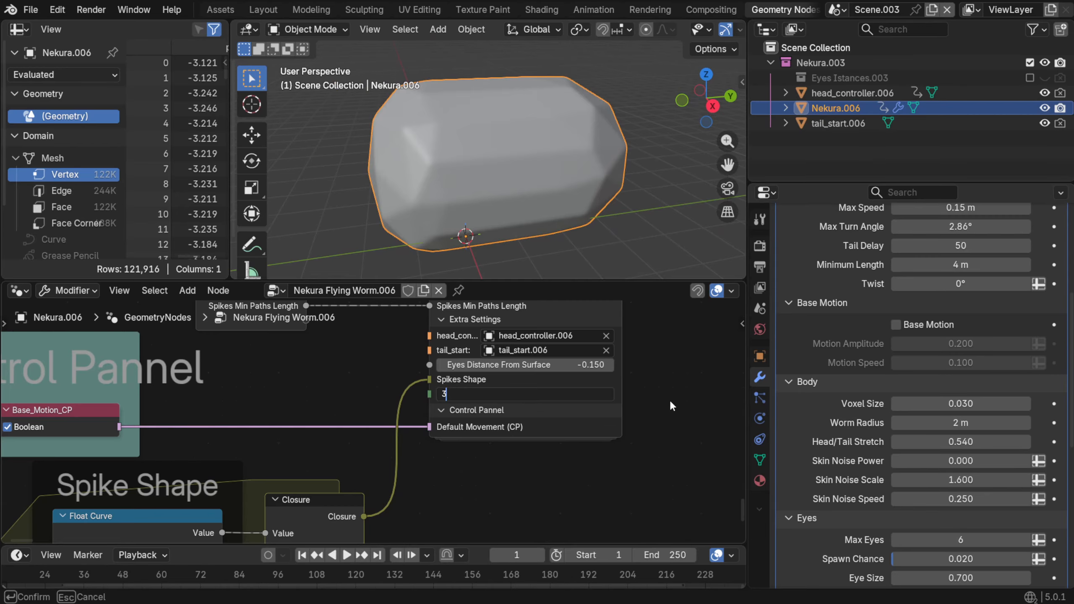
{"action": "key", "text": "Return"}
{"action": "middle_click_drag", "start_coordinate": [553, 195], "coordinate": [511, 177]}
{"action": "key", "text": "space"}
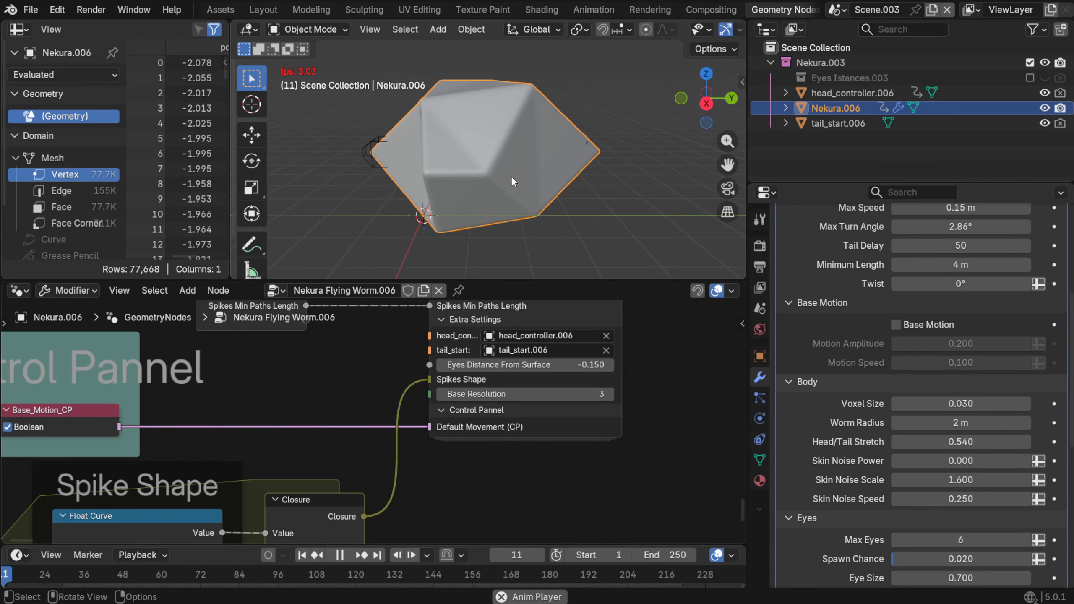
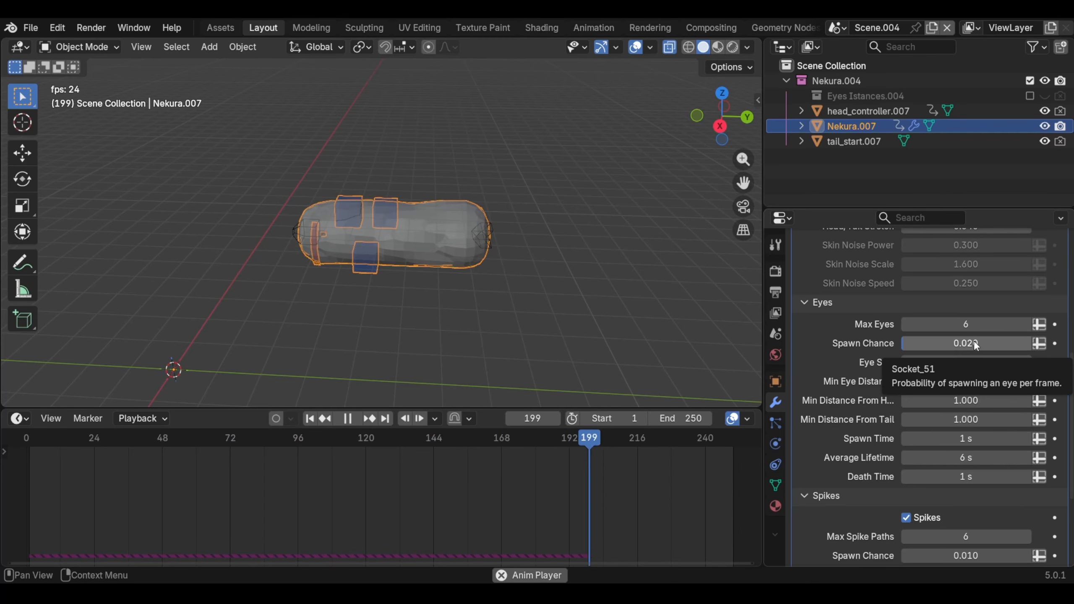
Set the eyes' Spawn Chance on Nekura.007 to 0.1 while the animation plays, and stop playback
{"action": "left_click_drag", "start_coordinate": [974, 343], "coordinate": [902, 344]}
{"action": "left_click", "coordinate": [919, 340]}
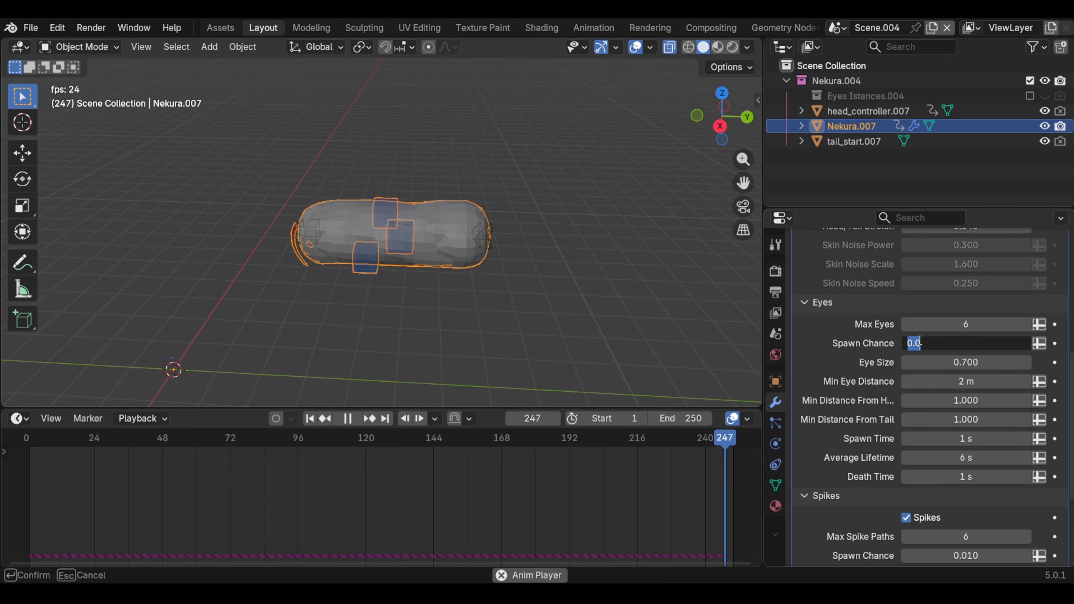
{"action": "type", "text": "0.1"}
{"action": "key", "text": "Return"}
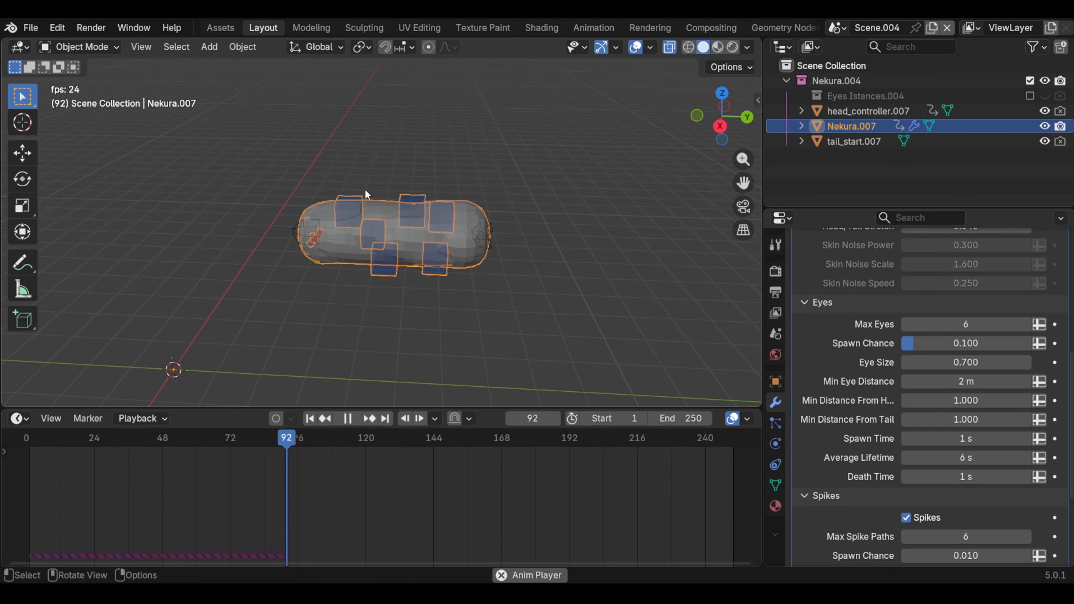
{"action": "key", "text": "space"}
View the worm from a lower angle and play the animation with X-ray on to check the spawned eyes
{"action": "middle_click_drag", "start_coordinate": [523, 281], "coordinate": [538, 262]}
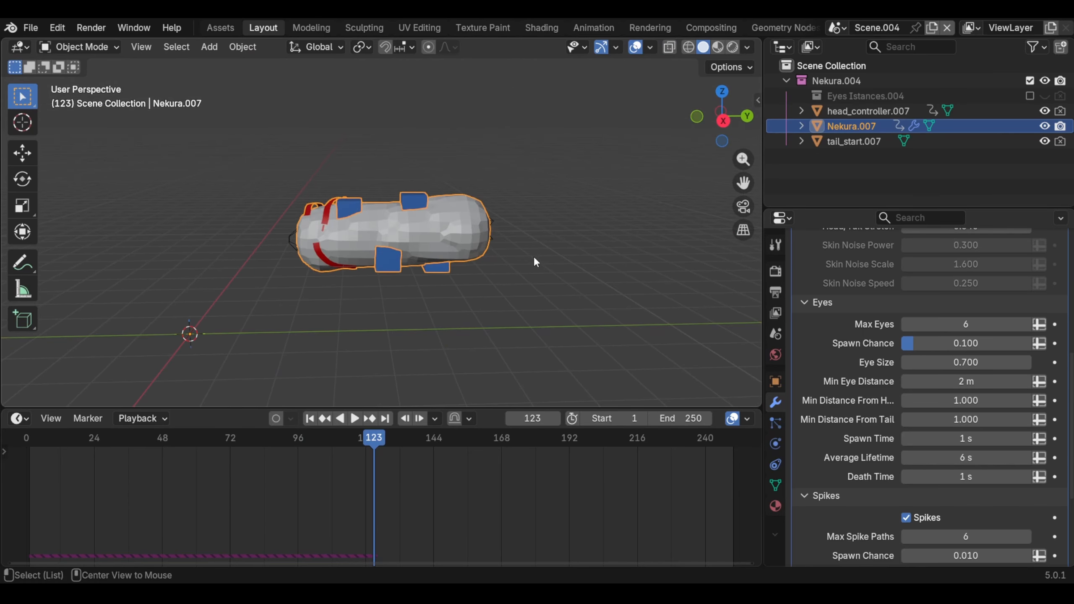
{"action": "key", "text": "alt+z"}
{"action": "key", "text": "space"}
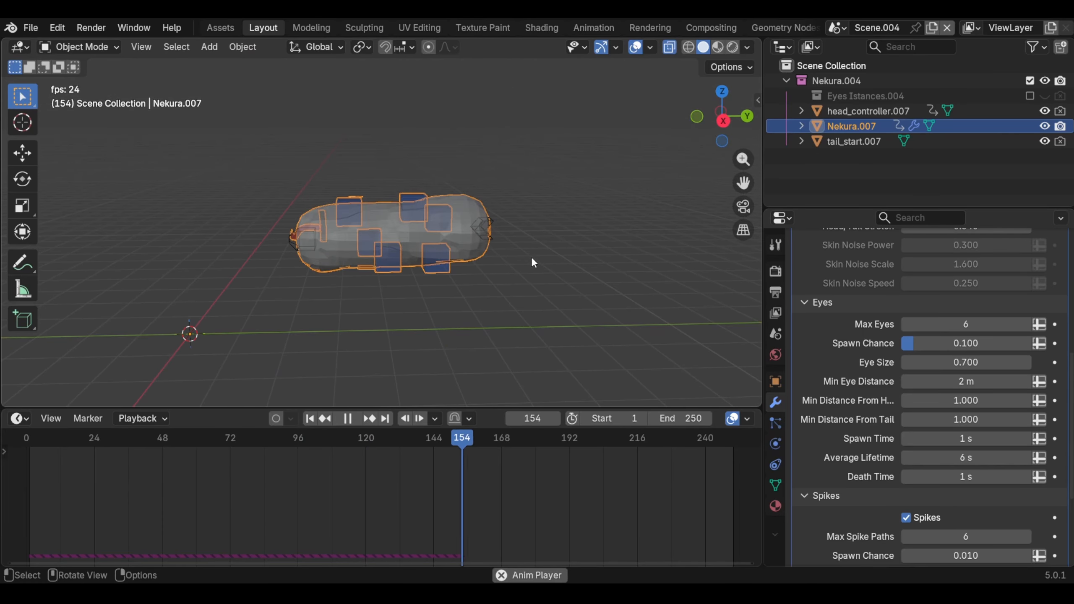
{"action": "key", "text": "space"}
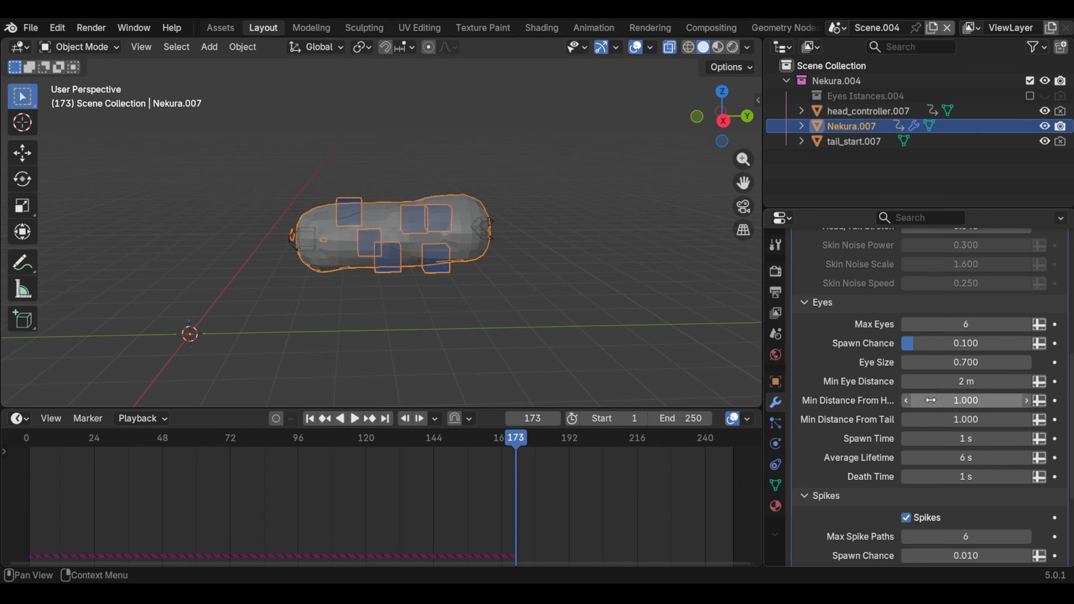
Set Max Eyes to 2 and play the animation from the first frame
{"action": "left_click", "coordinate": [906, 324]}
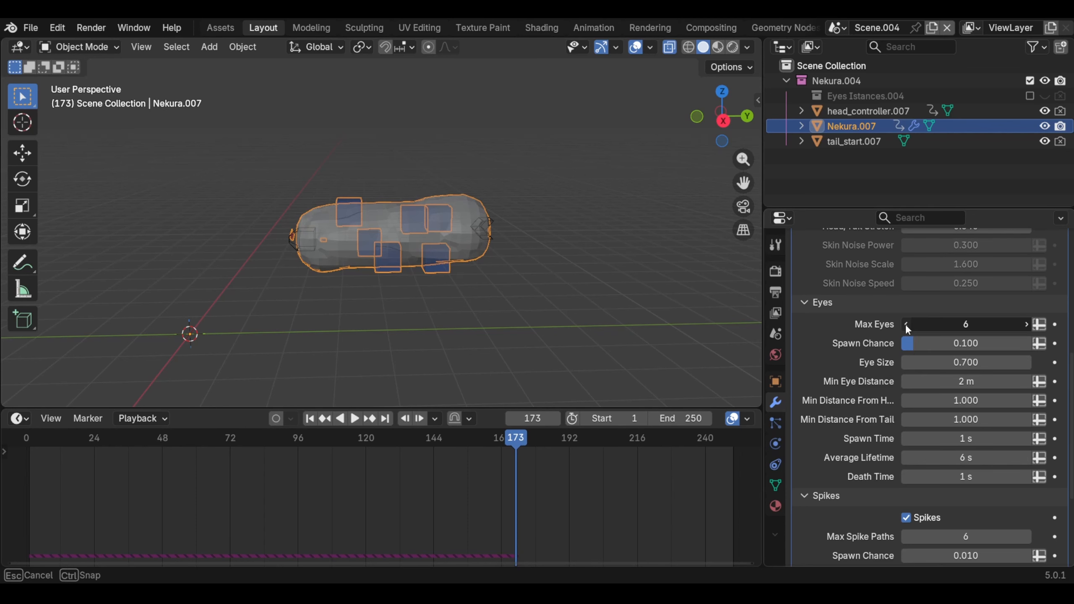
{"action": "left_click", "coordinate": [906, 324]}
{"action": "left_click", "coordinate": [905, 324]}
{"action": "left_click", "coordinate": [906, 324]}
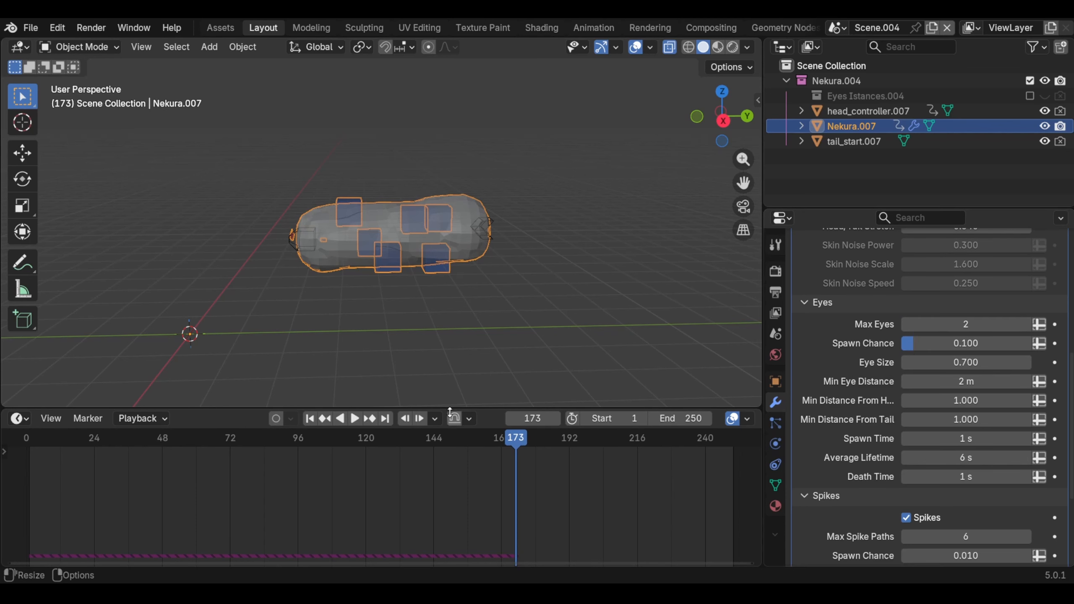
{"action": "left_click", "coordinate": [310, 419]}
{"action": "key", "text": "space"}
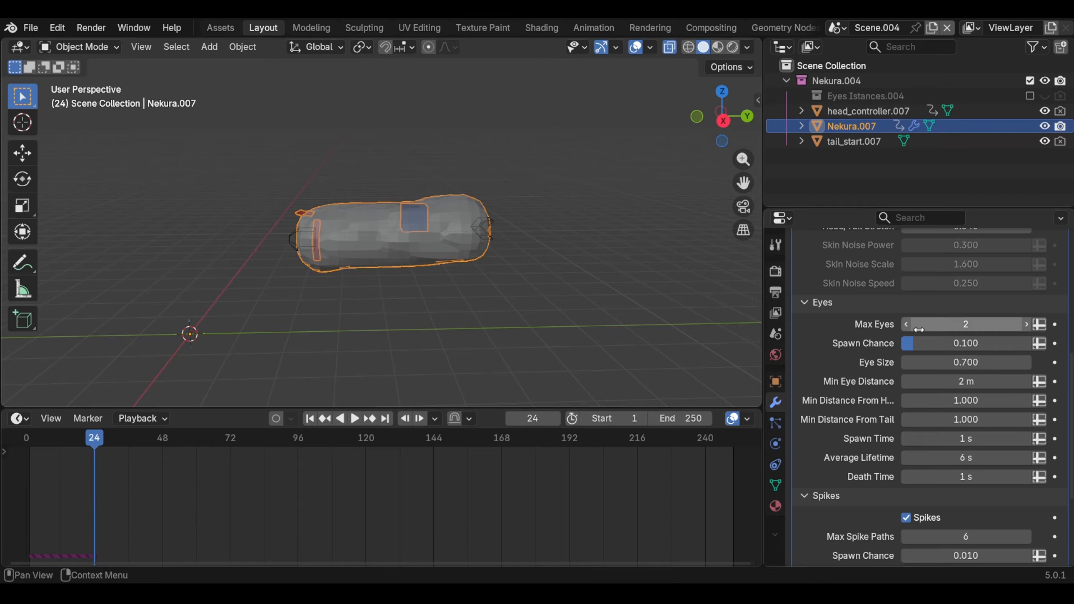
Set the eyes' Spawn Chance to 1 and play the animation
{"action": "key", "text": "space"}
{"action": "middle_click_drag", "start_coordinate": [552, 284], "coordinate": [514, 295]}
{"action": "key", "text": "space"}
{"action": "left_click_drag", "start_coordinate": [931, 344], "coordinate": [1031, 344]}
{"action": "middle_click_drag", "start_coordinate": [514, 296], "coordinate": [535, 303]}
{"action": "key", "text": "space"}
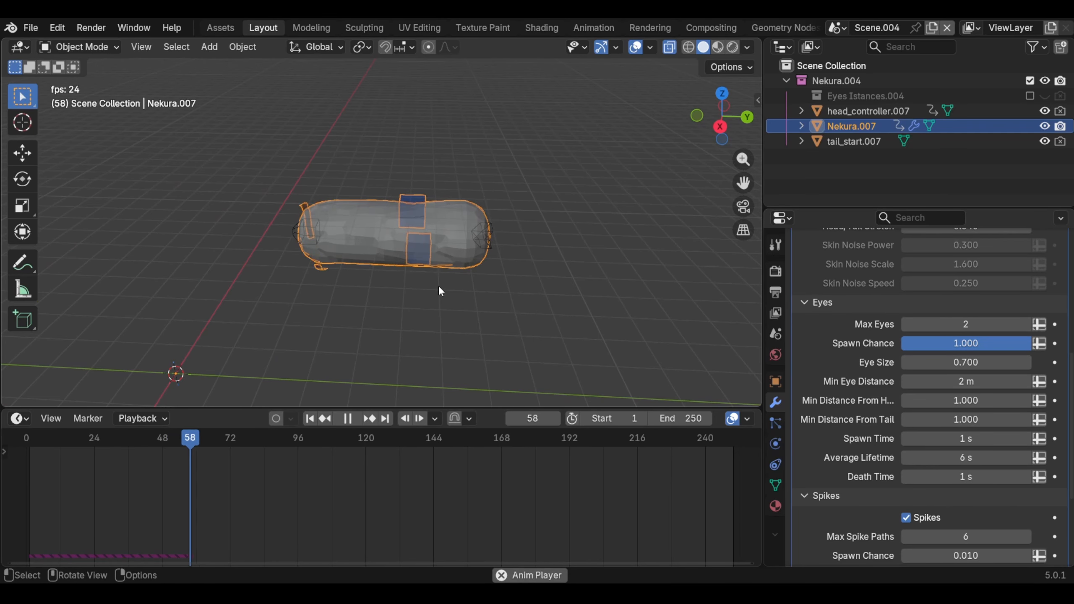
Examine from several angles how the two eyes spawn on the worm during playback
{"action": "middle_click_drag", "start_coordinate": [440, 293], "coordinate": [410, 219]}
{"action": "key", "text": "space"}
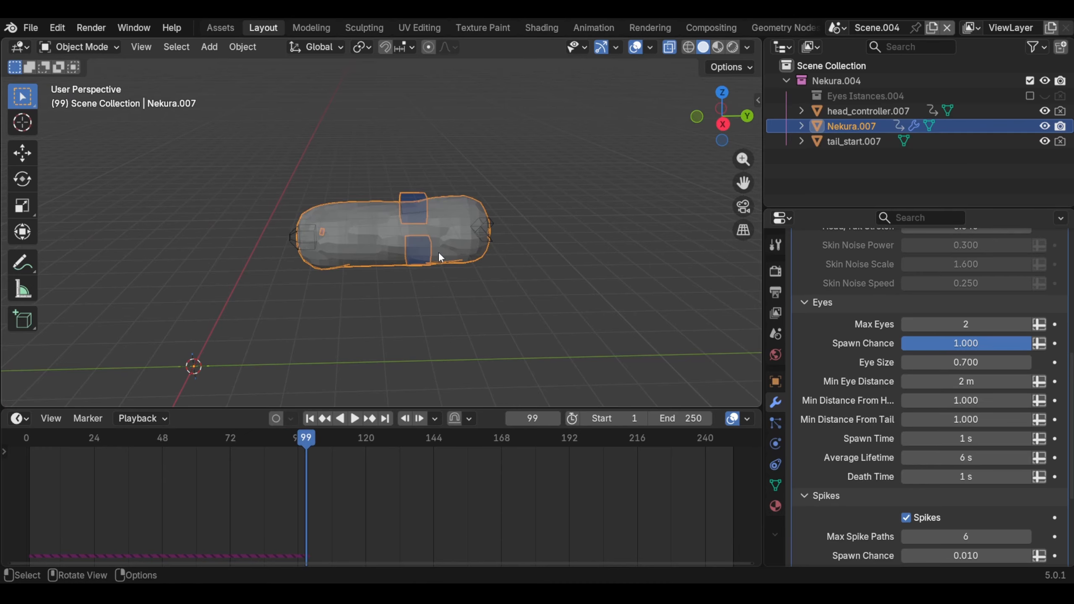
{"action": "key", "text": "space"}
{"action": "middle_click_drag", "start_coordinate": [456, 271], "coordinate": [351, 277]}
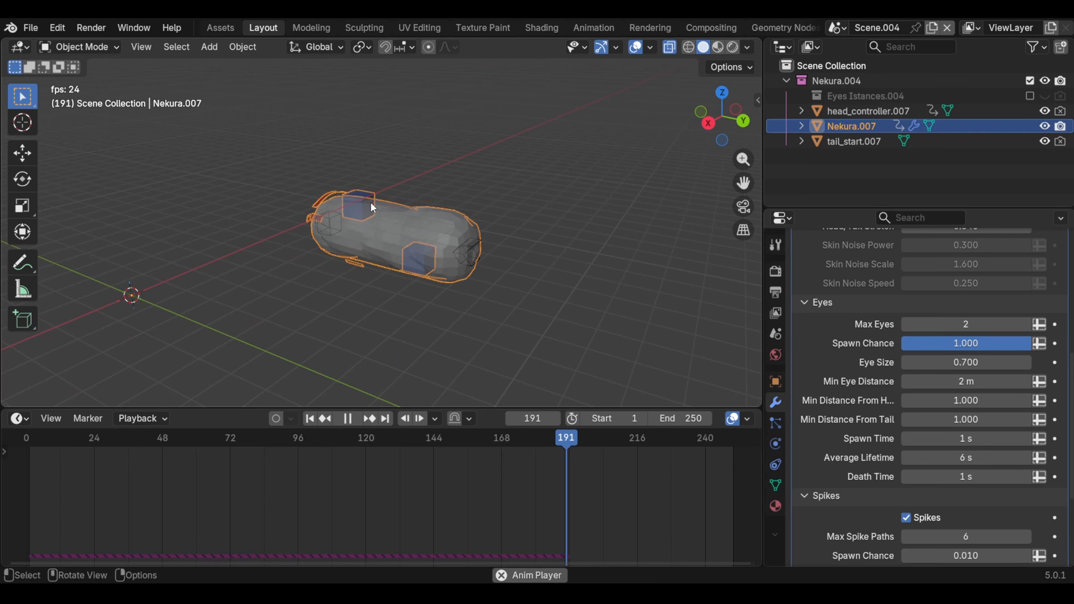
{"action": "middle_click_drag", "start_coordinate": [361, 201], "coordinate": [411, 234]}
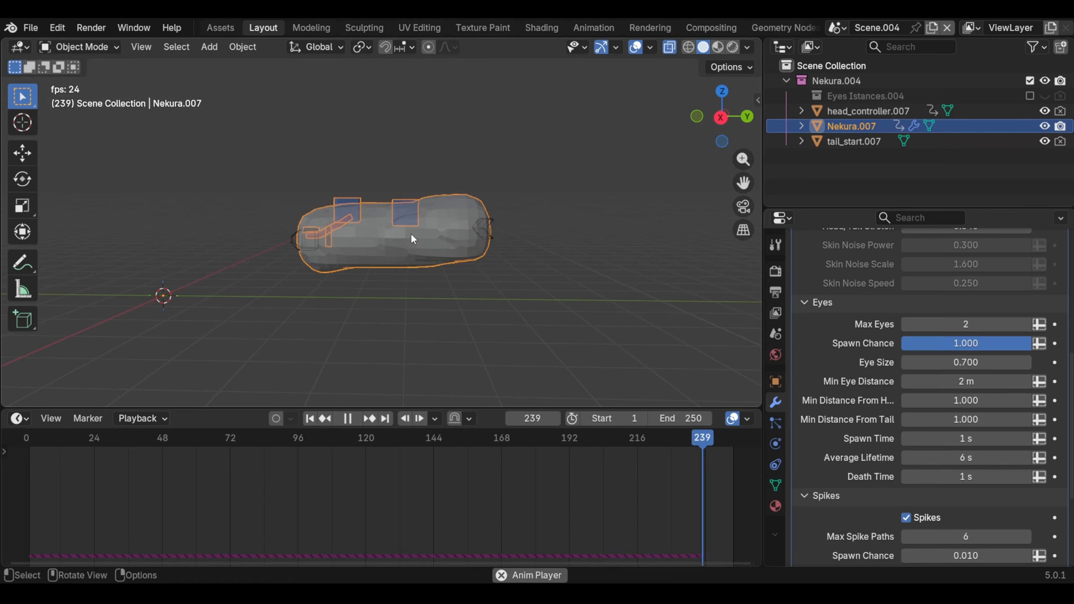
{"action": "key", "text": "space"}
Return to the first frame and reset Max Eyes to its default of 6
{"action": "left_click", "coordinate": [311, 418]}
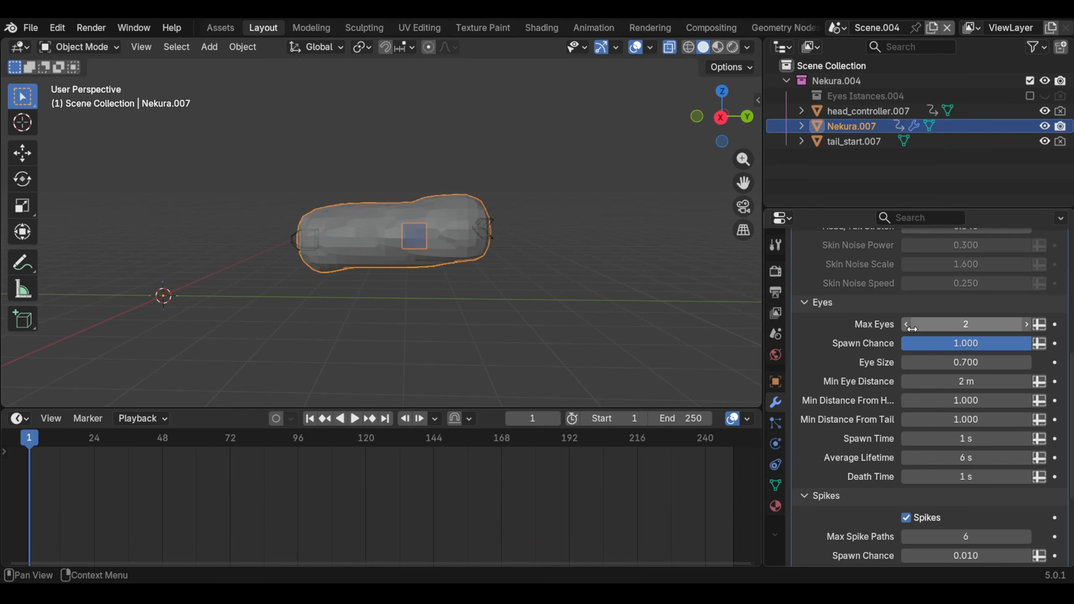
{"action": "key", "text": "BackSpace"}
{"action": "middle_click_drag", "start_coordinate": [545, 212], "coordinate": [541, 247]}
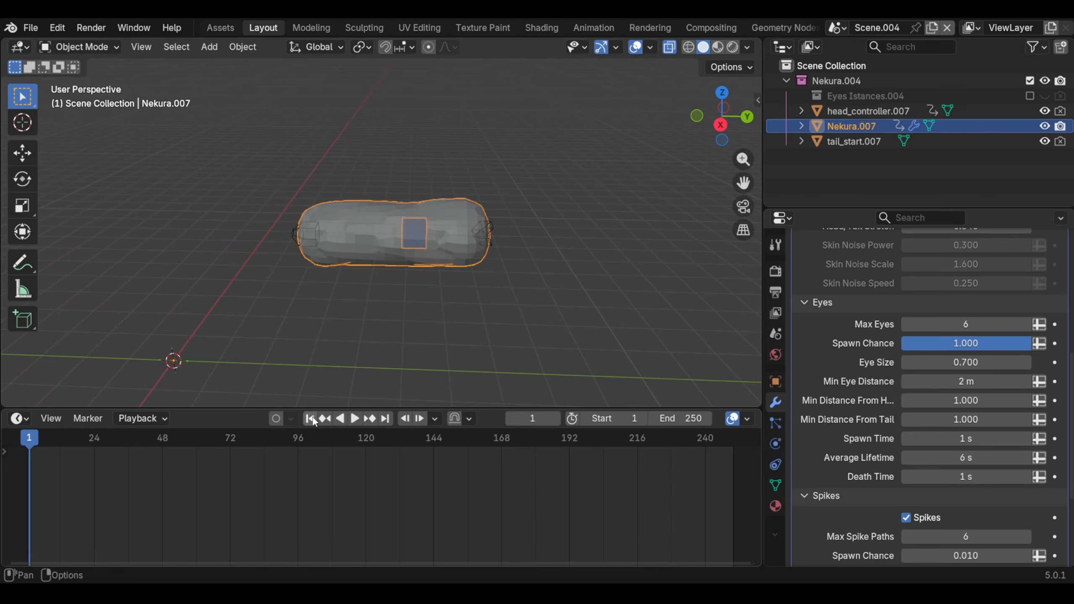
{"action": "middle_click_drag", "start_coordinate": [366, 366], "coordinate": [534, 393]}
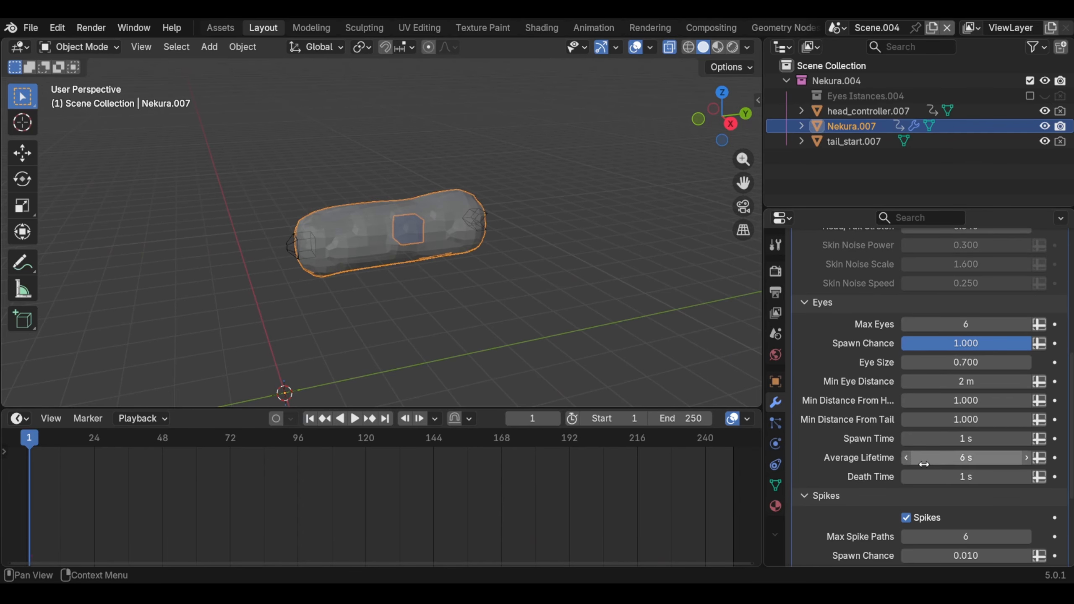
Set Min Eye Distance to 0.5 m, play the animation, and turn off X-ray to check the eye spacing
{"action": "left_click", "coordinate": [935, 383]}
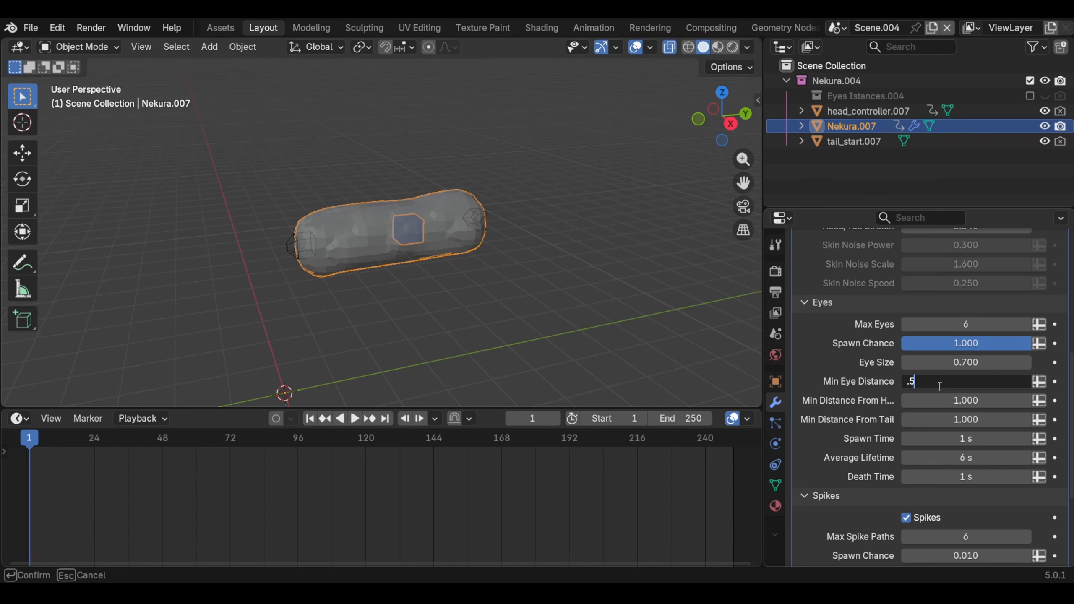
{"action": "key", "text": "Return"}
{"action": "key", "text": "space"}
{"action": "middle_click_drag", "start_coordinate": [481, 250], "coordinate": [426, 239]}
{"action": "key", "text": "alt+z"}
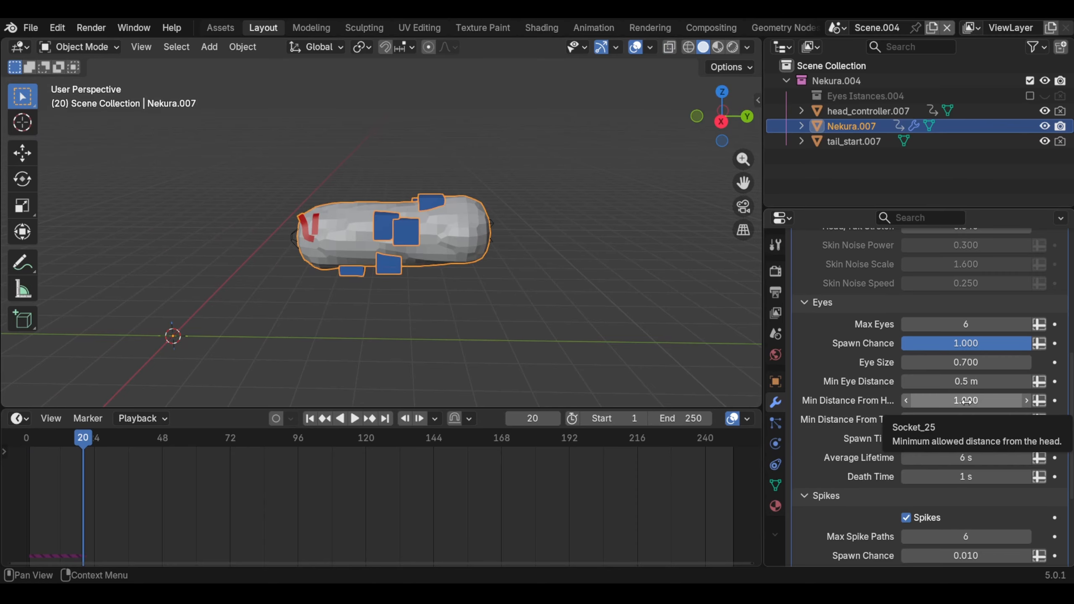
Set the eyes' minimum distance from the head to 2.21 and from the tail to 2.28, and replay from the first frame
{"action": "left_click_drag", "start_coordinate": [966, 401], "coordinate": [879, 420]}
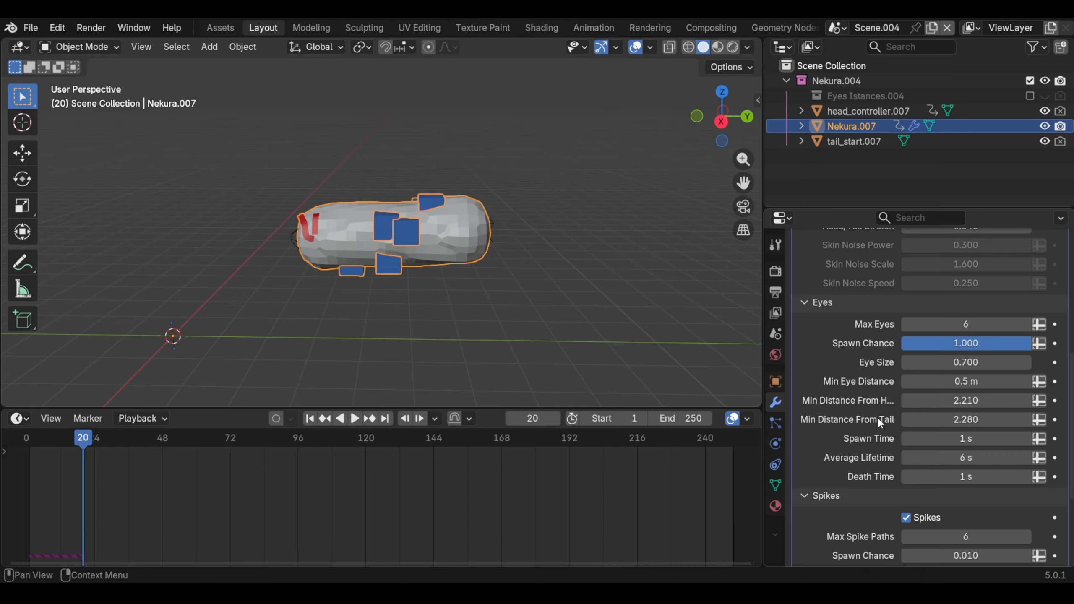
{"action": "left_click", "coordinate": [311, 419]}
{"action": "key", "text": "space"}
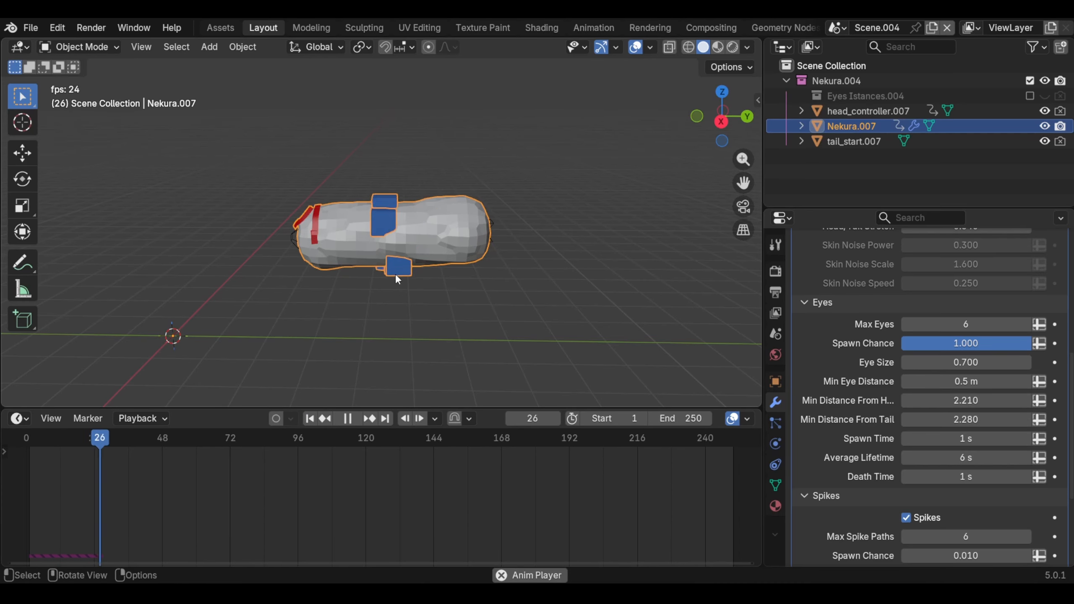
{"action": "key", "text": "space"}
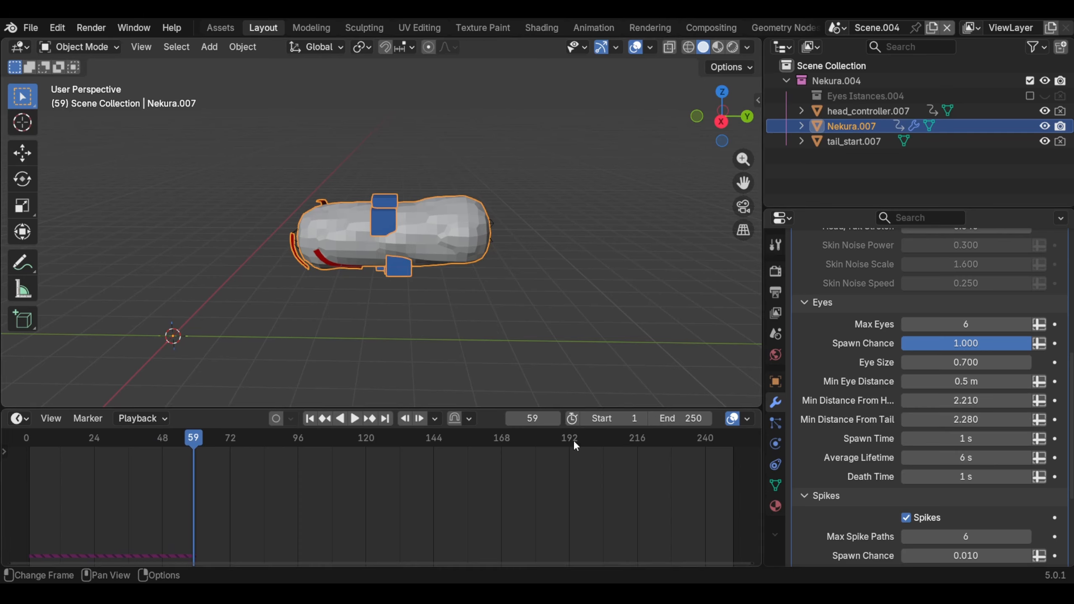
Set the eyes' minimum distance from the head to 3.51 and Max Eyes to 100
{"action": "left_click_drag", "start_coordinate": [926, 400], "coordinate": [926, 401]}
{"action": "left_click", "coordinate": [952, 324]}
{"action": "type", "text": "100"}
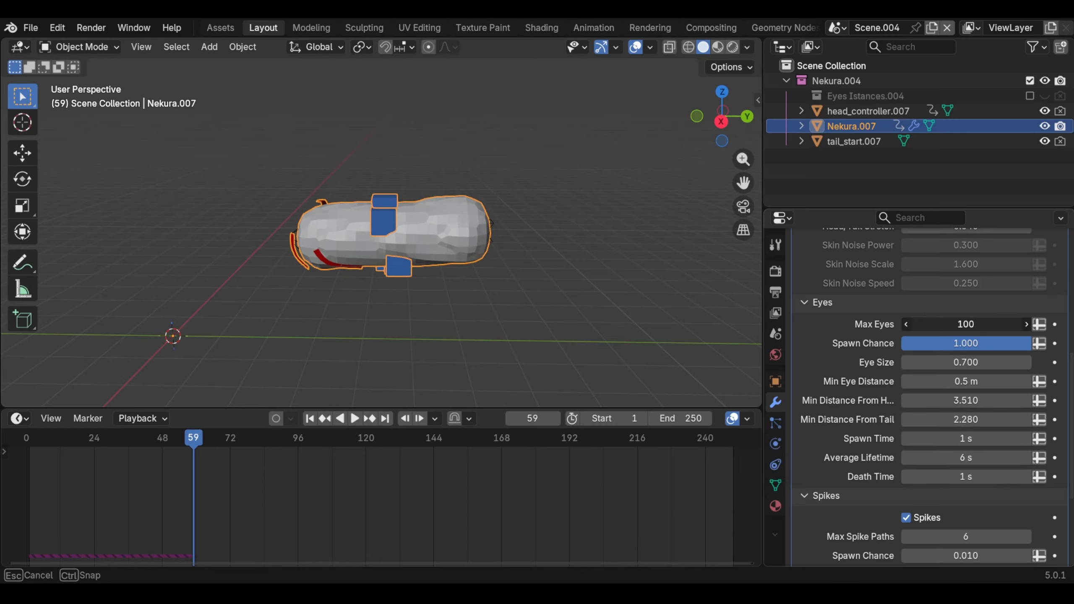
Set the eyes' minimum distance from the head to 5.98 and from the tail to 15.68, and replay from the first frame
{"action": "key", "text": "Return"}
{"action": "left_click", "coordinate": [323, 419]}
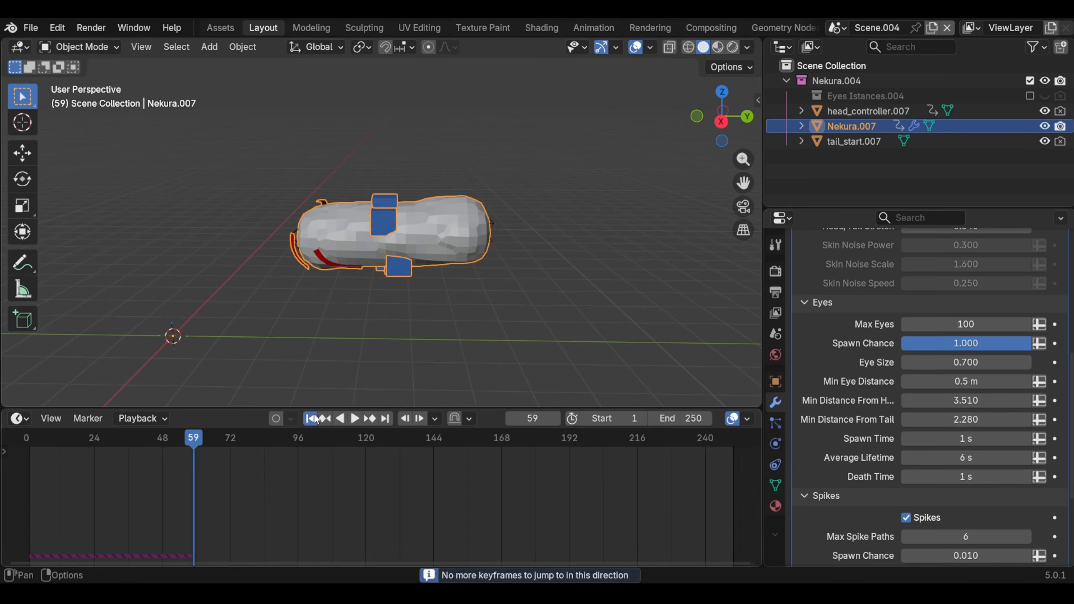
{"action": "left_click", "coordinate": [314, 419]}
{"action": "left_click_drag", "start_coordinate": [935, 400], "coordinate": [1007, 400]}
{"action": "left_click_drag", "start_coordinate": [937, 420], "coordinate": [1049, 419]}
{"action": "key", "text": "space"}
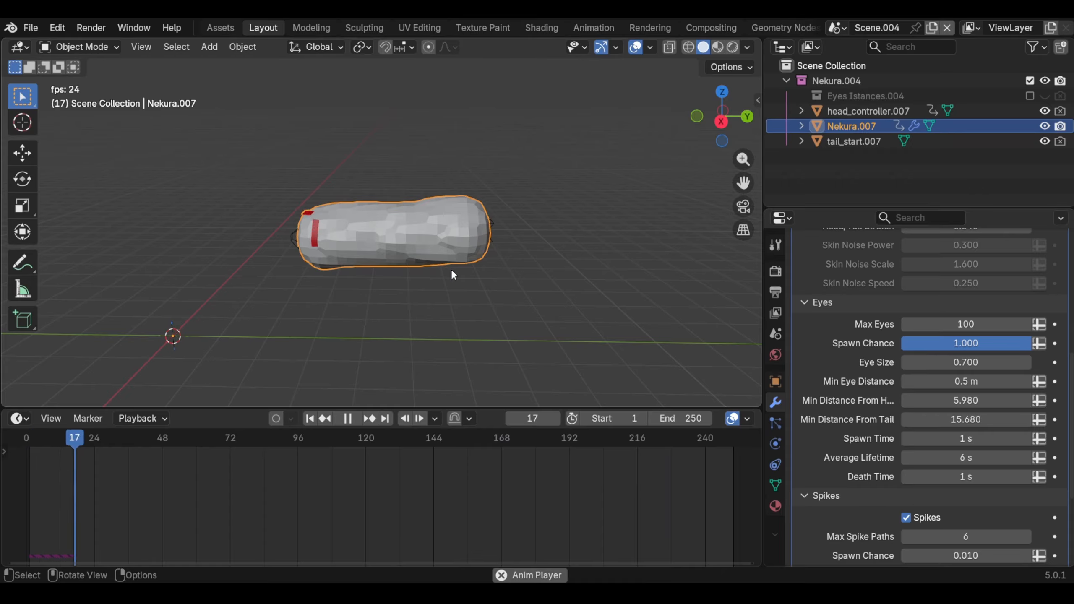
{"action": "key", "text": "space"}
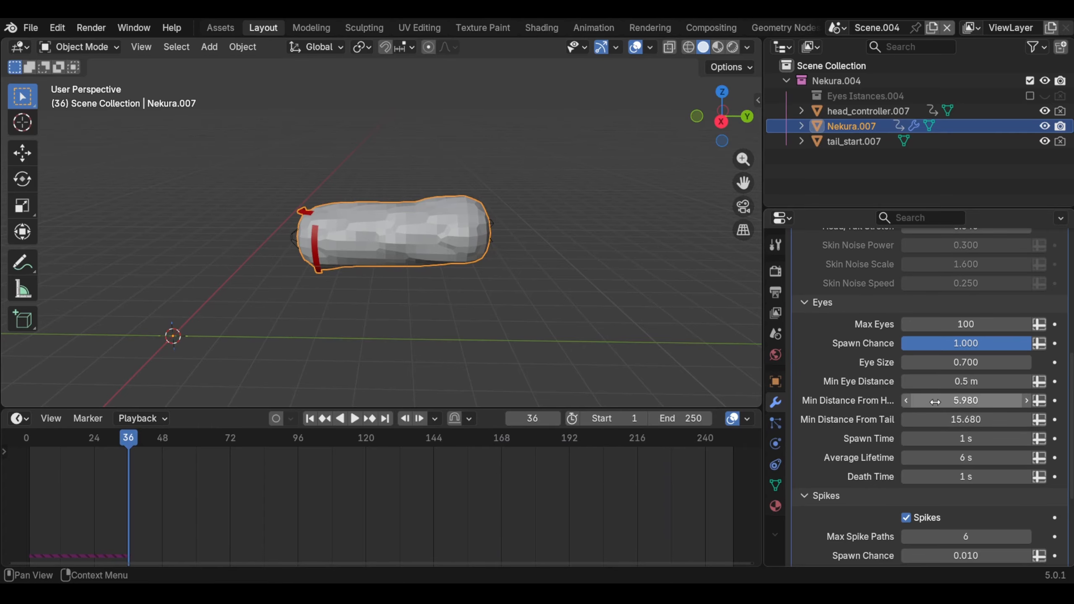
Reset Min Eye Distance to 2 m and the head and tail distances to 1, and try Eye Size 0.91 before restoring 0.7
{"action": "key", "text": "BackSpace"}
{"action": "key", "text": "BackSpace"}
{"action": "key", "text": "BackSpace"}
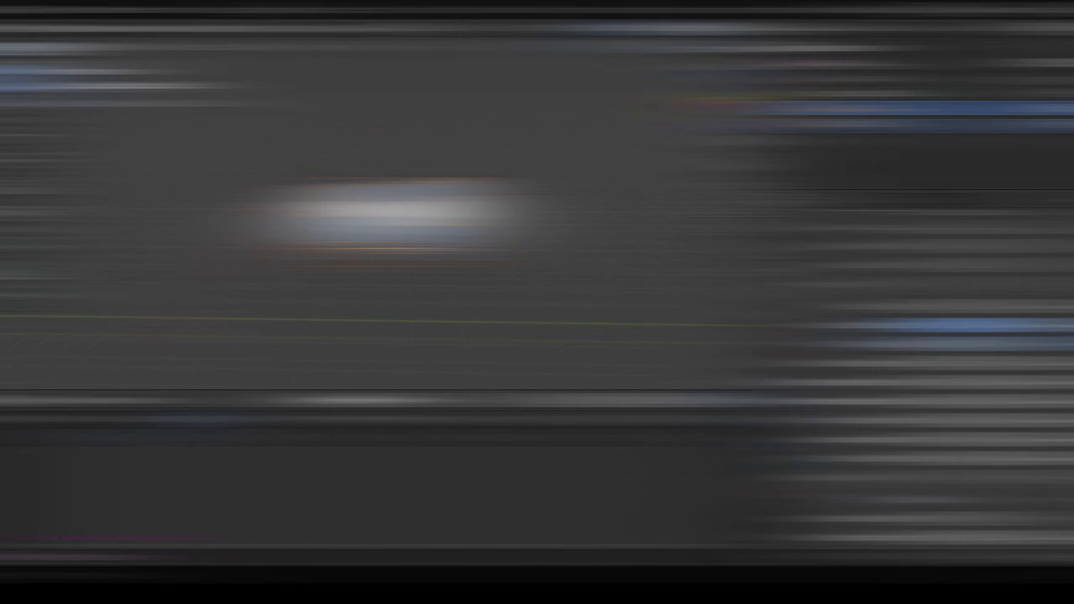
{"action": "mouse_move", "coordinate": [966, 362]}
{"action": "left_mouse_down"}
{"action": "mouse_move", "coordinate": [984, 344]}
{"action": "mouse_move", "coordinate": [970, 344]}
{"action": "mouse_move", "coordinate": [986, 344]}
{"action": "mouse_move", "coordinate": [956, 350]}
{"action": "left_mouse_up"}
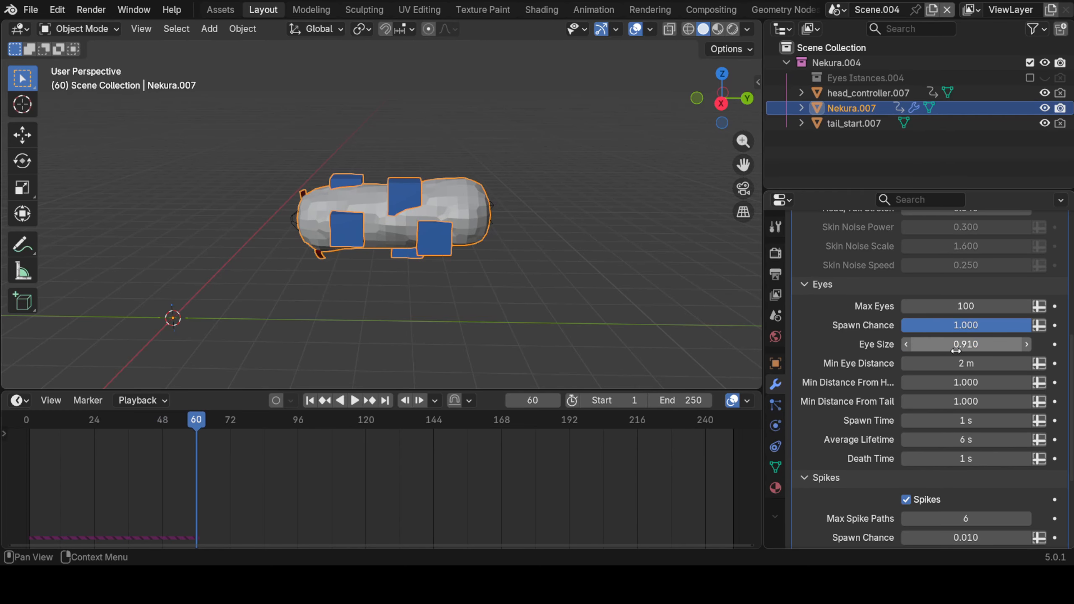
{"action": "key", "text": "BackSpace"}
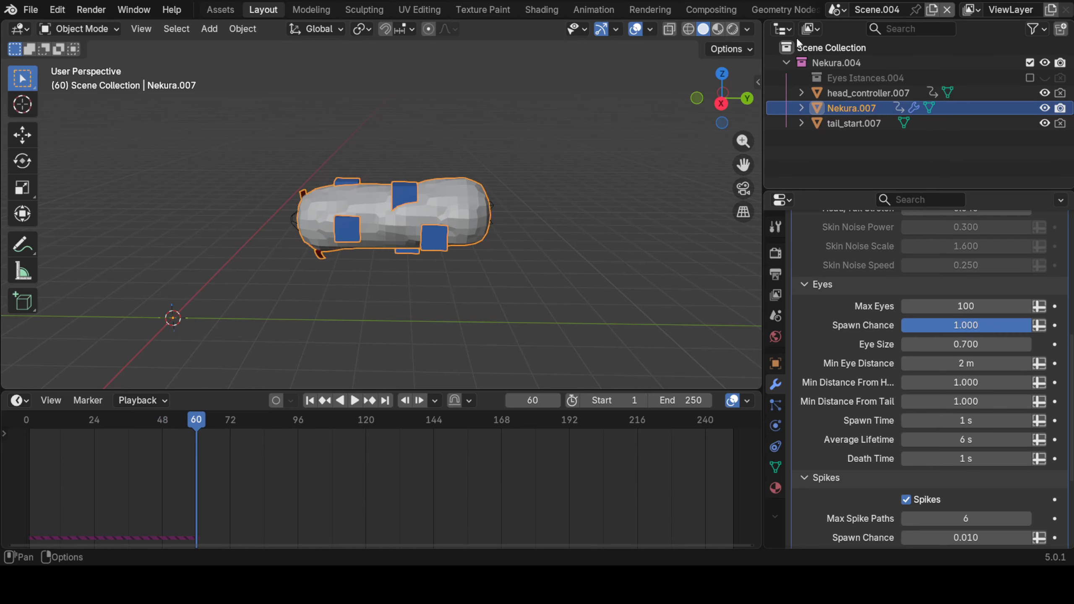
Open the Geometry Nodes workspace, show the worm in solid shading, and bring up the Extra Settings of its node group
{"action": "left_click", "coordinate": [785, 10]}
{"action": "scroll", "coordinate": [396, 399], "scroll_direction": "up", "scroll_amount": 3}
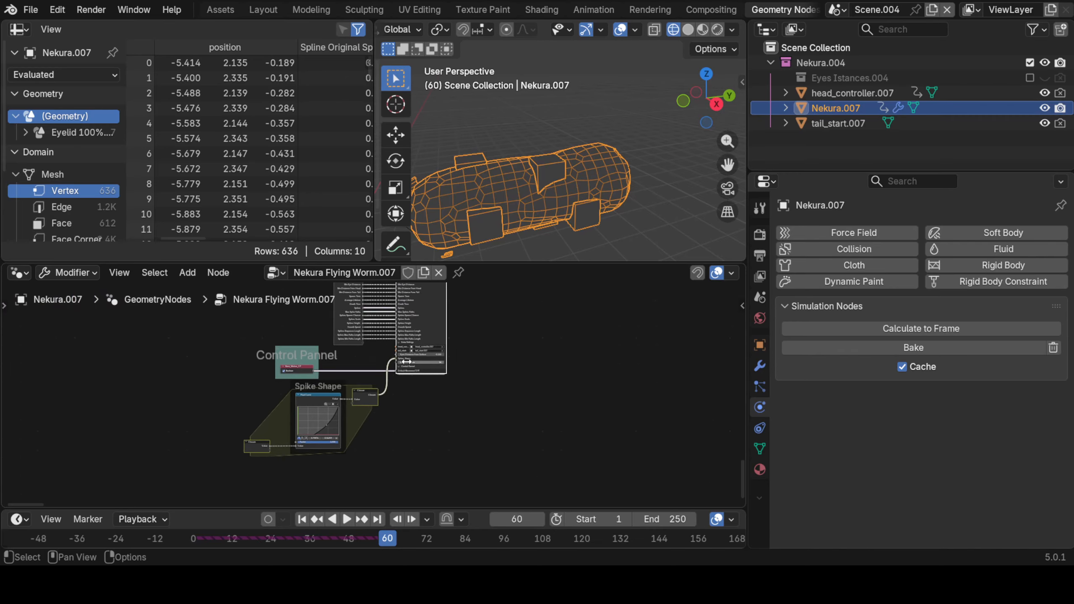
{"action": "scroll", "coordinate": [396, 399], "scroll_direction": "up", "scroll_amount": 4}
{"action": "middle_click_drag", "start_coordinate": [592, 110], "coordinate": [636, 102]}
{"action": "left_click", "coordinate": [689, 29]}
{"action": "scroll", "coordinate": [560, 138], "scroll_direction": "up", "scroll_amount": 5}
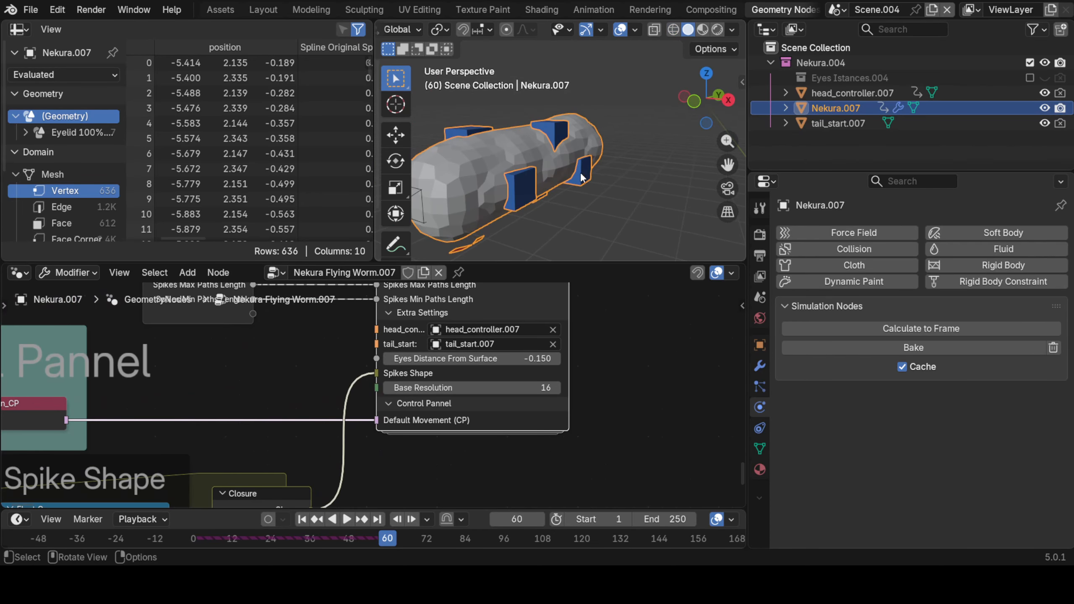
Set Eyes Distance From Surface to 0 in the worm's node group and inspect the eyes on the body
{"action": "scroll", "coordinate": [560, 139], "scroll_direction": "up", "scroll_amount": 2}
{"action": "left_click_drag", "start_coordinate": [515, 354], "coordinate": [493, 354]}
{"action": "left_click", "coordinate": [515, 354]}
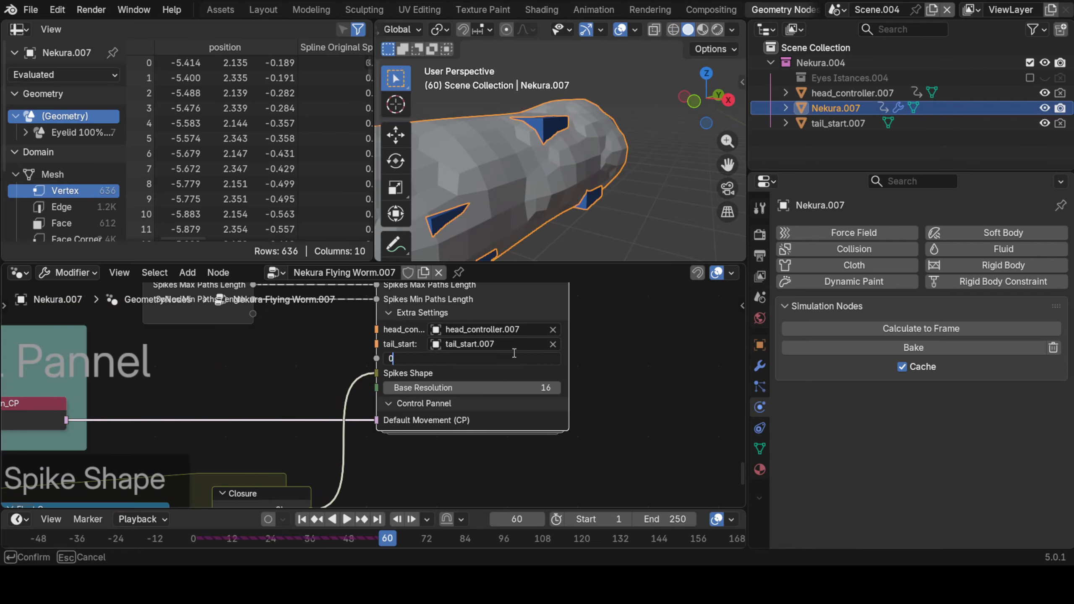
{"action": "key", "text": "Return"}
{"action": "middle_click_drag", "start_coordinate": [562, 213], "coordinate": [551, 228]}
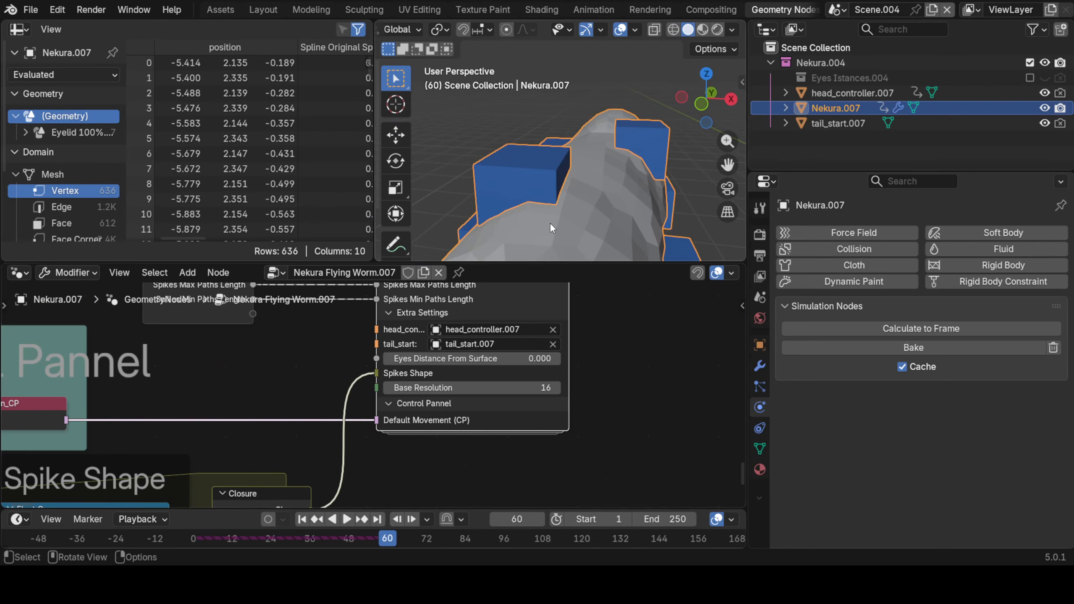
Turn off Animation mode in the worm's modifier to inspect the full-detail eyes
{"action": "left_click", "coordinate": [758, 365]}
{"action": "left_click", "coordinate": [896, 337]}
{"action": "middle_click_drag", "start_coordinate": [635, 197], "coordinate": [519, 119]}
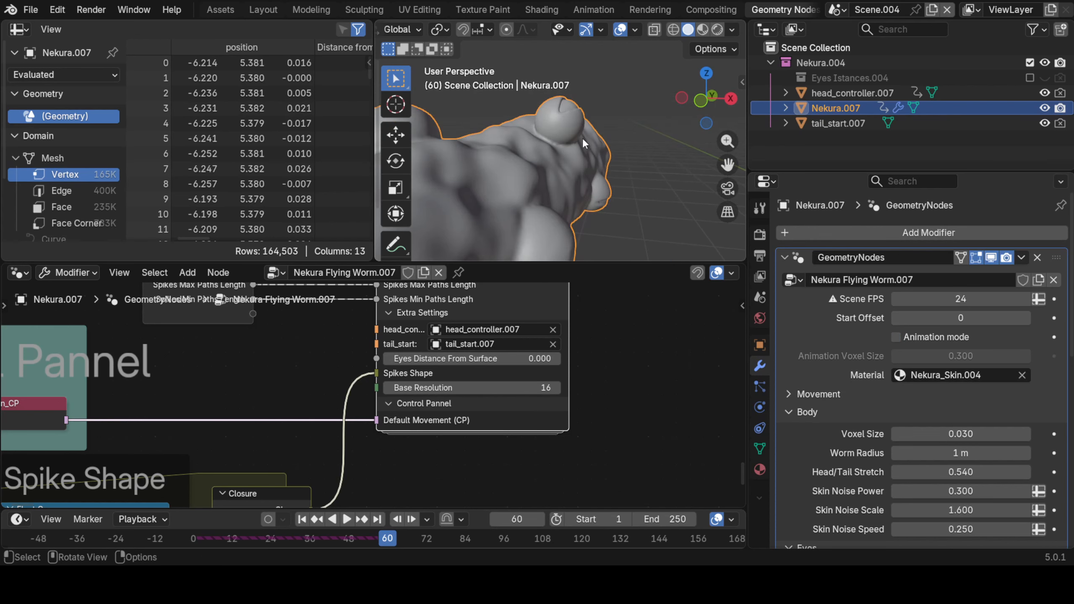
{"action": "mouse_move", "coordinate": [583, 142]}
{"action": "middle_mouse_down"}
{"action": "mouse_move", "coordinate": [550, 132]}
{"action": "mouse_move", "coordinate": [571, 138]}
{"action": "middle_mouse_up"}
Lower Eyes Distance From Surface to -0.36 and inspect how deep the eyes sit in the skin
{"action": "left_click_drag", "start_coordinate": [474, 358], "coordinate": [440, 358]}
{"action": "middle_click_drag", "start_coordinate": [562, 220], "coordinate": [604, 199]}
{"action": "middle_click_drag", "start_coordinate": [566, 164], "coordinate": [496, 236]}
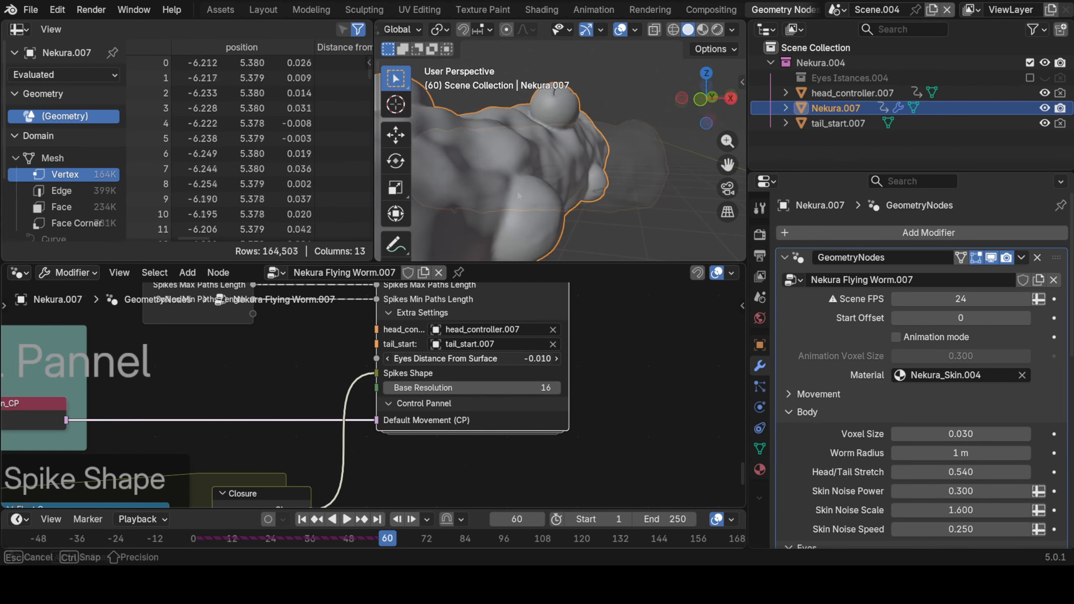
{"action": "left_click_drag", "start_coordinate": [484, 359], "coordinate": [459, 358]}
{"action": "middle_click_drag", "start_coordinate": [593, 233], "coordinate": [603, 208]}
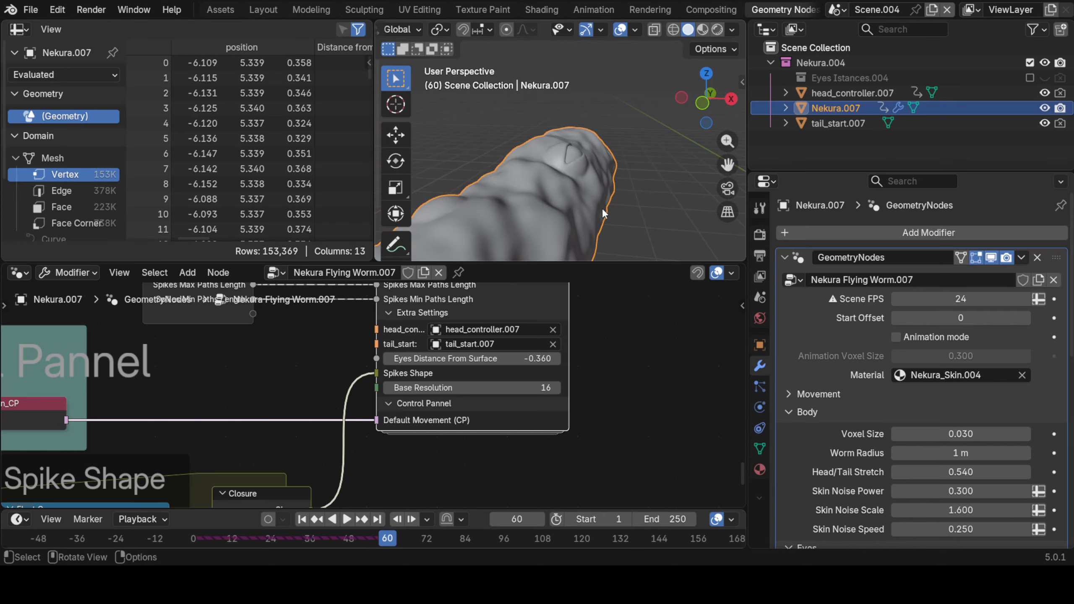
{"action": "middle_click_drag", "start_coordinate": [571, 142], "coordinate": [601, 34]}
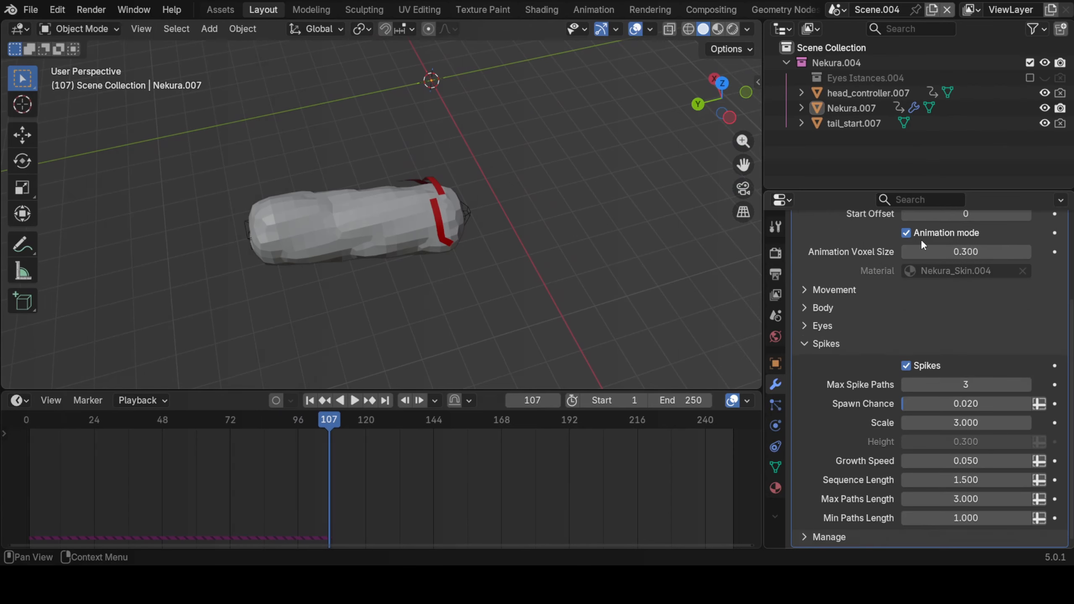
Turn off Animation mode in the Layout workspace to examine the generated spikes, and turn it back on
{"action": "scroll", "coordinate": [922, 240], "scroll_direction": "up", "scroll_amount": 5}
{"action": "left_click", "coordinate": [906, 355]}
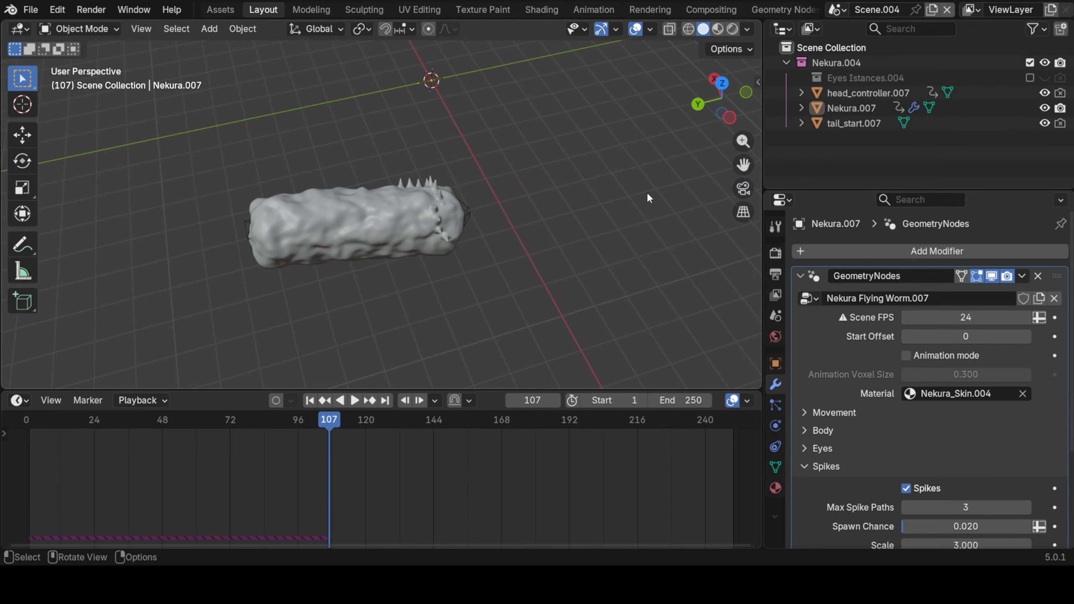
{"action": "middle_click_drag", "start_coordinate": [648, 193], "coordinate": [522, 257]}
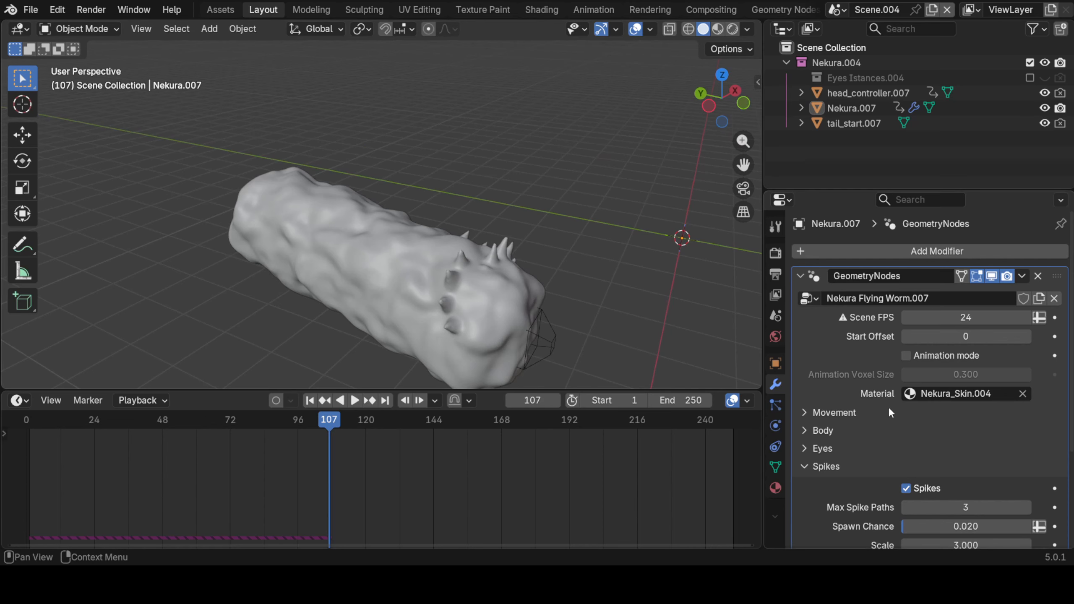
{"action": "scroll", "coordinate": [890, 412], "scroll_direction": "down", "scroll_amount": 5}
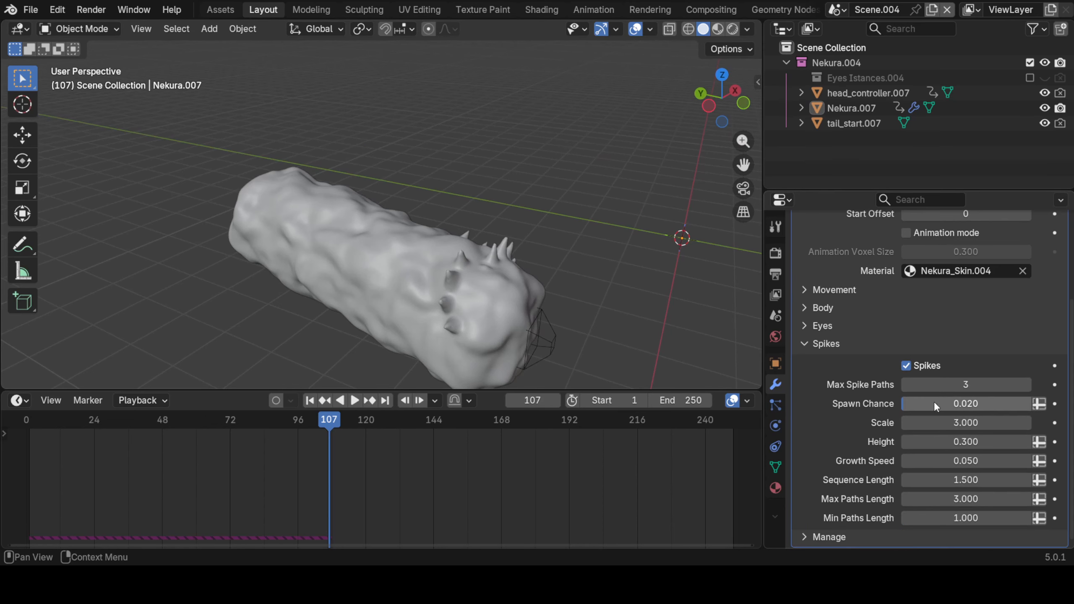
{"action": "scroll", "coordinate": [968, 353], "scroll_direction": "up", "scroll_amount": 5}
{"action": "left_click", "coordinate": [907, 356]}
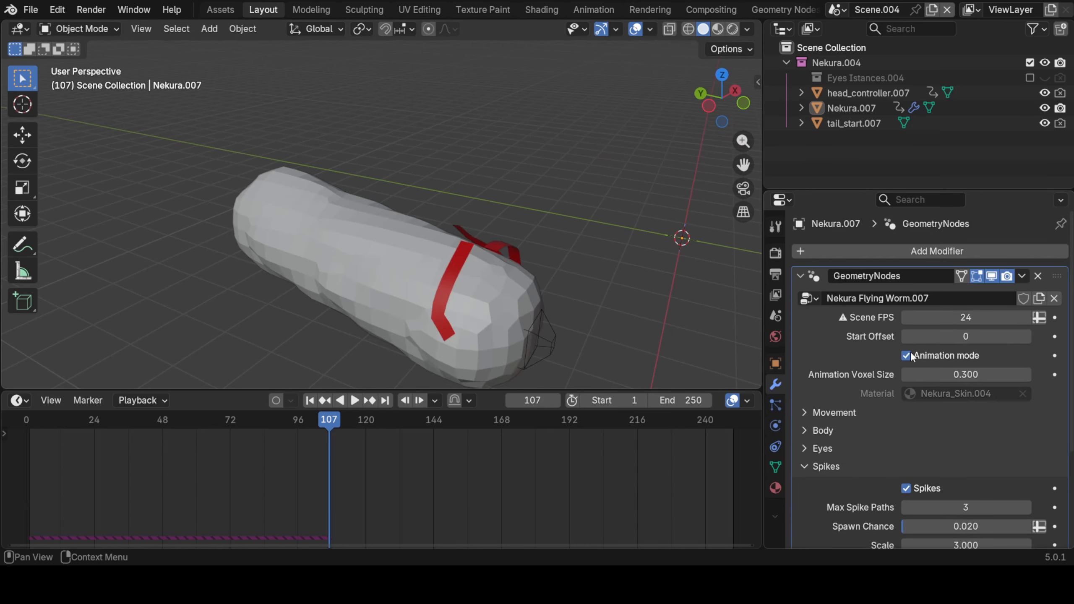
Play the animation, watch the spike paths grow along the worm, and stop playback
{"action": "key", "text": "space"}
{"action": "middle_click_drag", "start_coordinate": [406, 259], "coordinate": [458, 242]}
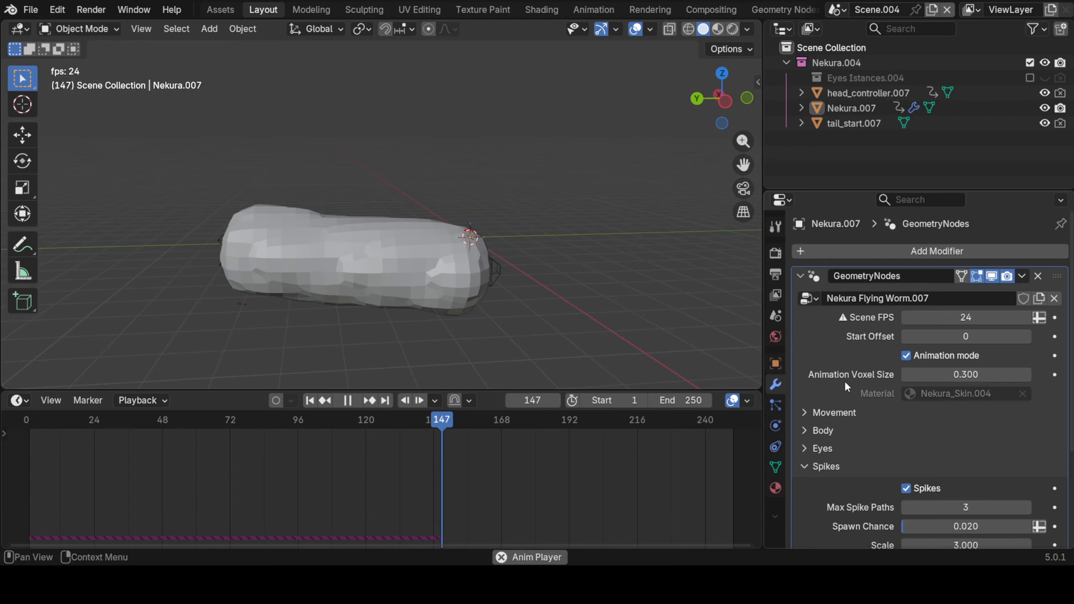
{"action": "scroll", "coordinate": [845, 382], "scroll_direction": "down", "scroll_amount": 5}
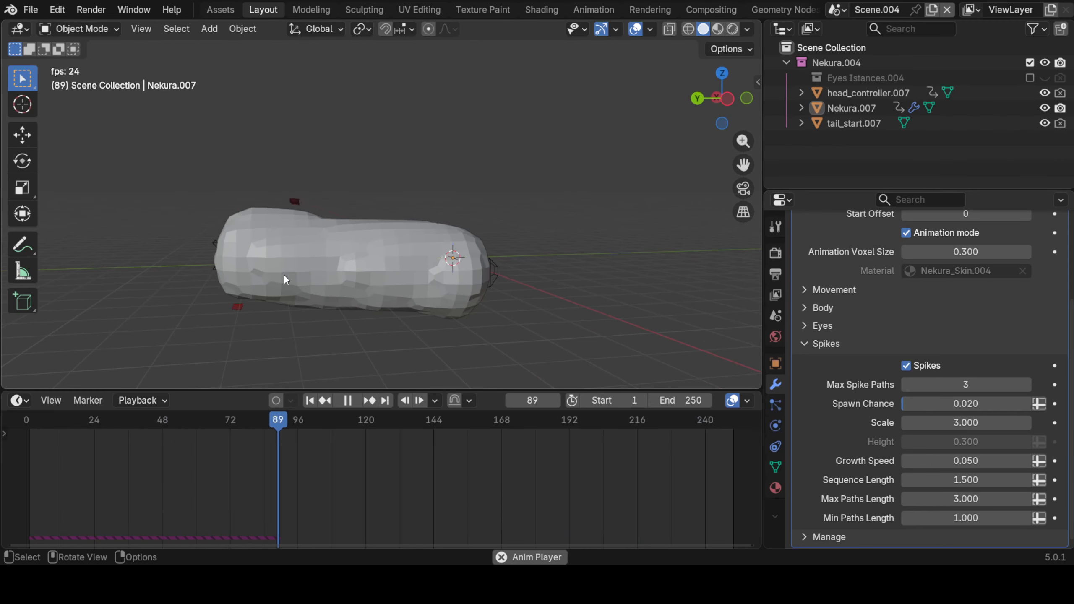
{"action": "key", "text": "space"}
{"action": "middle_click_drag", "start_coordinate": [666, 262], "coordinate": [673, 309]}
Set the spikes' Min Paths Length to 3 and replay the animation from the first frame
{"action": "left_click", "coordinate": [950, 517]}
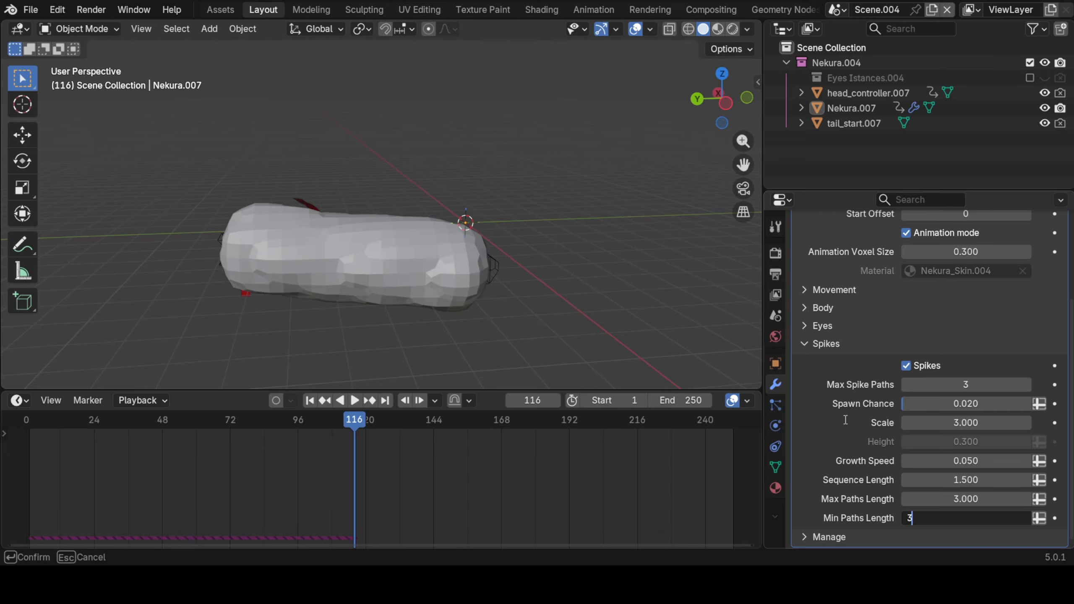
{"action": "type", "text": "3"}
{"action": "key", "text": "Return"}
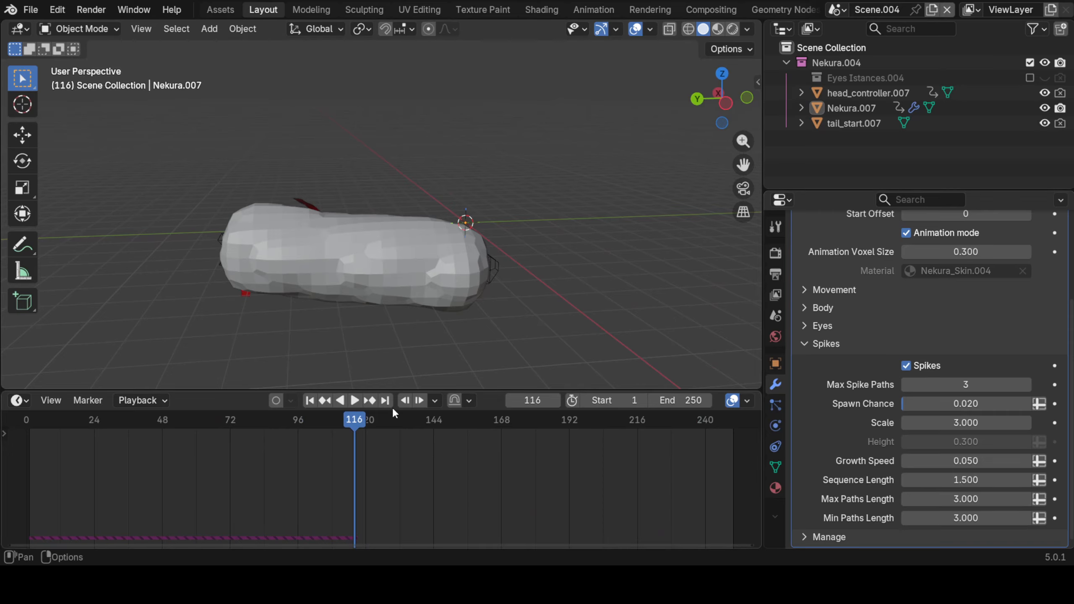
{"action": "left_click", "coordinate": [310, 402]}
{"action": "key", "text": "space"}
Raise the spikes' Spawn Chance and inspect the spike paths around the worm
{"action": "middle_click_drag", "start_coordinate": [332, 288], "coordinate": [428, 233]}
{"action": "left_click_drag", "start_coordinate": [921, 403], "coordinate": [1050, 403]}
{"action": "middle_click_drag", "start_coordinate": [445, 257], "coordinate": [358, 255]}
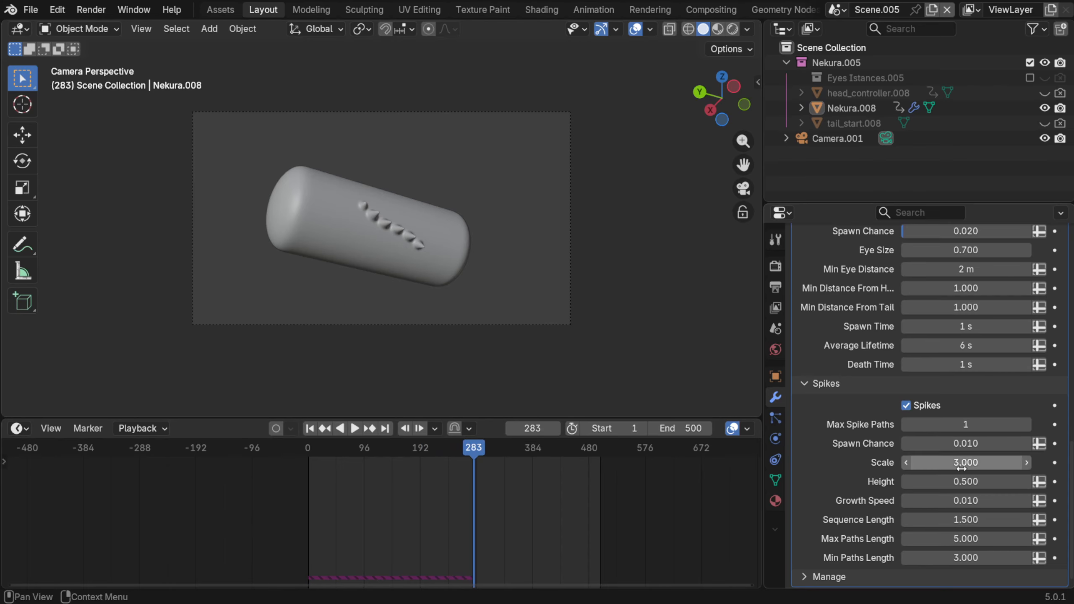
Shorten the spikes' Sequence Length to about 0.23, raise it again, and play the animation
{"action": "left_click_drag", "start_coordinate": [966, 518], "coordinate": [964, 518]}
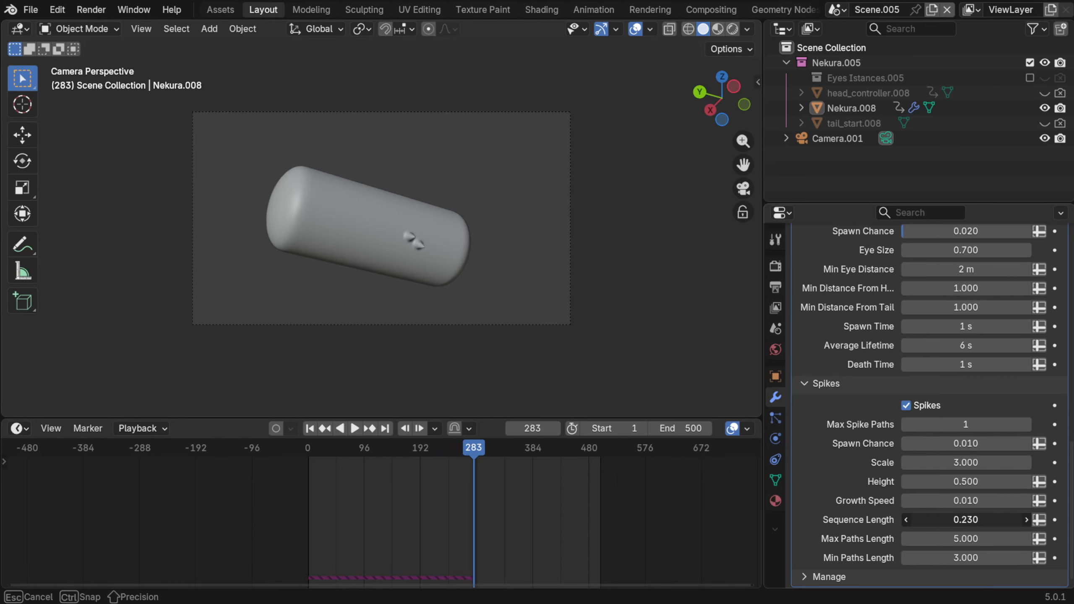
{"action": "left_click_drag", "start_coordinate": [966, 520], "coordinate": [972, 520]}
{"action": "key", "text": "space"}
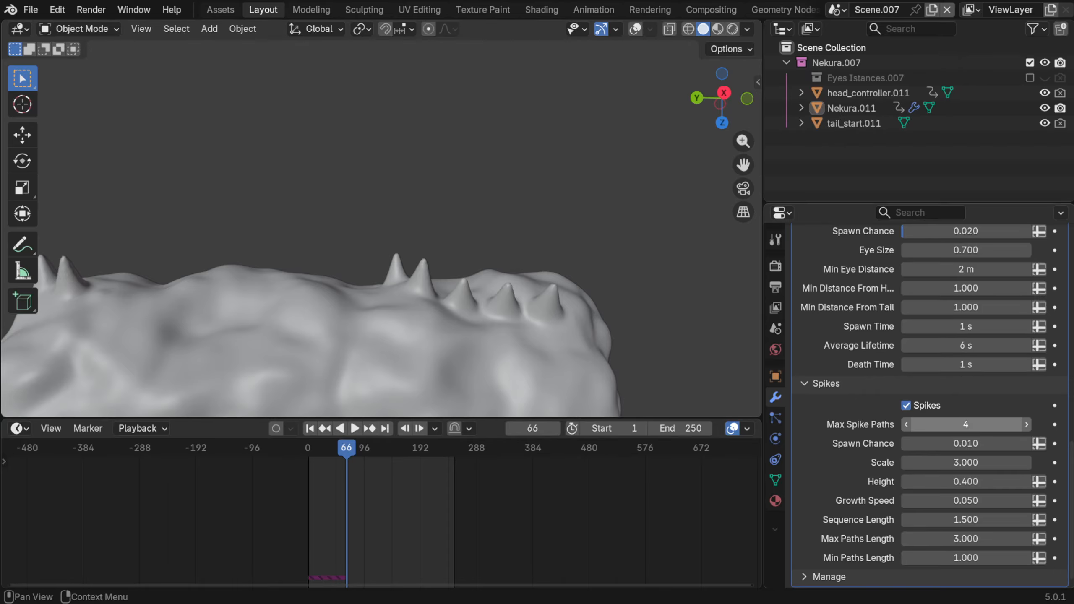
Set the spikes' Scale to 4, try a Height of 1, and return the Height to 0.5
{"action": "left_click_drag", "start_coordinate": [966, 463], "coordinate": [967, 463]}
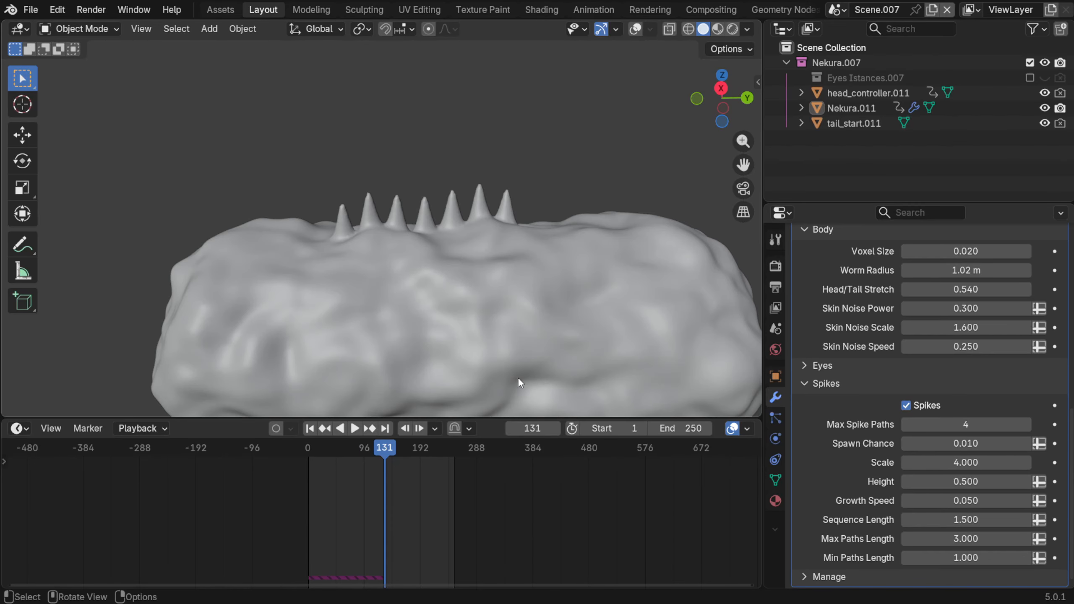
{"action": "left_click", "coordinate": [920, 484]}
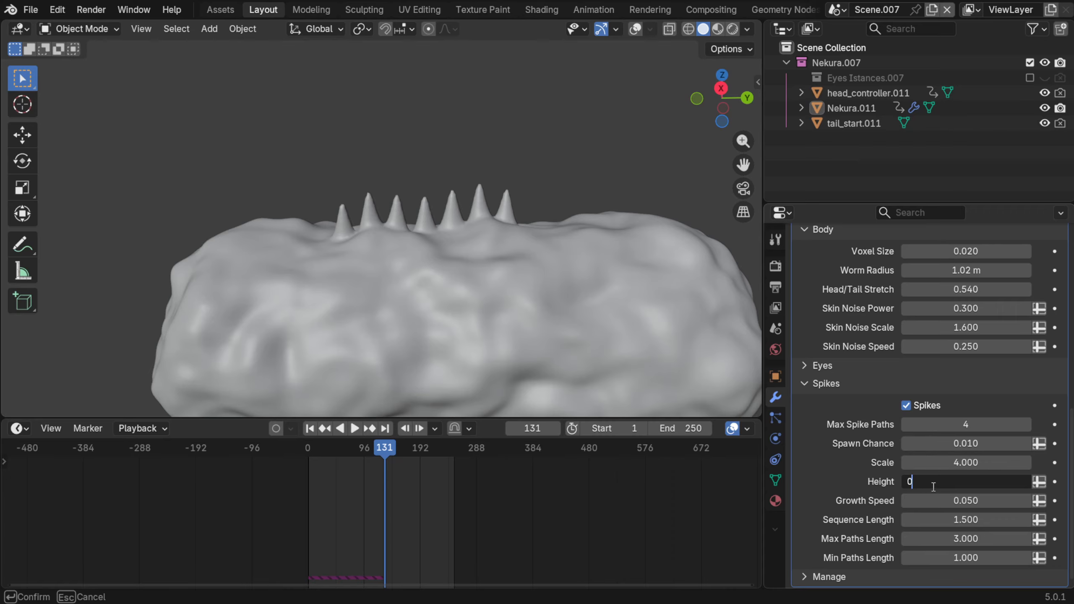
{"action": "key", "text": "Return"}
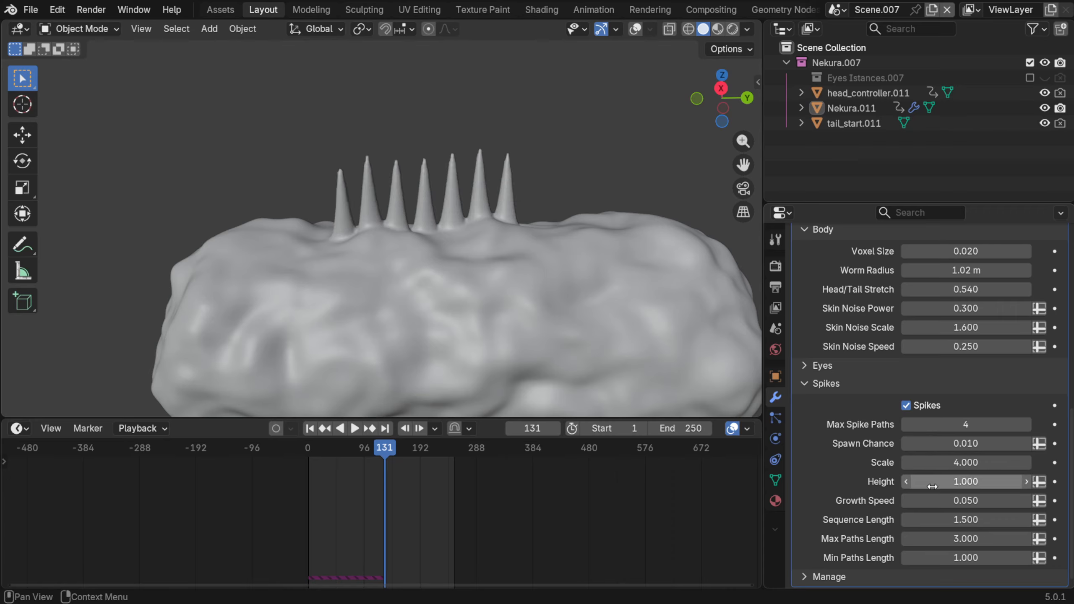
{"action": "left_click", "coordinate": [932, 486]}
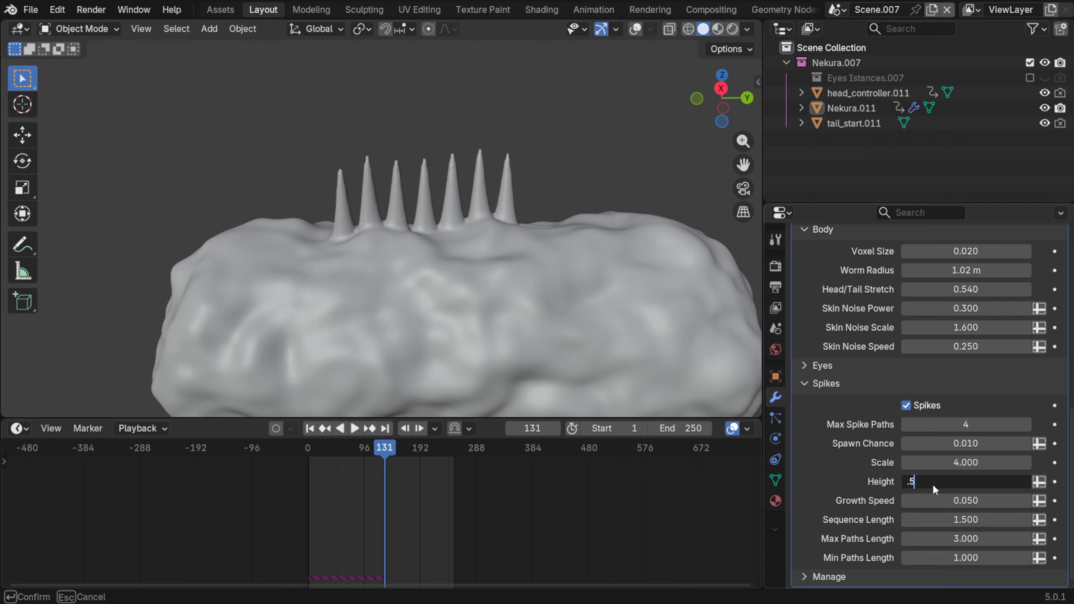
{"action": "key", "text": "Return"}
Set the body's Voxel Size to 0.02
{"action": "scroll", "coordinate": [933, 485], "scroll_direction": "up", "scroll_amount": 3}
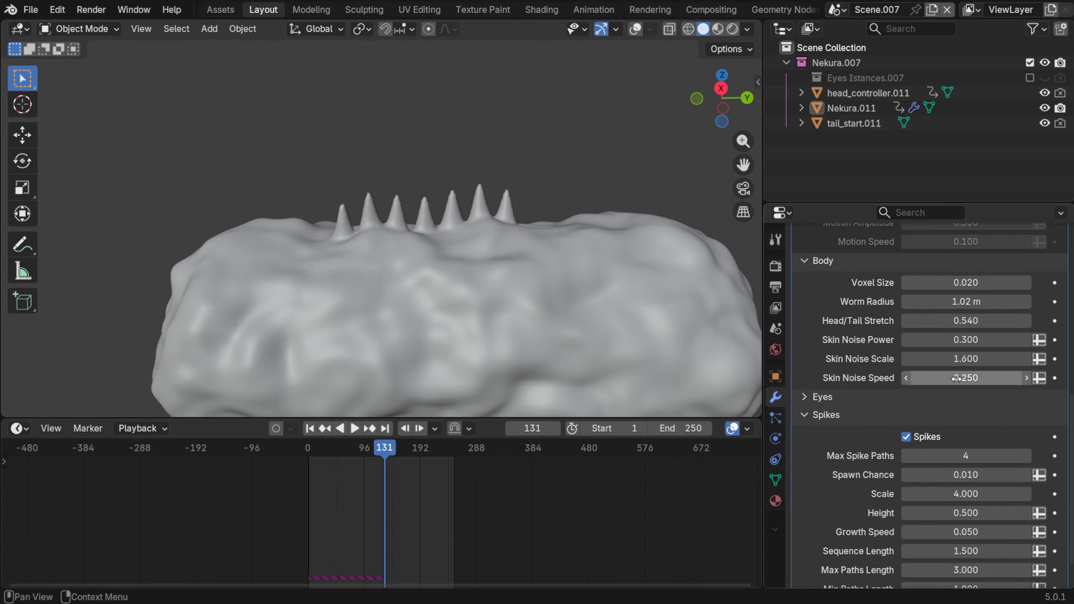
{"action": "left_click", "coordinate": [974, 314]}
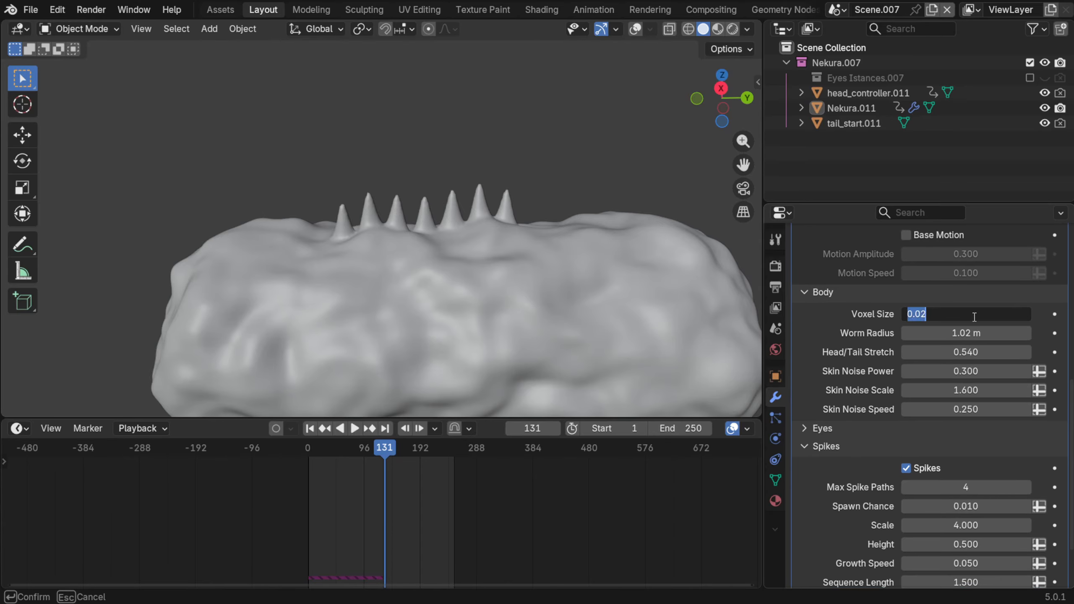
{"action": "type", "text": "0.01"}
{"action": "key", "text": "Return"}
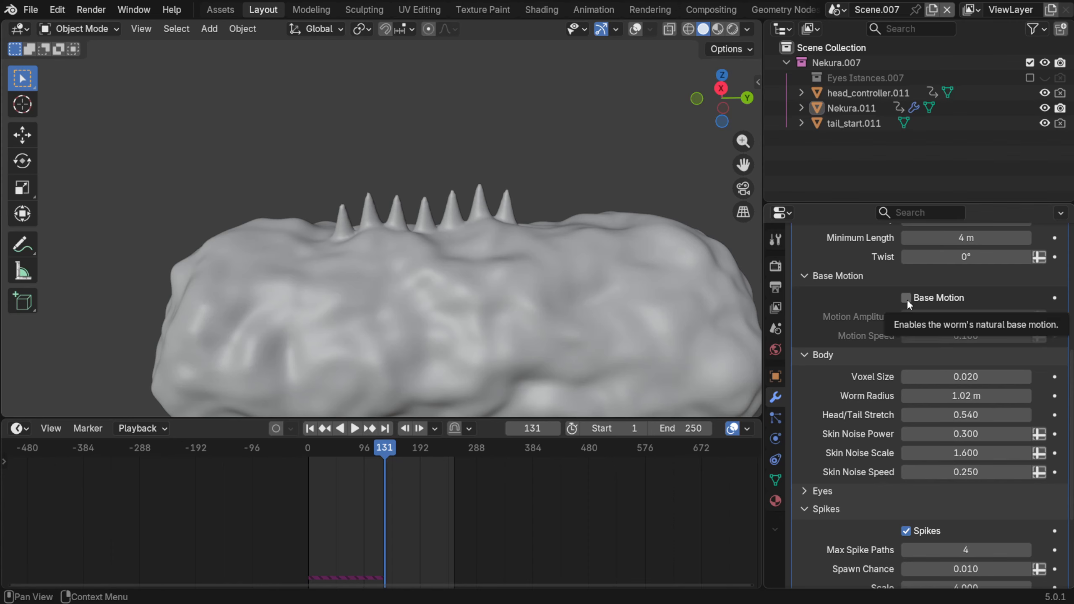
Toggle Base Motion on and off to compare the spikes, and leave it enabled
{"action": "left_click", "coordinate": [907, 298]}
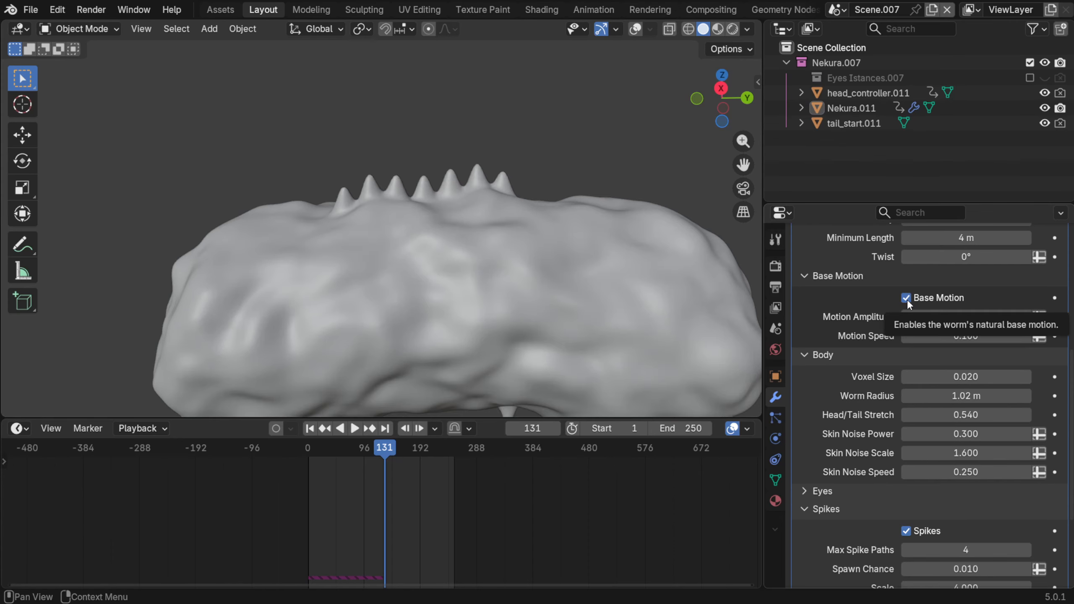
{"action": "left_click", "coordinate": [906, 298]}
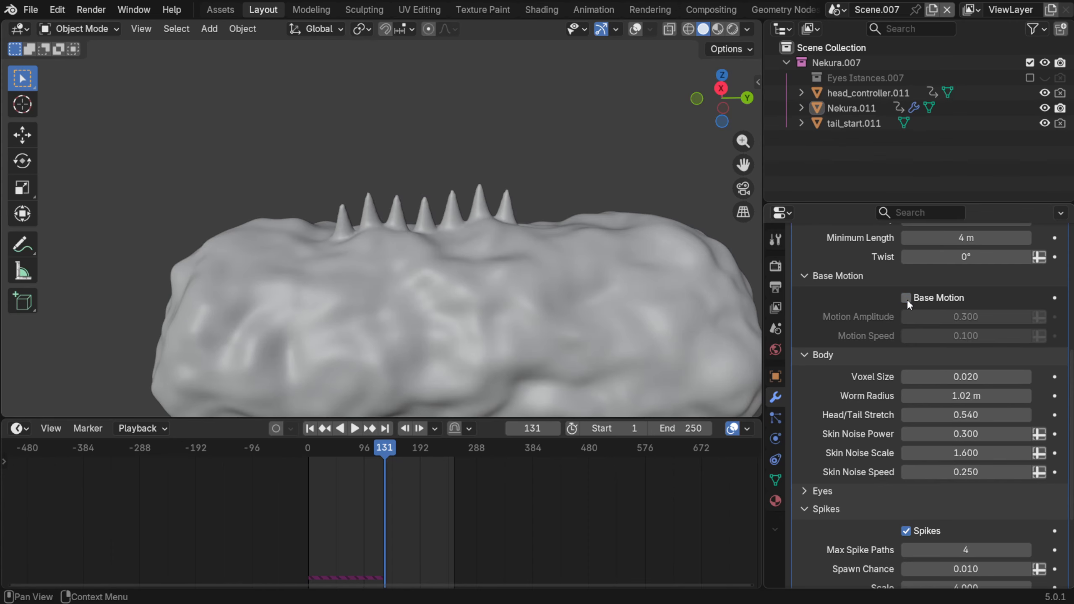
{"action": "left_click", "coordinate": [907, 298]}
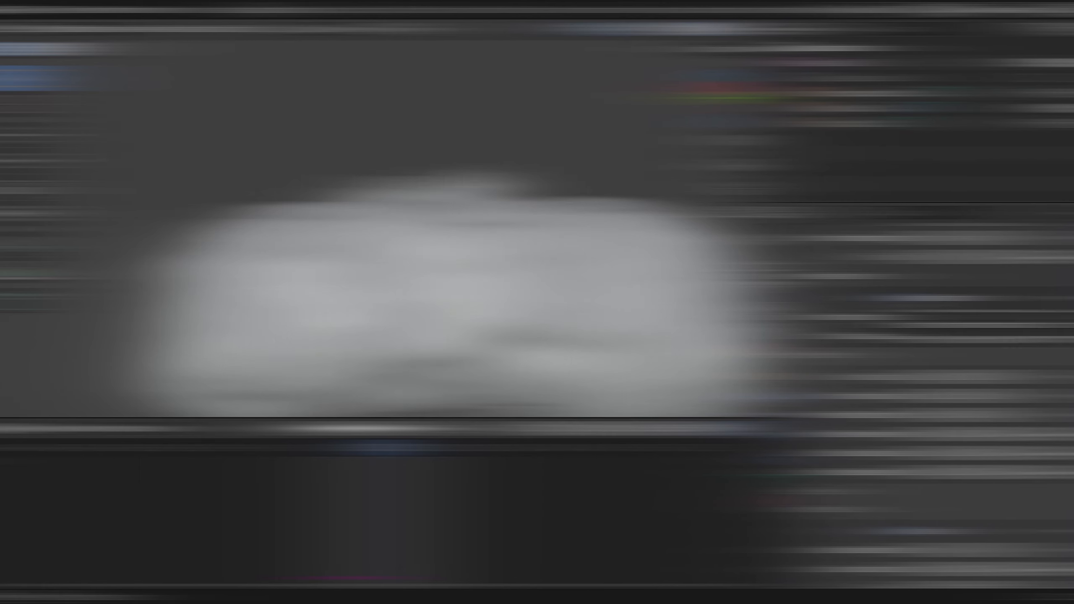
Try a spike Height of 1, and then set the Height to 0.7
{"action": "scroll", "coordinate": [963, 424], "scroll_direction": "down", "scroll_amount": 3}
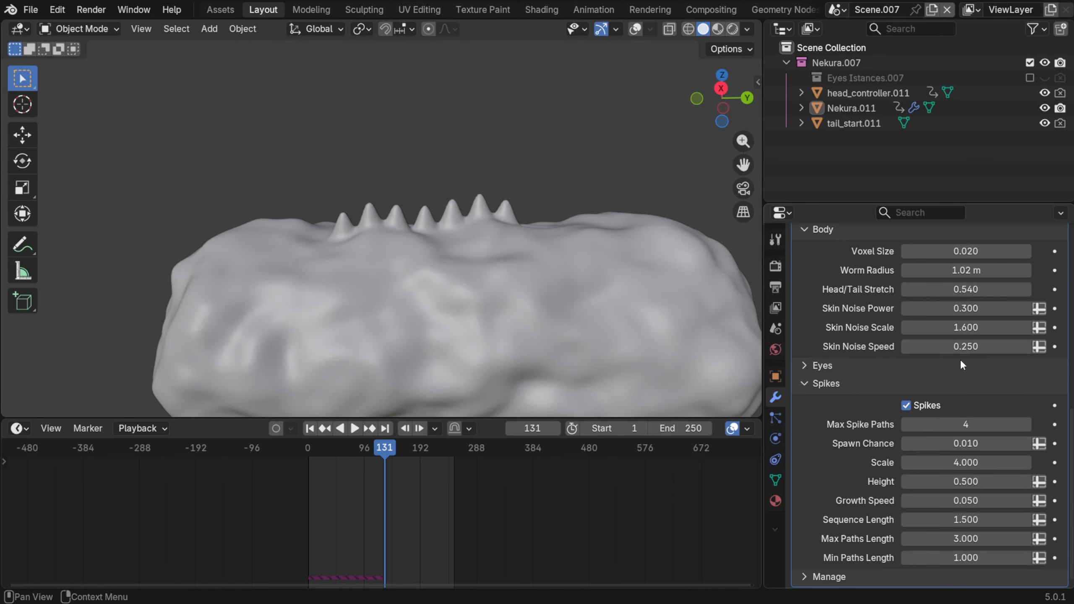
{"action": "left_click", "coordinate": [949, 481]}
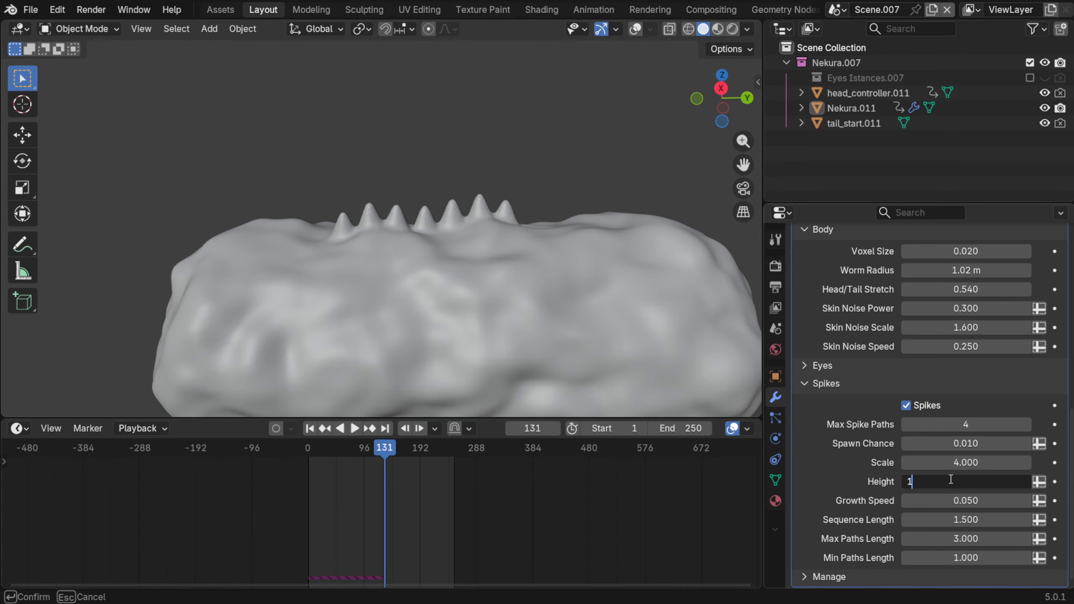
{"action": "type", "text": "1"}
{"action": "key", "text": "Return"}
{"action": "left_click", "coordinate": [957, 481]}
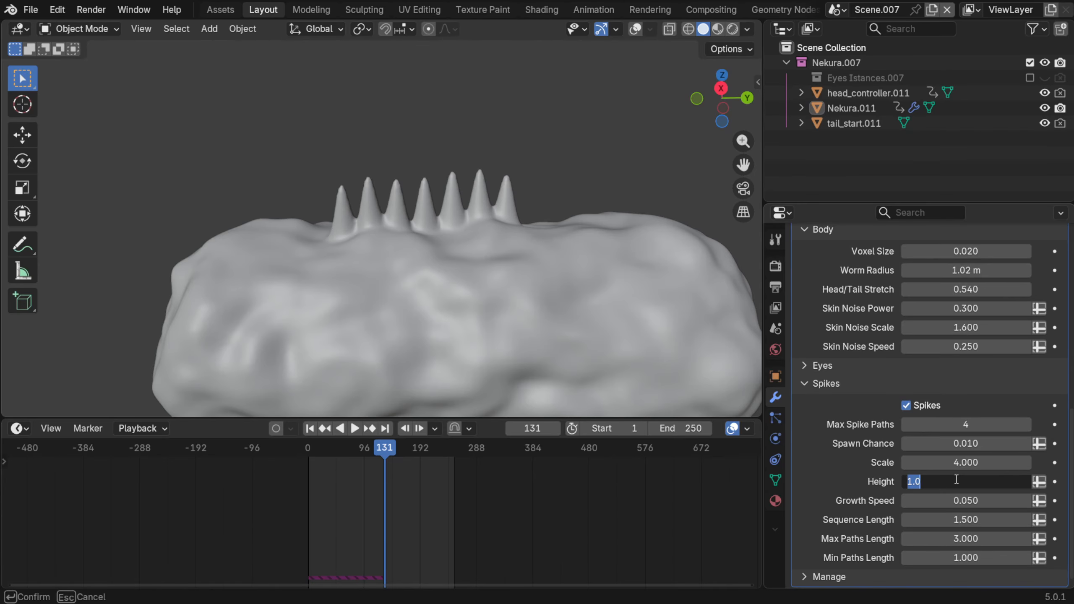
{"action": "type", "text": ".7"}
{"action": "key", "text": "Return"}
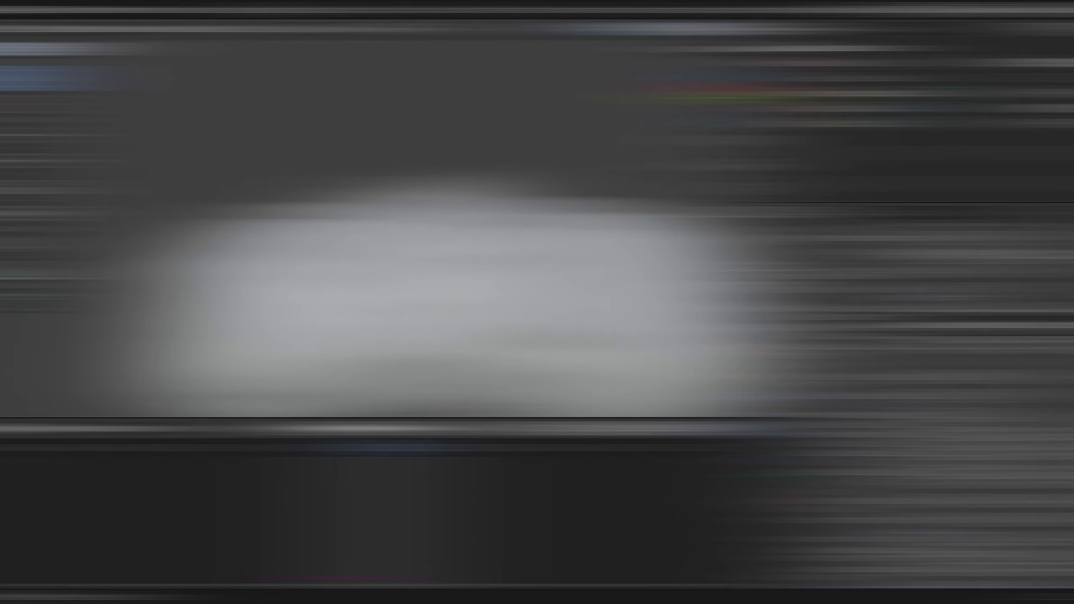
Toggle Base Motion off and on to compare the spikes, and try a Motion Amplitude of 0
{"action": "left_click", "coordinate": [907, 298]}
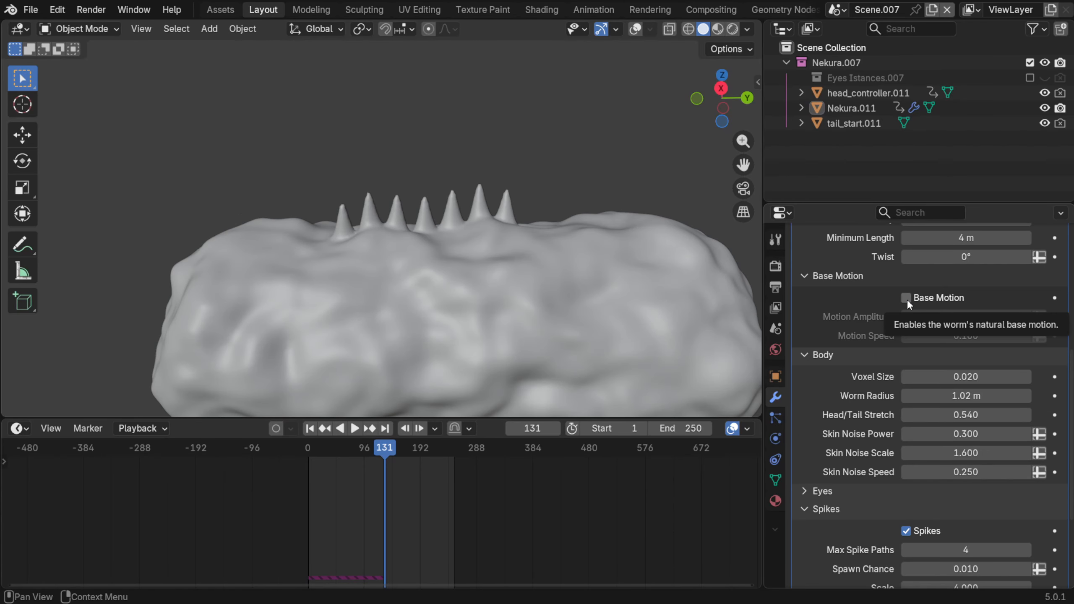
{"action": "left_click", "coordinate": [907, 298]}
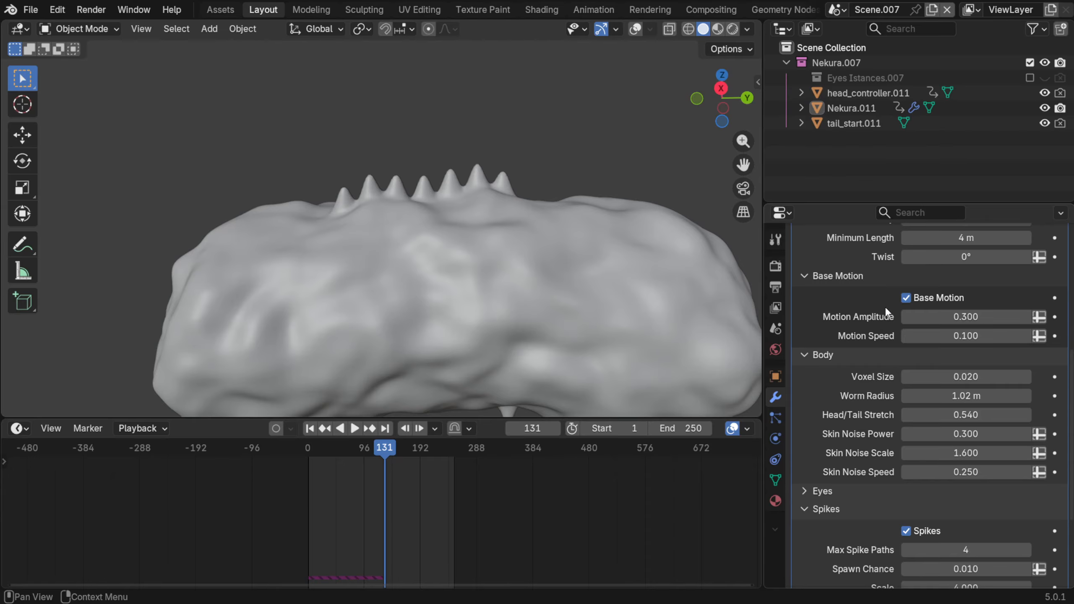
{"action": "left_click", "coordinate": [970, 316]}
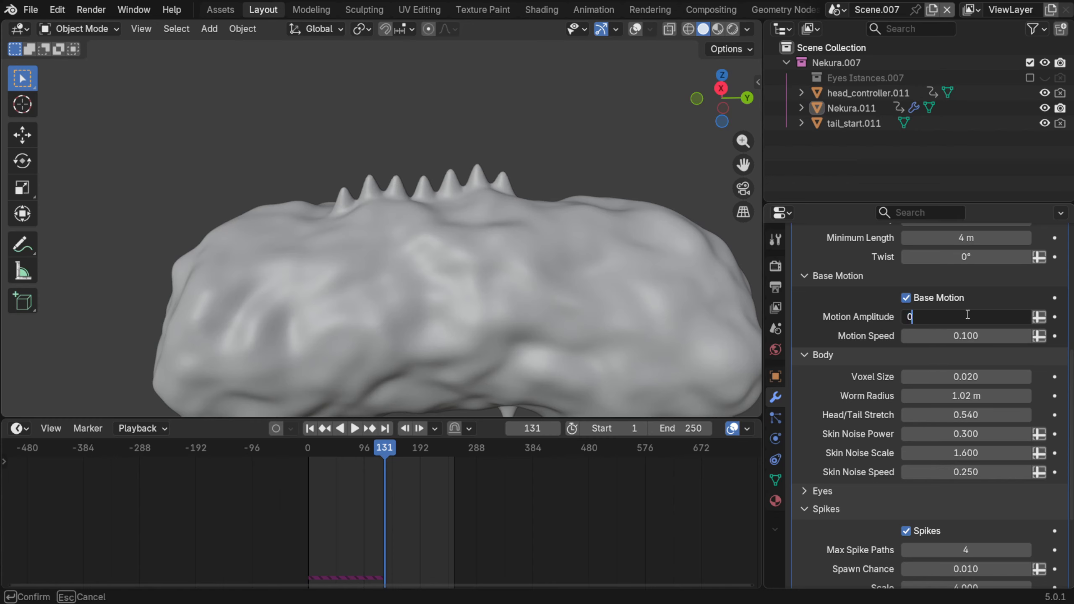
{"action": "key", "text": "Return"}
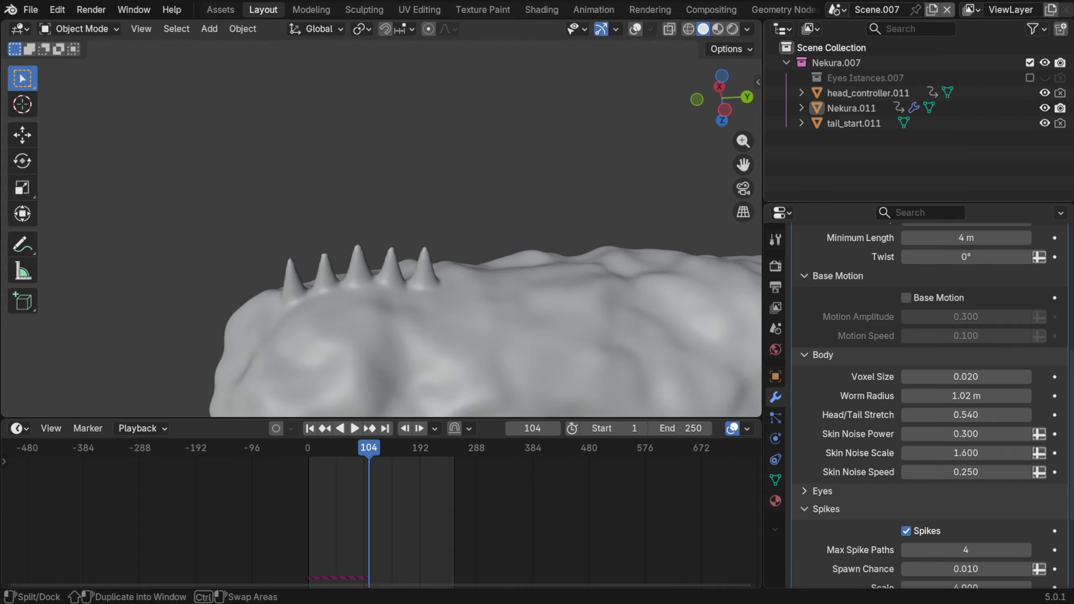
Open the Geometry Nodes workspace and bring the Spike Shape frame's Float Curve into close view
{"action": "left_click", "coordinate": [783, 9]}
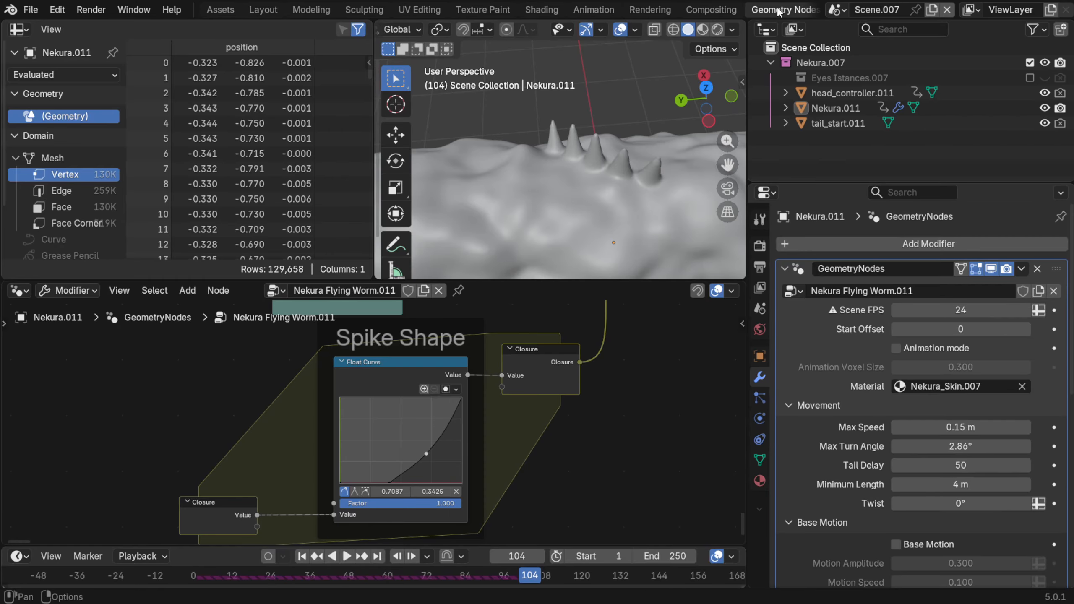
{"action": "scroll", "coordinate": [586, 361], "scroll_direction": "down", "scroll_amount": 12}
{"action": "middle_click_drag", "start_coordinate": [578, 369], "coordinate": [536, 416]}
{"action": "scroll", "coordinate": [487, 452], "scroll_direction": "up", "scroll_amount": 5}
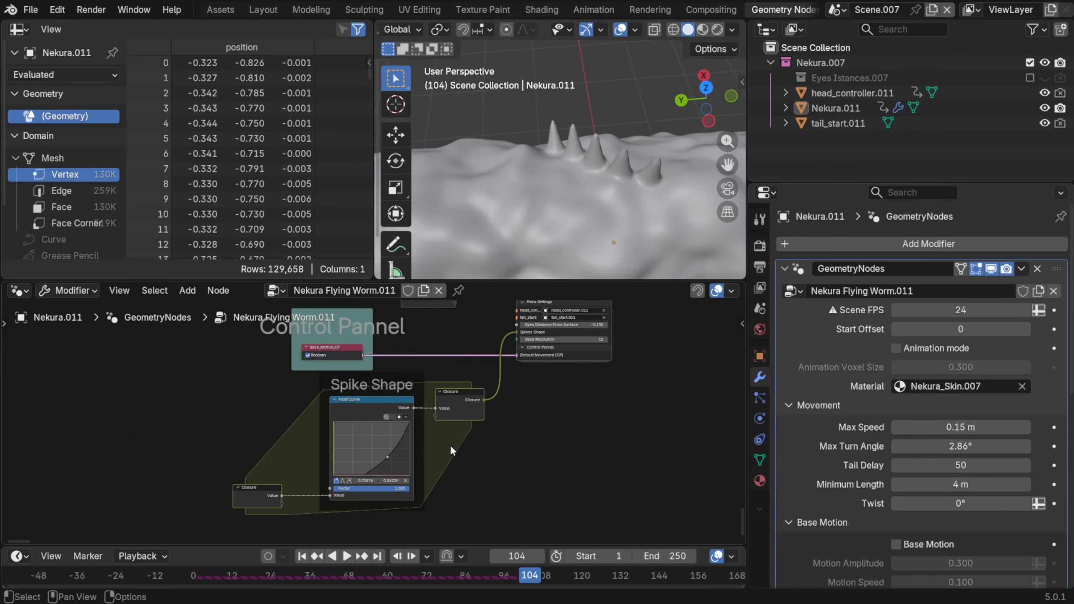
{"action": "middle_click_drag", "start_coordinate": [384, 449], "coordinate": [415, 415]}
{"action": "scroll", "coordinate": [415, 415], "scroll_direction": "up", "scroll_amount": 2}
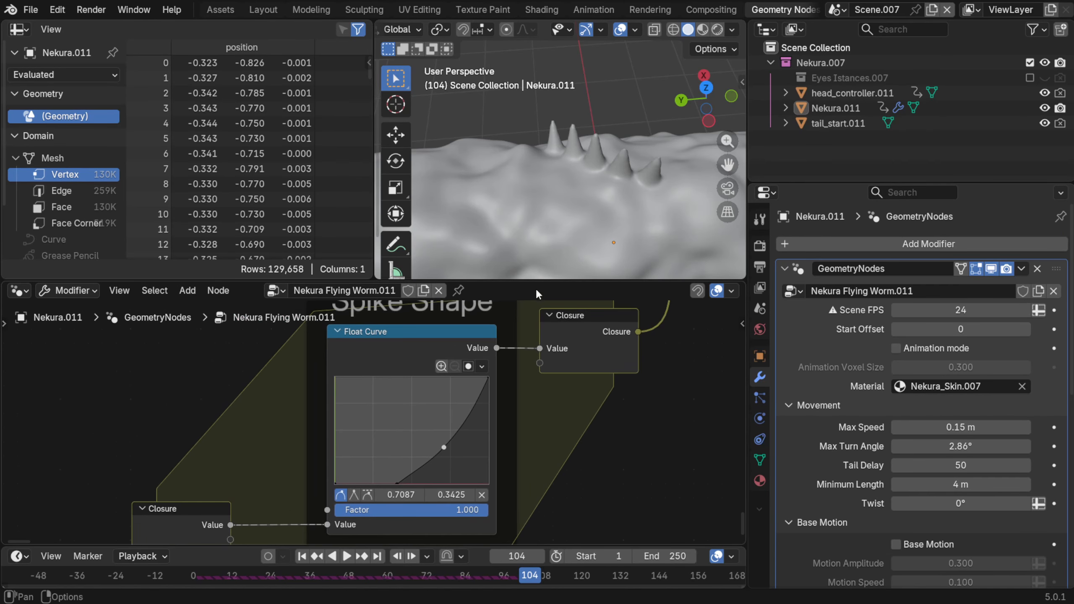
Reshape the Spike Shape Float Curve by adding an upper point and moving the lower point to about 0.86, 0.20
{"action": "middle_click_drag", "start_coordinate": [585, 186], "coordinate": [617, 191]}
{"action": "scroll", "coordinate": [585, 172], "scroll_direction": "down", "scroll_amount": 6}
{"action": "scroll", "coordinate": [584, 171], "scroll_direction": "up", "scroll_amount": 7}
{"action": "left_click_drag", "start_coordinate": [472, 409], "coordinate": [468, 405]}
{"action": "left_click_drag", "start_coordinate": [443, 446], "coordinate": [462, 458]}
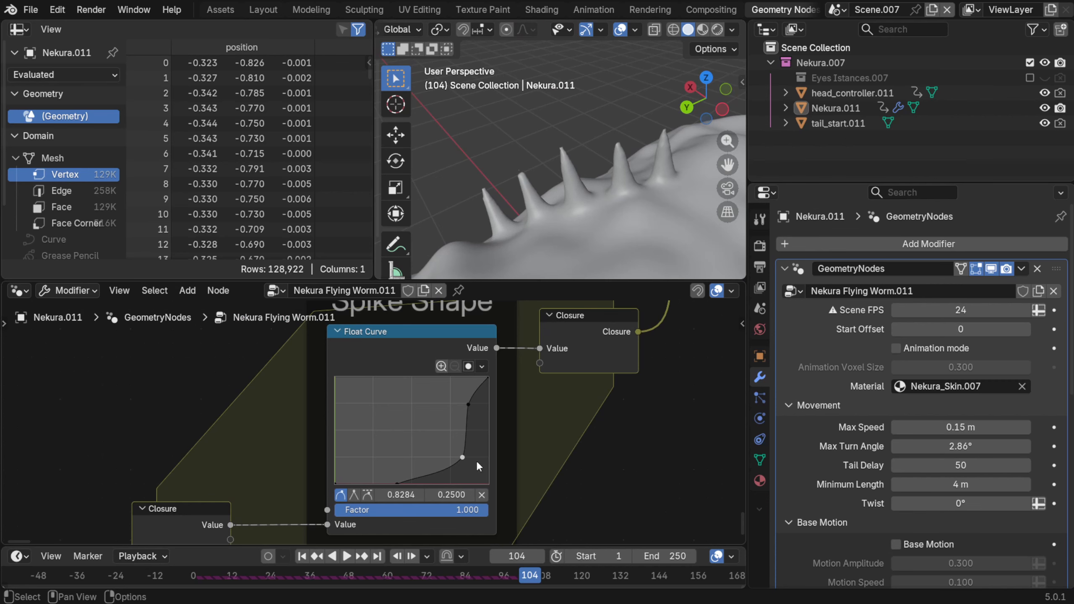
{"action": "left_click_drag", "start_coordinate": [474, 407], "coordinate": [474, 407]}
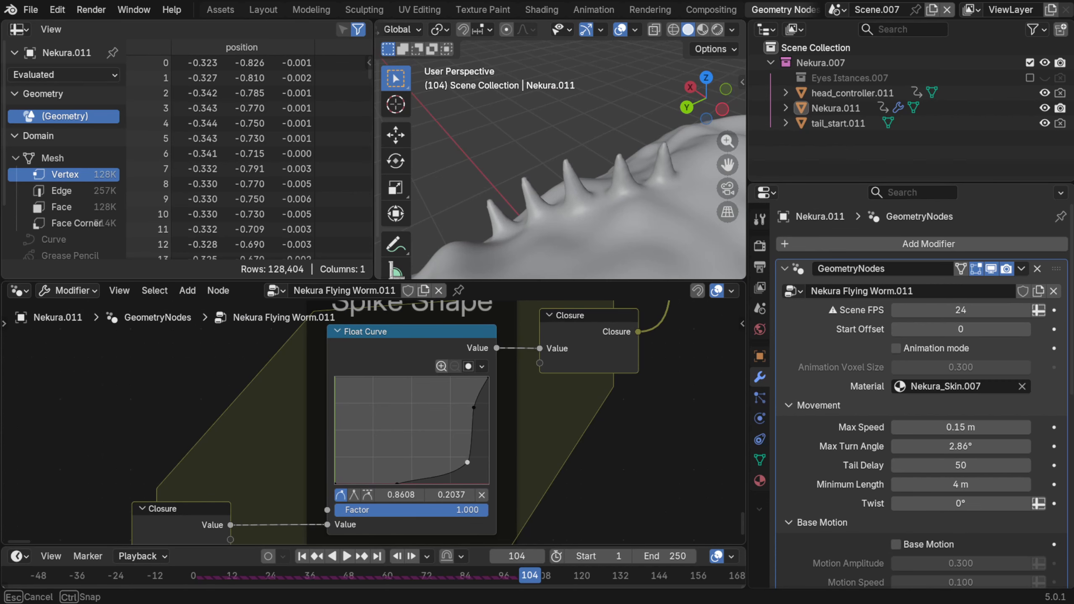
{"action": "left_click_drag", "start_coordinate": [467, 462], "coordinate": [468, 462]}
{"action": "middle_click_drag", "start_coordinate": [586, 241], "coordinate": [596, 144]}
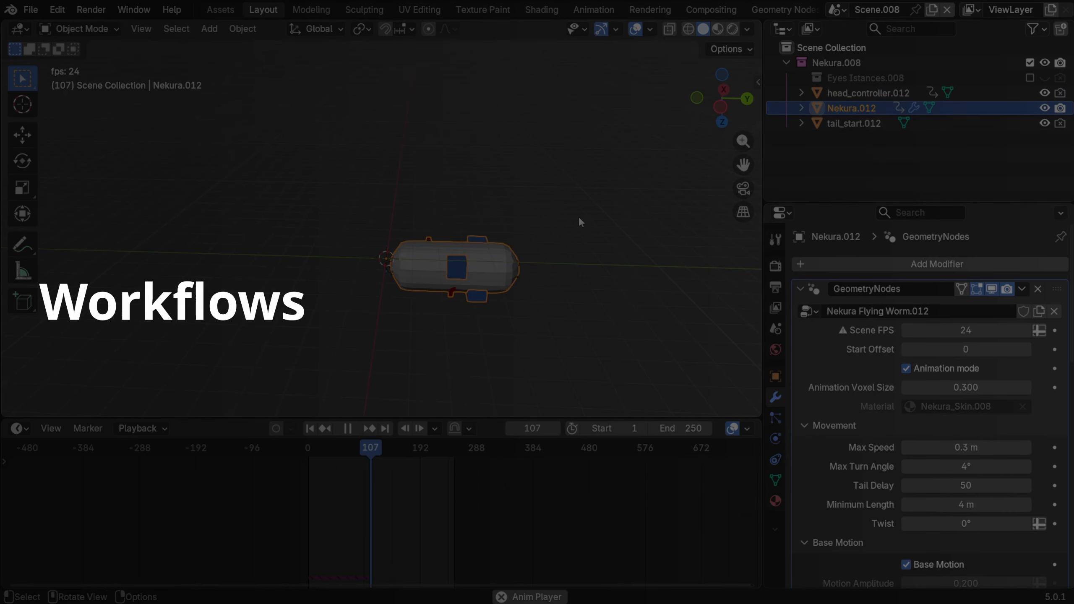
Select head_controller.012 in the Nekura.008 collection and insert its first keyframe at frame 1
{"action": "left_click", "coordinate": [853, 96]}
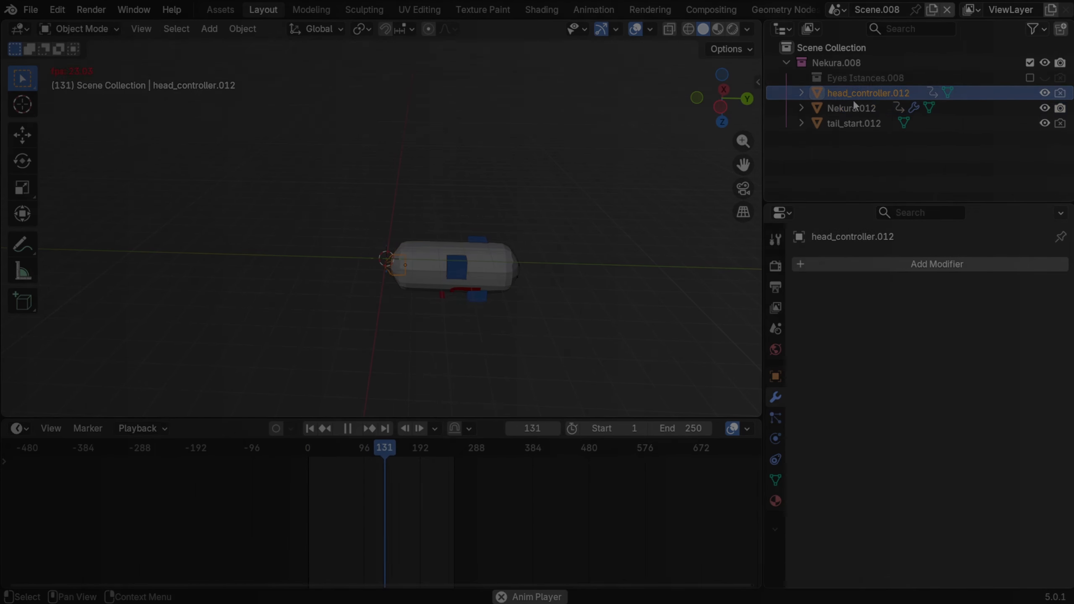
{"action": "right_click", "coordinate": [670, 127], "text": "shift"}
{"action": "mouse_move", "coordinate": [423, 263]}
{"action": "middle_mouse_down"}
{"action": "mouse_move", "coordinate": [369, 264]}
{"action": "mouse_move", "coordinate": [410, 273]}
{"action": "mouse_move", "coordinate": [425, 250]}
{"action": "mouse_move", "coordinate": [460, 267]}
{"action": "mouse_move", "coordinate": [431, 264]}
{"action": "middle_mouse_up"}
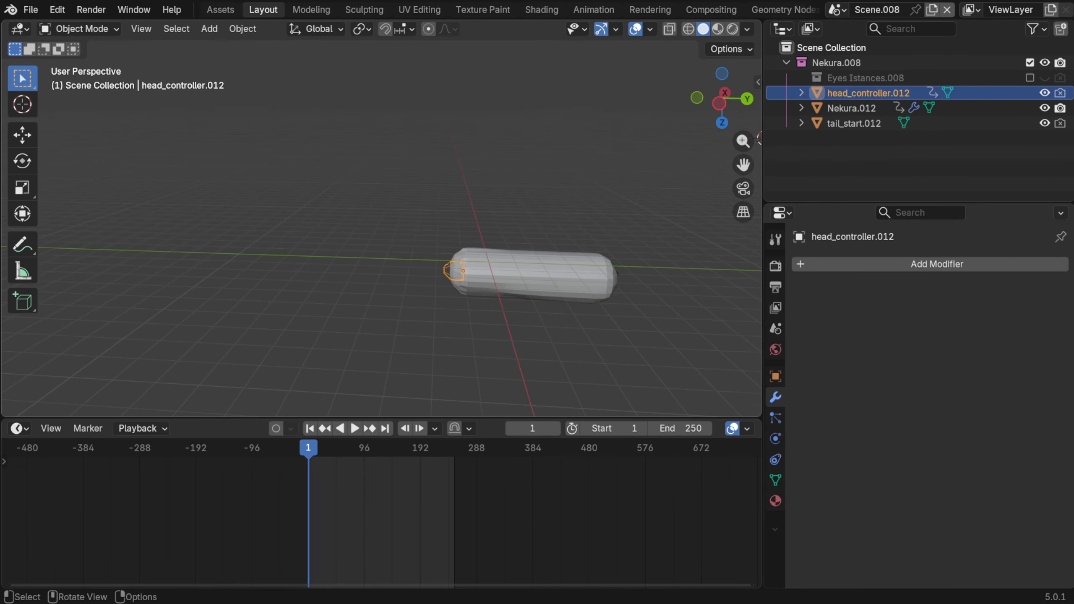
{"action": "key", "text": "k"}
{"action": "left_click", "coordinate": [472, 302]}
Play the animation to around frame 33, move the head controller ahead of the worm, and keyframe it
{"action": "key", "text": "space"}
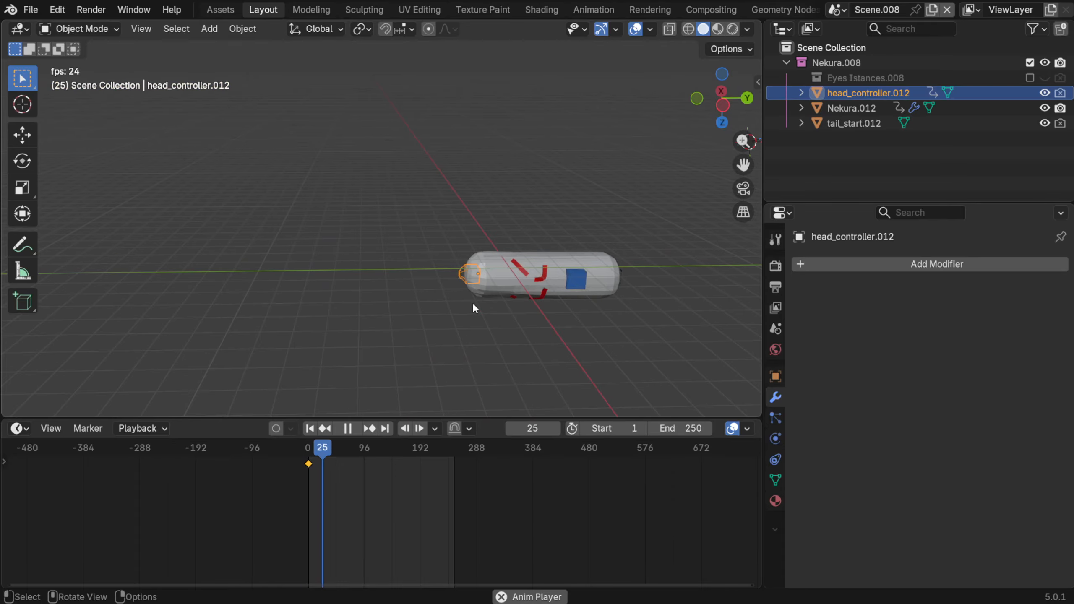
{"action": "key", "text": "space"}
{"action": "key", "text": "g"}
{"action": "left_click", "coordinate": [388, 304]}
{"action": "key", "text": "k"}
{"action": "left_click", "coordinate": [388, 303]}
Advance the animation to frame 61, move the head controller to a new position, and keyframe it
{"action": "key", "text": "space"}
{"action": "key", "text": "space"}
{"action": "key", "text": "g"}
{"action": "left_click", "coordinate": [282, 218]}
{"action": "key", "text": "k"}
{"action": "middle_click_drag", "start_coordinate": [283, 218], "coordinate": [390, 262]}
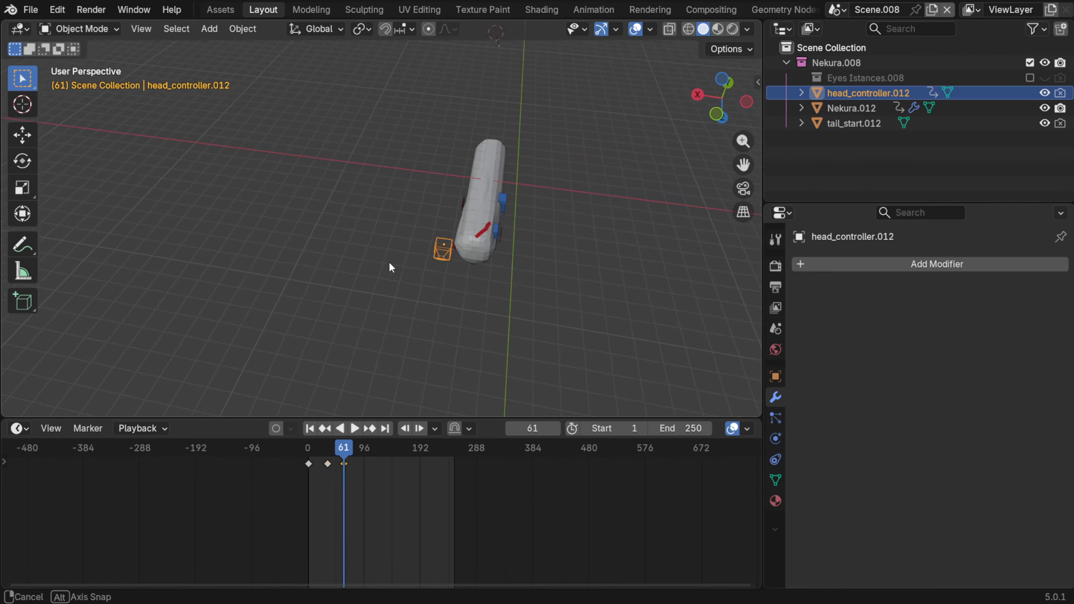
Play on past frame 61, reposition the head controller to steer the worm, and insert another keyframe
{"action": "key", "text": "space"}
{"action": "key", "text": "space"}
{"action": "key", "text": "g"}
{"action": "left_click", "coordinate": [390, 307]}
{"action": "key", "text": "k"}
{"action": "middle_click_drag", "start_coordinate": [390, 308], "coordinate": [452, 230]}
Jump further ahead in the timeline, move the head controller farther away, and keyframe that position
{"action": "left_click", "coordinate": [393, 448]}
{"action": "key", "text": "g"}
{"action": "left_click", "coordinate": [475, 126]}
{"action": "key", "text": "k"}
{"action": "left_click", "coordinate": [475, 127]}
Replay the animation from the first frame to review how the worm follows the keyframed head controller
{"action": "left_click", "coordinate": [311, 429]}
{"action": "key", "text": "space"}
{"action": "key", "text": "space"}
{"action": "scroll", "coordinate": [322, 359], "scroll_direction": "down", "scroll_amount": 3}
{"action": "left_click", "coordinate": [311, 429]}
{"action": "key", "text": "space"}
{"action": "key", "text": "space"}
Scrub to an earlier part of the path, shift the head controller there, and keyframe the adjusted position
{"action": "left_click_drag", "start_coordinate": [334, 448], "coordinate": [347, 449]}
{"action": "middle_click_drag", "start_coordinate": [525, 220], "coordinate": [390, 284]}
{"action": "scroll", "coordinate": [390, 284], "scroll_direction": "up", "scroll_amount": 2}
{"action": "key", "text": "g"}
{"action": "left_click", "coordinate": [430, 238]}
{"action": "key", "text": "k"}
Scrub forward to the next section, move the head controller to the other side, and insert a keyframe
{"action": "left_click_drag", "start_coordinate": [349, 450], "coordinate": [380, 449]}
{"action": "key", "text": "g"}
{"action": "left_click", "coordinate": [547, 372]}
{"action": "key", "text": "k"}
{"action": "left_click", "coordinate": [542, 332]}
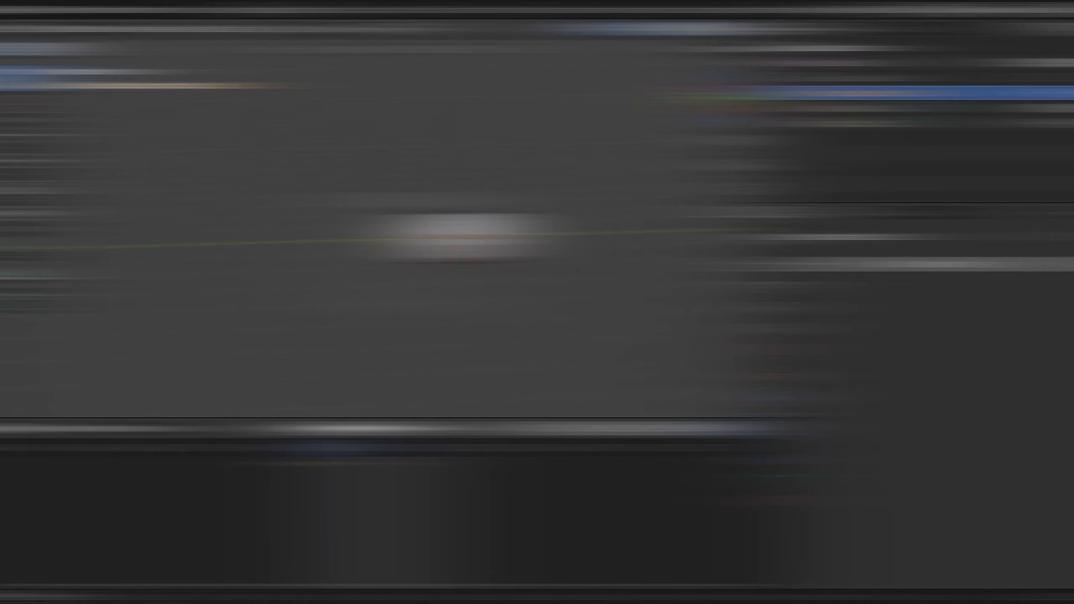
Move head_controller.012 to the worm's front end, insert a Location keyframe at frame 1, and play the animation
{"action": "key", "text": "g"}
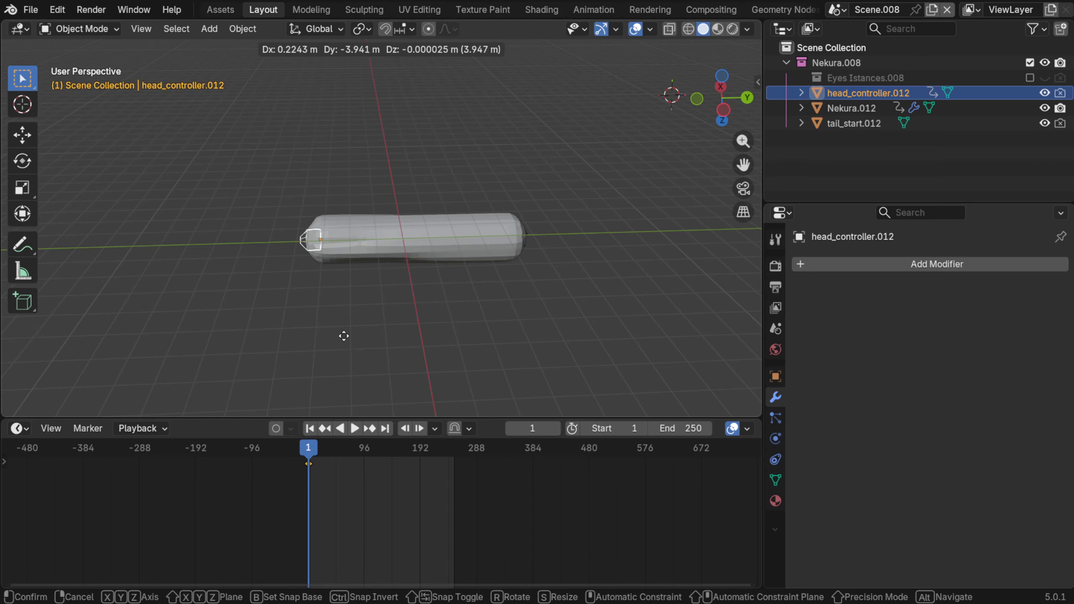
{"action": "left_click", "coordinate": [402, 334]}
{"action": "key", "text": "k"}
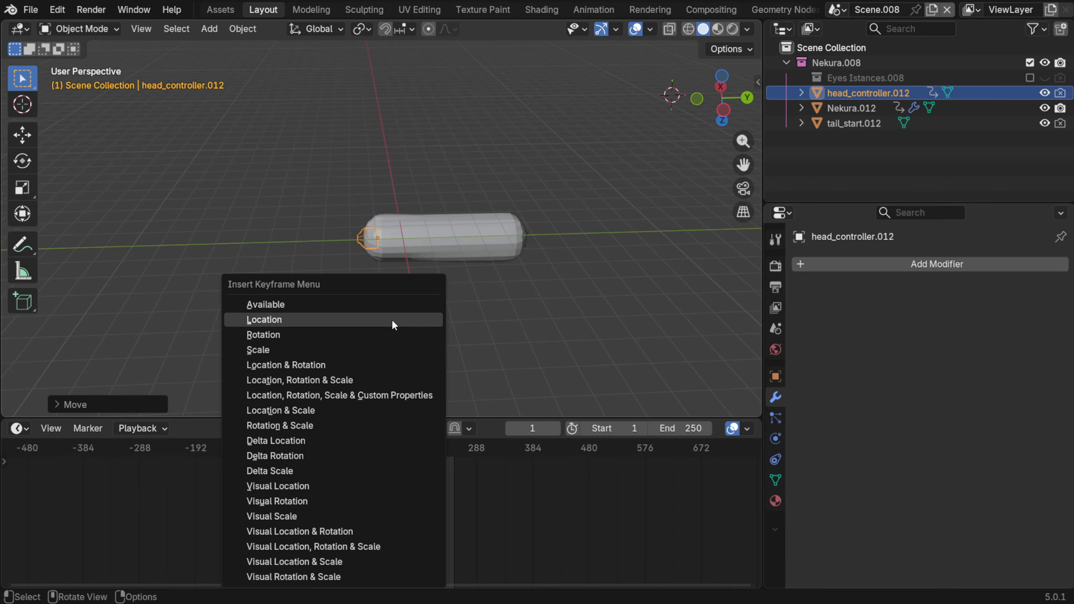
{"action": "left_click", "coordinate": [392, 319]}
{"action": "middle_click_drag", "start_coordinate": [346, 307], "coordinate": [449, 316], "text": "shift"}
{"action": "key", "text": "space"}
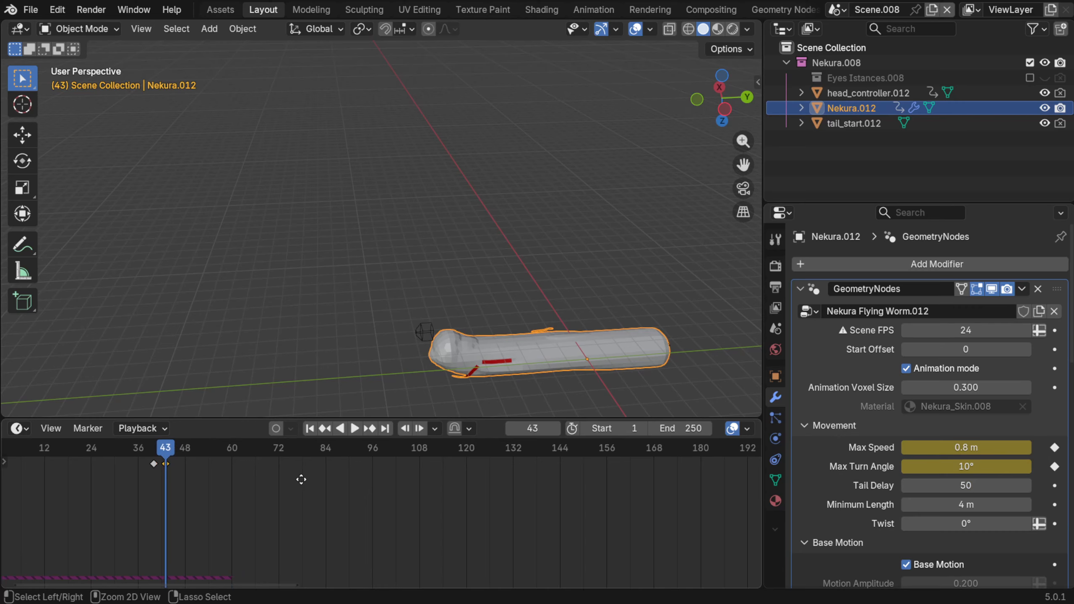
Duplicate the Max Speed and Max Turn Angle keyframes of Nekura.012 to frames 53 and 56
{"action": "mouse_move", "coordinate": [175, 457]}
{"action": "left_mouse_down"}
{"action": "mouse_move", "coordinate": [155, 474]}
{"action": "mouse_move", "coordinate": [142, 457]}
{"action": "mouse_move", "coordinate": [166, 451]}
{"action": "left_mouse_up"}
{"action": "key", "text": "shift+d"}
{"action": "left_click", "coordinate": [279, 468]}
{"action": "key", "text": "shift+d"}
{"action": "left_click", "coordinate": [208, 466]}
Animate Nekura.012's Twist from 0° at frame 43 to 180° at frame 53 with keyframes, and preview it
{"action": "key", "text": "i"}
{"action": "left_click", "coordinate": [205, 449]}
{"action": "left_click", "coordinate": [960, 524]}
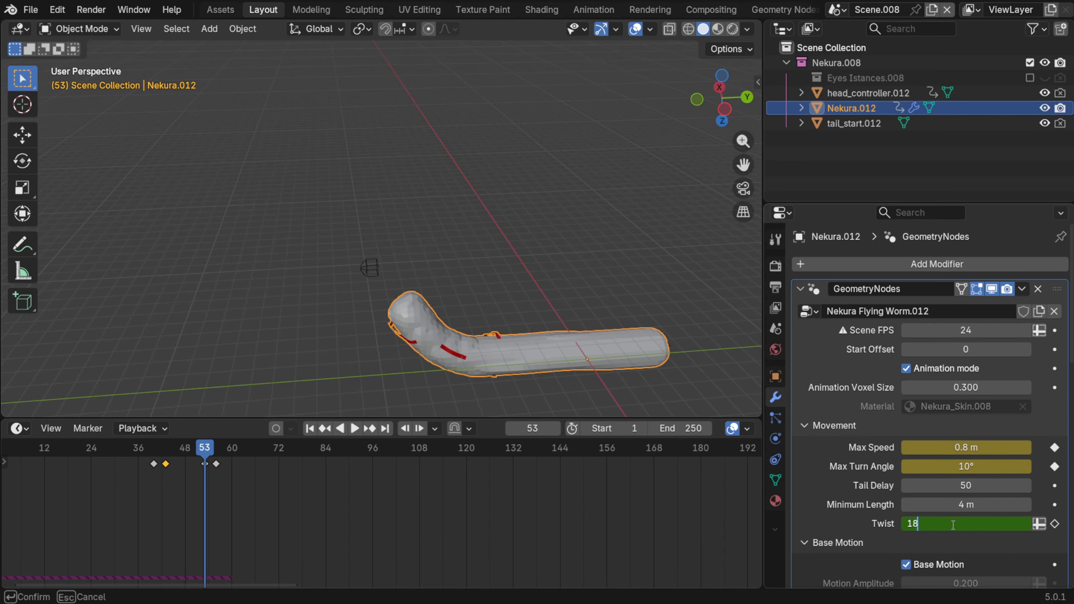
{"action": "type", "text": "180"}
{"action": "key", "text": "Return"}
{"action": "key", "text": "i"}
{"action": "key", "text": "space"}
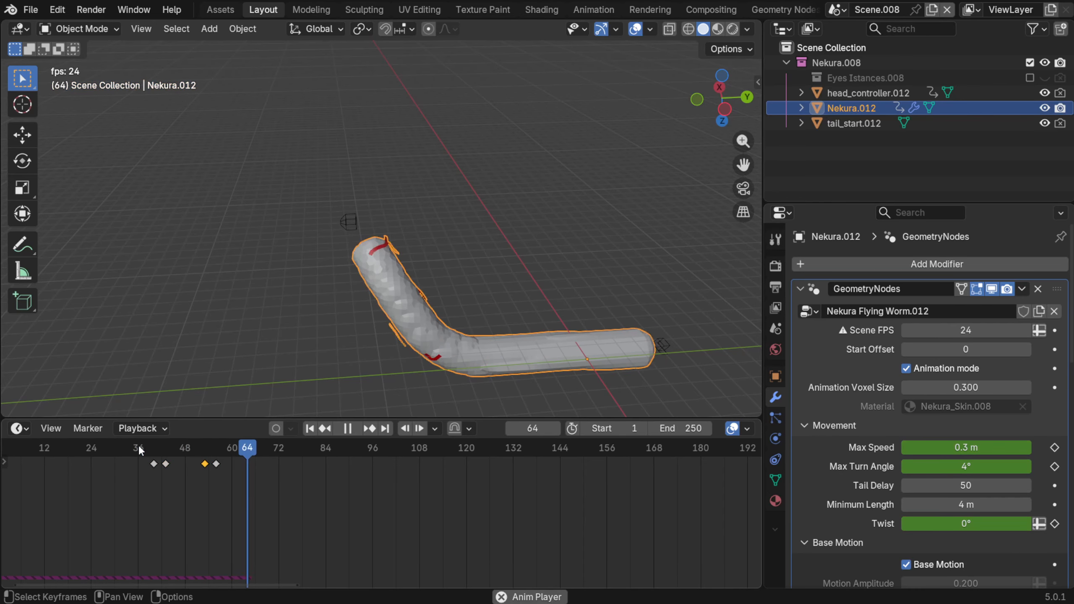
Keyframe Worm Radius at 1 m on about frame 81, then set it to 2 m at about frame 85
{"action": "key", "text": "space"}
{"action": "left_click_drag", "start_coordinate": [189, 452], "coordinate": [313, 461]}
{"action": "scroll", "coordinate": [958, 476], "scroll_direction": "down", "scroll_amount": 8}
{"action": "key", "text": "i"}
{"action": "key", "text": "space"}
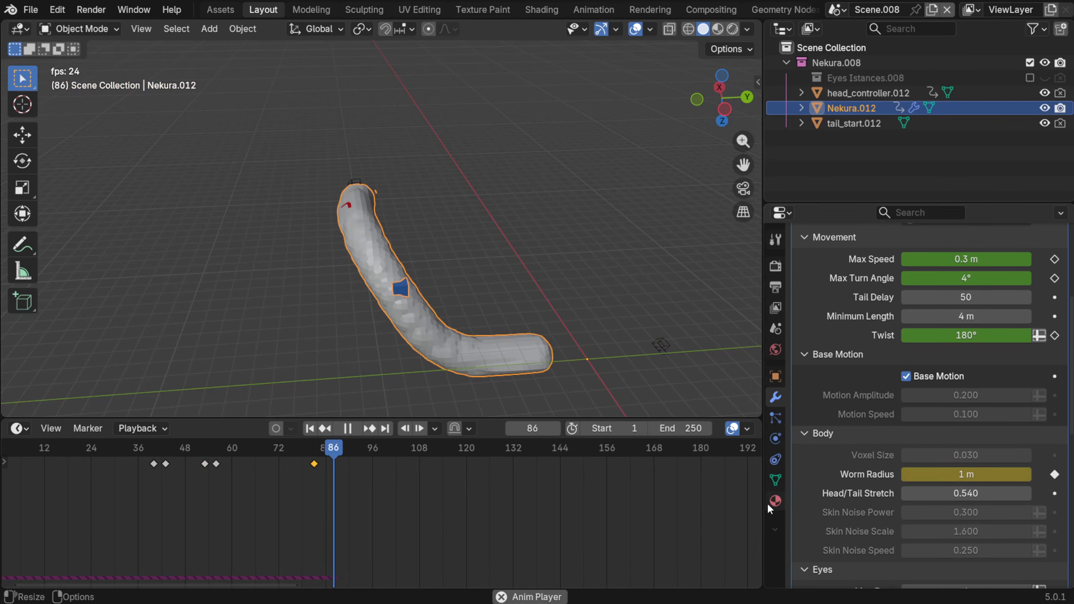
{"action": "key", "text": "space"}
{"action": "left_click", "coordinate": [330, 459]}
{"action": "left_click", "coordinate": [958, 475]}
{"action": "type", "text": "2"}
{"action": "key", "text": "Return"}
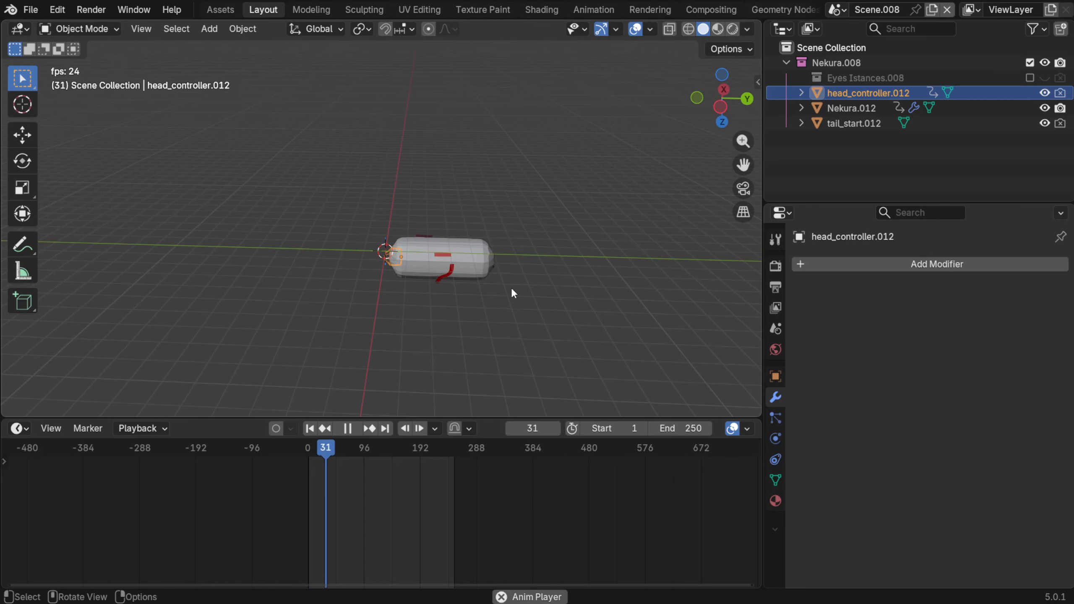
{"action": "left_click", "coordinate": [507, 282]}
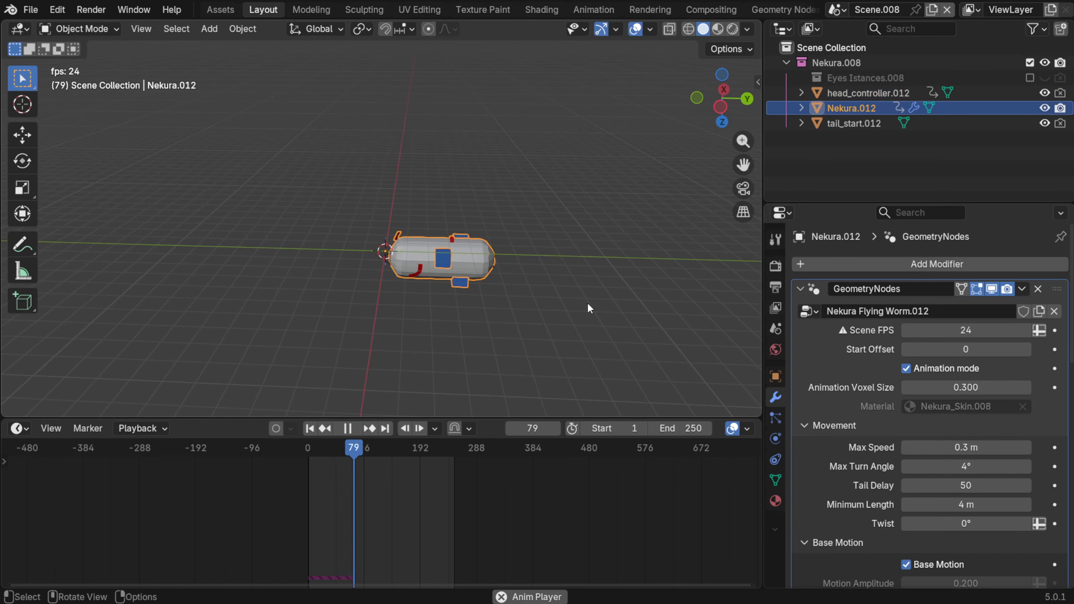
{"action": "left_click", "coordinate": [864, 95]}
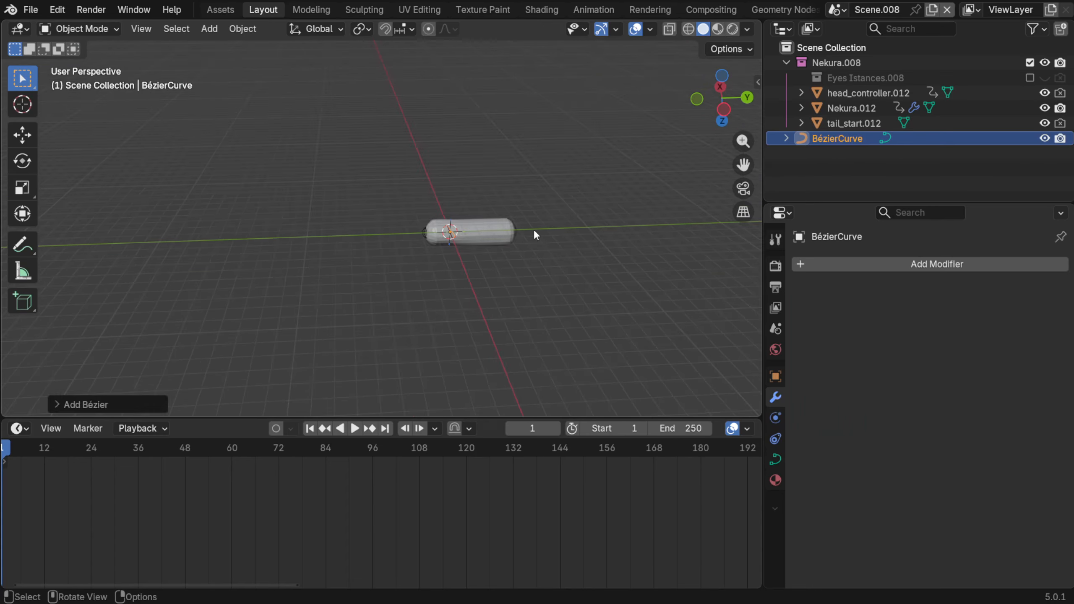
Isolate the Bézier curve in local view and, in Edit Mode, move and rotate its selected points
{"action": "key", "text": "KP_Divide"}
{"action": "key", "text": "Tab"}
{"action": "key", "text": "g"}
{"action": "left_click", "coordinate": [413, 202]}
{"action": "key", "text": "r"}
{"action": "left_click", "coordinate": [448, 228]}
{"action": "middle_click_drag", "start_coordinate": [448, 228], "coordinate": [525, 271]}
Extrude three new points from the curve's end, rotating their handles to bend the path and scaling the last handle
{"action": "key", "text": "e"}
{"action": "left_click", "coordinate": [448, 249]}
{"action": "key", "text": "r"}
{"action": "key", "text": "e"}
{"action": "left_click", "coordinate": [290, 189]}
{"action": "key", "text": "r"}
{"action": "key", "text": "e"}
{"action": "left_click", "coordinate": [563, 304]}
{"action": "key", "text": "r"}
{"action": "left_click", "coordinate": [606, 271]}
{"action": "key", "text": "s"}
Extend the curve with further extruded points and rotated handles to complete a long winding flight path
{"action": "key", "text": "e"}
{"action": "middle_click_drag", "start_coordinate": [504, 113], "coordinate": [560, 169]}
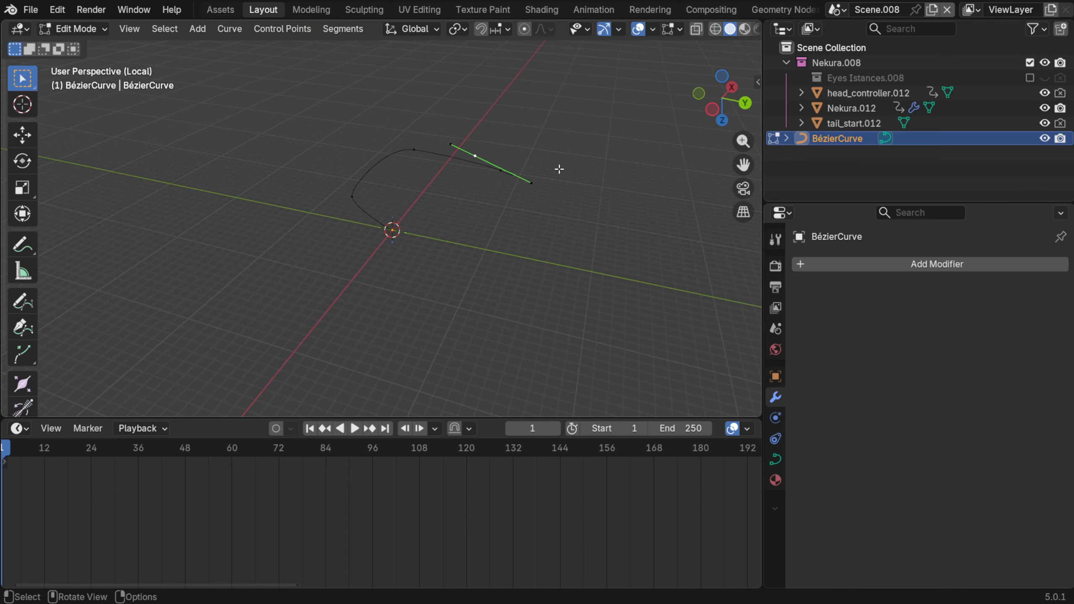
{"action": "key", "text": "e"}
{"action": "left_click", "coordinate": [506, 238]}
{"action": "middle_click_drag", "start_coordinate": [506, 238], "coordinate": [585, 310]}
{"action": "key", "text": "r"}
{"action": "left_click", "coordinate": [585, 309]}
{"action": "key", "text": "e"}
{"action": "left_click", "coordinate": [583, 182]}
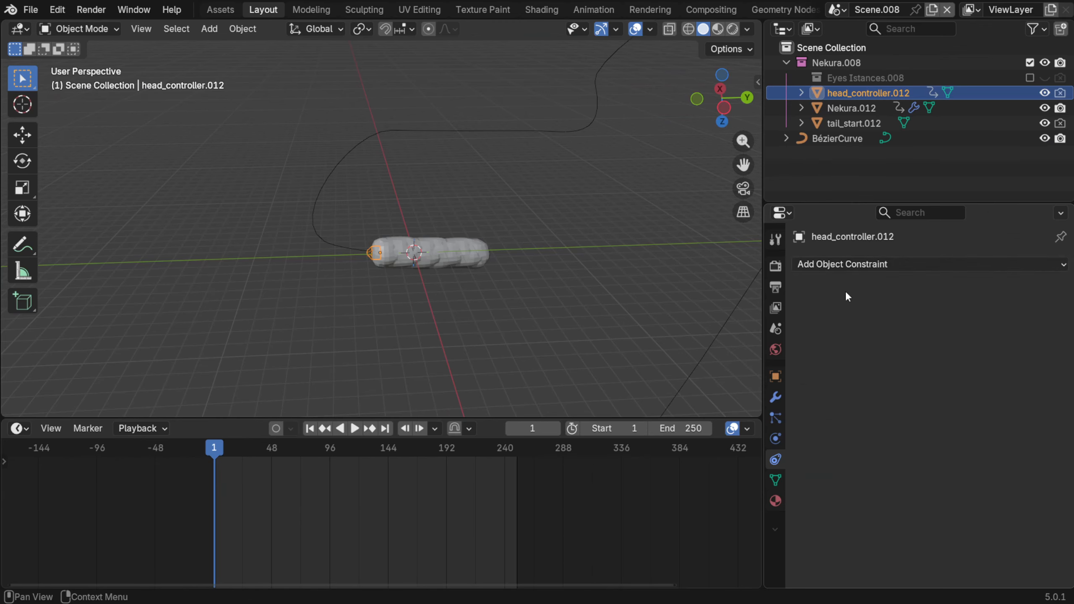
Add a Follow Path constraint to head_controller.012 targeting BézierCurve, with Fixed Position enabled
{"action": "left_click", "coordinate": [858, 264]}
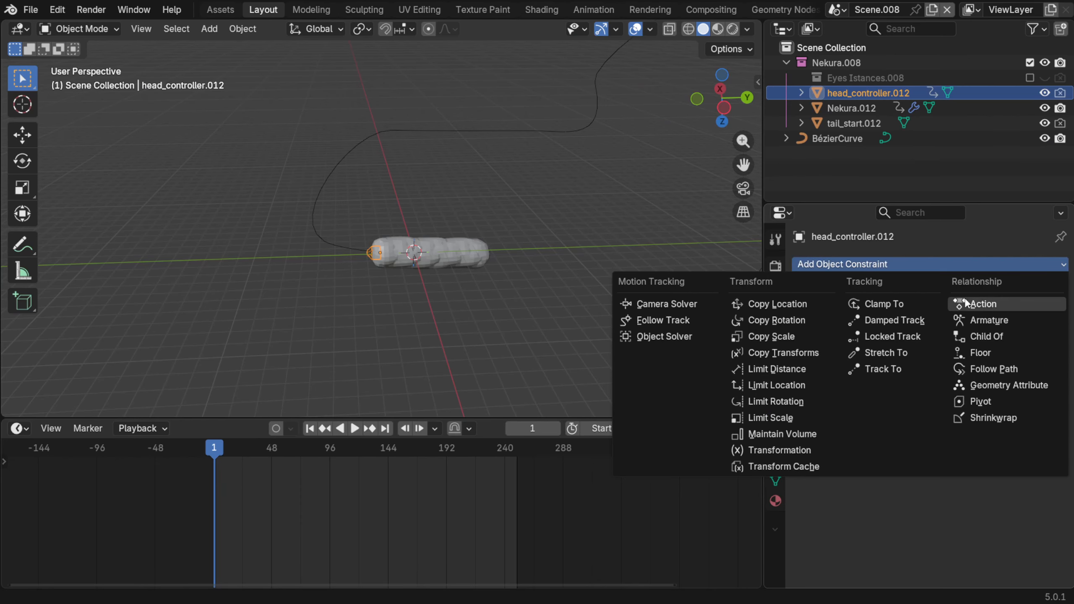
{"action": "left_click", "coordinate": [1004, 375]}
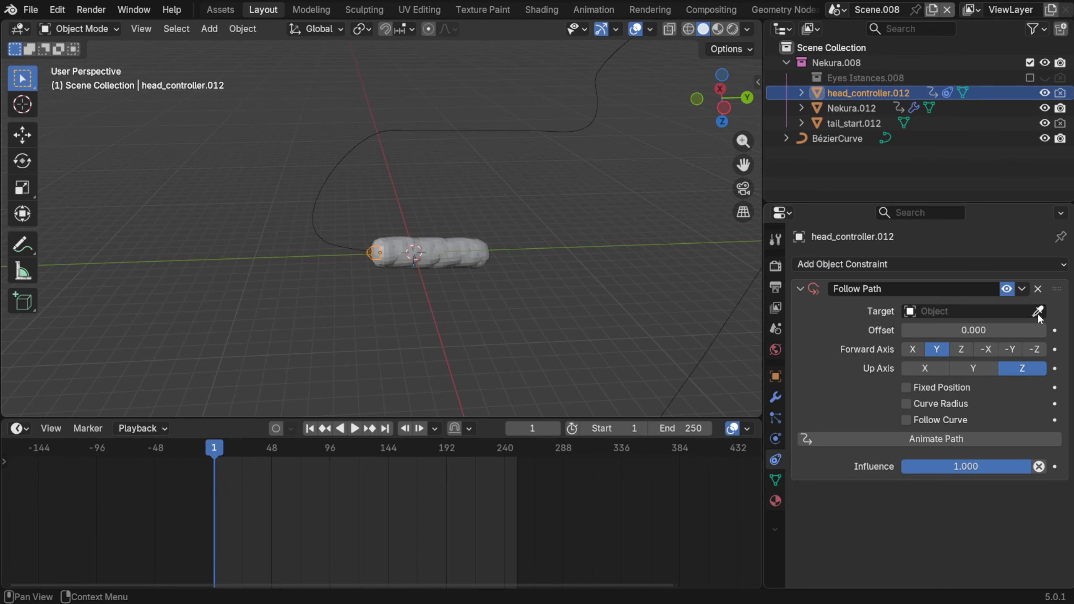
{"action": "left_click", "coordinate": [845, 142]}
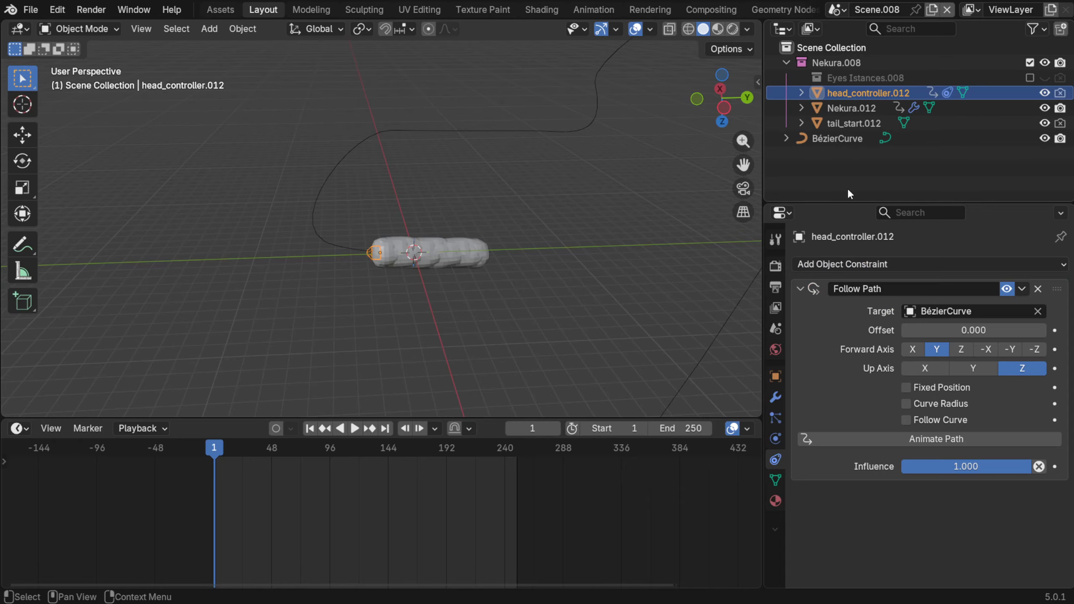
{"action": "left_click", "coordinate": [906, 388]}
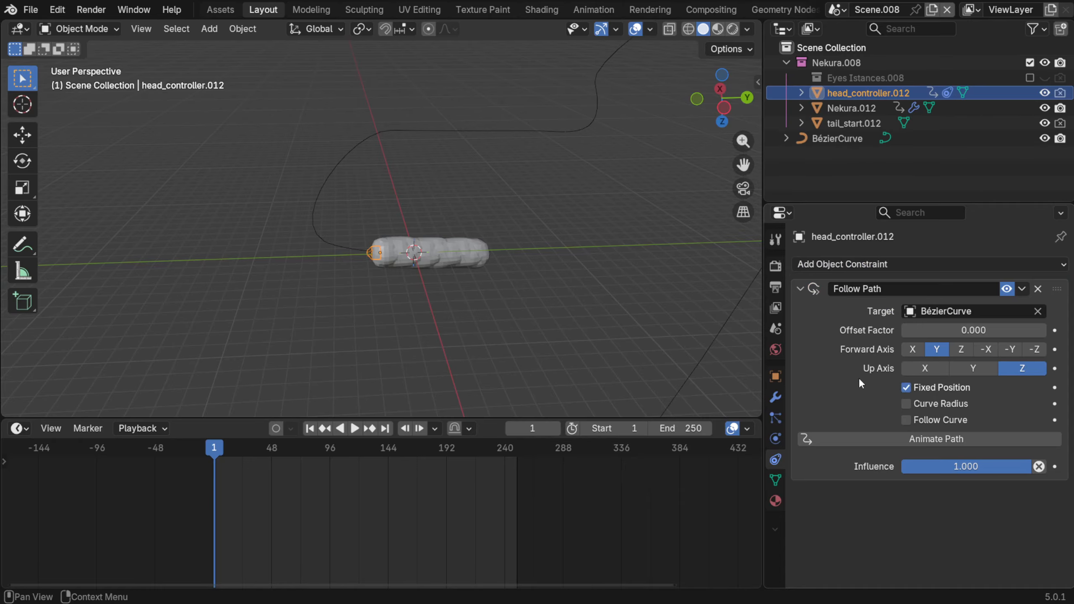
Set head_controller.012's X, Y and Z location to 0 m
{"action": "left_click", "coordinate": [782, 378]}
{"action": "left_click_drag", "start_coordinate": [971, 309], "coordinate": [970, 341]}
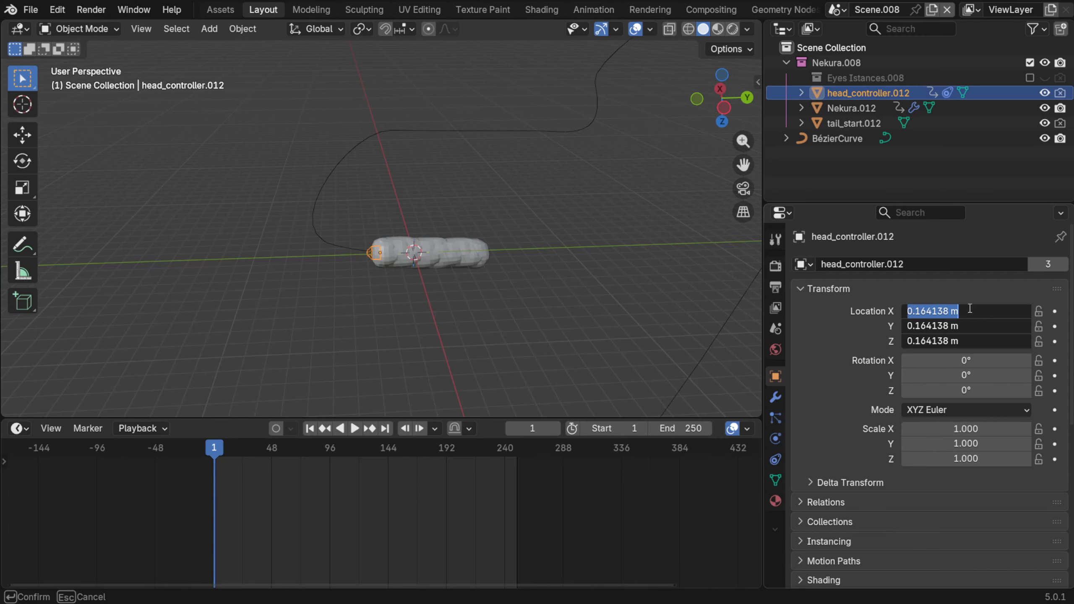
{"action": "type", "text": "0"}
{"action": "key", "text": "Return"}
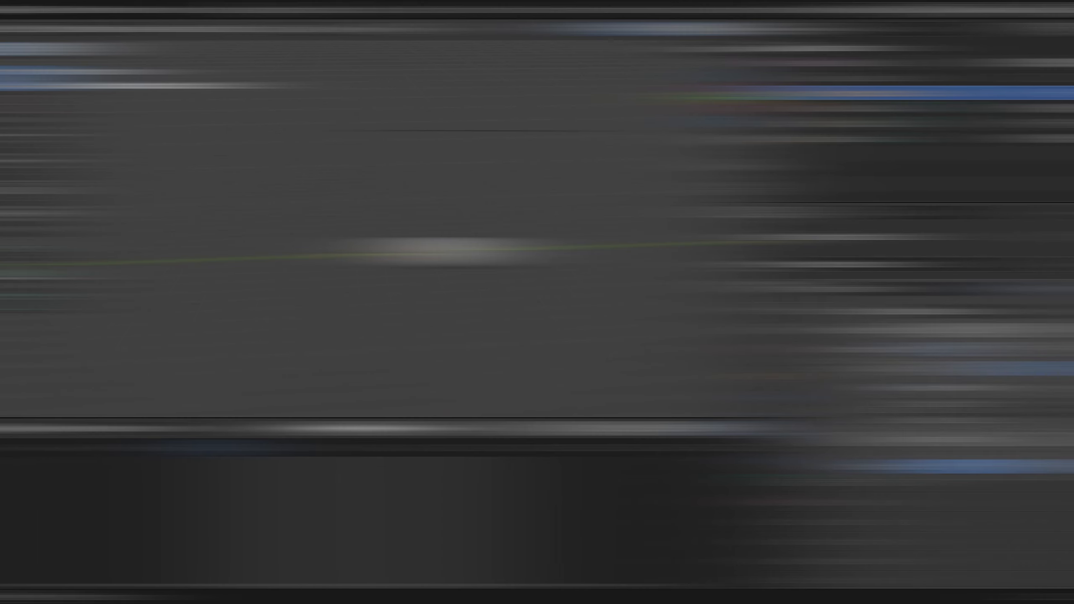
Keyframe the Follow Path Offset Factor at 0 on frame 1 and 1.000 on frame 146, then play from the start
{"action": "mouse_move", "coordinate": [968, 330]}
{"action": "left_mouse_down"}
{"action": "mouse_move", "coordinate": [991, 330]}
{"action": "mouse_move", "coordinate": [970, 330]}
{"action": "left_mouse_up"}
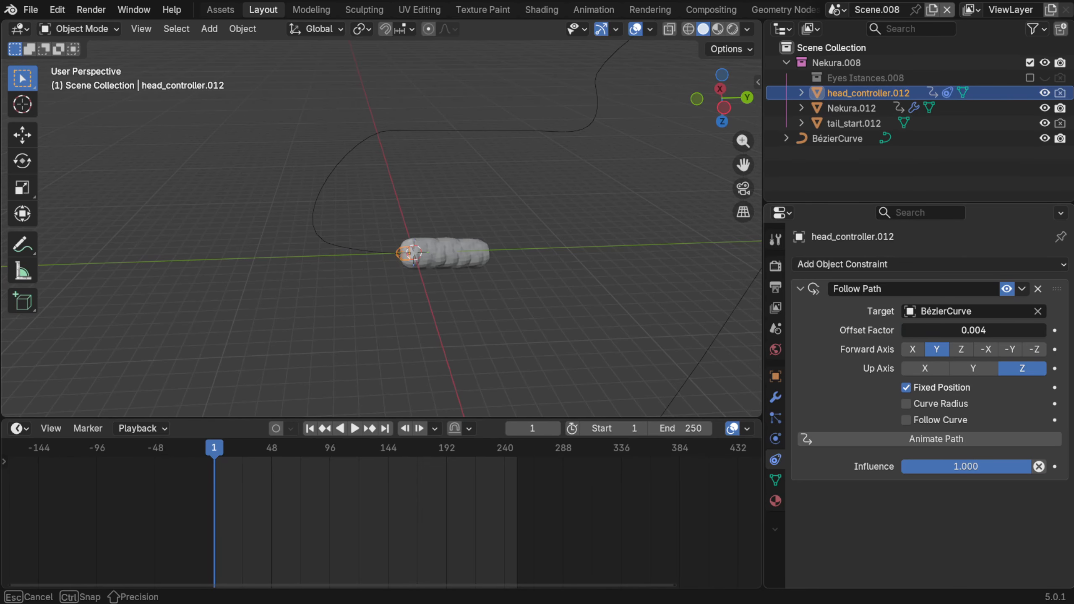
{"action": "mouse_move", "coordinate": [903, 330]}
{"action": "left_mouse_down"}
{"action": "mouse_move", "coordinate": [931, 330]}
{"action": "mouse_move", "coordinate": [901, 333]}
{"action": "left_mouse_up"}
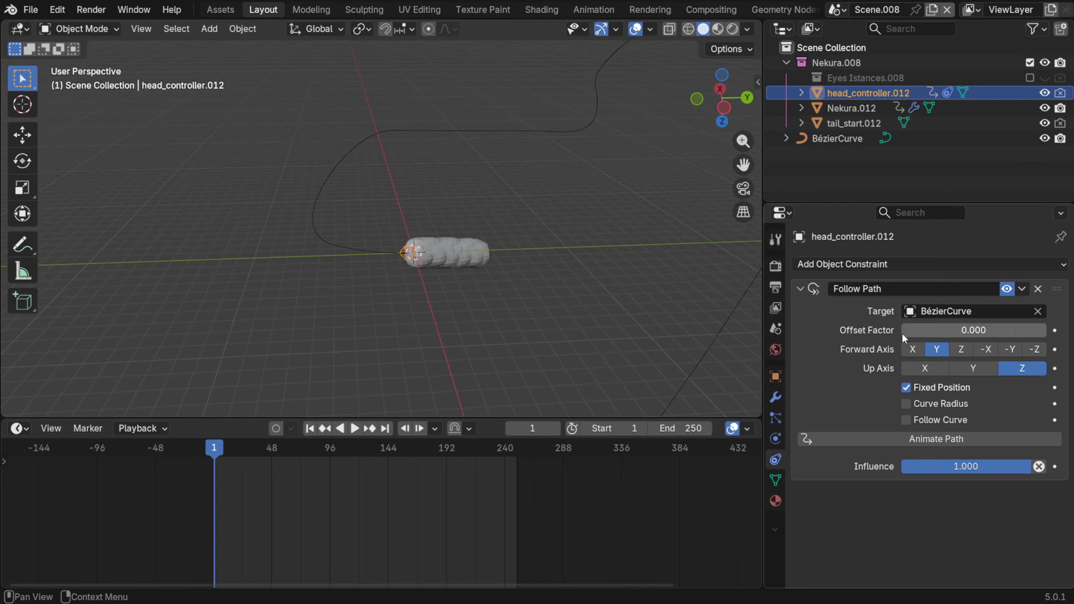
{"action": "key", "text": "i"}
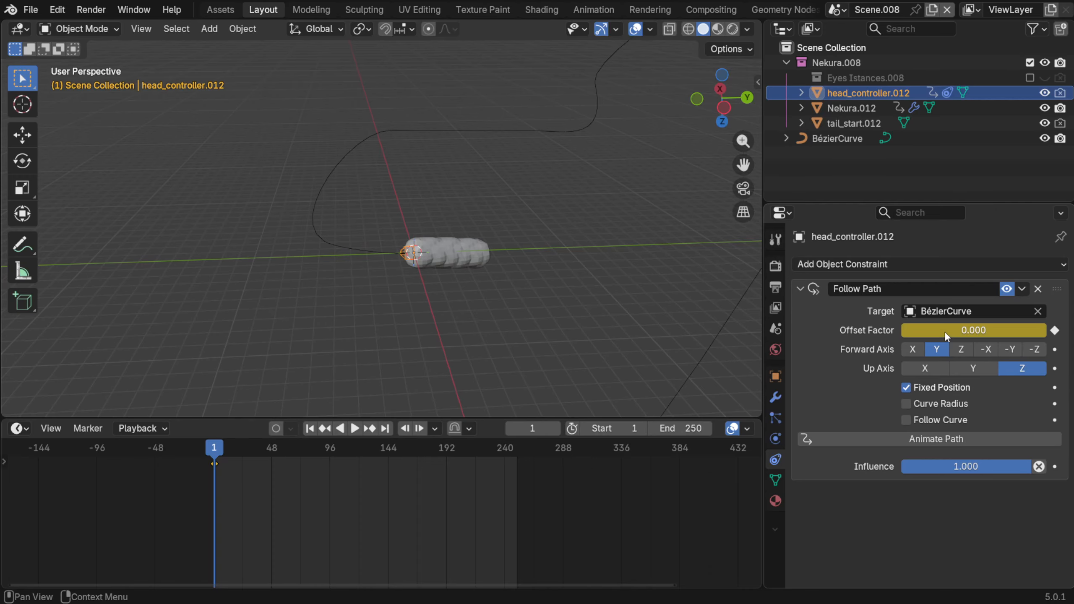
{"action": "left_click", "coordinate": [390, 447]}
{"action": "left_click_drag", "start_coordinate": [960, 331], "coordinate": [1016, 328]}
{"action": "key", "text": "i"}
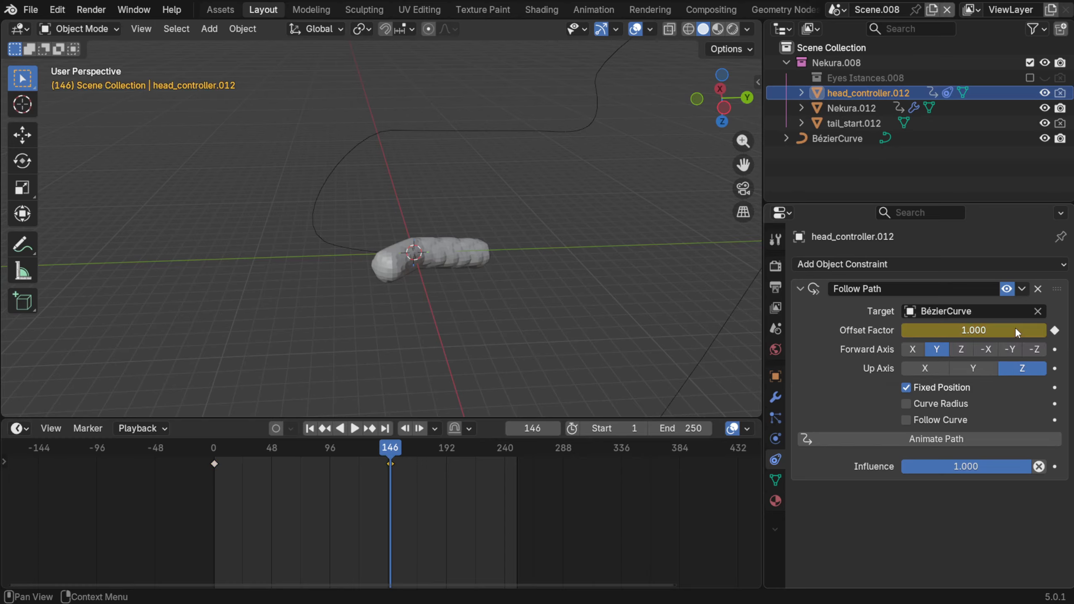
{"action": "left_click", "coordinate": [324, 429]}
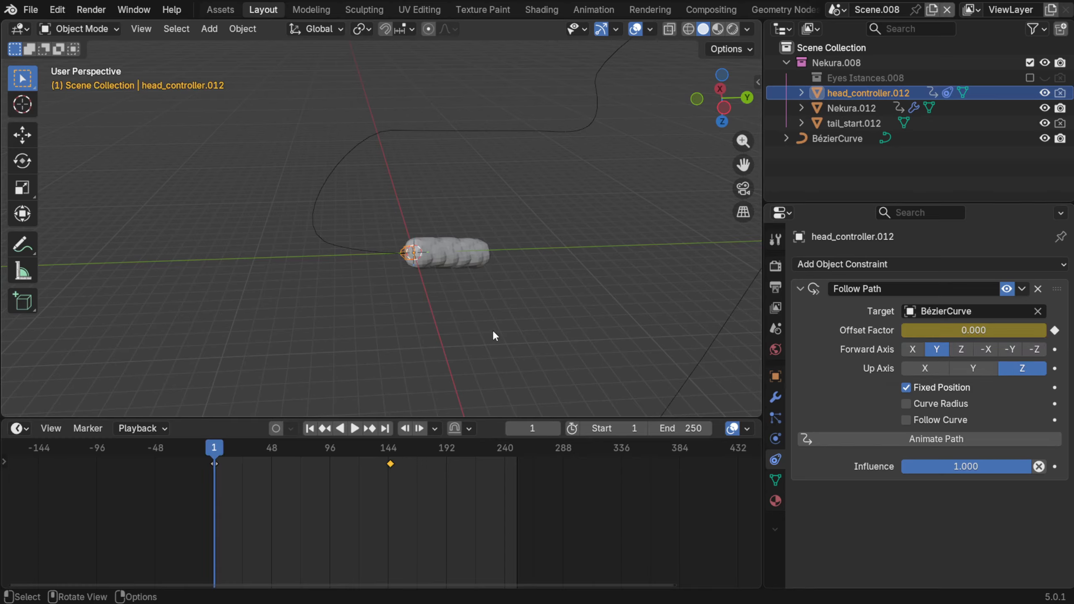
{"action": "key", "text": "space"}
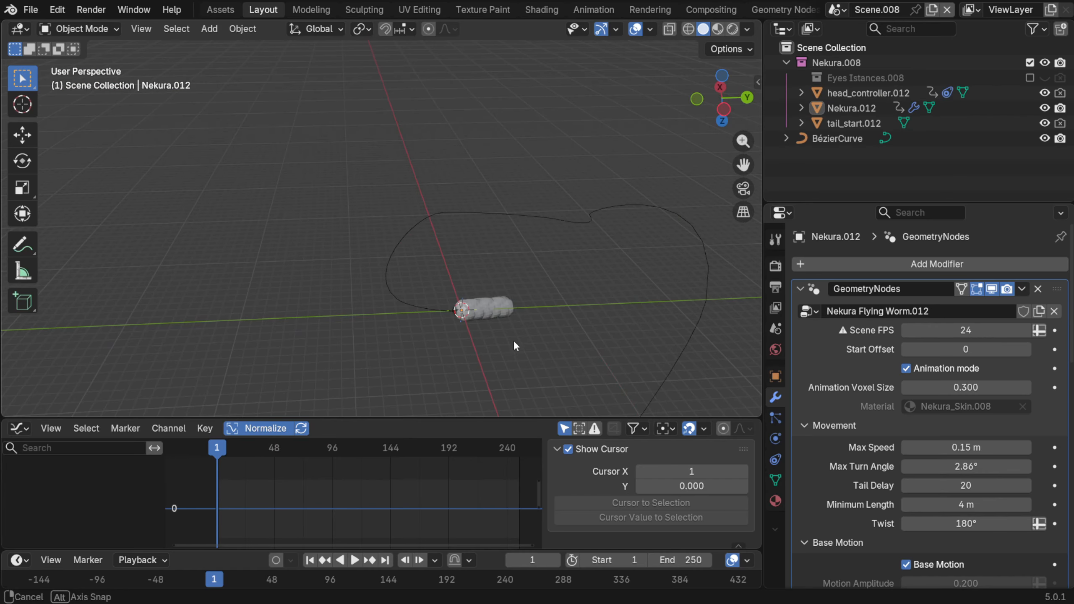
Set Nekura.012's Max Speed to 10 m and Max Turn Angle to 180°
{"action": "middle_click_drag", "start_coordinate": [514, 340], "coordinate": [498, 324]}
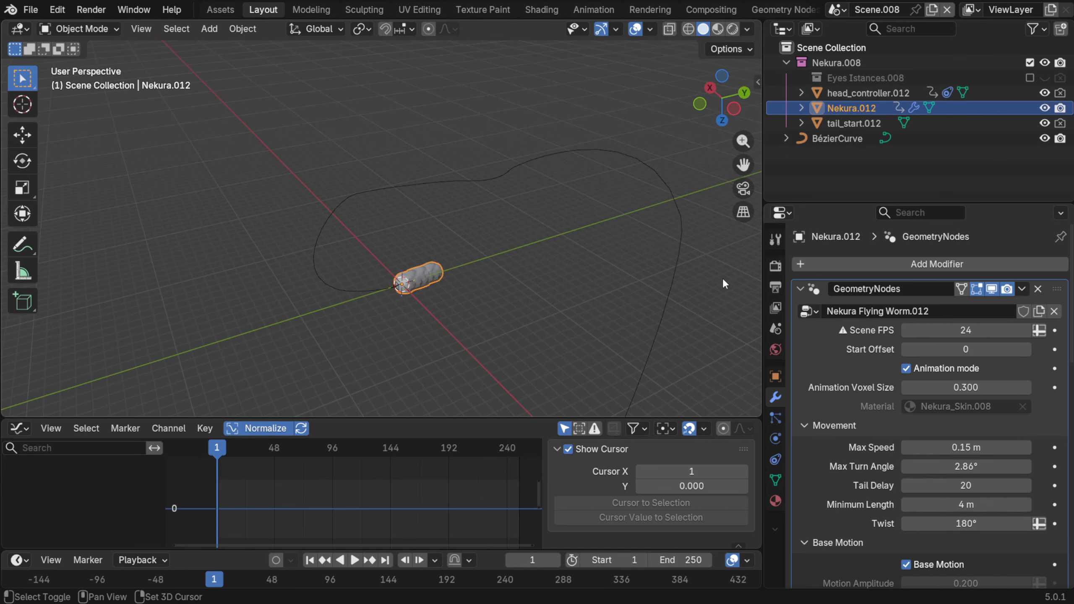
{"action": "mouse_move", "coordinate": [542, 317]}
{"action": "middle_mouse_down"}
{"action": "mouse_move", "coordinate": [591, 309]}
{"action": "mouse_move", "coordinate": [503, 308]}
{"action": "mouse_move", "coordinate": [562, 321]}
{"action": "middle_mouse_up"}
{"action": "left_click", "coordinate": [946, 448]}
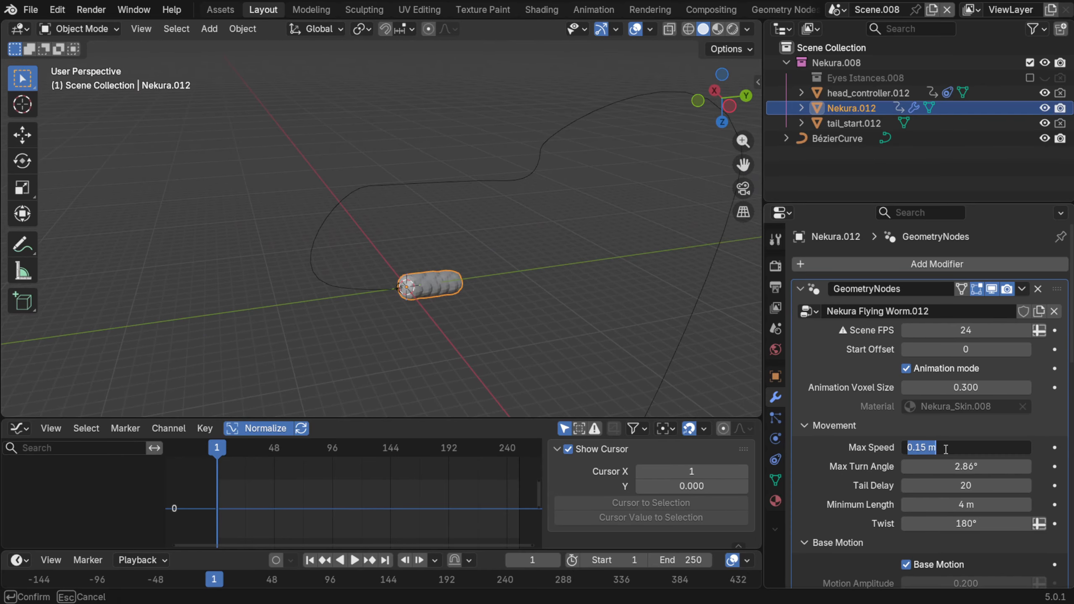
{"action": "type", "text": "10"}
{"action": "left_click", "coordinate": [970, 467]}
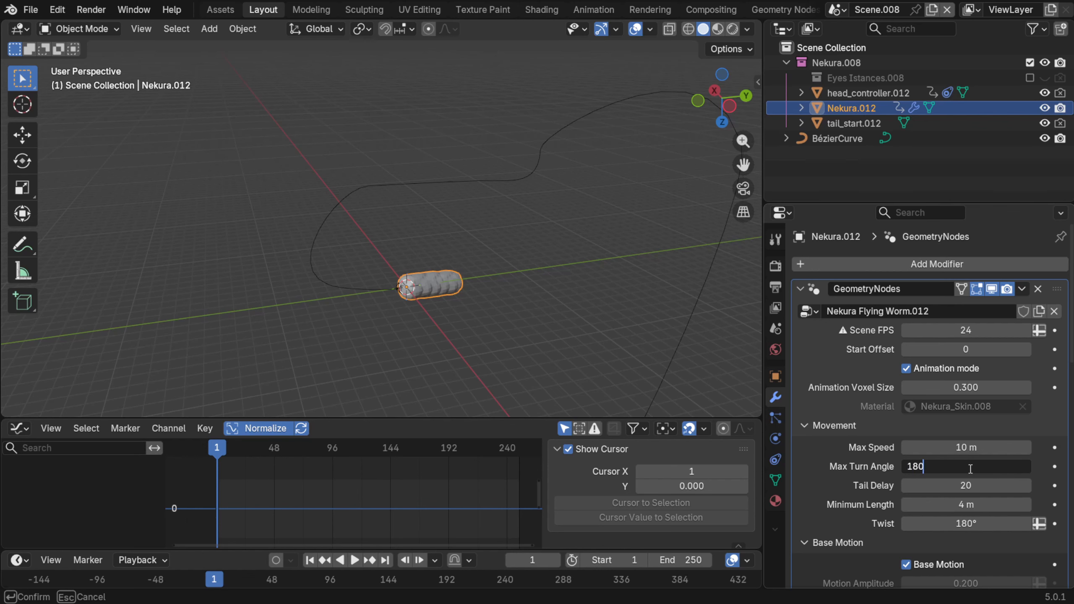
{"action": "key", "text": "Return"}
{"action": "middle_click_drag", "start_coordinate": [332, 286], "coordinate": [321, 296]}
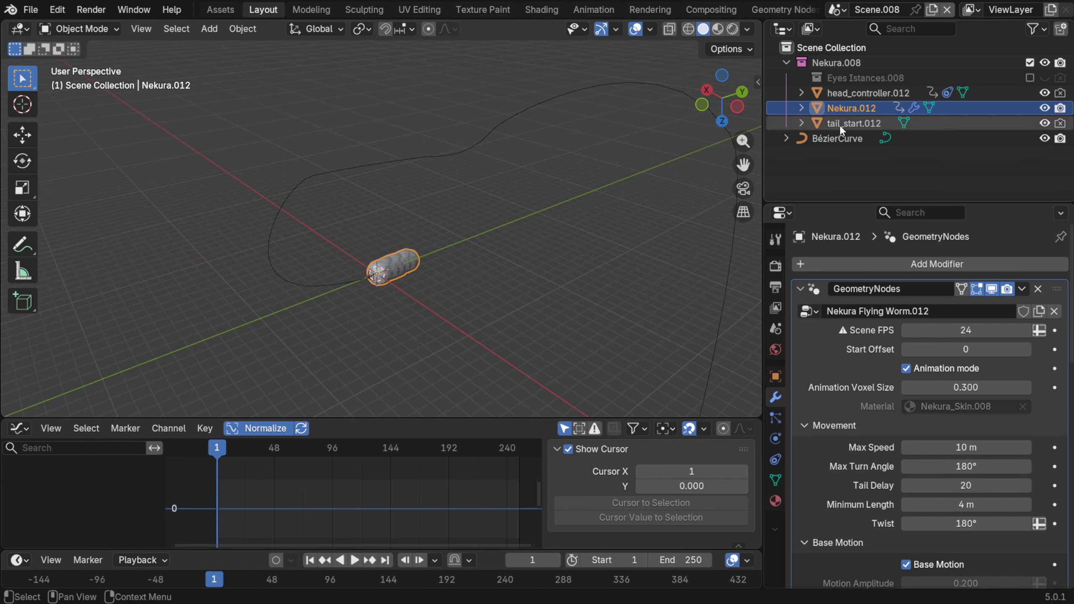
Play the animation and examine from several angles how the worm follows the curve and its head controller
{"action": "left_click", "coordinate": [839, 93]}
{"action": "key", "text": "space"}
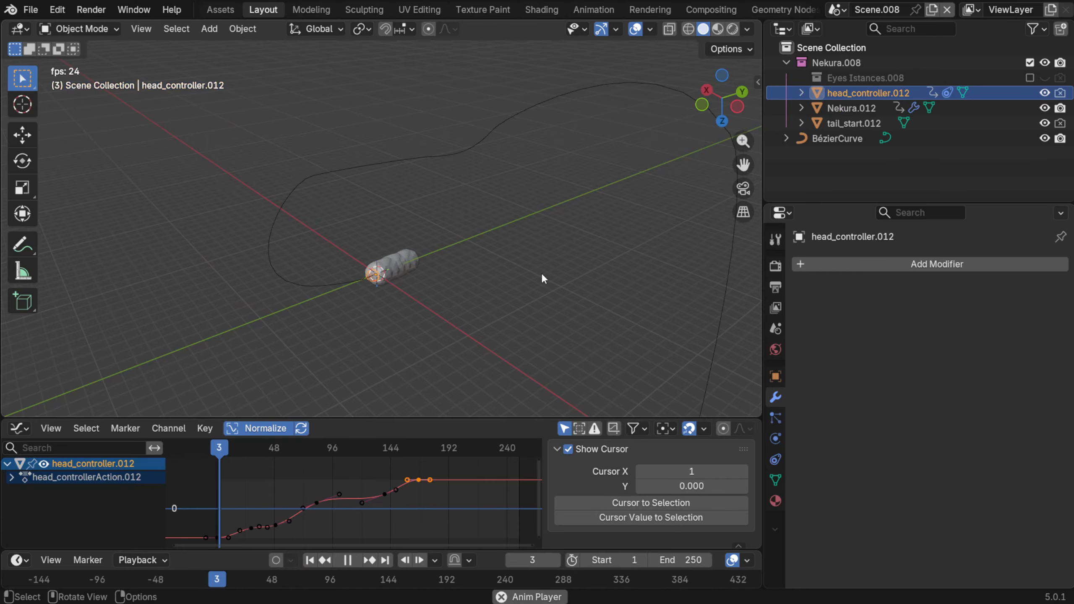
{"action": "left_click", "coordinate": [486, 278]}
{"action": "middle_click_drag", "start_coordinate": [486, 279], "coordinate": [529, 284]}
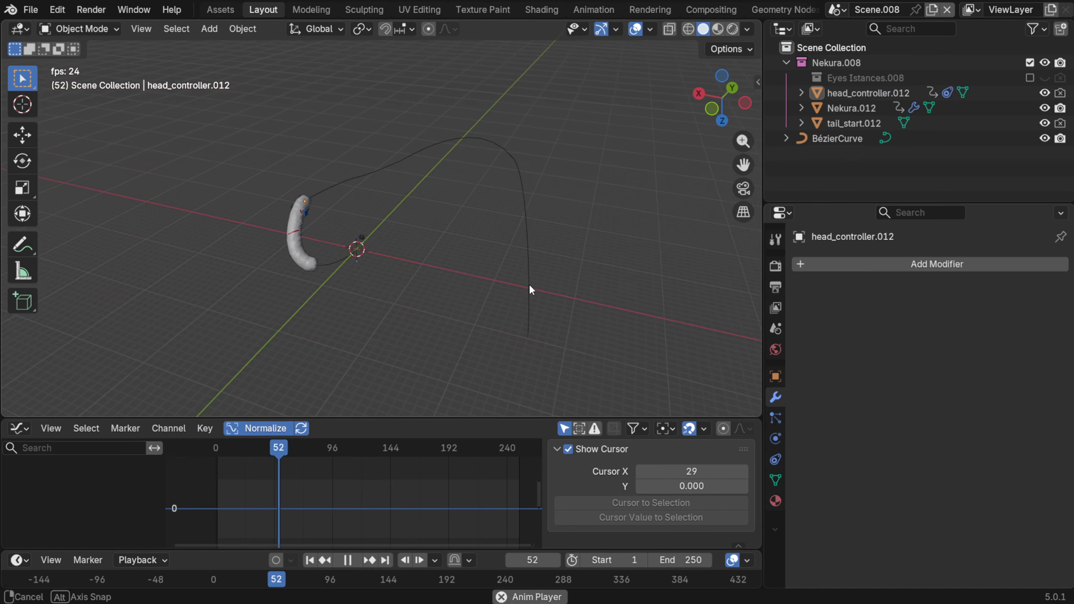
{"action": "left_click", "coordinate": [837, 95]}
{"action": "middle_click_drag", "start_coordinate": [557, 234], "coordinate": [595, 235]}
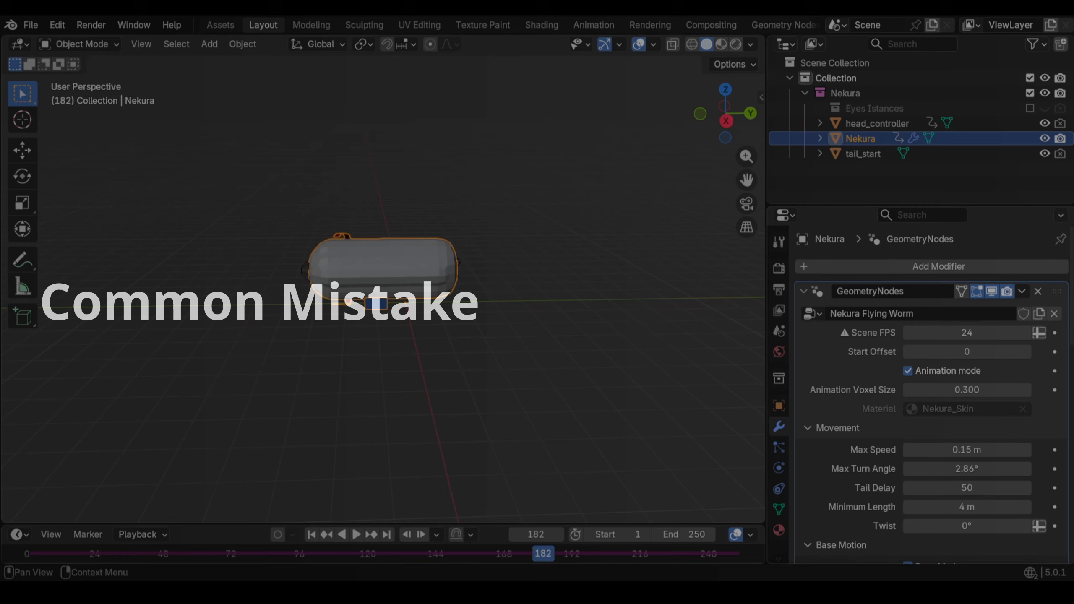
Return to frame 1 and set Nekura's Worm Radius to 0.5 m
{"action": "scroll", "coordinate": [930, 394], "scroll_direction": "down", "scroll_amount": 10}
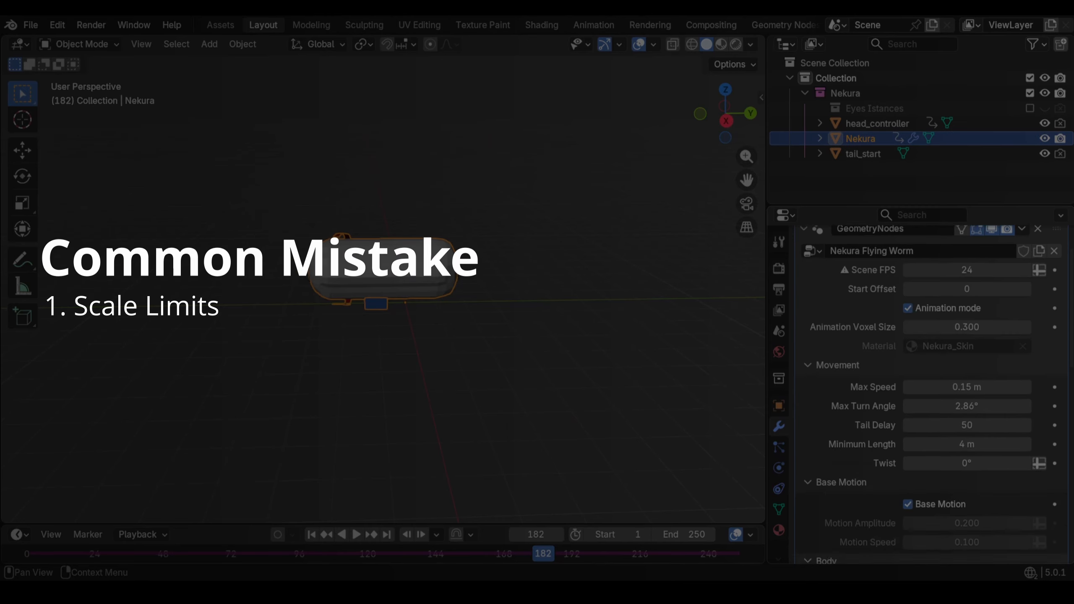
{"action": "mouse_move", "coordinate": [968, 446]}
{"action": "left_mouse_down"}
{"action": "mouse_move", "coordinate": [899, 446]}
{"action": "mouse_move", "coordinate": [977, 445]}
{"action": "left_mouse_up"}
{"action": "left_click", "coordinate": [317, 538]}
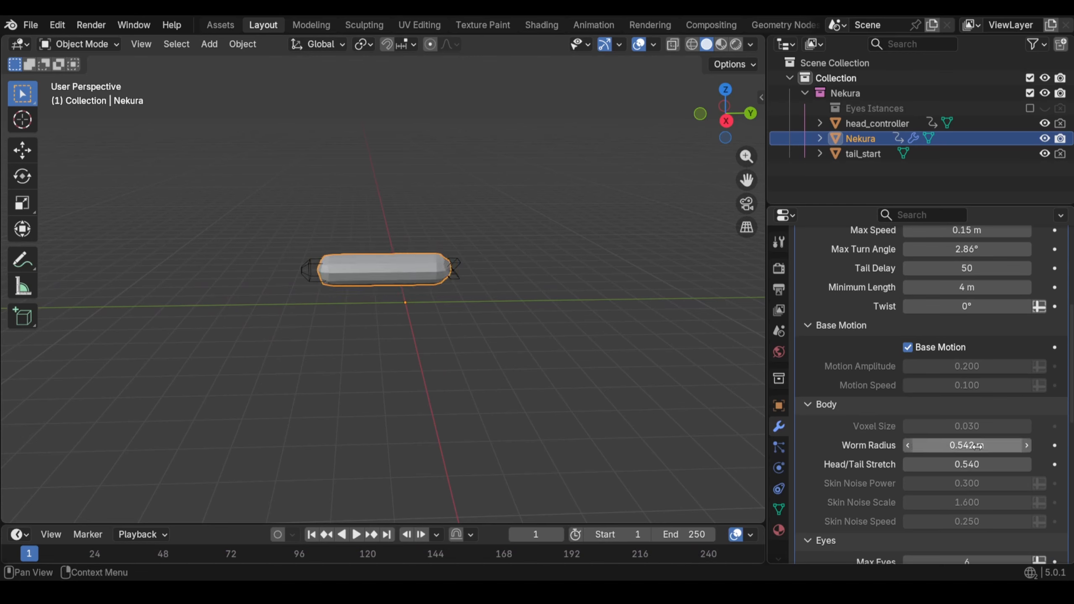
{"action": "left_click", "coordinate": [978, 446]}
{"action": "type", "text": "0.5"}
{"action": "key", "text": "Return"}
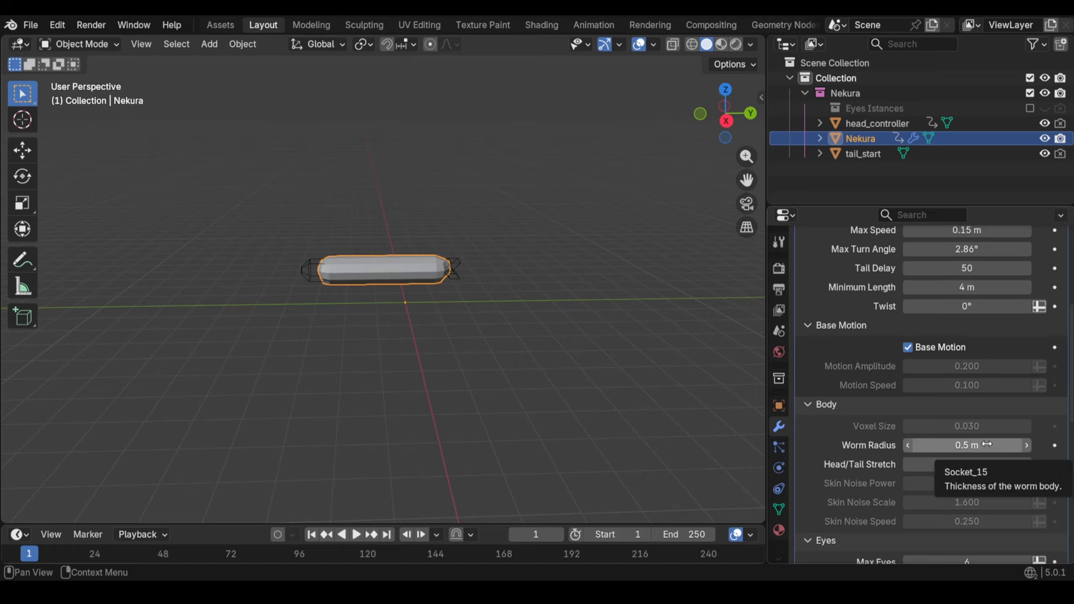
Set Nekura's Animation Voxel Size to about 0.152 and its Voxel Size to 0.200
{"action": "scroll", "coordinate": [979, 339], "scroll_direction": "up", "scroll_amount": 8}
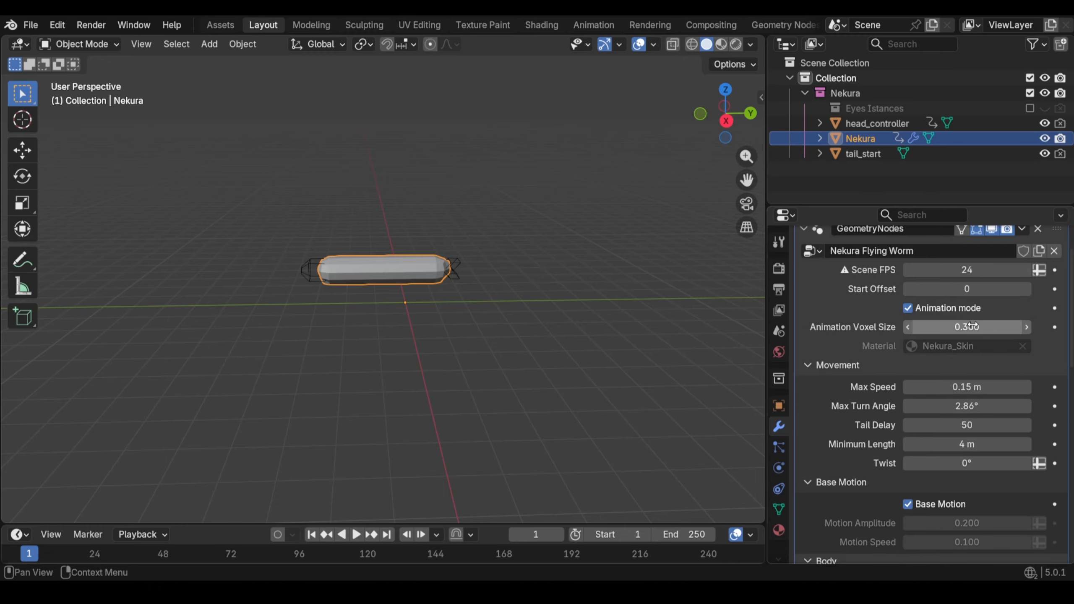
{"action": "left_click_drag", "start_coordinate": [973, 326], "coordinate": [985, 327]}
{"action": "scroll", "coordinate": [985, 423], "scroll_direction": "down", "scroll_amount": 3}
{"action": "left_click", "coordinate": [987, 488]}
{"action": "key", "text": "Escape"}
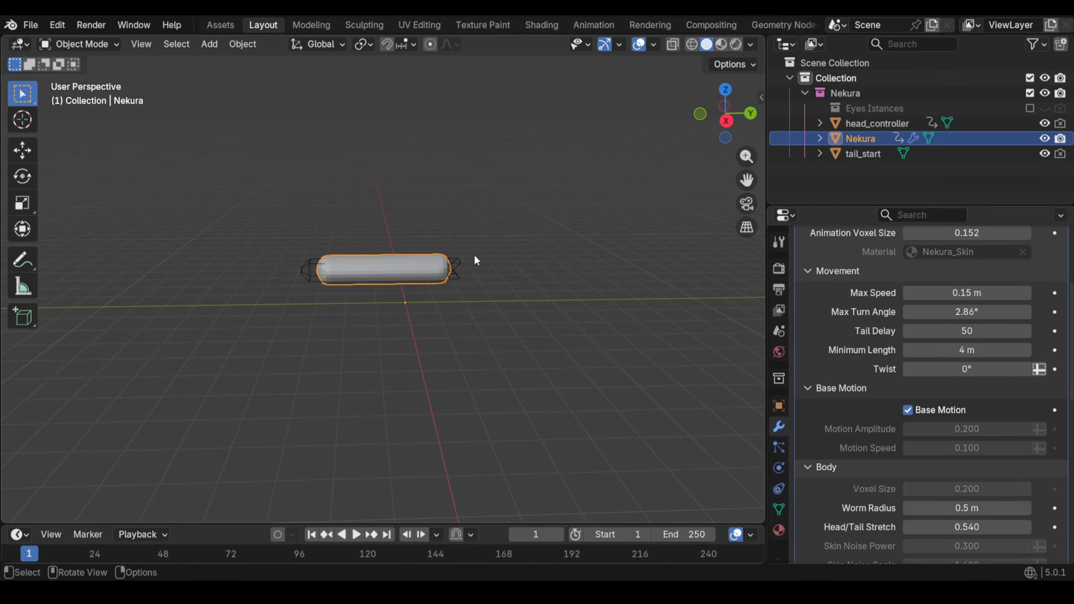
Set Nekura's Worm Radius to 0.3 m and move tail_start closer to the head along the Y axis
{"action": "type", "text": "0.3"}
{"action": "key", "text": "Return"}
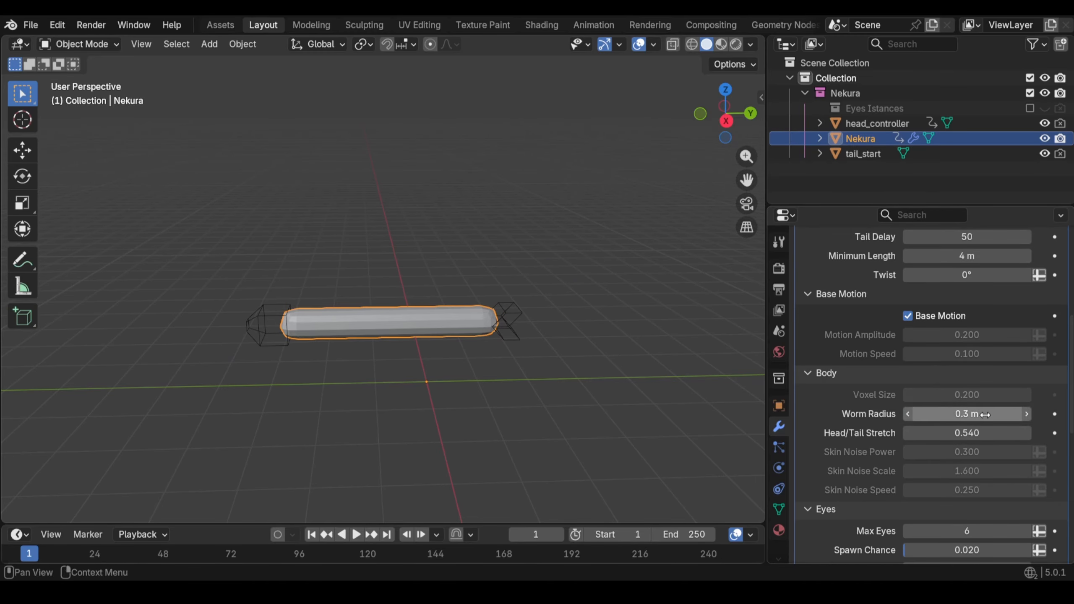
{"action": "left_click", "coordinate": [513, 319]}
{"action": "key", "text": "g"}
{"action": "key", "text": "y"}
{"action": "left_click", "coordinate": [429, 317]}
Turn off Nekura's Animation mode and set its Minimum Length to 2 m
{"action": "middle_click_drag", "start_coordinate": [424, 322], "coordinate": [422, 303]}
{"action": "scroll", "coordinate": [423, 308], "scroll_direction": "up", "scroll_amount": 2}
{"action": "left_click", "coordinate": [448, 330]}
{"action": "scroll", "coordinate": [956, 420], "scroll_direction": "down", "scroll_amount": 6}
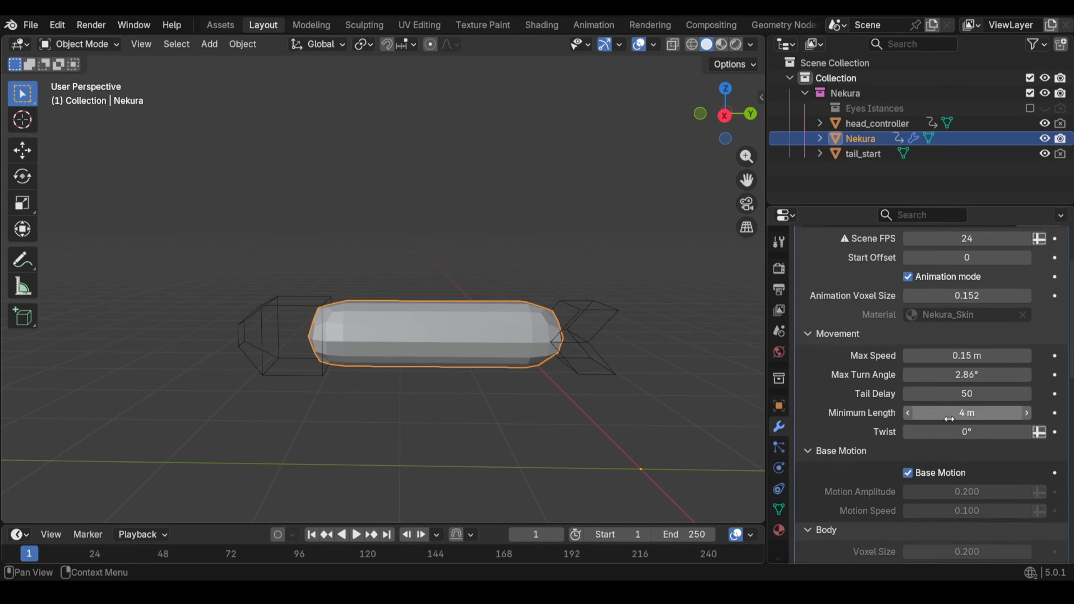
{"action": "scroll", "coordinate": [972, 459], "scroll_direction": "up", "scroll_amount": 5}
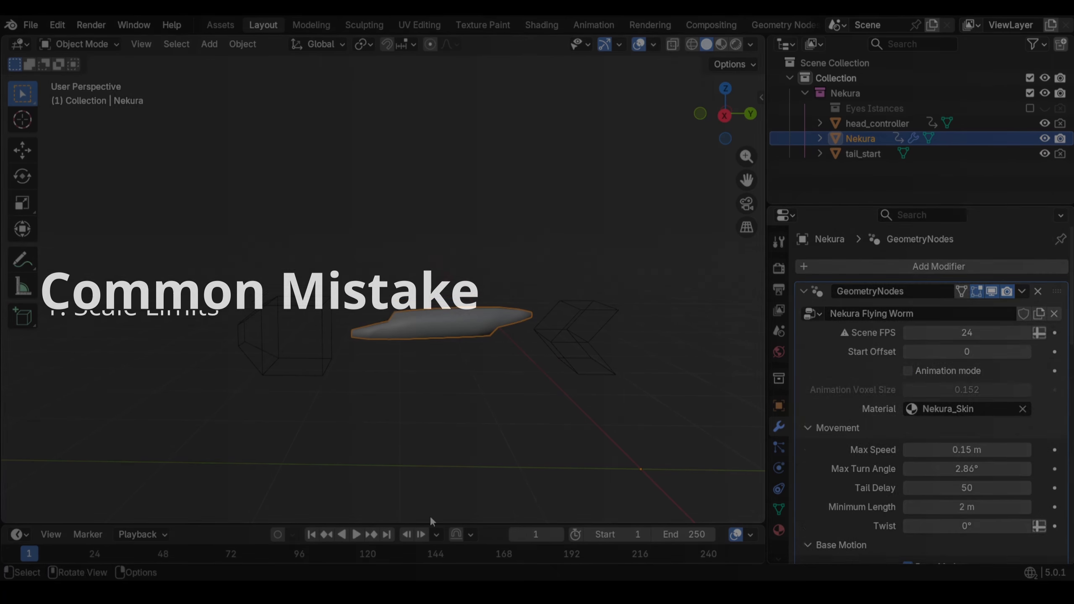
Set the body's Voxel Size to 0.020, Skin Noise Scale to 5.000 and Skin Noise Power to about 0.260
{"action": "scroll", "coordinate": [965, 432], "scroll_direction": "down", "scroll_amount": 5}
{"action": "scroll", "coordinate": [987, 465], "scroll_direction": "down", "scroll_amount": 3}
{"action": "left_click_drag", "start_coordinate": [981, 490], "coordinate": [1009, 471]}
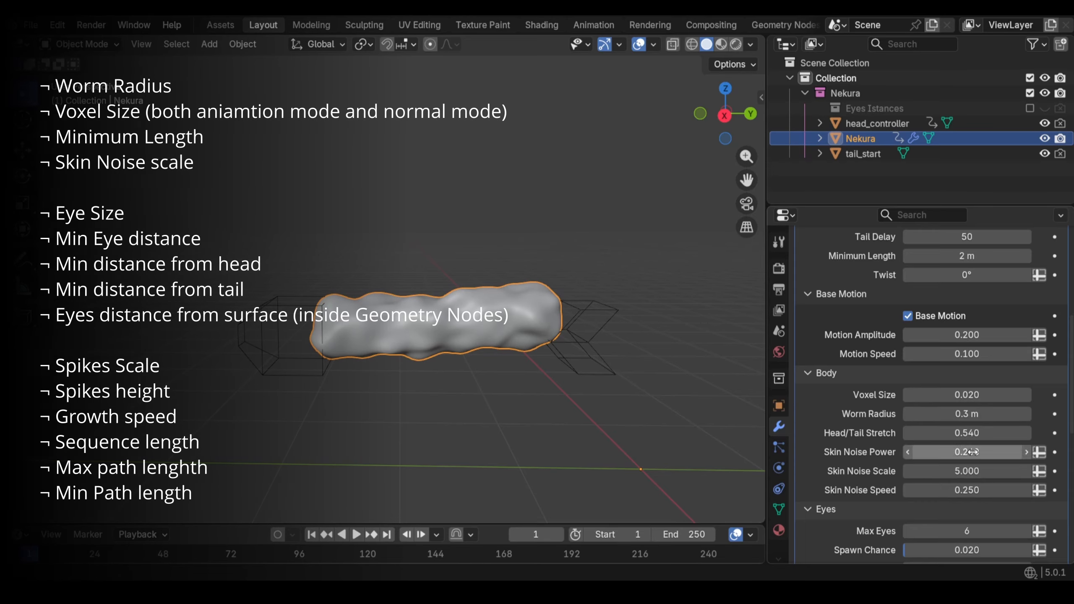
Set the eyes' Min Eye Distance to 0.5 m and their minimum distances from head and tail to 0.2
{"action": "scroll", "coordinate": [969, 381], "scroll_direction": "down", "scroll_amount": 8}
{"action": "key", "text": "space"}
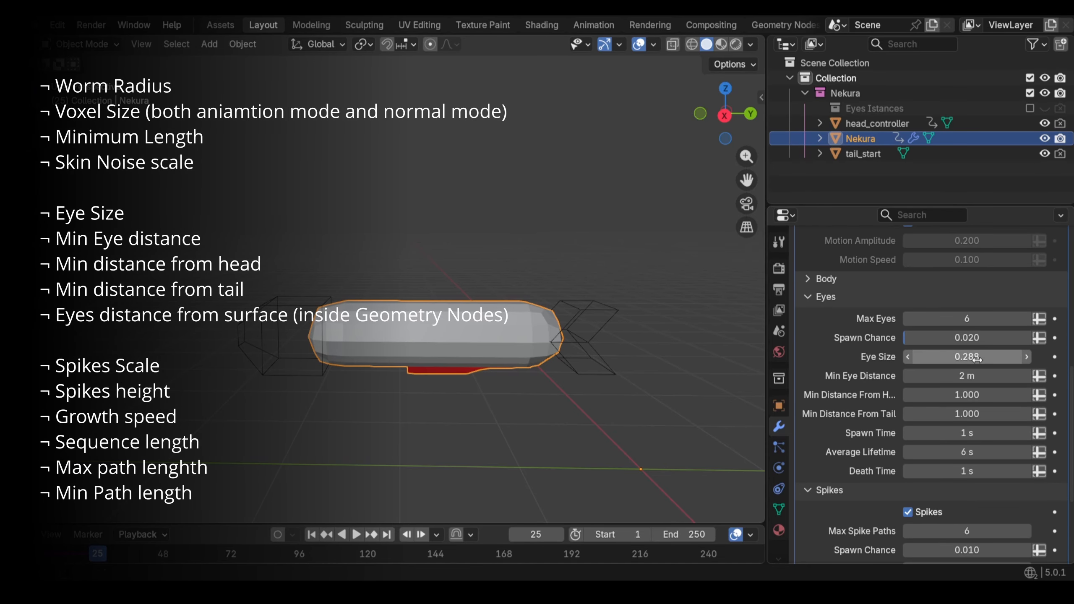
{"action": "double_click", "coordinate": [970, 375]}
{"action": "type", "text": "0.5"}
{"action": "key", "text": "Return"}
{"action": "double_click", "coordinate": [966, 393]}
{"action": "key", "text": "BackSpace"}
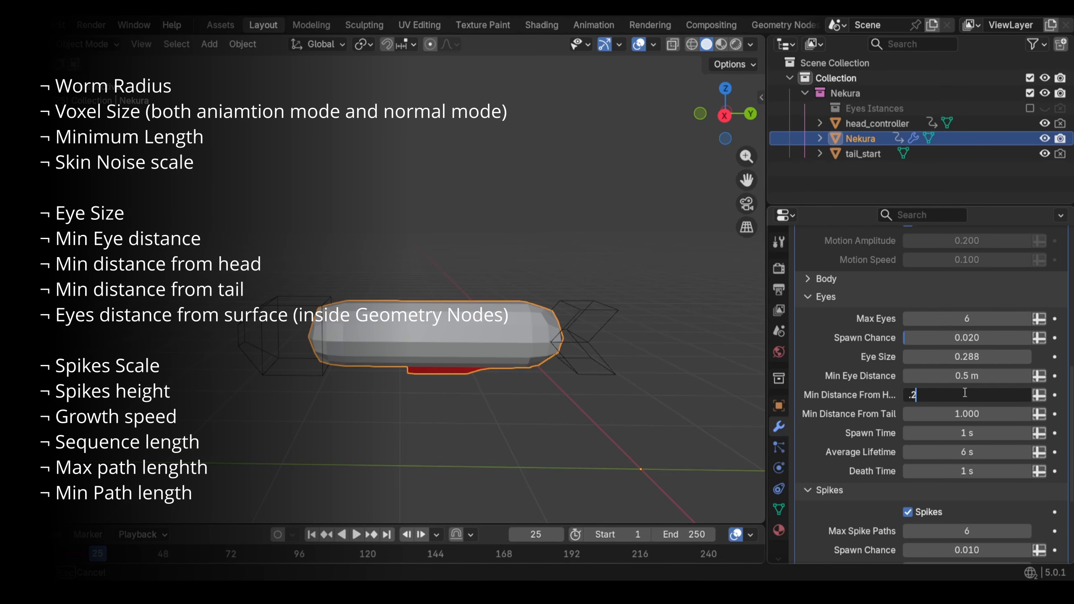
{"action": "double_click", "coordinate": [965, 414]}
{"action": "type", "text": ".2"}
{"action": "key", "text": "Return"}
Raise the eyes' Spawn Chance to about 0.349 and play the animation
{"action": "key", "text": "space"}
{"action": "left_click_drag", "start_coordinate": [927, 338], "coordinate": [969, 338]}
{"action": "key", "text": "space"}
{"action": "middle_click_drag", "start_coordinate": [626, 329], "coordinate": [674, 329]}
Reduce the Eye Size slightly and set Min Eye Distance to 1 m
{"action": "double_click", "coordinate": [965, 378]}
{"action": "type", "text": ".2"}
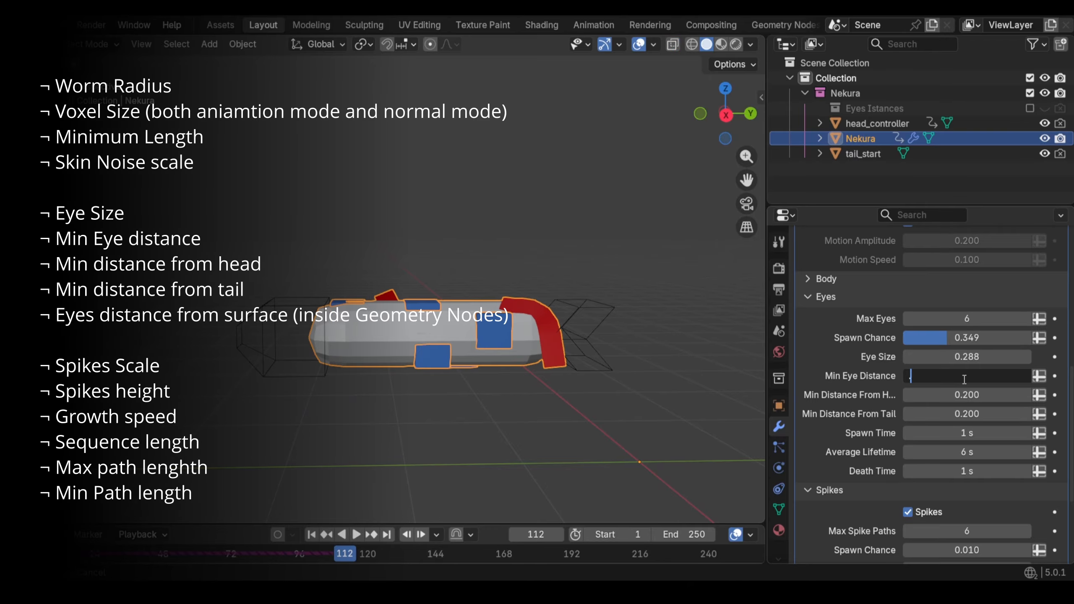
{"action": "type", "text": "6"}
{"action": "key", "text": "Return"}
{"action": "left_click_drag", "start_coordinate": [965, 358], "coordinate": [954, 358]}
{"action": "key", "text": "alt+z"}
{"action": "double_click", "coordinate": [975, 375]}
{"action": "type", "text": "1"}
{"action": "key", "text": "Return"}
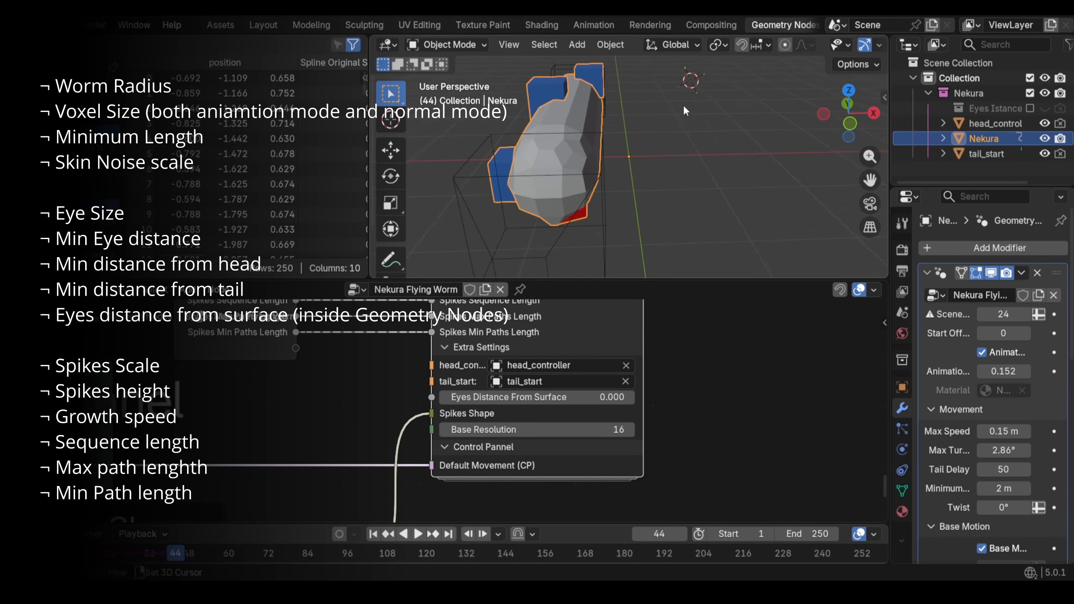
Lower Eyes Distance From Surface in the Extra Settings of the Nekura Flying Worm node group
{"action": "left_click_drag", "start_coordinate": [550, 397], "coordinate": [524, 397]}
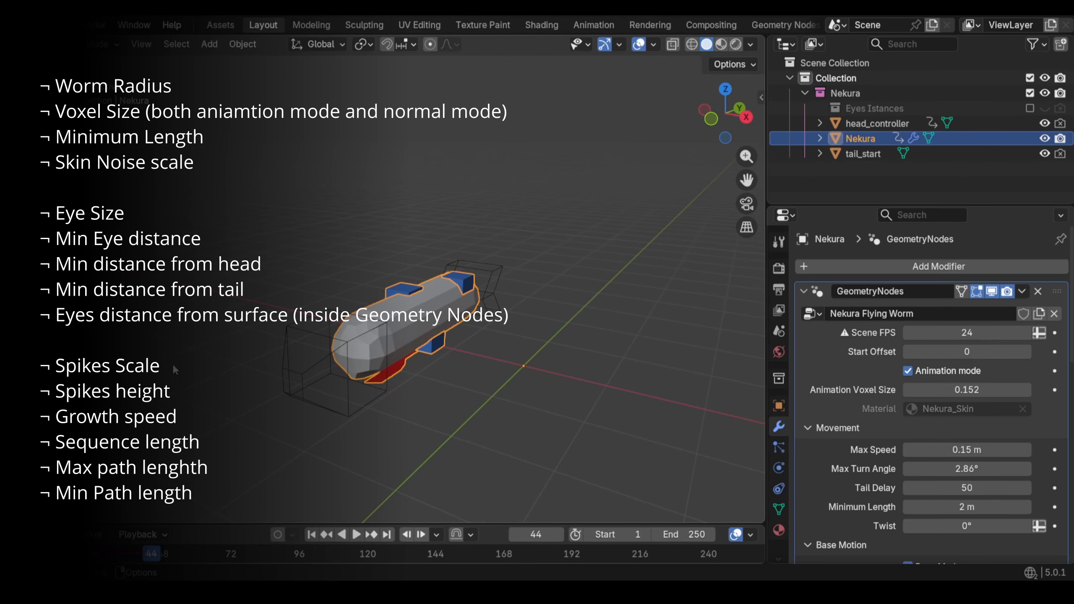
{"action": "middle_click_drag", "start_coordinate": [507, 331], "coordinate": [563, 347]}
Set the body's Voxel Size to 0.01 and its Skin Noise Power to about 0.186
{"action": "scroll", "coordinate": [923, 404], "scroll_direction": "down", "scroll_amount": 15}
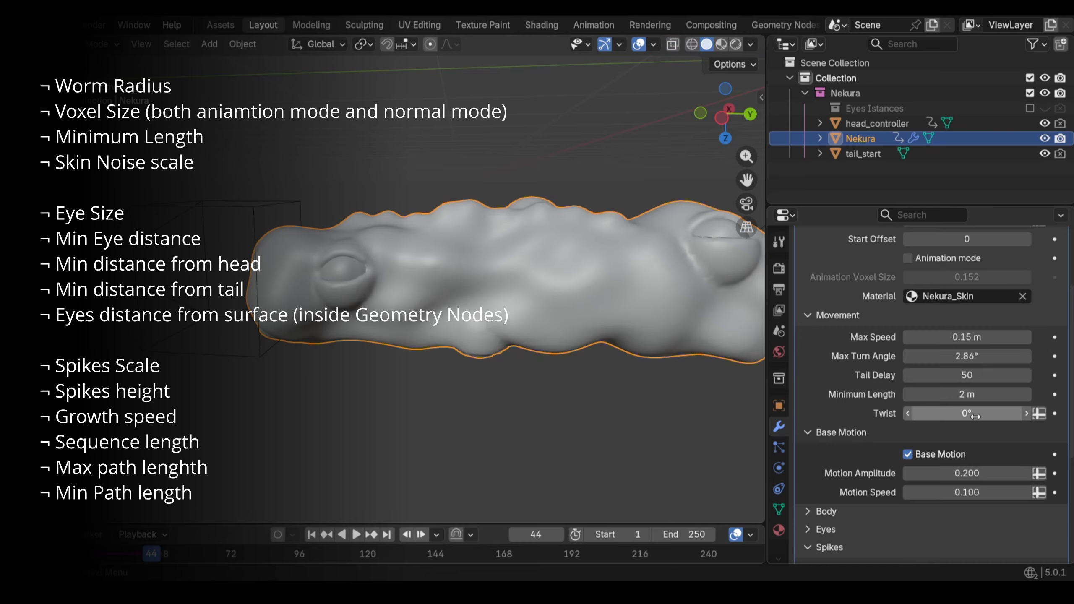
{"action": "double_click", "coordinate": [967, 376]}
{"action": "type", "text": "0.01"}
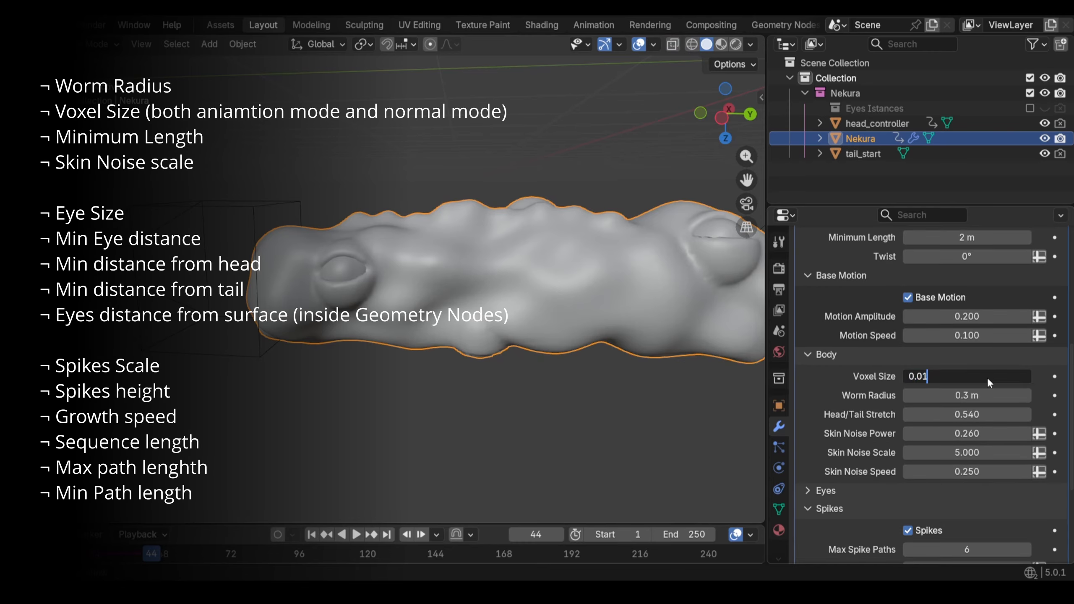
{"action": "key", "text": "Return"}
{"action": "scroll", "coordinate": [981, 382], "scroll_direction": "down", "scroll_amount": 3}
{"action": "left_click_drag", "start_coordinate": [967, 372], "coordinate": [936, 372]}
Set the spikes' Growth Speed to 0.010 and Sequence Length to 0.5, with Height at about 0.259
{"action": "left_click", "coordinate": [908, 236]}
{"action": "left_click", "coordinate": [909, 236]}
{"action": "scroll", "coordinate": [952, 381], "scroll_direction": "down", "scroll_amount": 4}
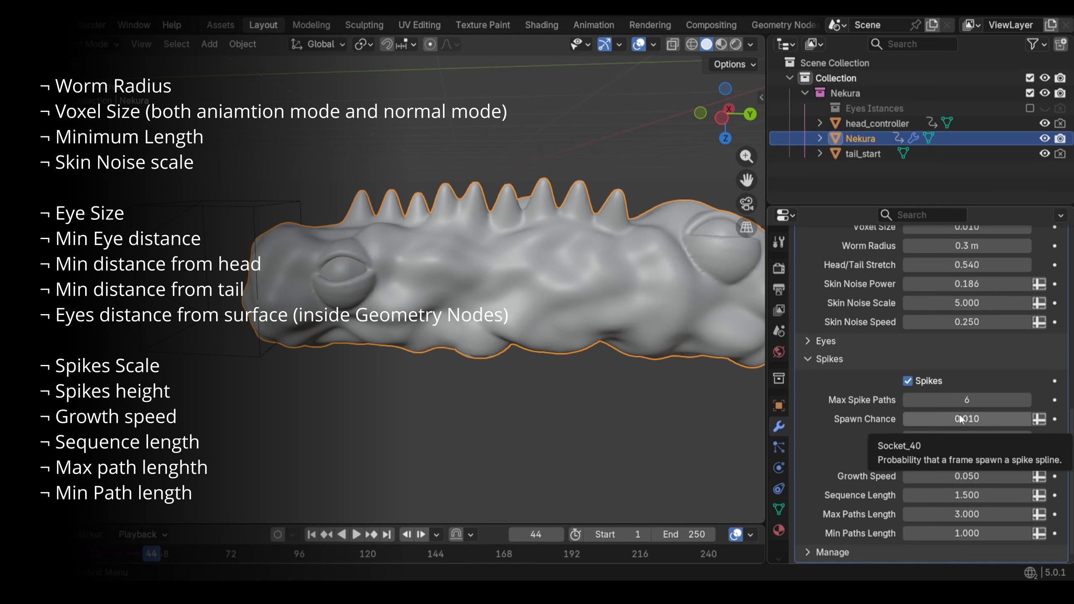
{"action": "left_click_drag", "start_coordinate": [967, 477], "coordinate": [955, 457]}
{"action": "middle_click_drag", "start_coordinate": [507, 364], "coordinate": [258, 354]}
{"action": "double_click", "coordinate": [947, 495]}
{"action": "middle_click_drag", "start_coordinate": [381, 339], "coordinate": [473, 332]}
{"action": "type", "text": "0.5"}
{"action": "key", "text": "Return"}
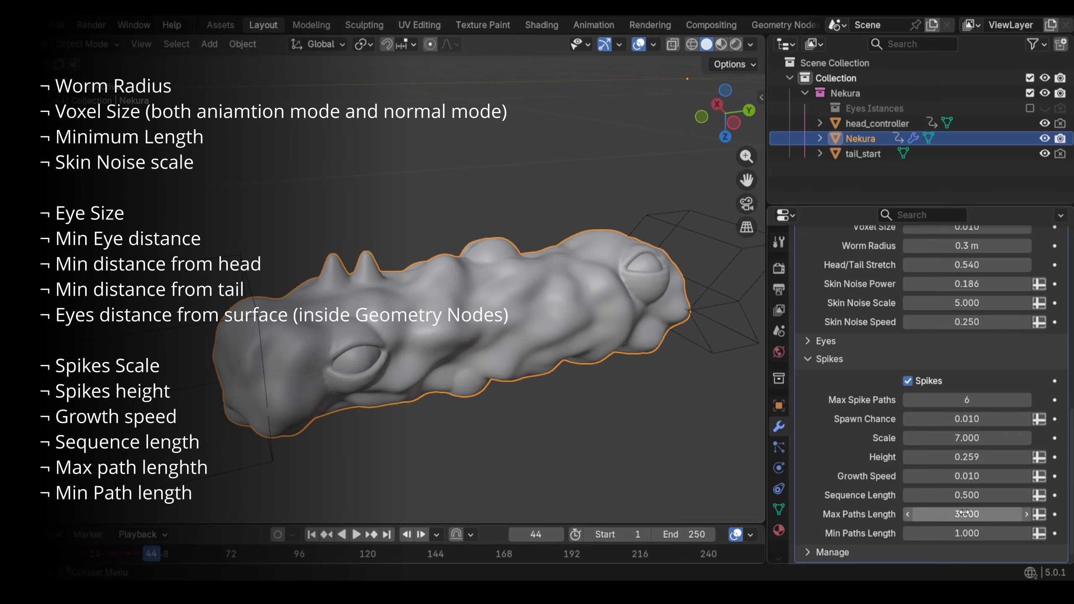
Set the spikes' Min Paths Length to 0.5
{"action": "double_click", "coordinate": [967, 534]}
{"action": "type", "text": "0.5"}
{"action": "key", "text": "Return"}
{"action": "middle_click_drag", "start_coordinate": [562, 360], "coordinate": [525, 343]}
{"action": "scroll", "coordinate": [525, 343], "scroll_direction": "down", "scroll_amount": 8}
{"action": "scroll", "coordinate": [989, 360], "scroll_direction": "up", "scroll_amount": 5}
{"action": "left_click", "coordinate": [965, 497]}
{"action": "scroll", "coordinate": [965, 493], "scroll_direction": "down", "scroll_amount": 4}
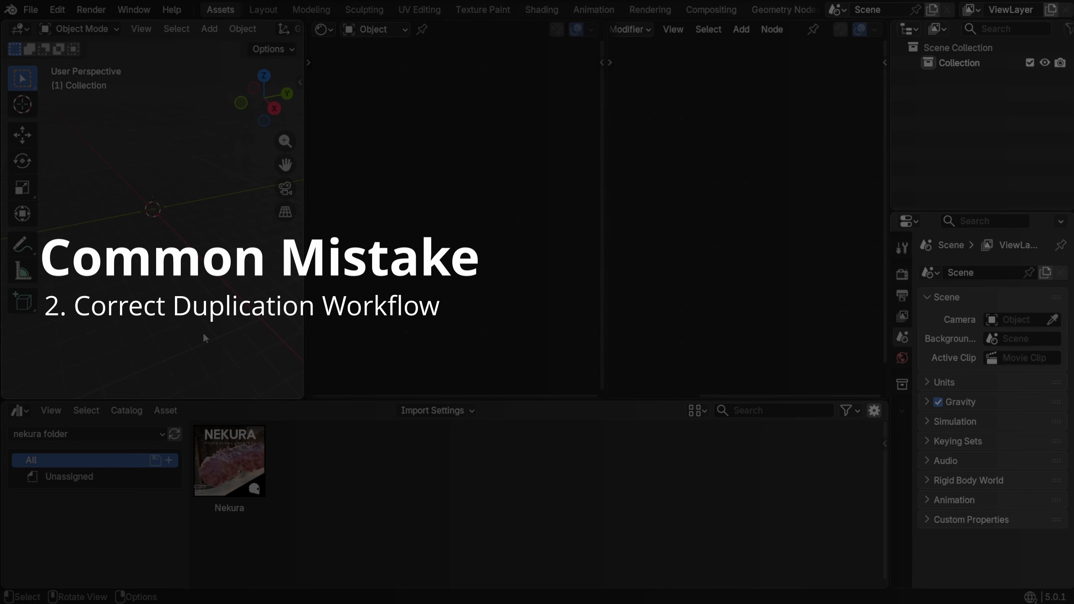
Place the Nekura asset in the empty scene and clear the location of each worm body
{"action": "left_click_drag", "start_coordinate": [245, 474], "coordinate": [190, 126]}
{"action": "left_click", "coordinate": [210, 110]}
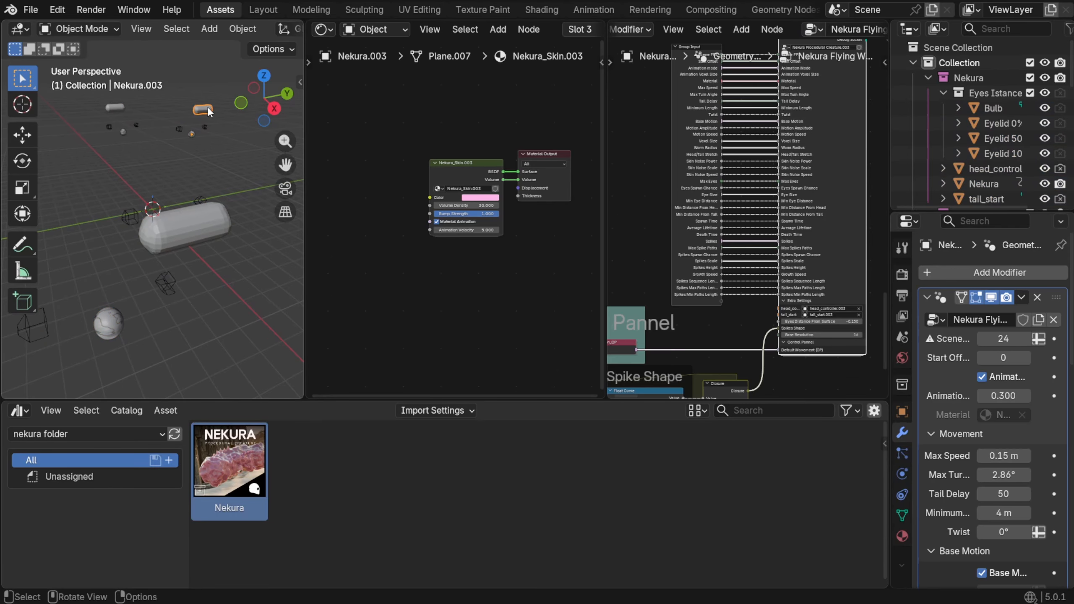
{"action": "key", "text": "alt+g"}
{"action": "left_click", "coordinate": [111, 107]}
{"action": "key", "text": "alt+g"}
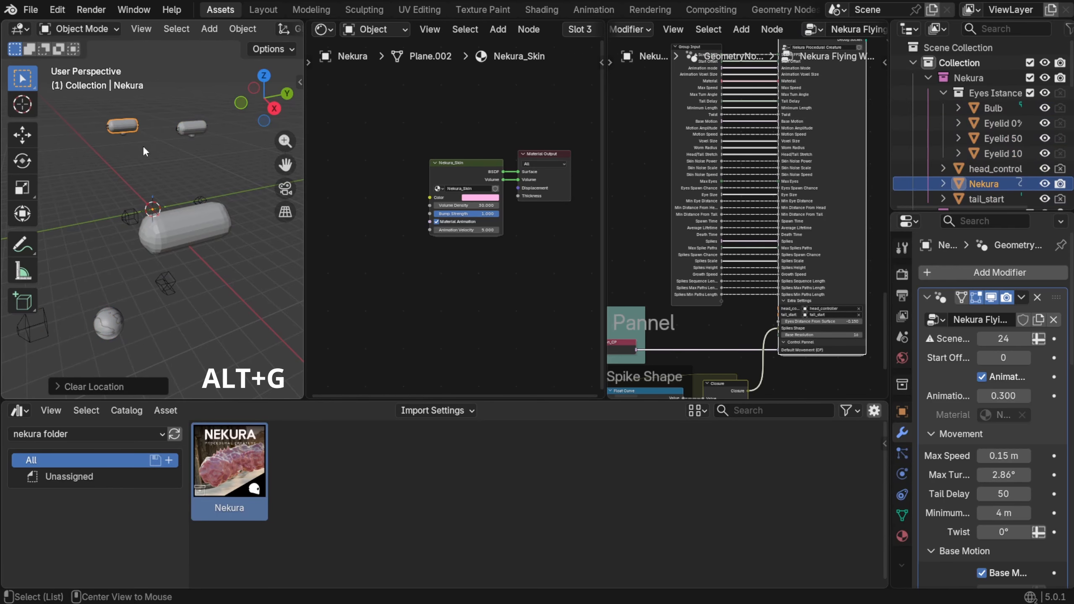
{"action": "left_click", "coordinate": [102, 347]}
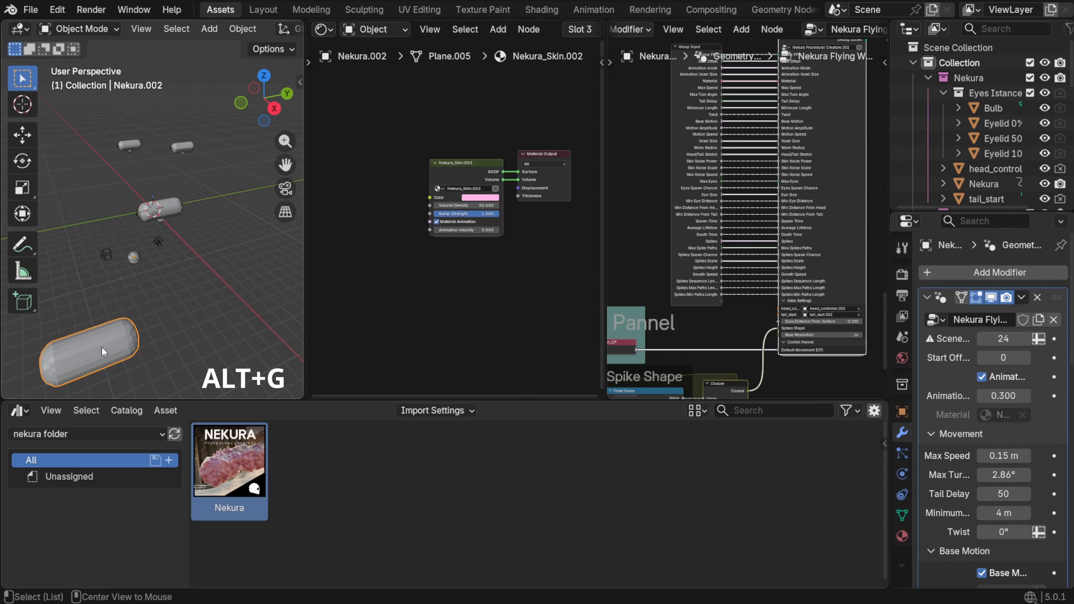
{"action": "key", "text": "alt+g"}
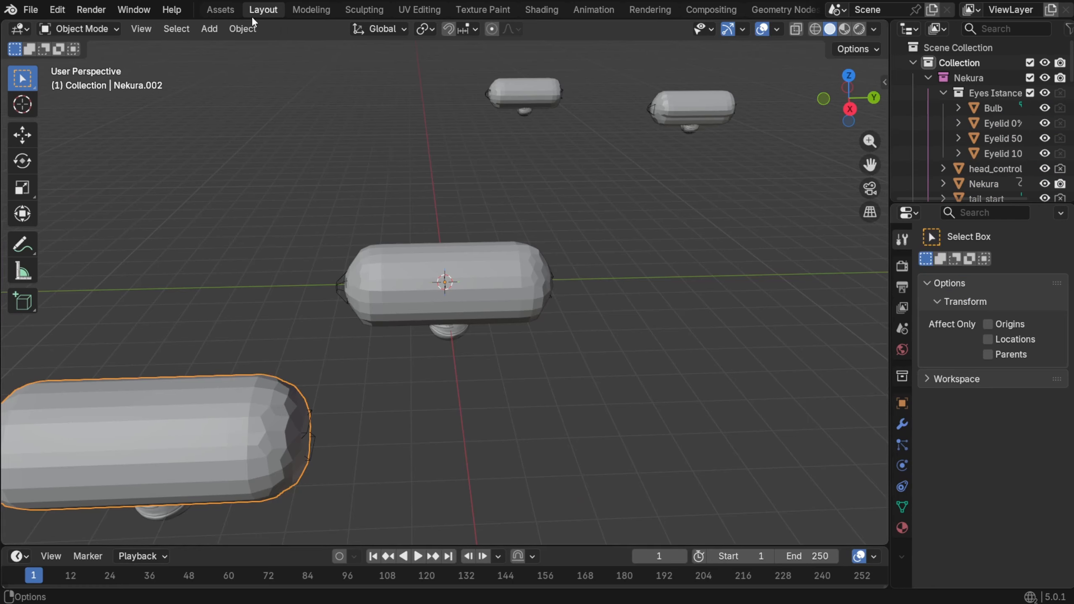
{"action": "scroll", "coordinate": [502, 205], "scroll_direction": "down", "scroll_amount": 5}
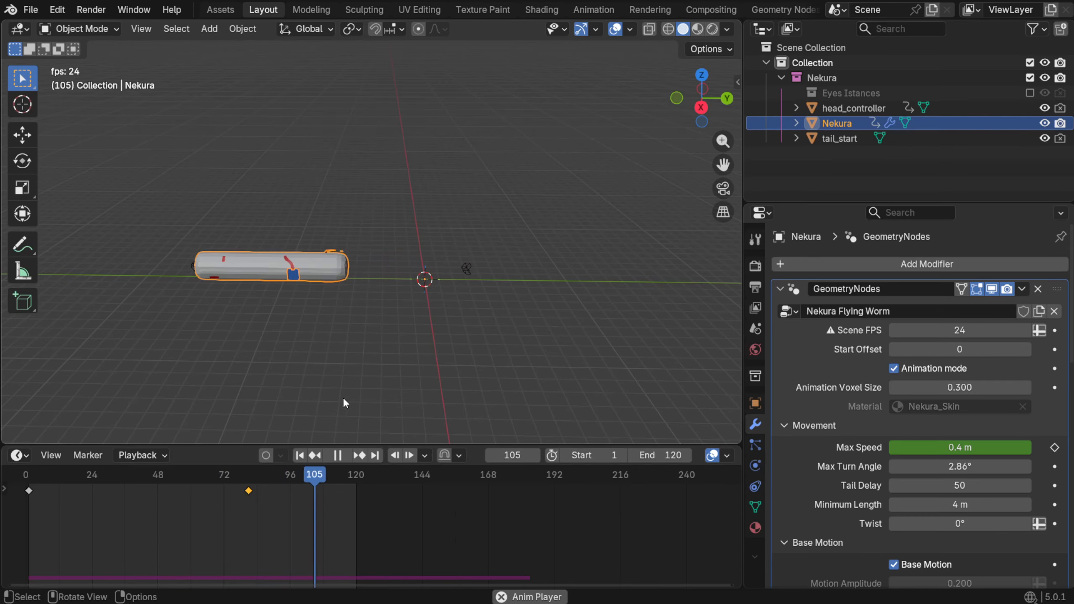
Return to frame 1 and duplicate the worm with its head_controller and tail_start 3 m upward along Z
{"action": "key", "text": "space"}
{"action": "left_click", "coordinate": [301, 455]}
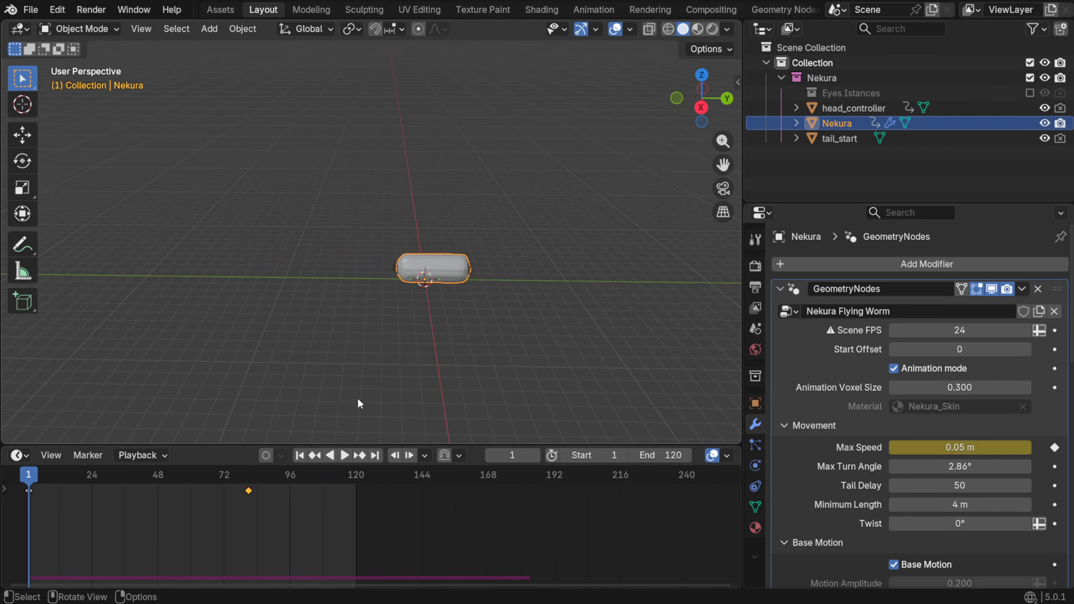
{"action": "scroll", "coordinate": [448, 306], "scroll_direction": "up", "scroll_amount": 3}
{"action": "middle_click_drag", "start_coordinate": [523, 333], "coordinate": [464, 301], "text": "shift"}
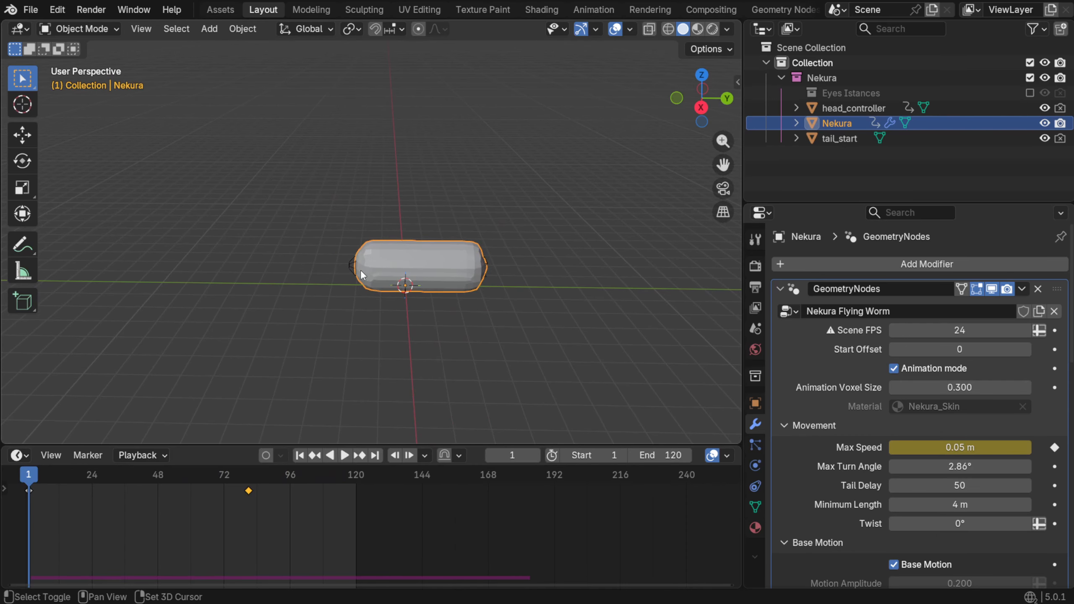
{"action": "left_click", "coordinate": [351, 265]}
{"action": "left_click", "coordinate": [488, 262], "text": "shift"}
{"action": "left_click", "coordinate": [487, 262], "text": "shift"}
{"action": "key", "text": "shift+d"}
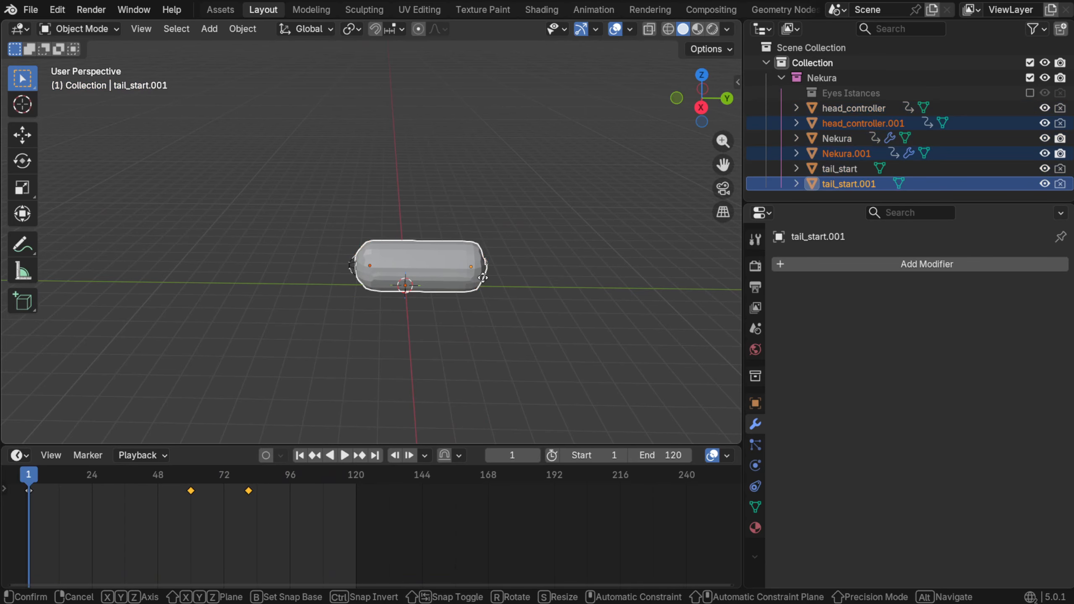
{"action": "key", "text": "z"}
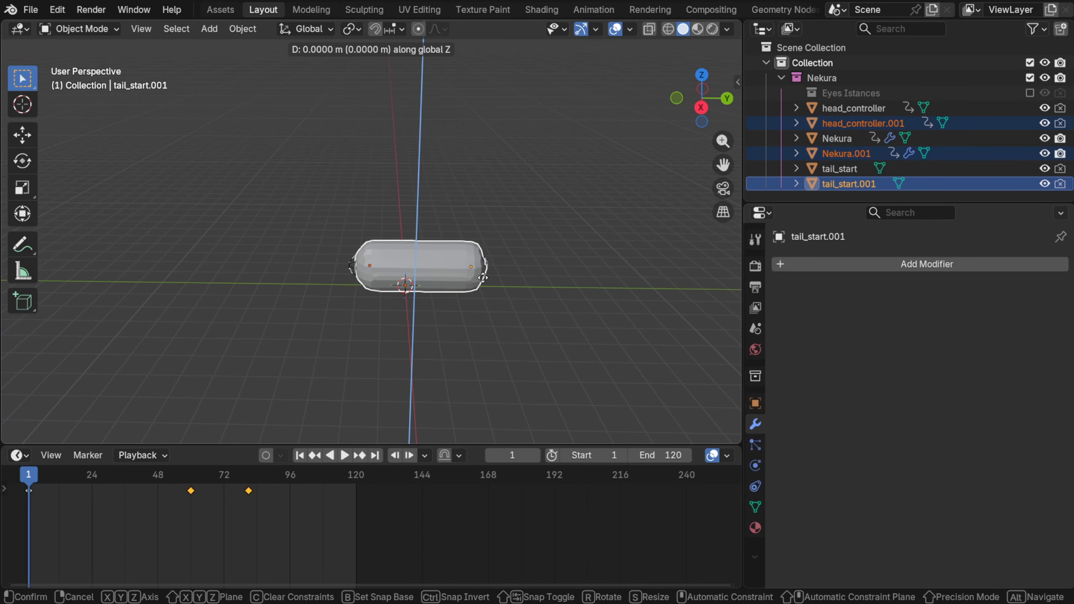
{"action": "type", "text": "3"}
{"action": "key", "text": "Return"}
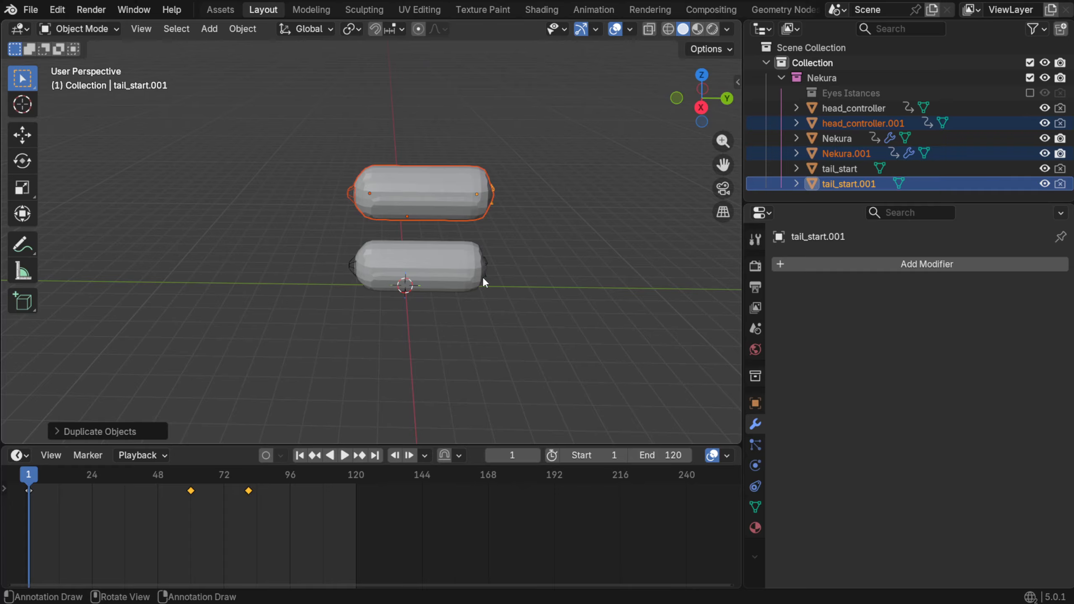
Clear the location of the duplicated worm body so it sits at the world origin
{"action": "left_click", "coordinate": [512, 263]}
{"action": "left_click", "coordinate": [435, 193]}
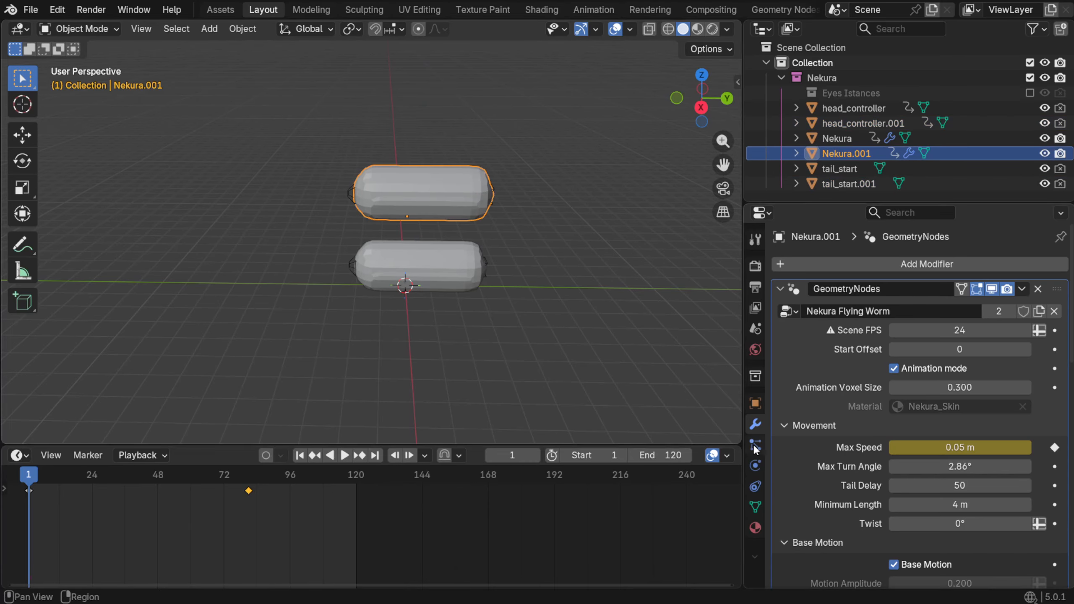
{"action": "left_click", "coordinate": [756, 403]}
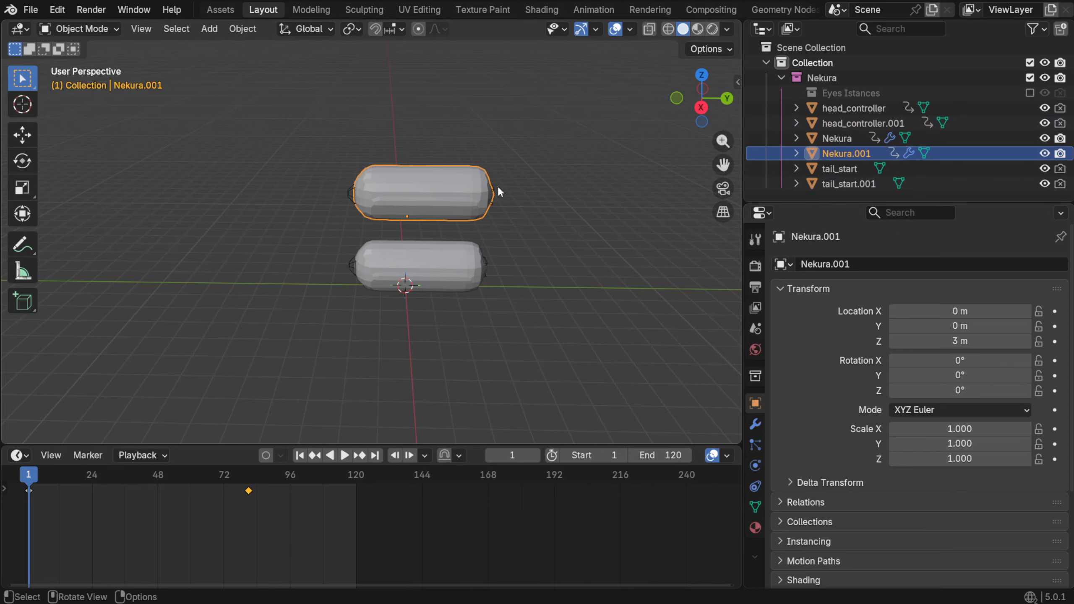
{"action": "key", "text": "alt+g"}
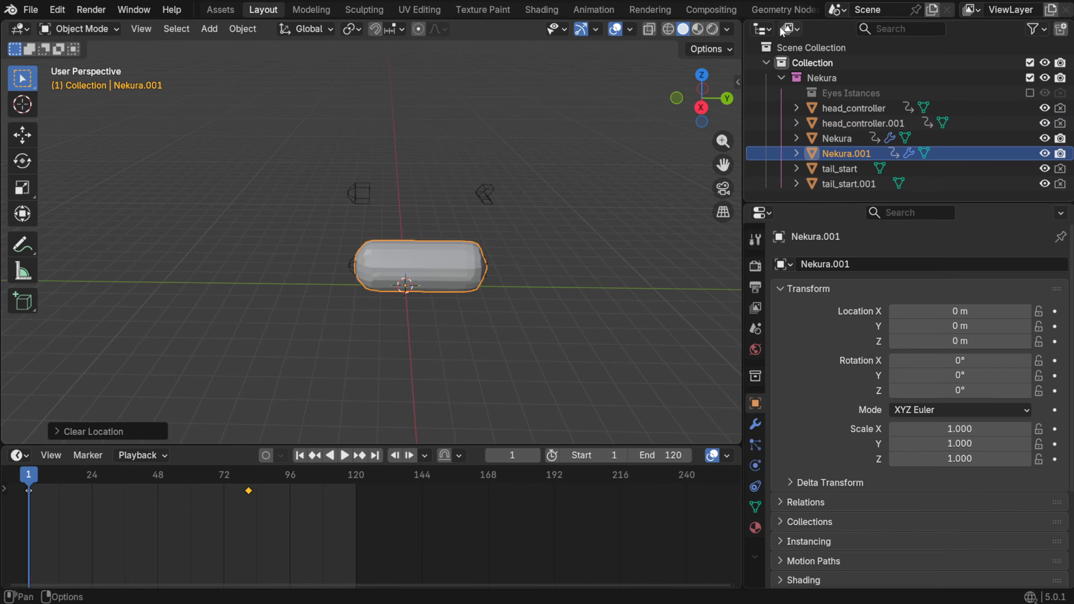
Give the duplicate worm its own copy of the node group and show the head and tail inputs in its Extra Settings
{"action": "left_click", "coordinate": [784, 10]}
{"action": "scroll", "coordinate": [612, 339], "scroll_direction": "down", "scroll_amount": 4}
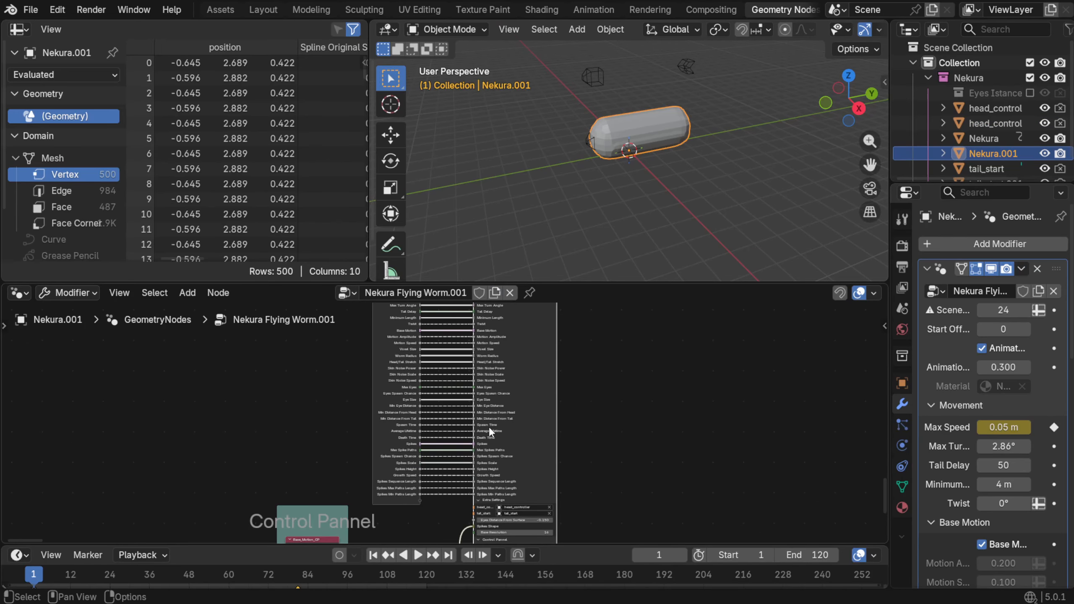
{"action": "middle_click_drag", "start_coordinate": [576, 464], "coordinate": [531, 379]}
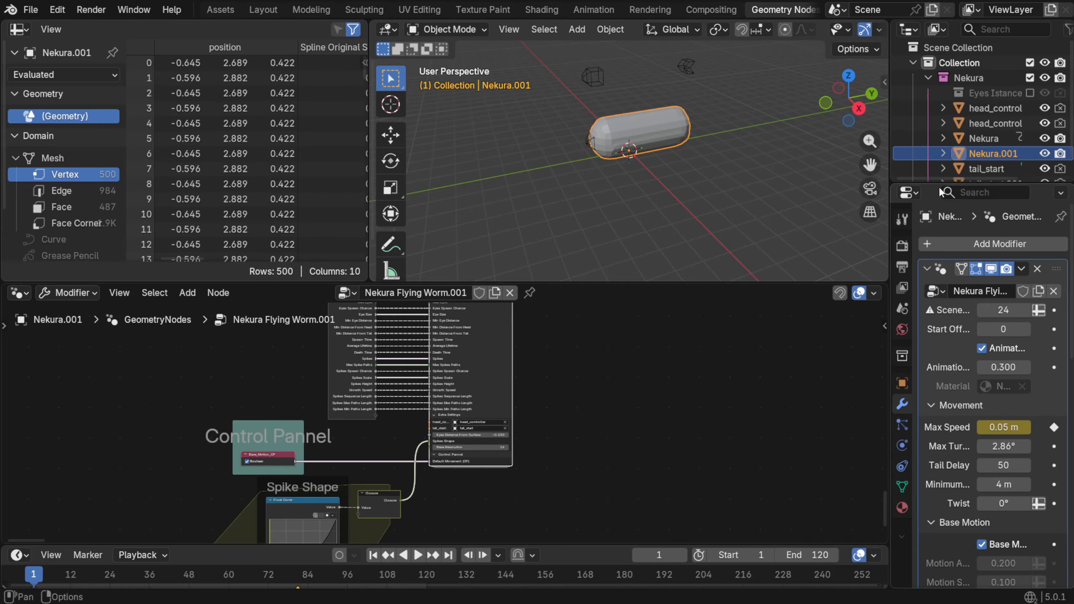
{"action": "left_click_drag", "start_coordinate": [940, 186], "coordinate": [923, 308]}
{"action": "scroll", "coordinate": [508, 423], "scroll_direction": "up", "scroll_amount": 7}
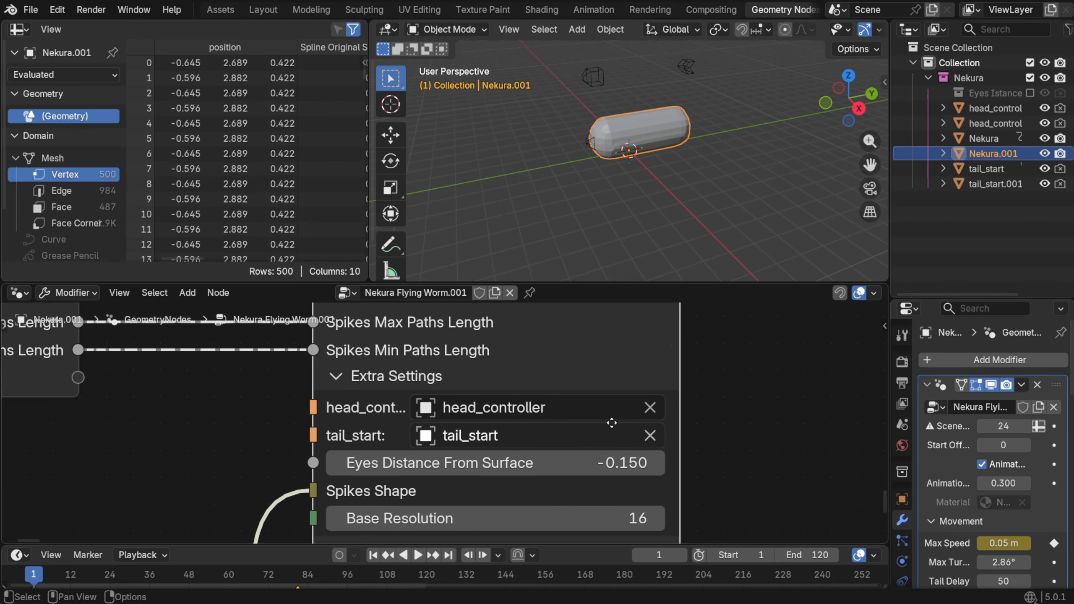
{"action": "left_click_drag", "start_coordinate": [894, 163], "coordinate": [811, 163]}
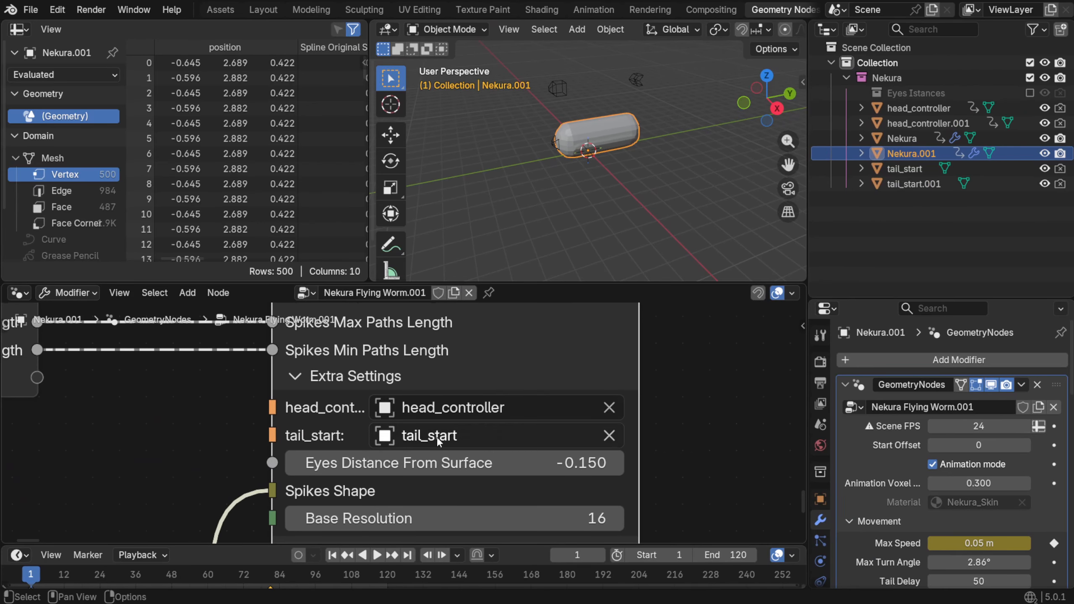
Replace the duplicate node group's head controller input with head_controller.001
{"action": "left_click", "coordinate": [609, 407]}
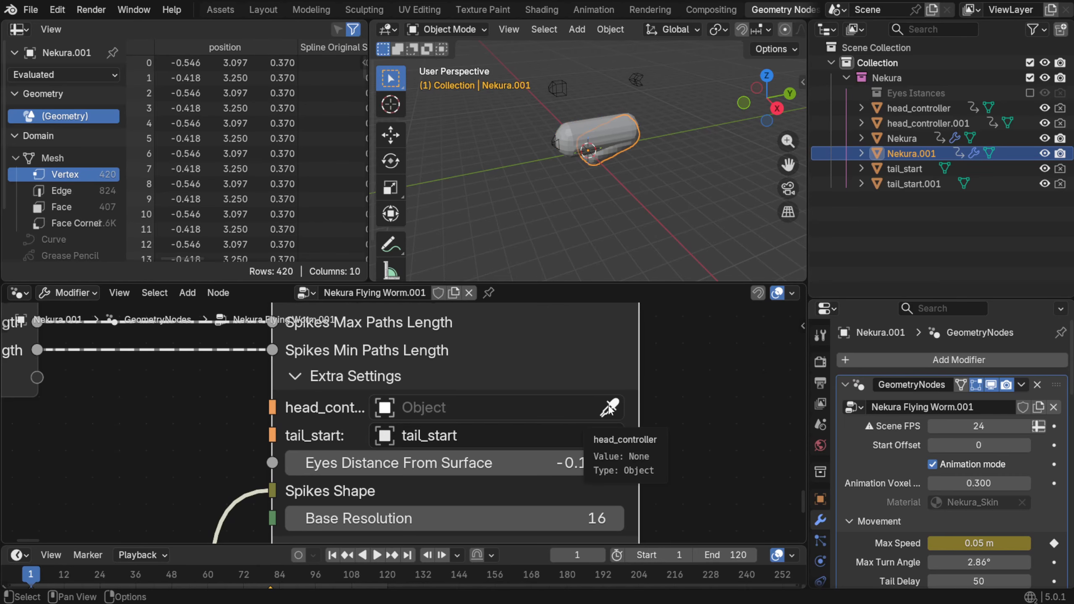
{"action": "left_click", "coordinate": [609, 408]}
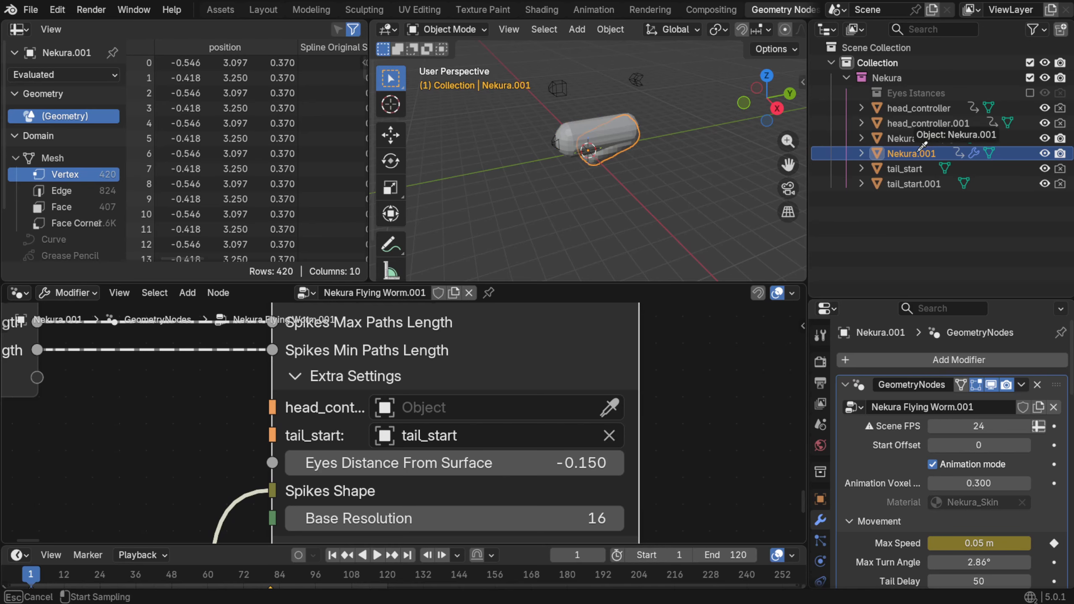
{"action": "left_click", "coordinate": [933, 124]}
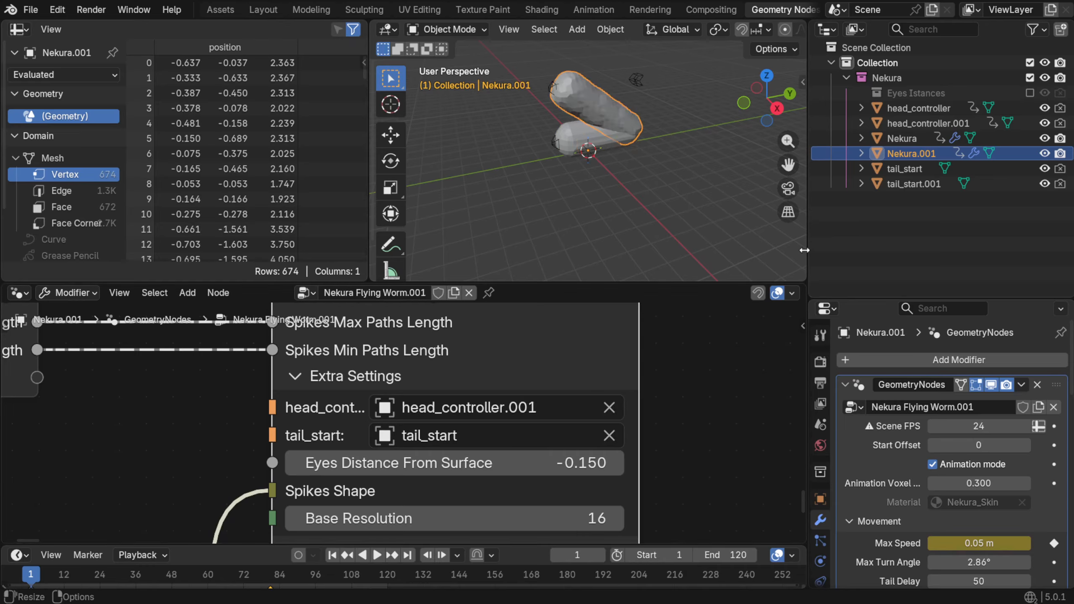
Replace the duplicate node group's tail start input with tail_start.001 and check both worms in the viewport
{"action": "left_click", "coordinate": [609, 435]}
{"action": "left_click", "coordinate": [609, 435]}
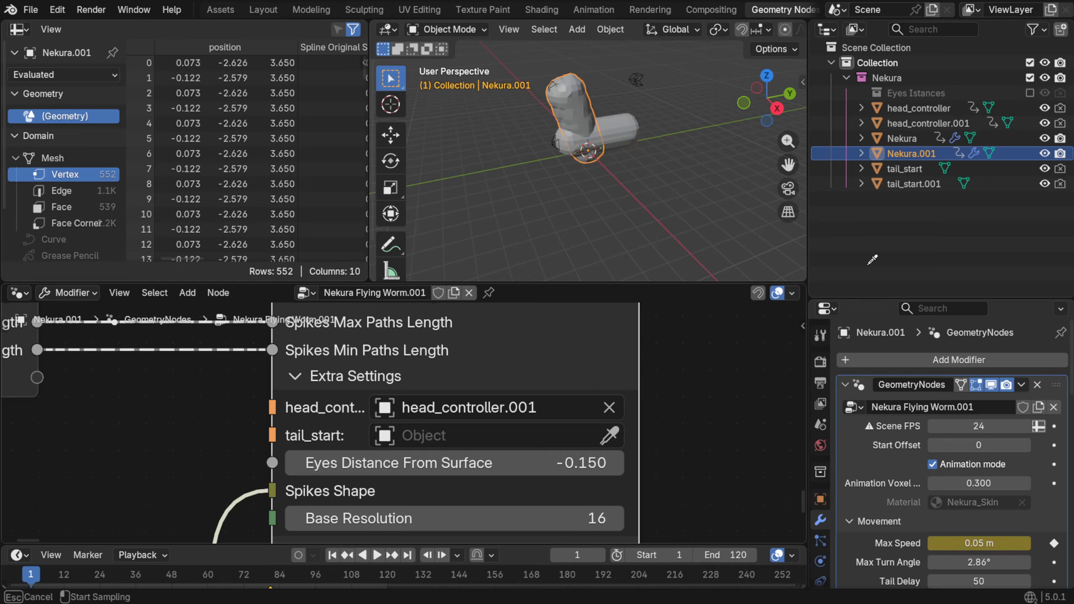
{"action": "left_click", "coordinate": [929, 185]}
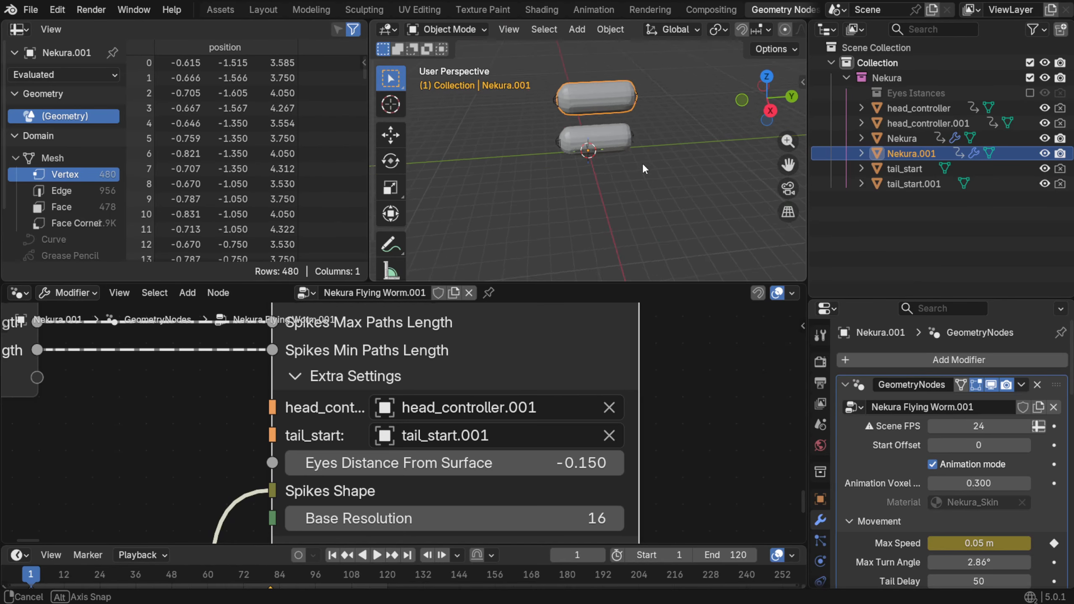
{"action": "middle_click_drag", "start_coordinate": [638, 142], "coordinate": [613, 172], "text": "shift"}
{"action": "scroll", "coordinate": [592, 146], "scroll_direction": "up", "scroll_amount": 4}
{"action": "left_click_drag", "start_coordinate": [482, 197], "coordinate": [677, 201]}
{"action": "left_click", "coordinate": [583, 146]}
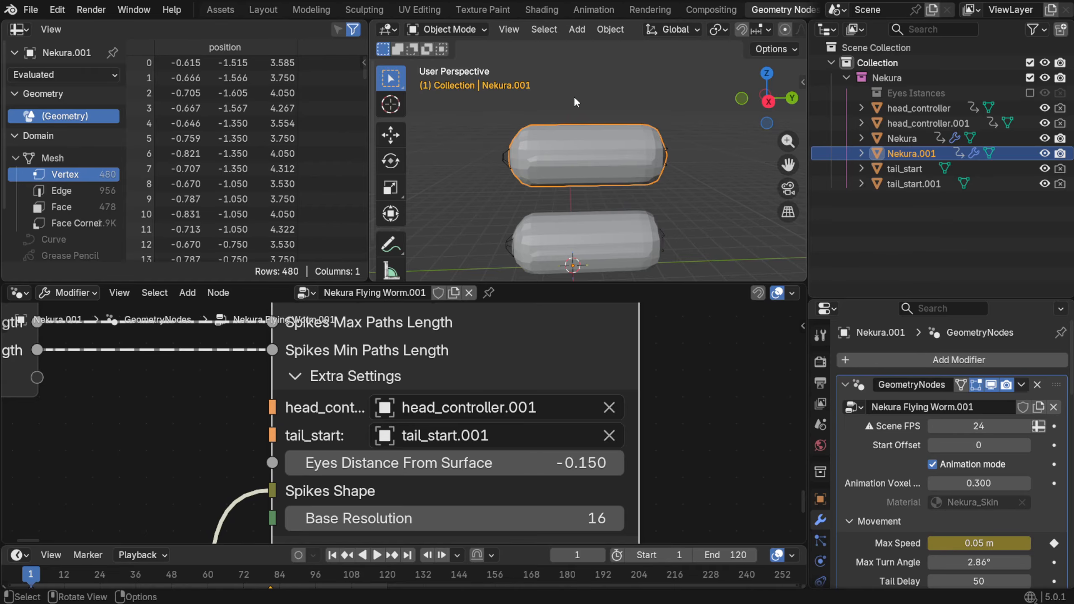
{"action": "left_click", "coordinate": [574, 80]}
{"action": "left_click", "coordinate": [567, 156]}
Expose the original worm's head_controller and tail_start sockets as group inputs so both objects can be set in its modifier
{"action": "left_click", "coordinate": [581, 254]}
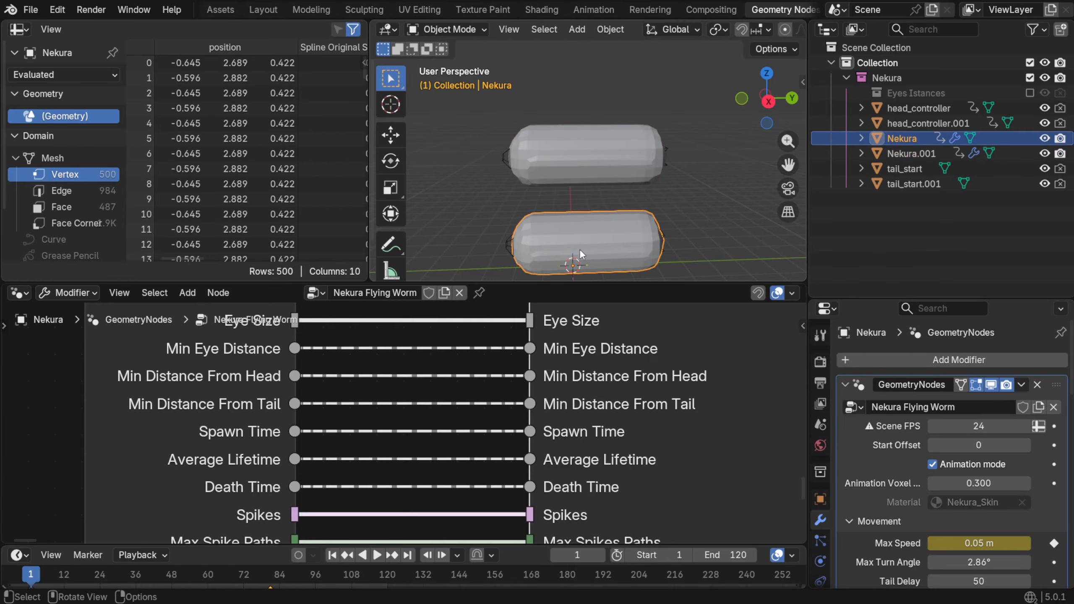
{"action": "scroll", "coordinate": [507, 368], "scroll_direction": "down", "scroll_amount": 6}
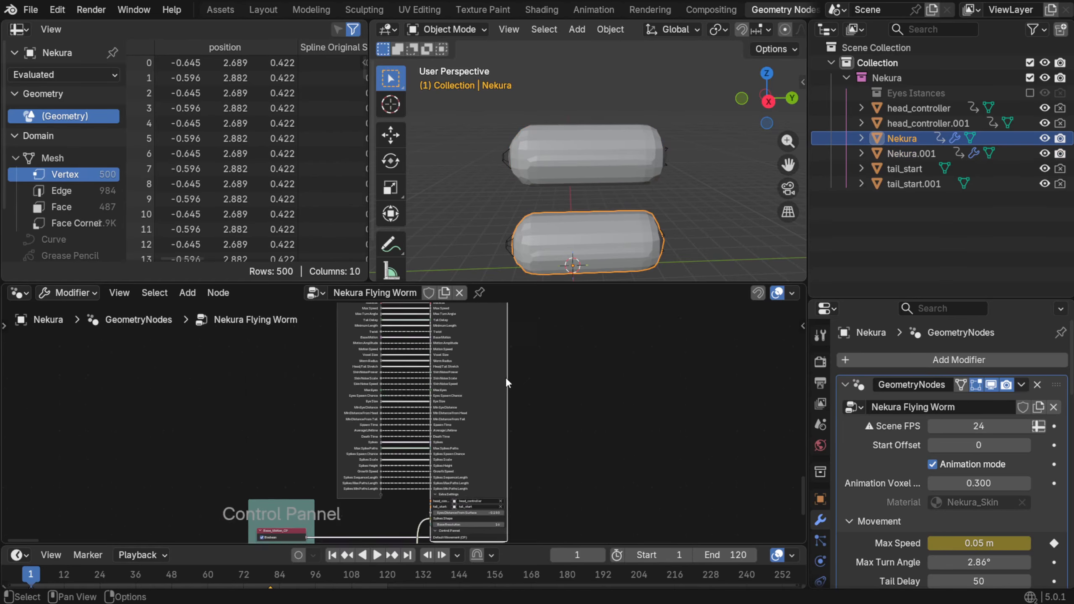
{"action": "scroll", "coordinate": [507, 380], "scroll_direction": "up", "scroll_amount": 5}
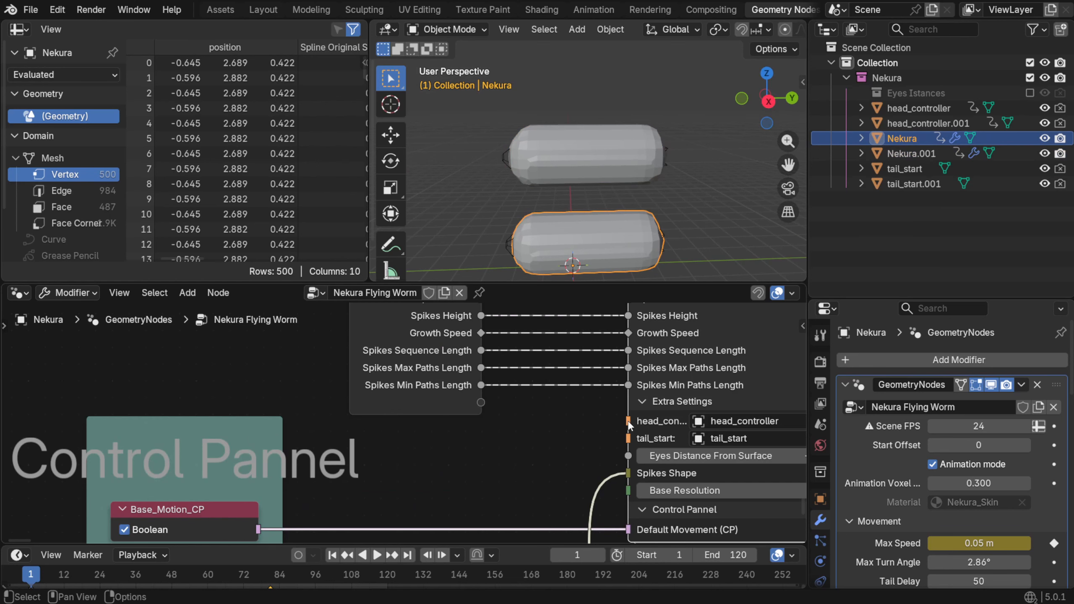
{"action": "left_click_drag", "start_coordinate": [630, 423], "coordinate": [486, 423]}
{"action": "left_click", "coordinate": [973, 540]}
{"action": "left_click", "coordinate": [926, 512]}
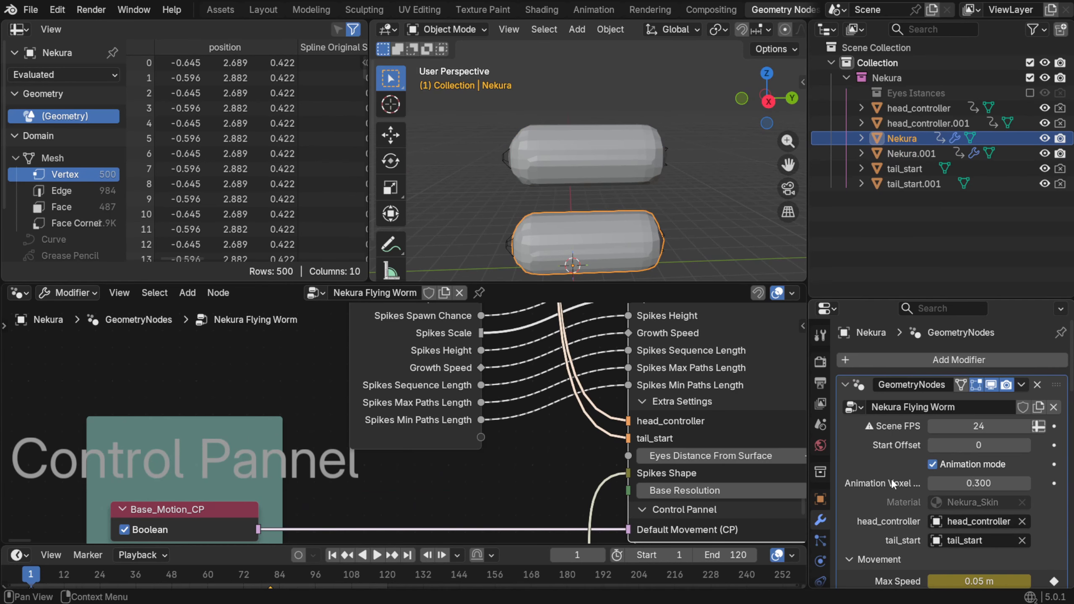
Switch to the Layout workspace and compare the modifier inputs of the duplicate worm and the original worm
{"action": "left_click", "coordinate": [272, 11]}
{"action": "left_click", "coordinate": [455, 194]}
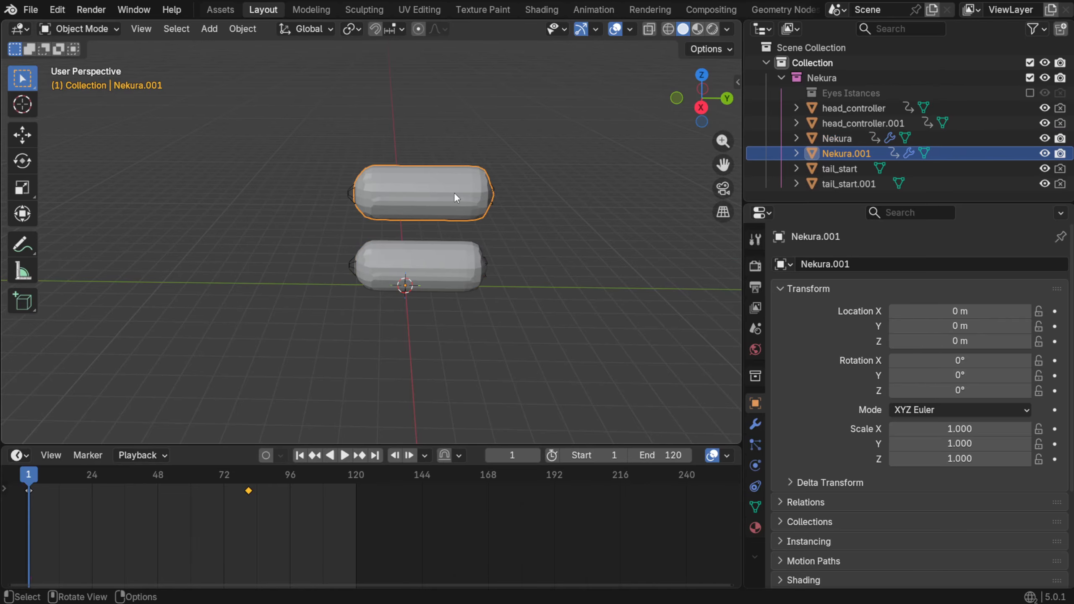
{"action": "left_click", "coordinate": [755, 424]}
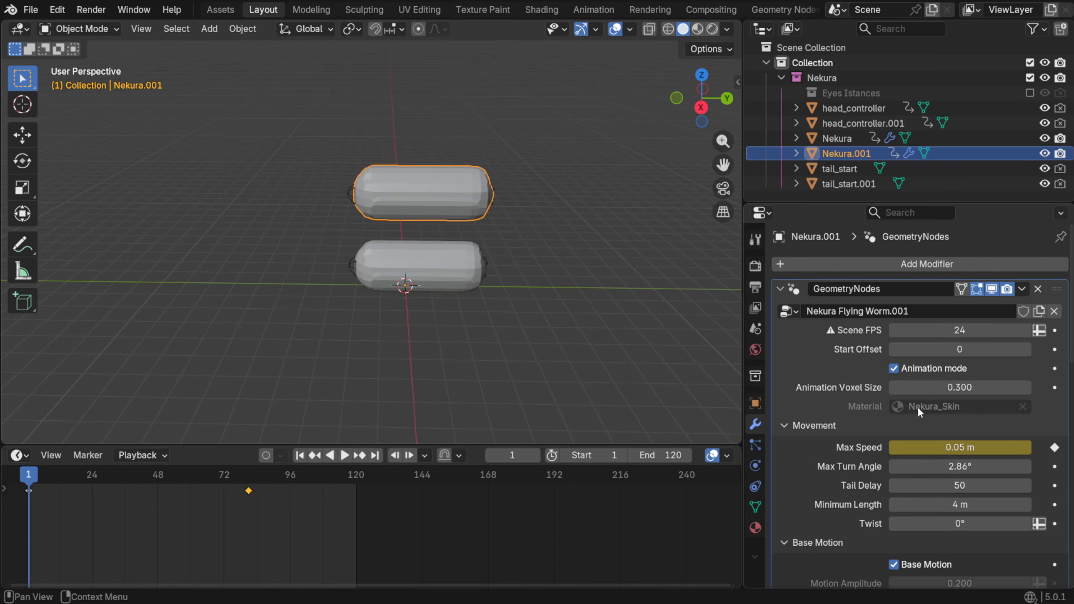
{"action": "left_click", "coordinate": [486, 278]}
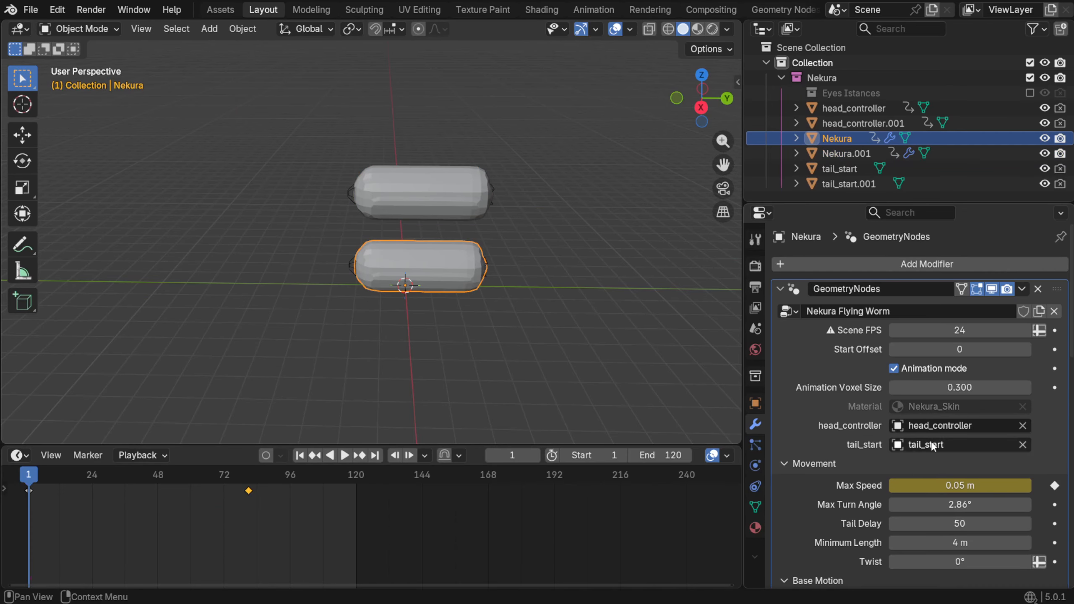
Duplicate the original worm with its head_controller and tail_start above the other two and clear the new body's location
{"action": "left_click", "coordinate": [489, 262], "text": "shift"}
{"action": "left_click", "coordinate": [488, 262], "text": "shift"}
{"action": "key", "text": "shift+d"}
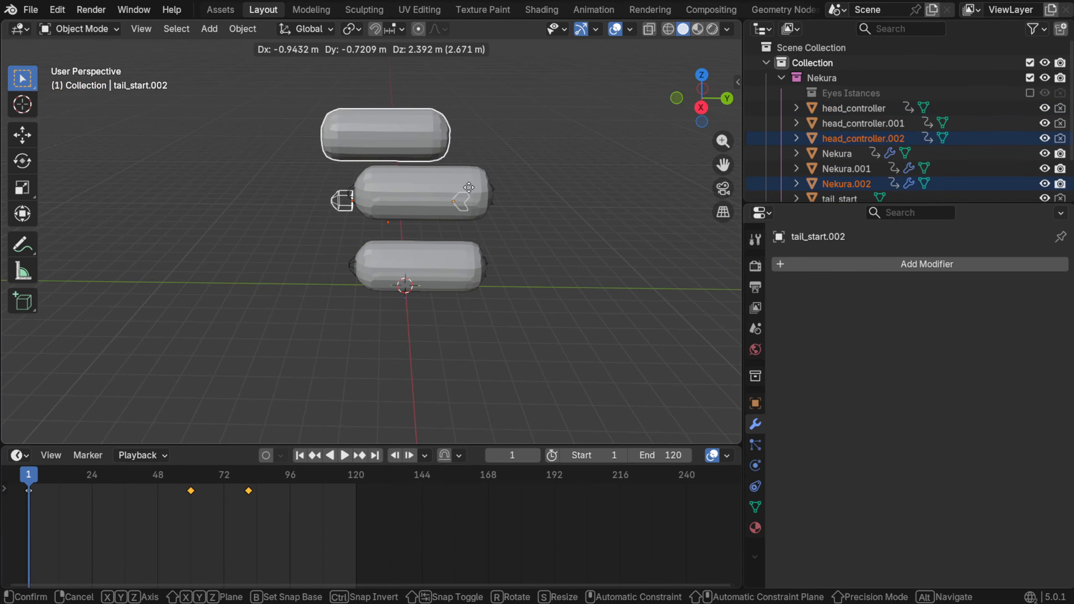
{"action": "left_click", "coordinate": [482, 149]}
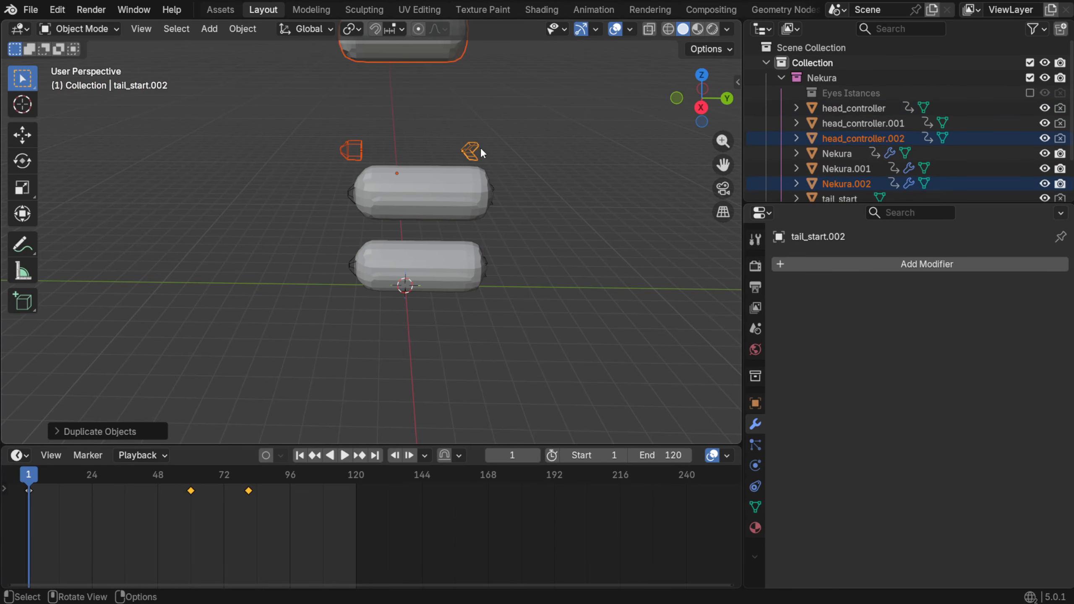
{"action": "left_click", "coordinate": [409, 54]}
{"action": "key", "text": "alt+g"}
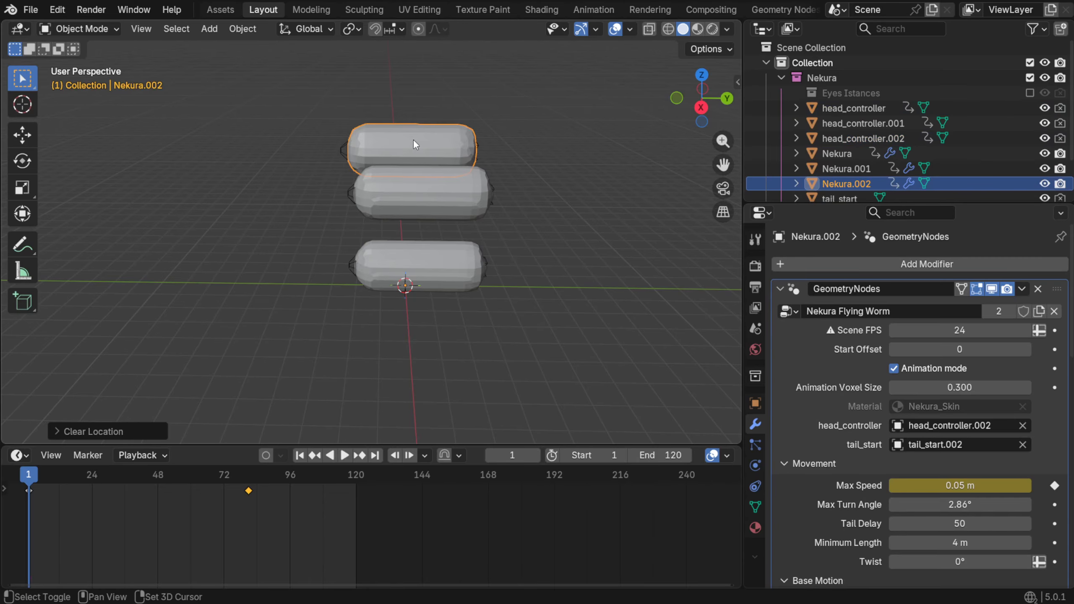
{"action": "middle_click_drag", "start_coordinate": [414, 141], "coordinate": [430, 193], "text": "shift"}
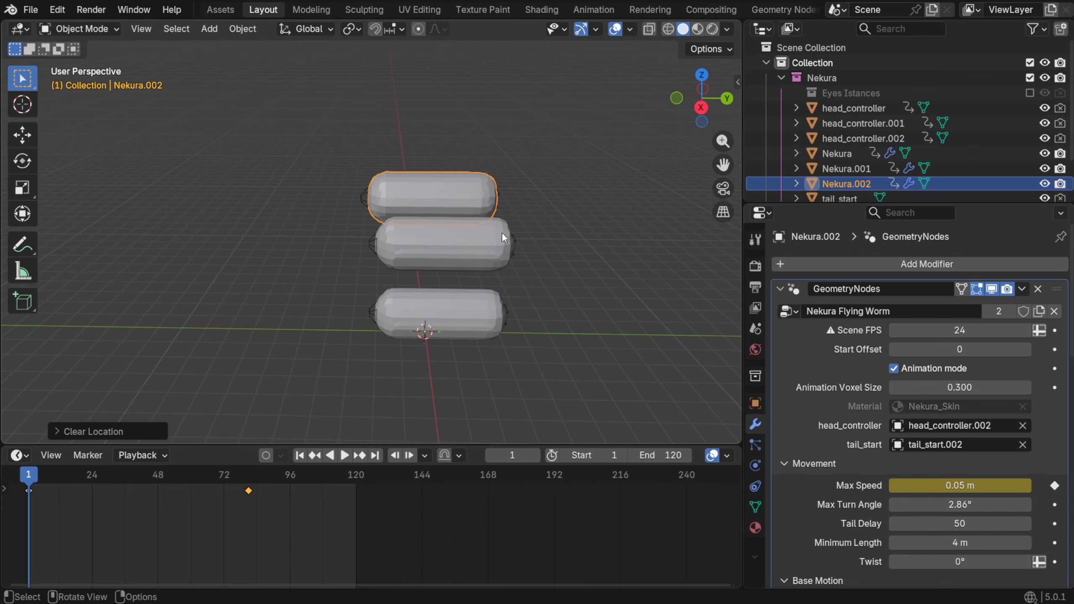
Duplicate the topmost worm with its two controllers higher up toward negative Y and clear the new body's location
{"action": "left_click", "coordinate": [364, 196], "text": "shift"}
{"action": "left_click", "coordinate": [498, 193], "text": "shift"}
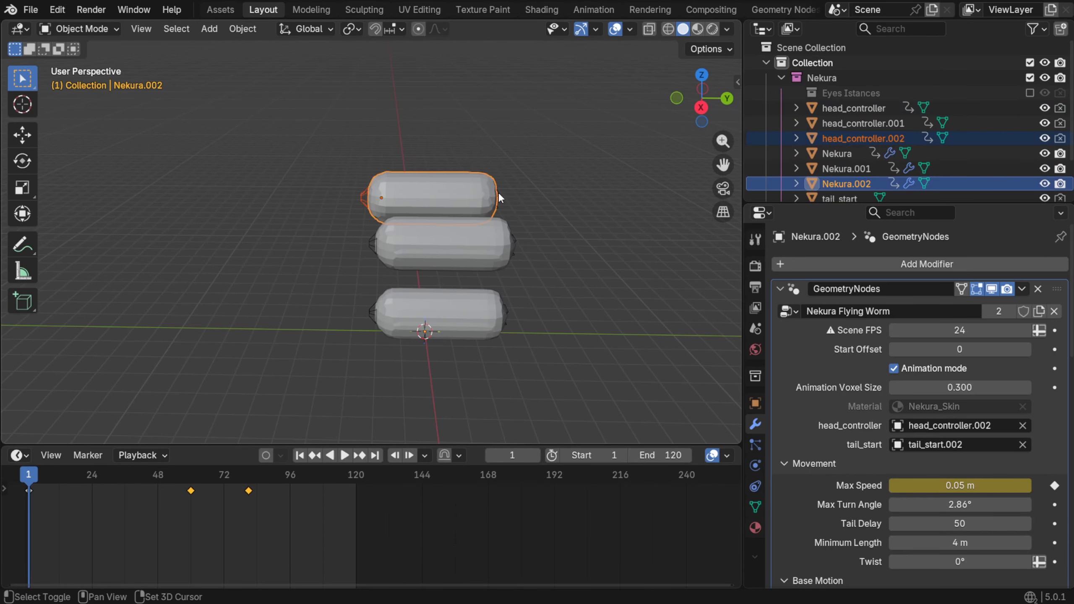
{"action": "left_click", "coordinate": [501, 191], "text": "shift"}
{"action": "scroll", "coordinate": [518, 195], "scroll_direction": "down", "scroll_amount": 2}
{"action": "middle_click_drag", "start_coordinate": [521, 195], "coordinate": [525, 236], "text": "shift"}
{"action": "key", "text": "shift+d"}
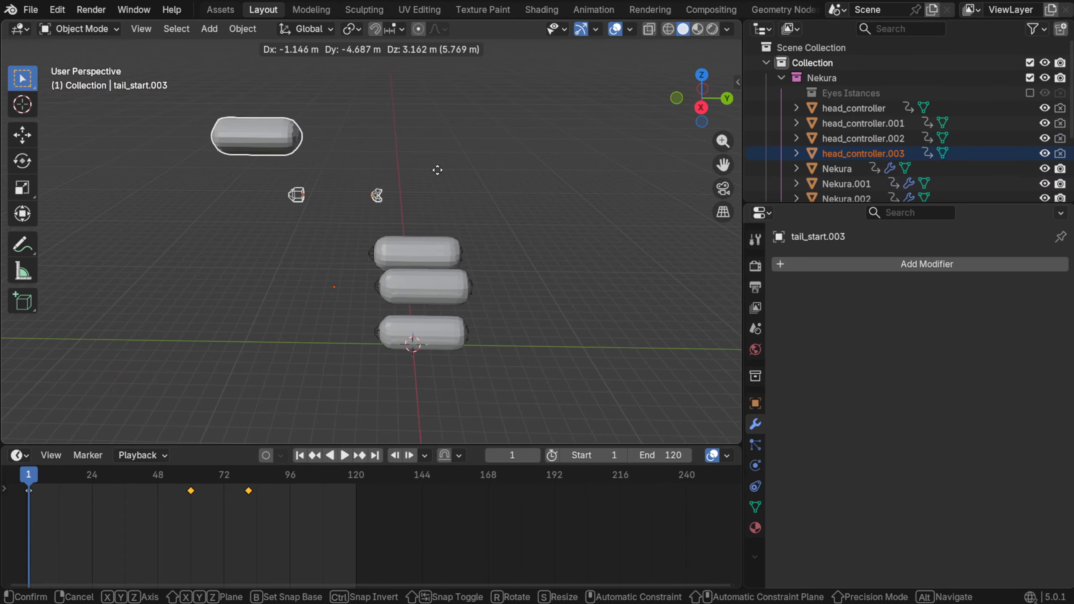
{"action": "left_click", "coordinate": [394, 157]}
{"action": "left_click", "coordinate": [208, 122]}
{"action": "key", "text": "alt+g"}
Duplicate the newest worm with its two controllers toward positive Y and clear the location of the copied body
{"action": "left_click", "coordinate": [330, 184]}
{"action": "left_click", "coordinate": [337, 183], "text": "shift"}
{"action": "left_click", "coordinate": [337, 183], "text": "shift"}
{"action": "left_click_drag", "start_coordinate": [363, 190], "coordinate": [286, 178], "text": "shift"}
{"action": "key", "text": "shift+d"}
{"action": "left_click", "coordinate": [654, 93]}
{"action": "key", "text": "alt+g"}
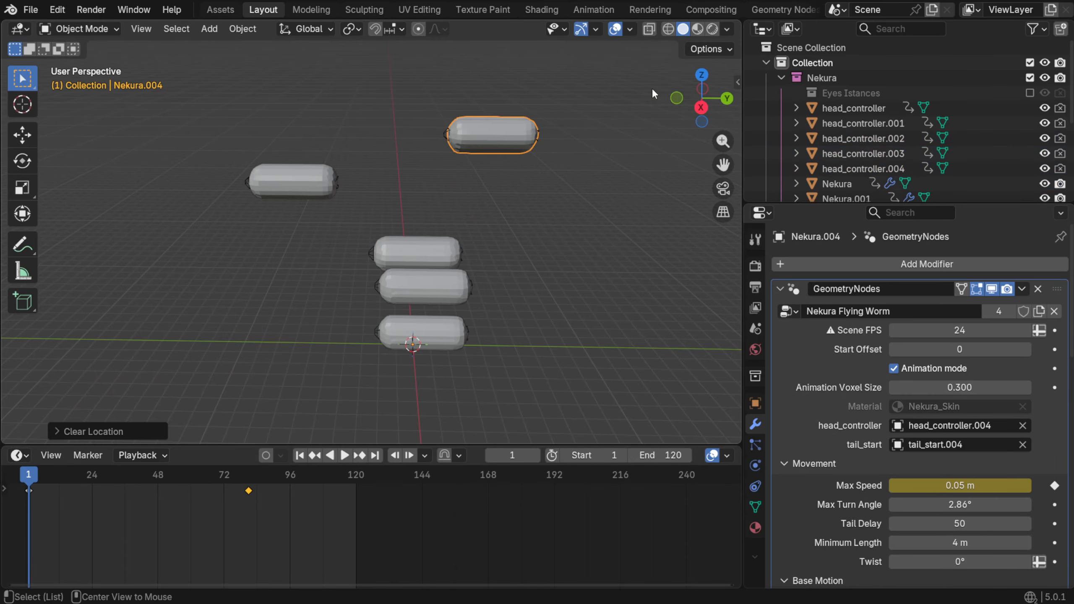
Play the animation with all the duplicated worms in view
{"action": "middle_click_drag", "start_coordinate": [499, 183], "coordinate": [438, 233], "text": "shift"}
{"action": "left_click", "coordinate": [427, 224]}
{"action": "key", "text": "space"}
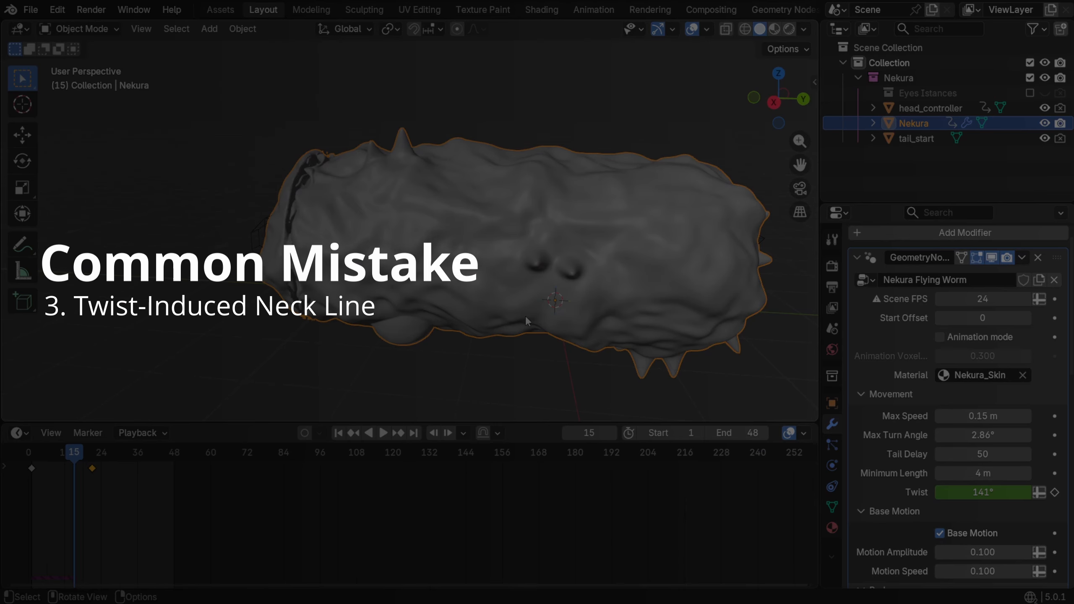
Examine the line around the twisted worm's neck at frame 15 from several angles
{"action": "middle_click_drag", "start_coordinate": [526, 316], "coordinate": [480, 286]}
{"action": "scroll", "coordinate": [588, 316], "scroll_direction": "down", "scroll_amount": 3}
{"action": "scroll", "coordinate": [480, 286], "scroll_direction": "up", "scroll_amount": 3}
{"action": "left_click", "coordinate": [379, 191]}
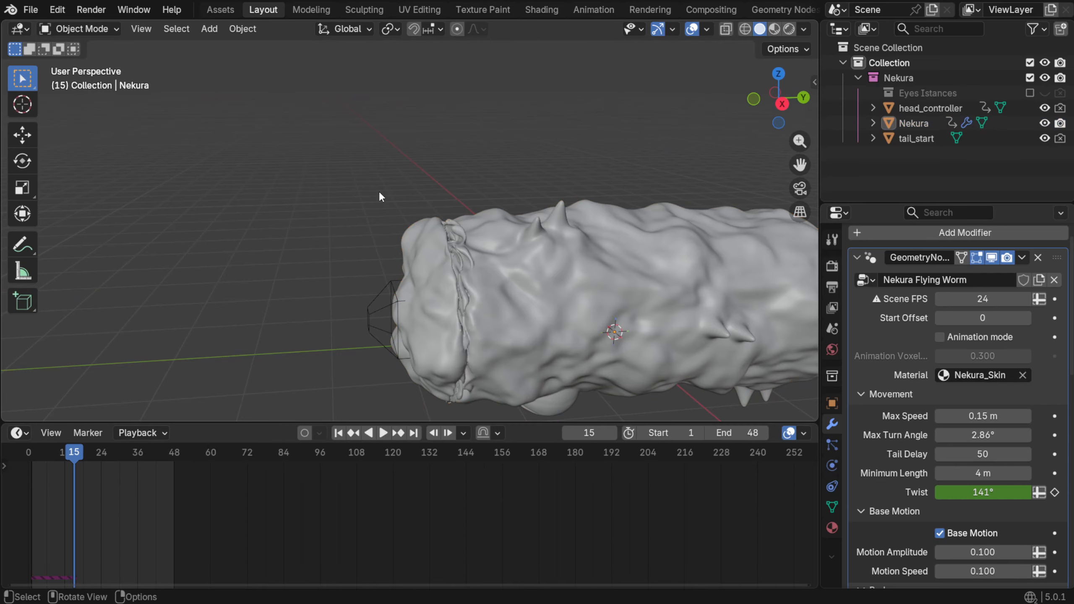
{"action": "middle_click_drag", "start_coordinate": [380, 194], "coordinate": [556, 286]}
{"action": "left_click", "coordinate": [613, 338]}
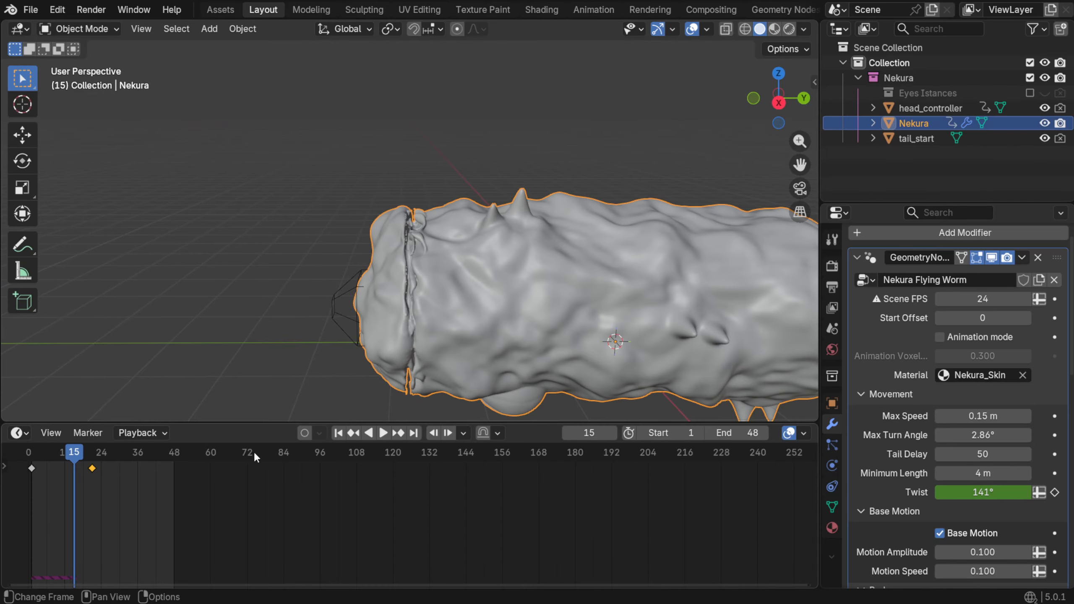
{"action": "scroll", "coordinate": [696, 330], "scroll_direction": "down", "scroll_amount": 1}
{"action": "middle_click_drag", "start_coordinate": [696, 330], "coordinate": [630, 304], "text": "shift"}
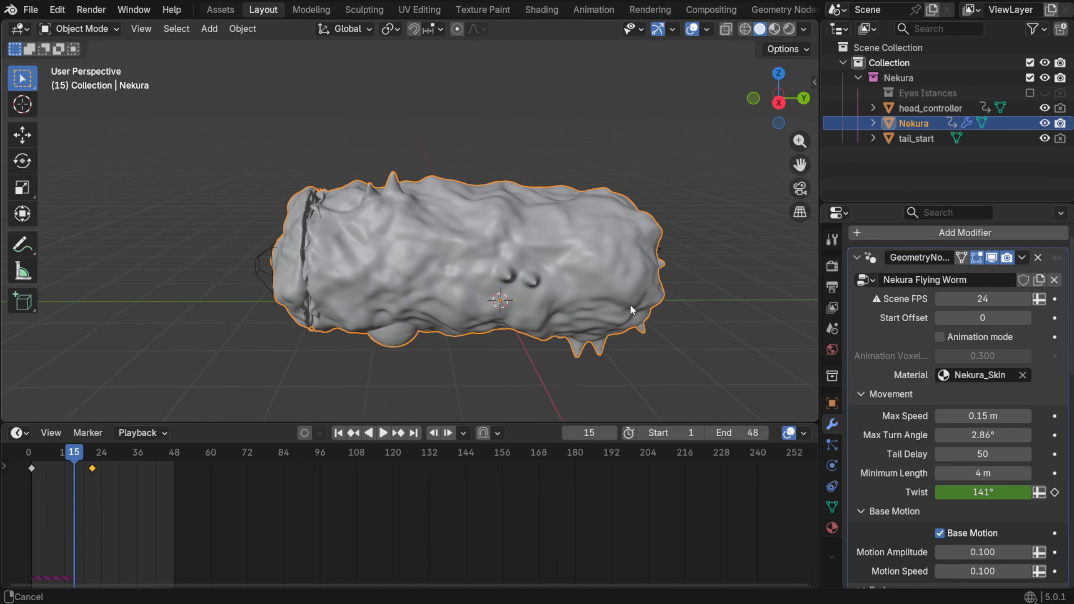
Review the worm's Movement and Body settings and inspect the neck line up close
{"action": "scroll", "coordinate": [991, 442], "scroll_direction": "down", "scroll_amount": 5}
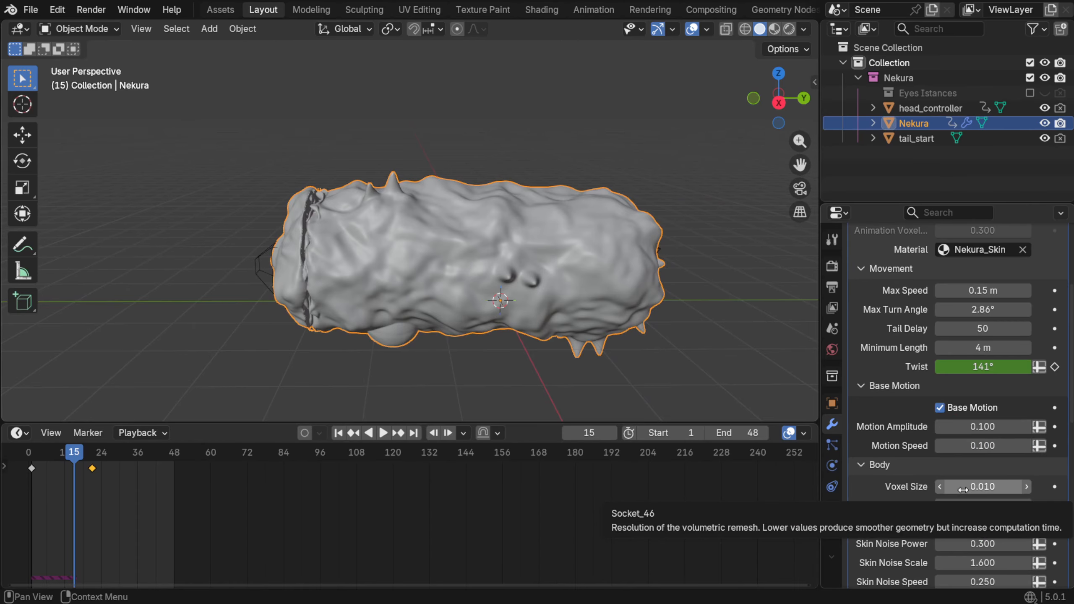
{"action": "middle_click_drag", "start_coordinate": [409, 198], "coordinate": [284, 212]}
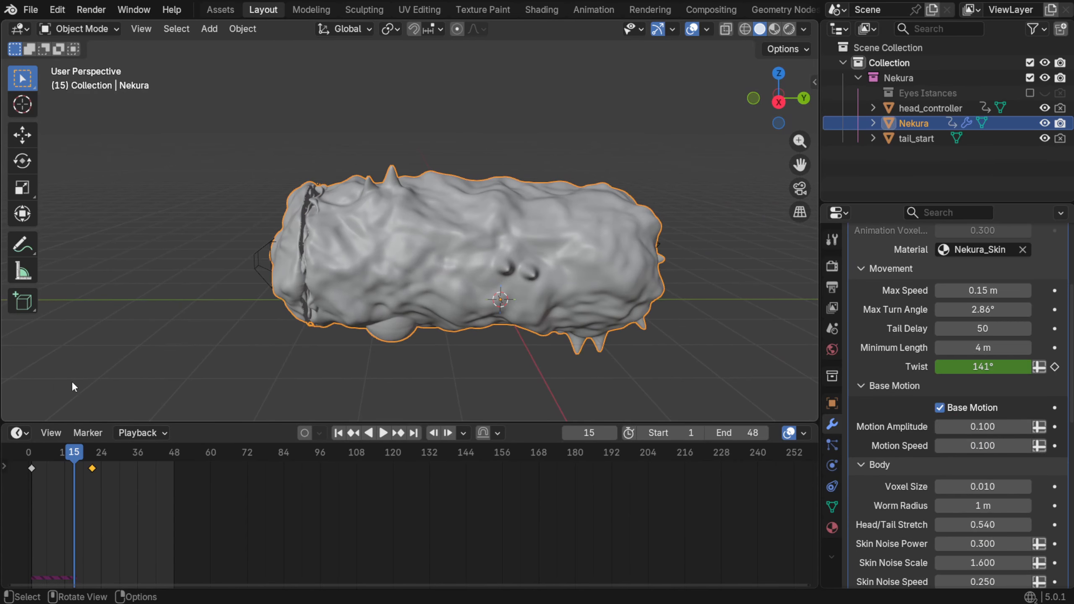
{"action": "middle_click_drag", "start_coordinate": [73, 385], "coordinate": [402, 224]}
{"action": "scroll", "coordinate": [617, 138], "scroll_direction": "up", "scroll_amount": 8}
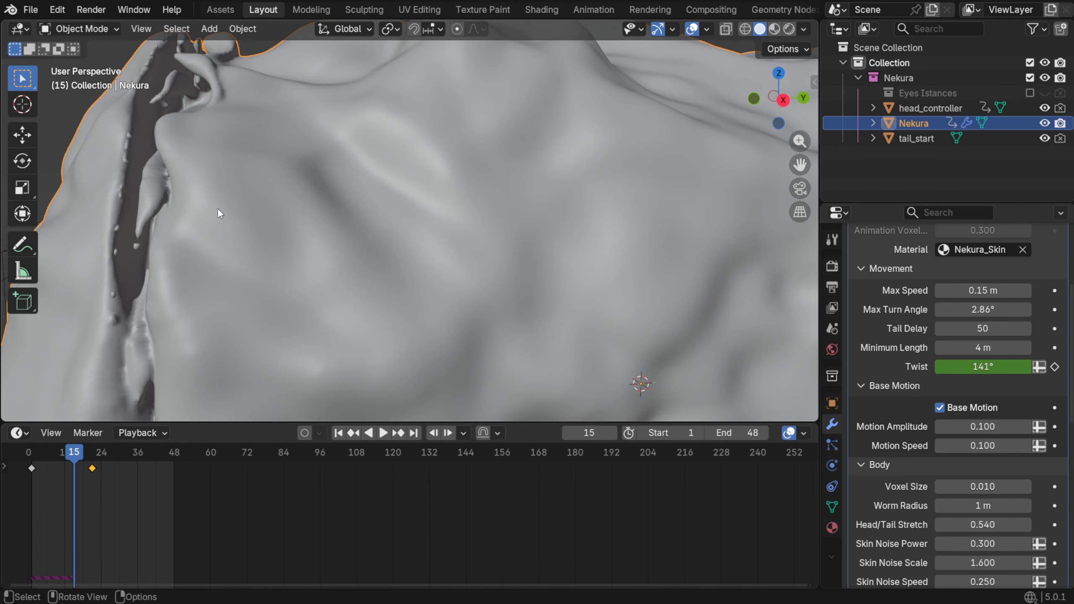
{"action": "scroll", "coordinate": [217, 208], "scroll_direction": "down", "scroll_amount": 8}
{"action": "mouse_move", "coordinate": [339, 189]}
{"action": "middle_mouse_down"}
{"action": "mouse_move", "coordinate": [400, 209]}
{"action": "mouse_move", "coordinate": [320, 198]}
{"action": "mouse_move", "coordinate": [344, 189]}
{"action": "middle_mouse_up"}
{"action": "scroll", "coordinate": [343, 182], "scroll_direction": "up", "scroll_amount": 3}
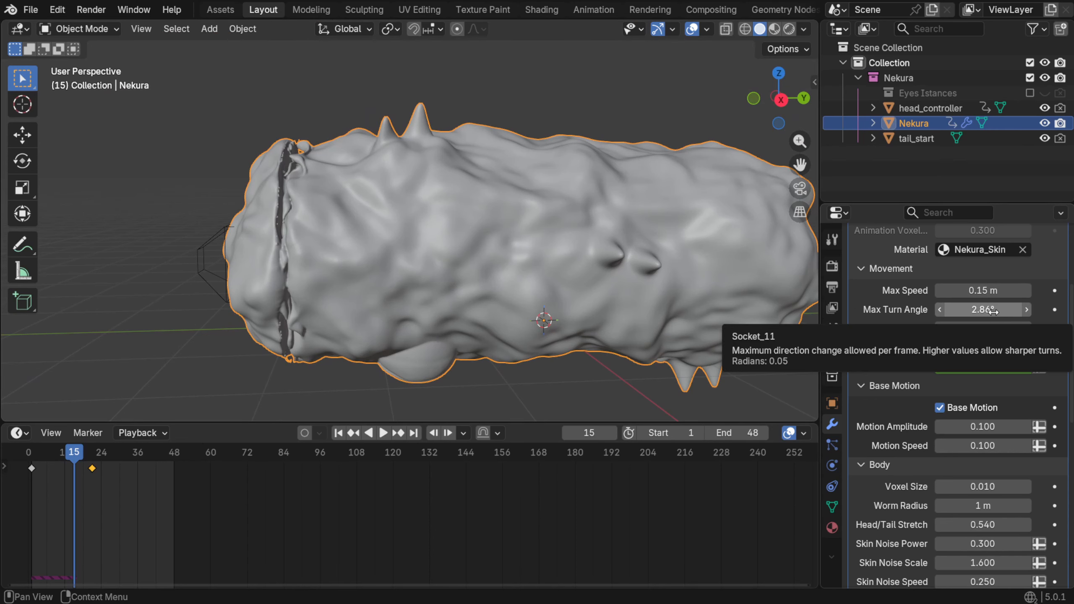
{"action": "middle_click_drag", "start_coordinate": [381, 234], "coordinate": [316, 275], "text": "shift"}
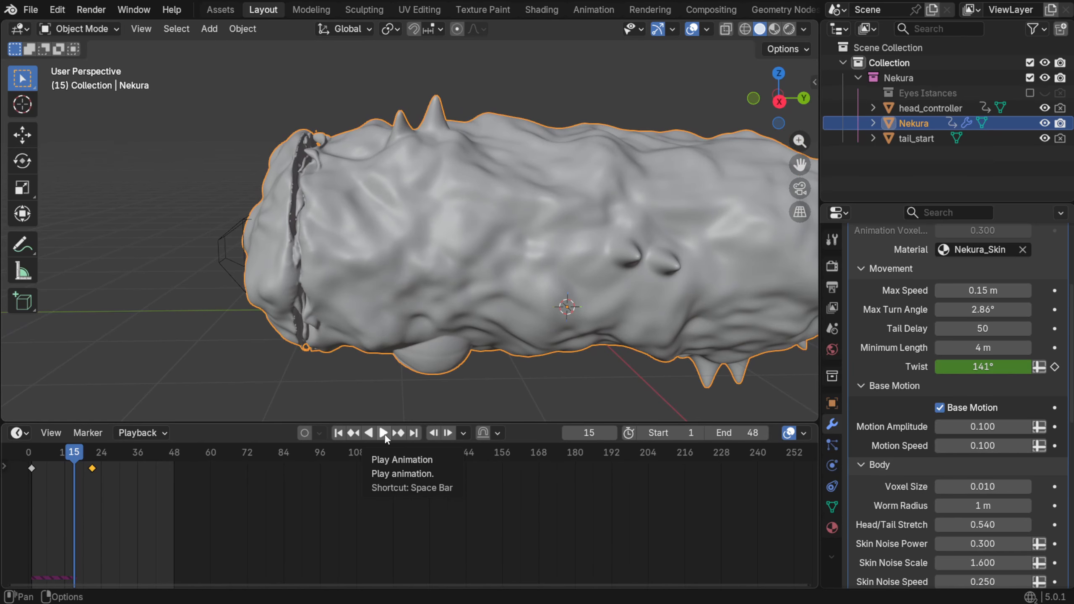
{"action": "middle_click_drag", "start_coordinate": [420, 236], "coordinate": [247, 433]}
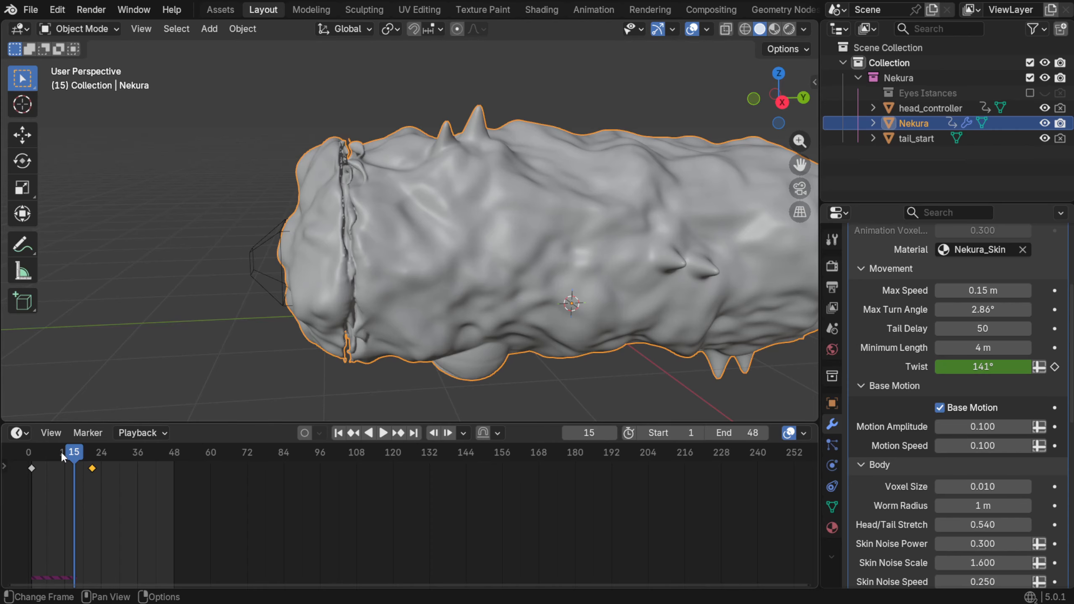
Turn on Animation mode and play the worm's simulation through to frame 44
{"action": "scroll", "coordinate": [952, 296], "scroll_direction": "up", "scroll_amount": 3}
{"action": "left_click", "coordinate": [940, 274]}
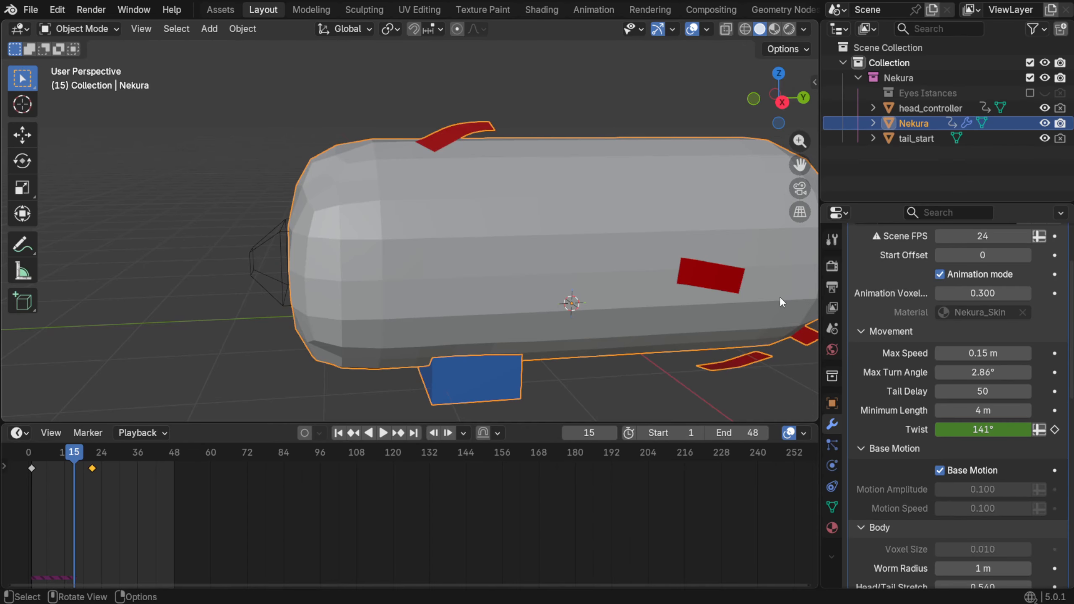
{"action": "key", "text": "space"}
{"action": "key", "text": "space"}
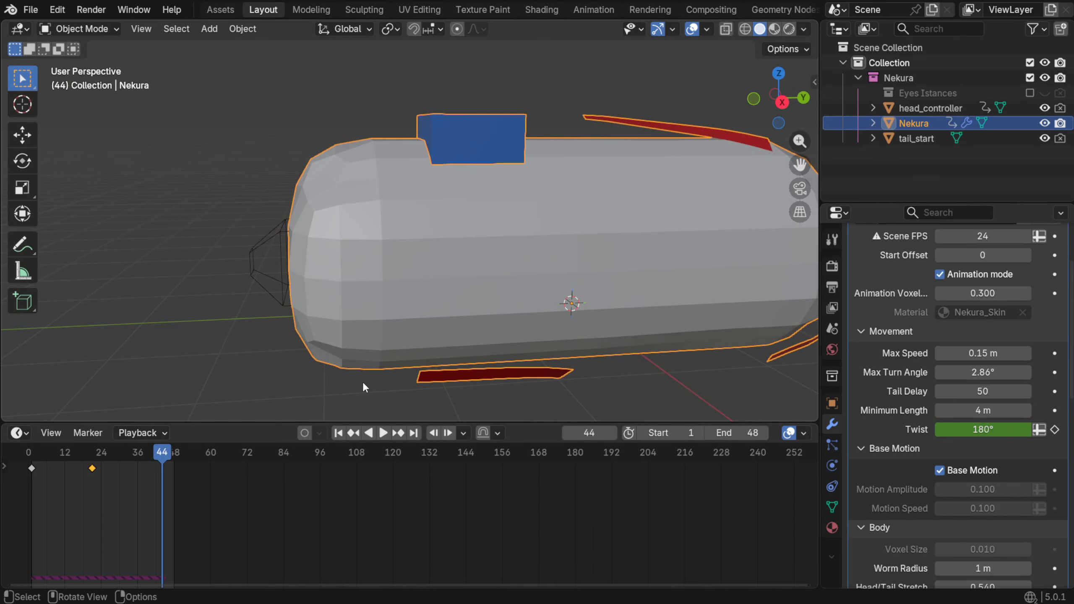
Replay the simulation from the first frame to frame 21, turning off Animation mode to check the neck at frame 30
{"action": "key", "text": "shift+Left"}
{"action": "key", "text": "space"}
{"action": "key", "text": "space"}
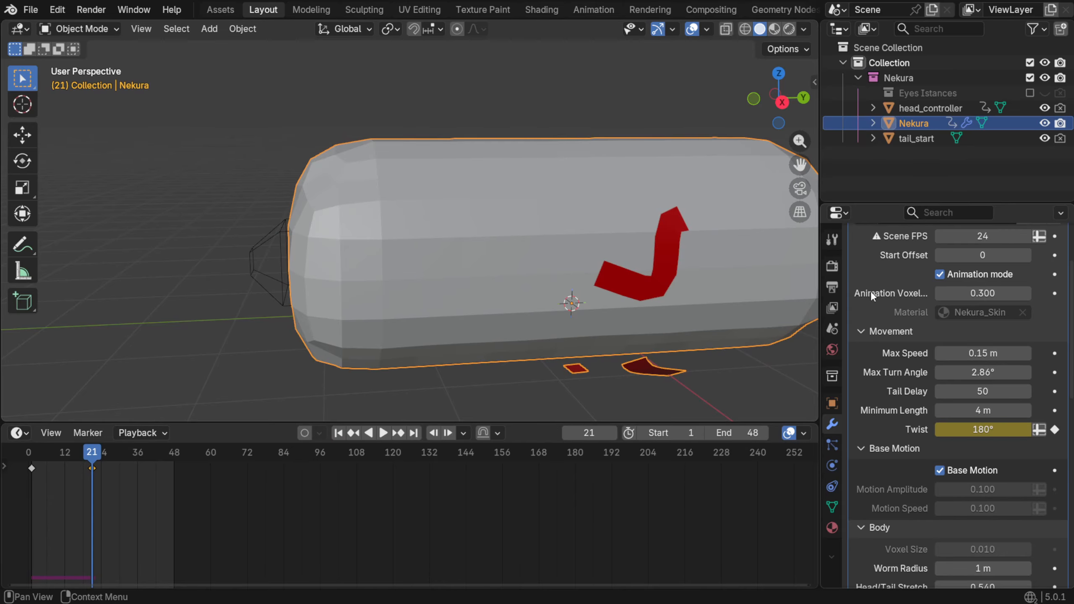
{"action": "left_click", "coordinate": [940, 274]}
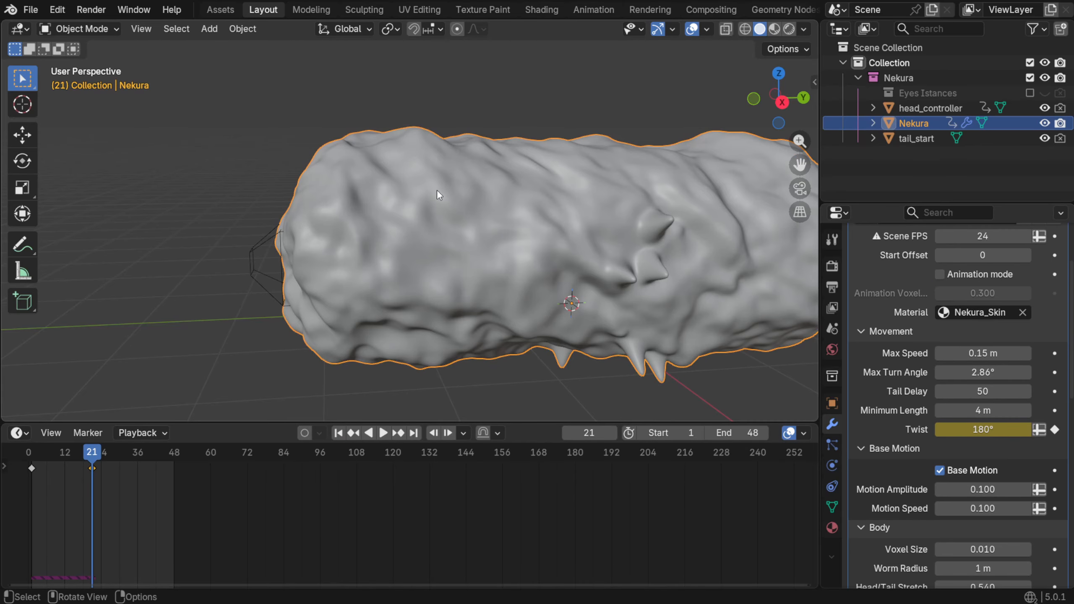
{"action": "left_click", "coordinate": [119, 452]}
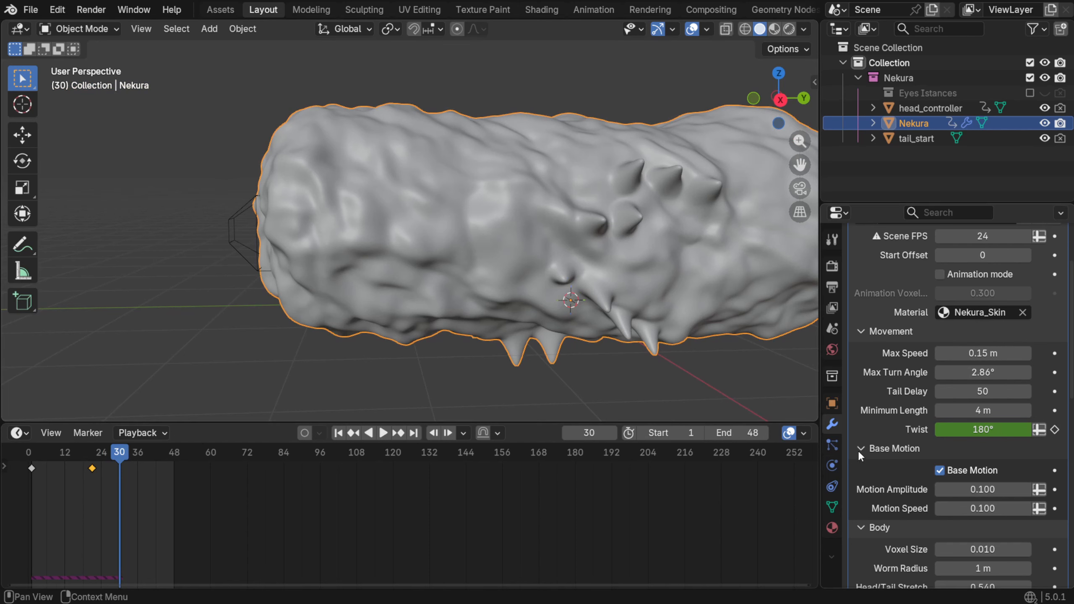
Bake the worm's simulation nodes and play the baked animation from frame 1
{"action": "left_click", "coordinate": [832, 465]}
{"action": "left_click", "coordinate": [890, 341]}
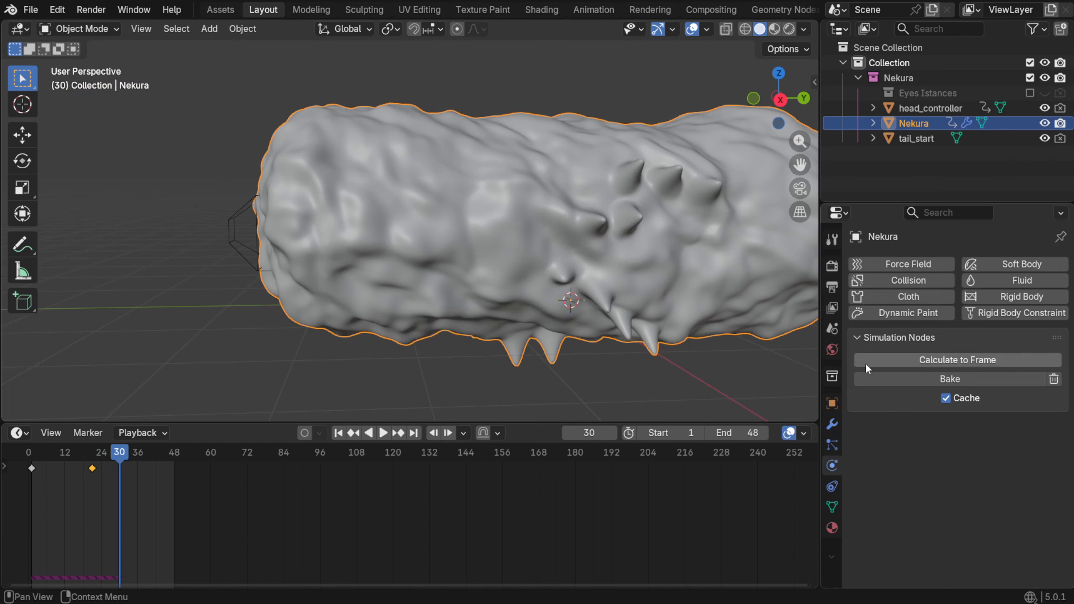
{"action": "left_click", "coordinate": [920, 378]}
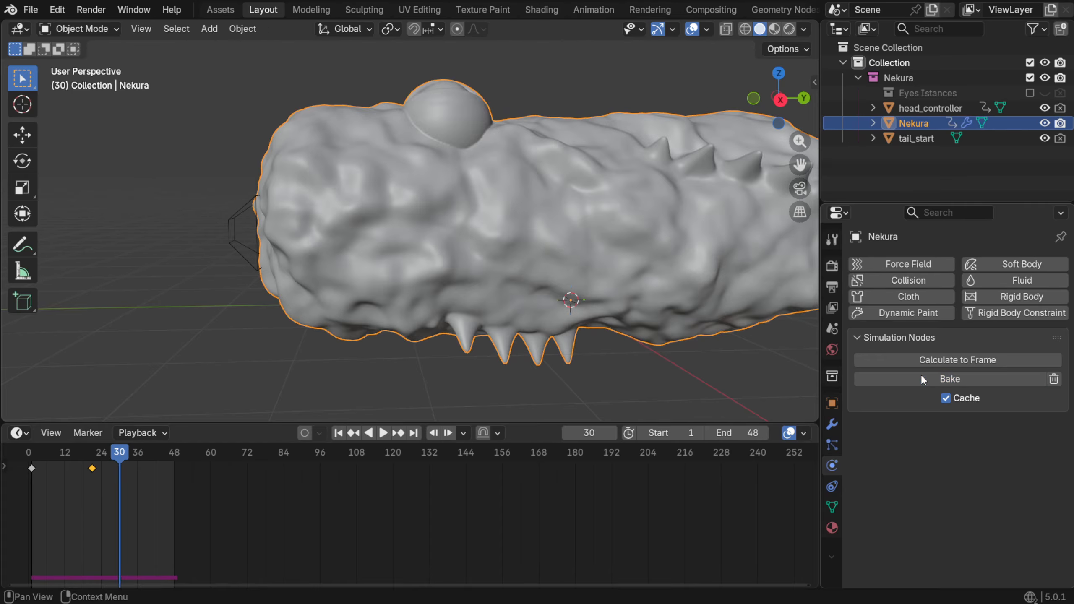
{"action": "left_click", "coordinate": [31, 452]}
{"action": "key", "text": "space"}
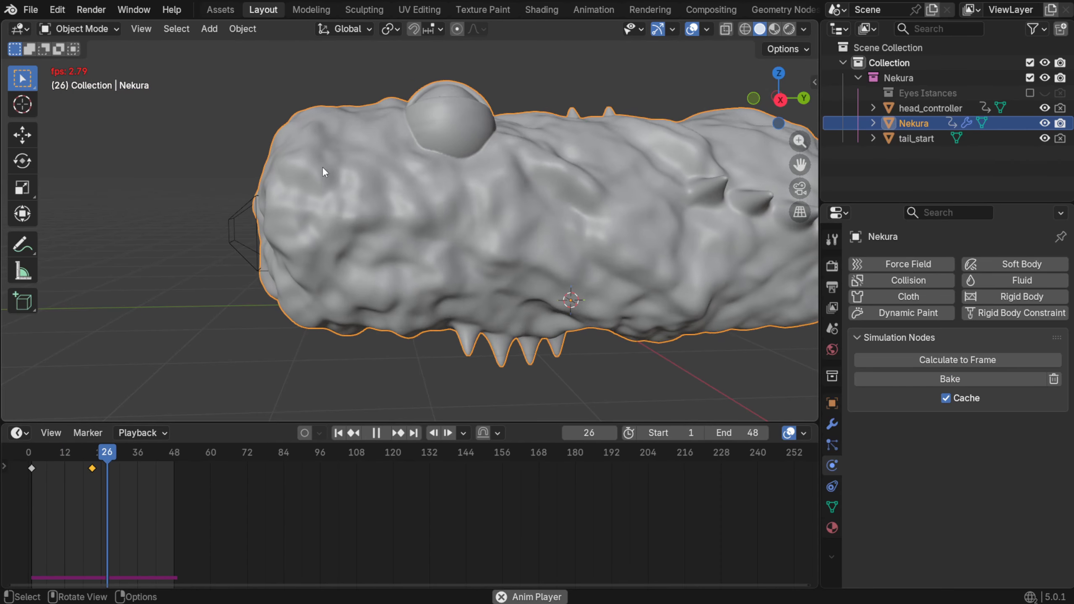
Stop the playback at frame 28 and shift the worm's second Twist keyframe to a later frame
{"action": "key", "text": "space"}
{"action": "left_click", "coordinate": [838, 423]}
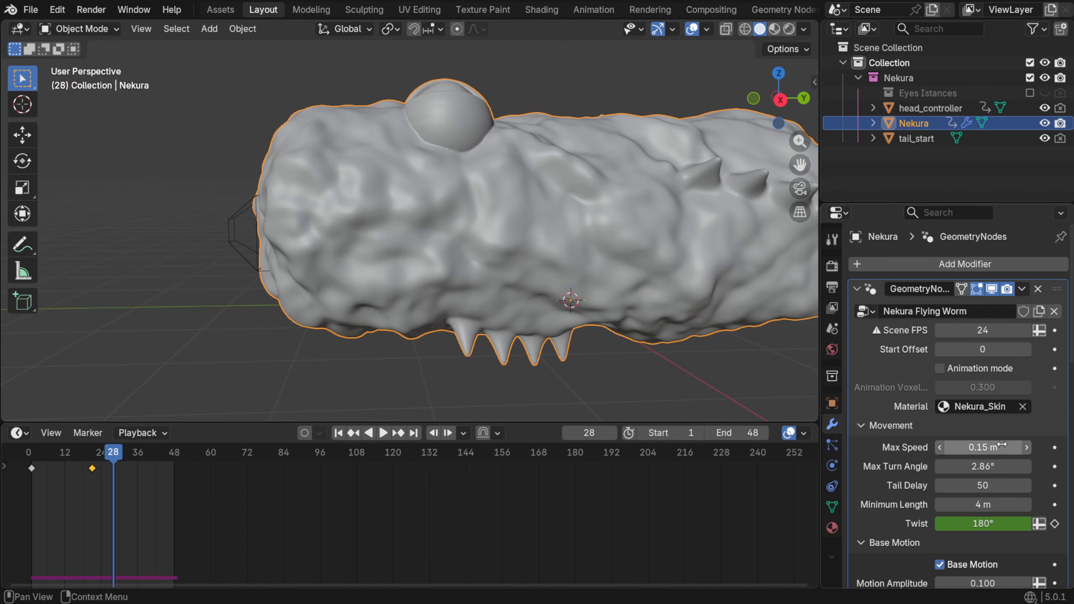
{"action": "scroll", "coordinate": [909, 423], "scroll_direction": "down", "scroll_amount": 2}
{"action": "key", "text": "g"}
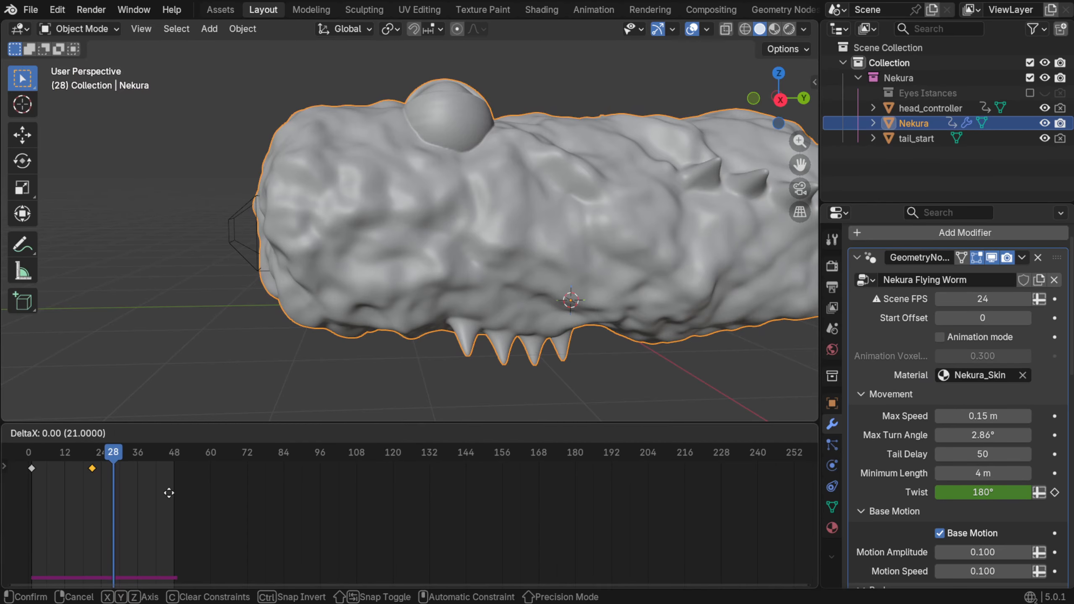
{"action": "left_click", "coordinate": [203, 493]}
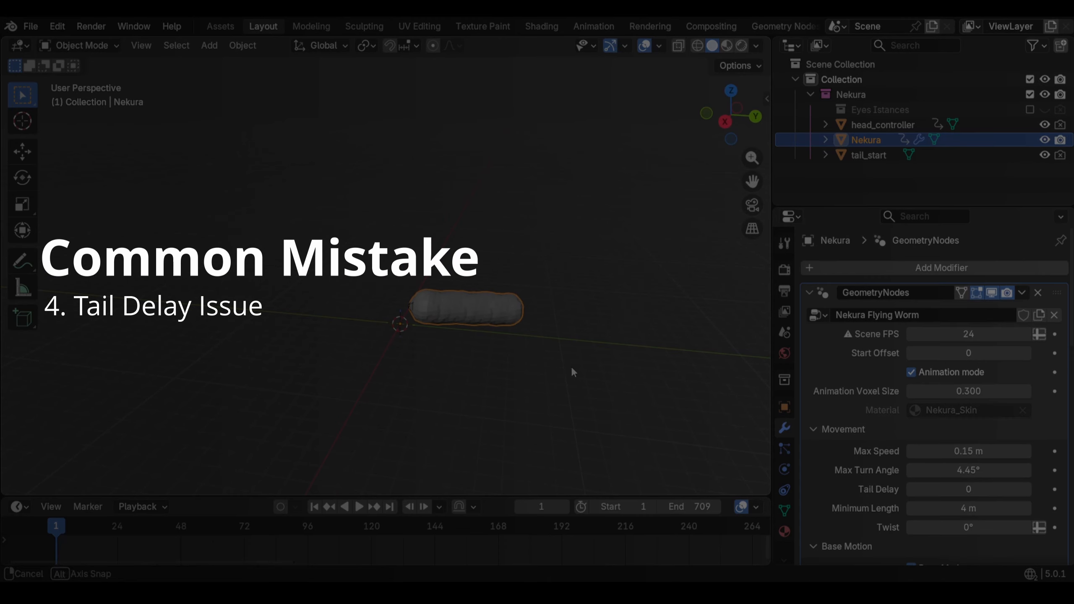
Play the simulation while moving the head controller away from the worm and upward, pausing at frame 93 with the worm selected
{"action": "middle_click_drag", "start_coordinate": [522, 360], "coordinate": [472, 355]}
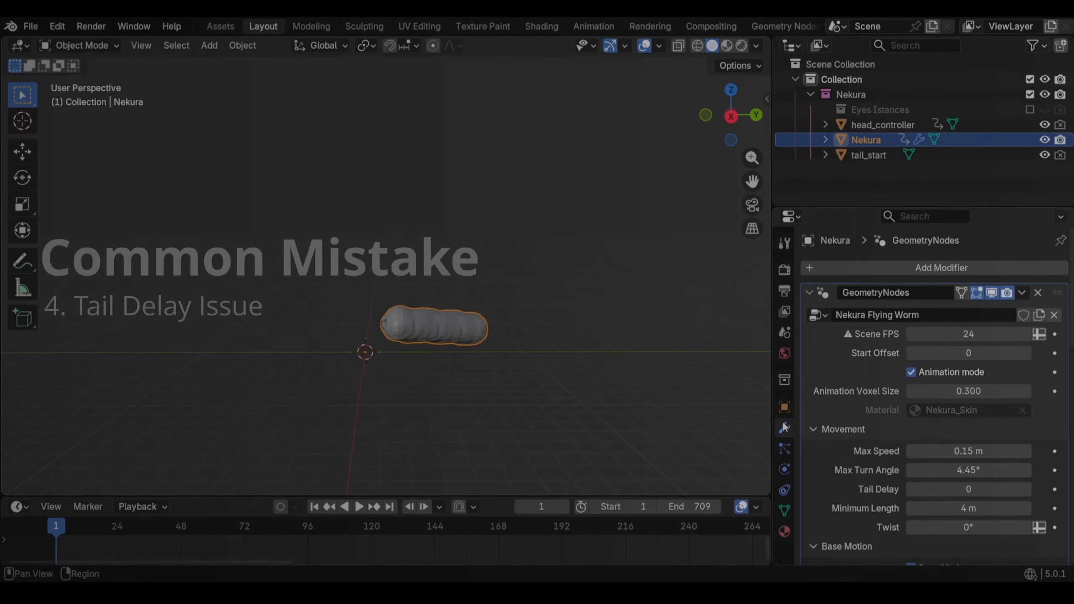
{"action": "key", "text": "space"}
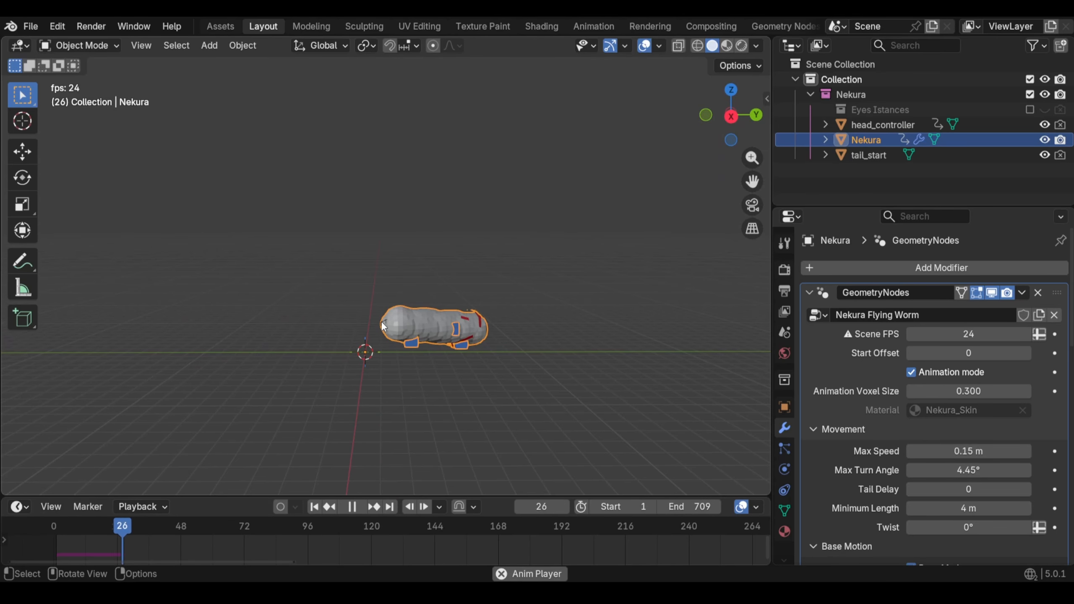
{"action": "left_click", "coordinate": [474, 341]}
{"action": "key", "text": "g"}
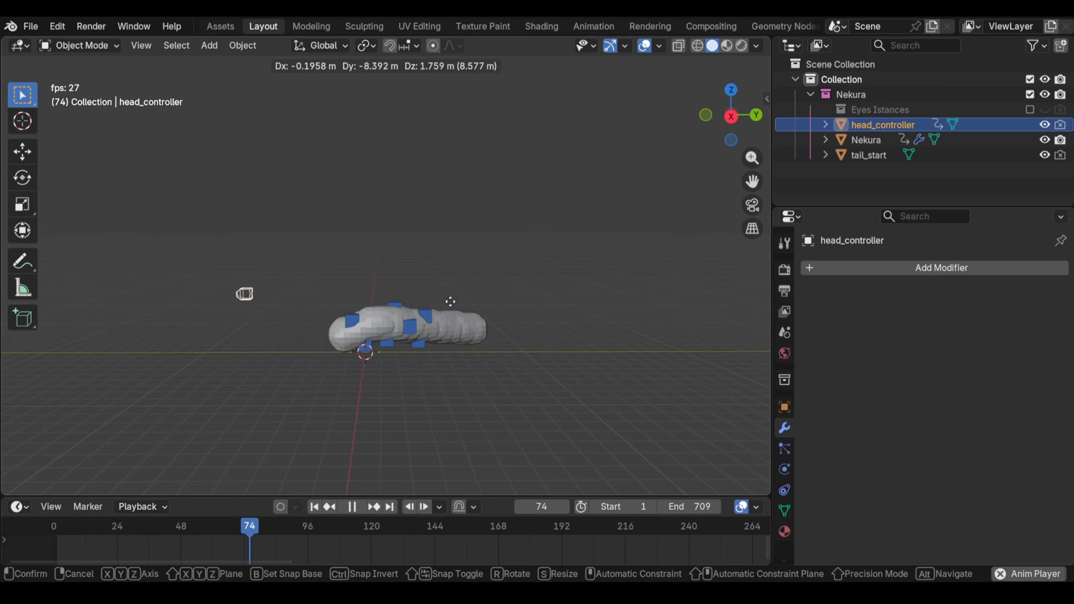
{"action": "left_click", "coordinate": [462, 265]}
{"action": "left_click", "coordinate": [463, 329]}
{"action": "key", "text": "space"}
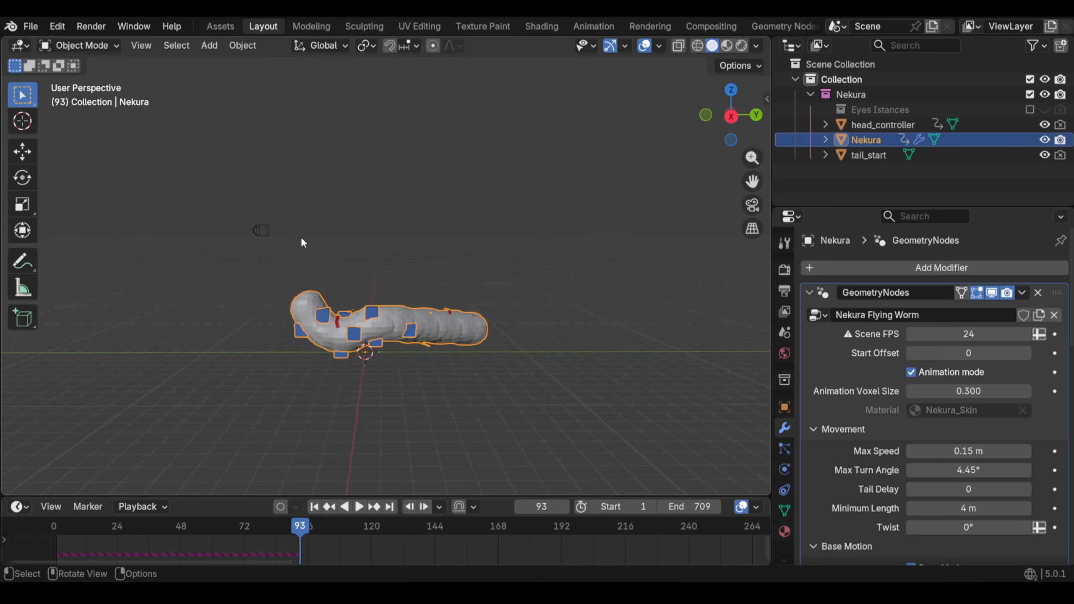
Check the worm's Tail Delay setting and continue the simulation to frame 140 with the head controller selected
{"action": "scroll", "coordinate": [952, 487], "scroll_direction": "down", "scroll_amount": 2}
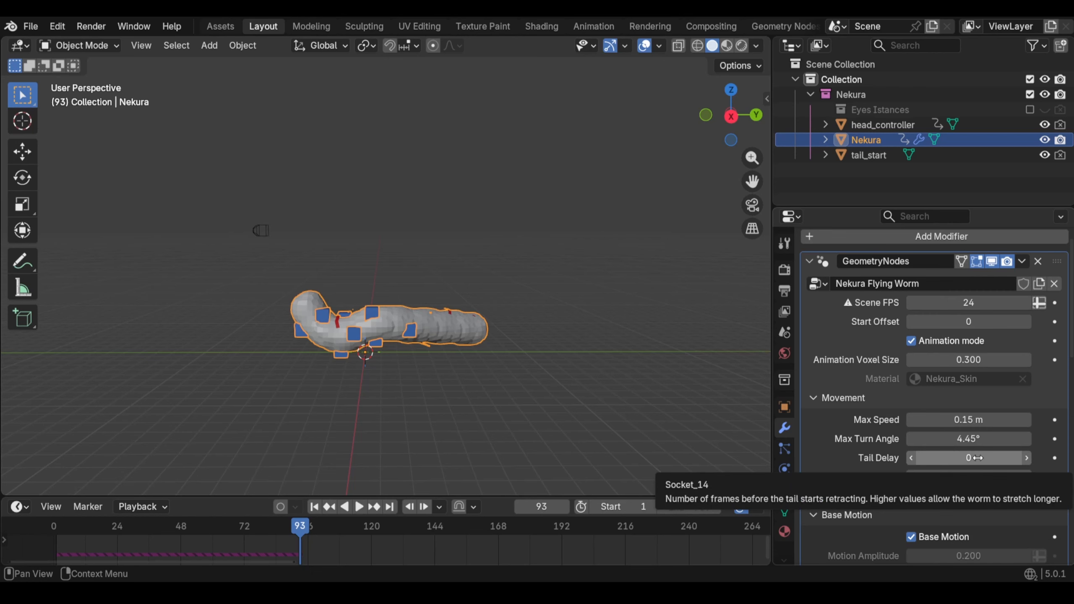
{"action": "left_click", "coordinate": [330, 247]}
{"action": "key", "text": "space"}
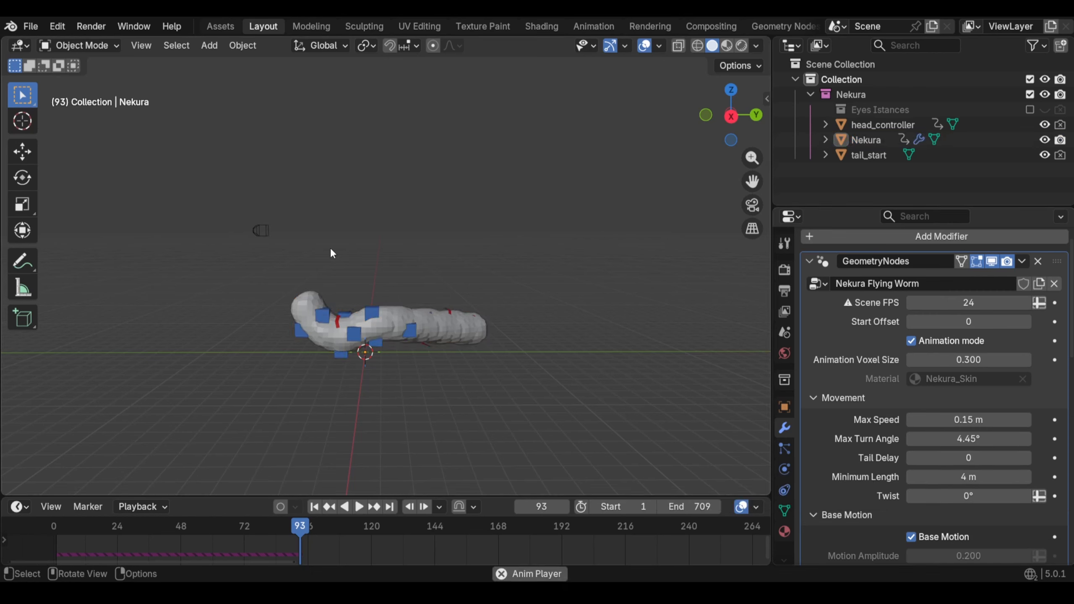
{"action": "left_click", "coordinate": [260, 230]}
{"action": "key", "text": "space"}
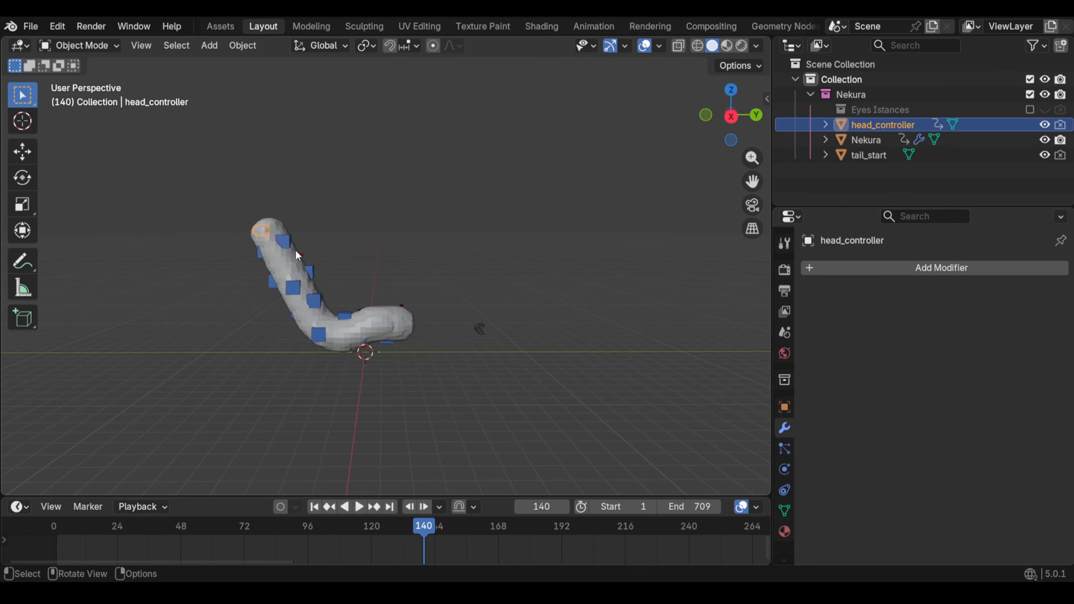
Replay the simulation from the first frame while moving the head controller to a new position, pausing at frame 51
{"action": "left_click", "coordinate": [314, 507]}
{"action": "key", "text": "space"}
{"action": "key", "text": "g"}
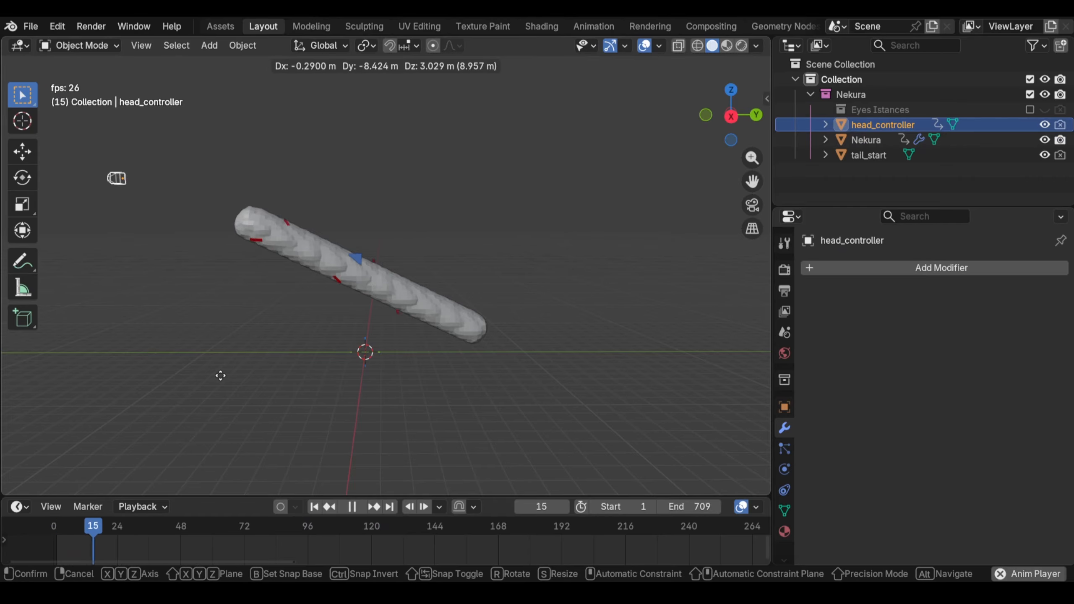
{"action": "left_click", "coordinate": [477, 50]}
{"action": "key", "text": "space"}
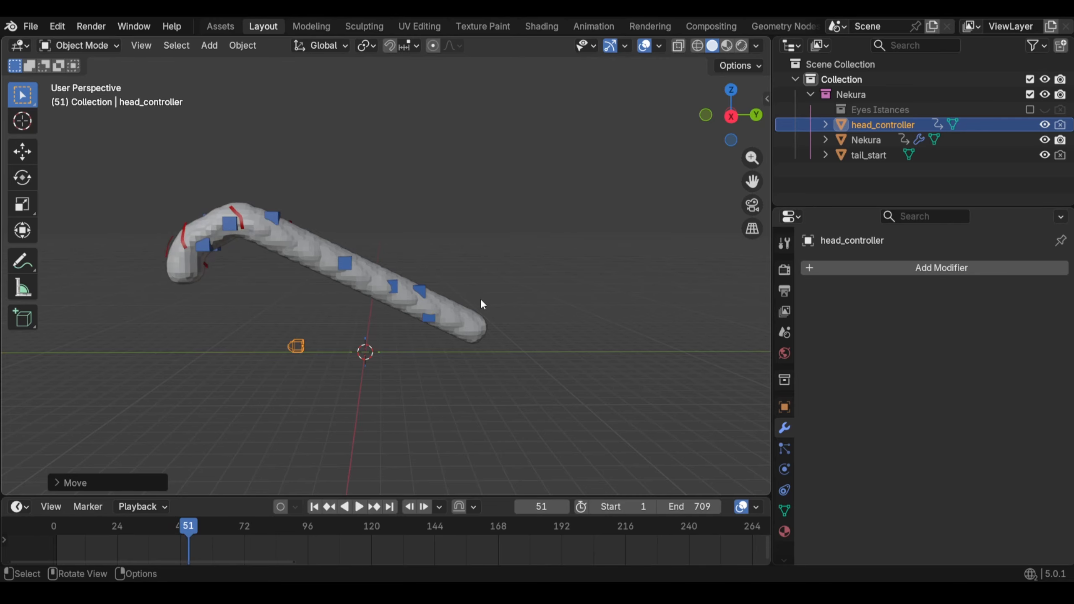
{"action": "left_click_drag", "start_coordinate": [147, 229], "coordinate": [144, 267]}
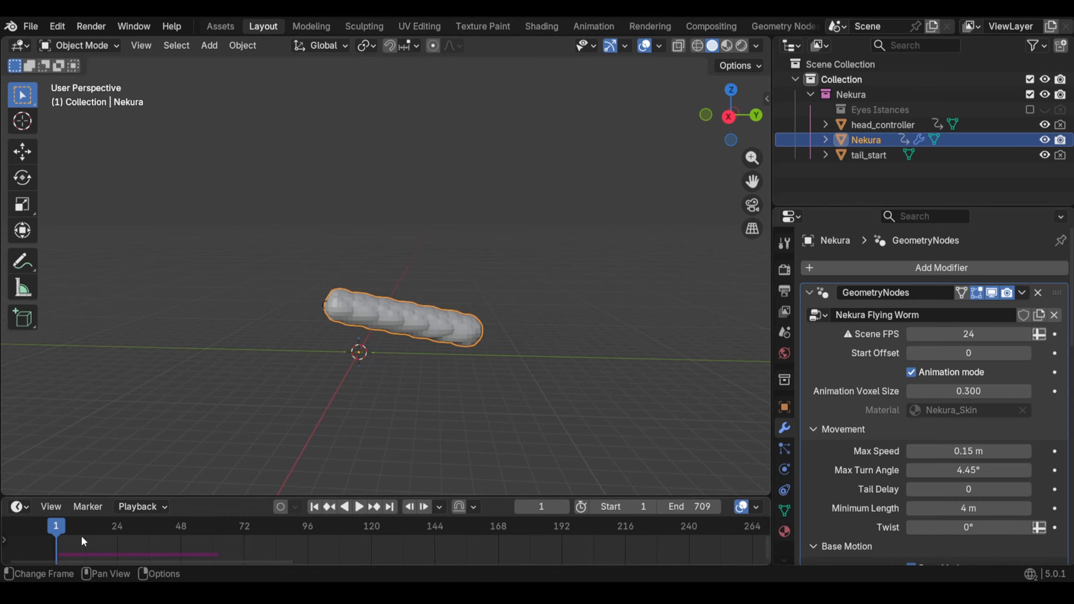
Set the scene's end frame to 250
{"action": "left_click", "coordinate": [695, 507]}
{"action": "type", "text": "250"}
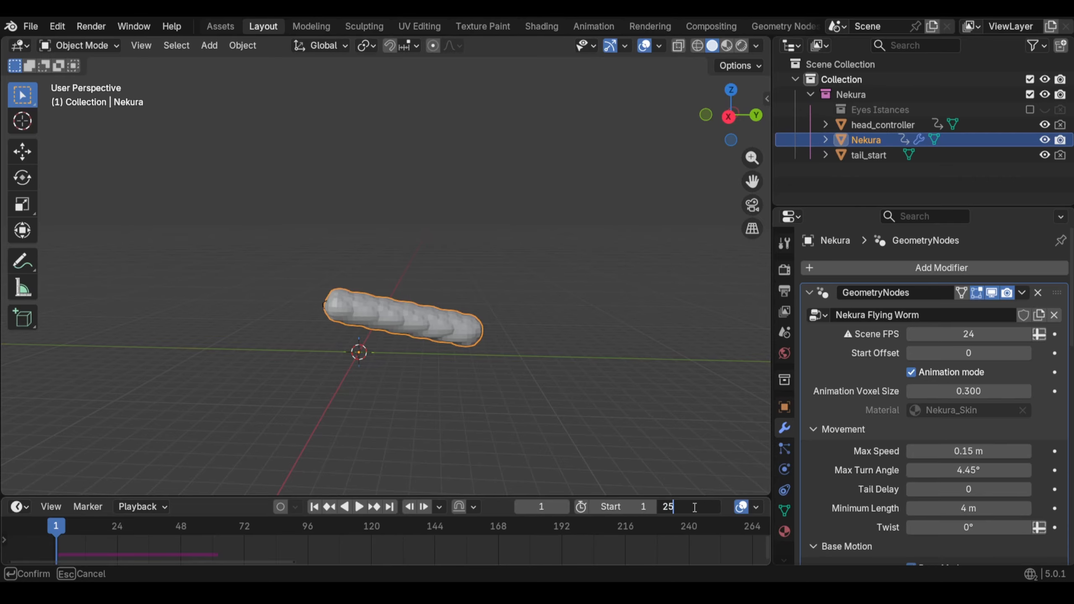
{"action": "key", "text": "Return"}
{"action": "middle_click_drag", "start_coordinate": [452, 351], "coordinate": [482, 353]}
{"action": "middle_click_drag", "start_coordinate": [450, 372], "coordinate": [442, 346], "text": "shift"}
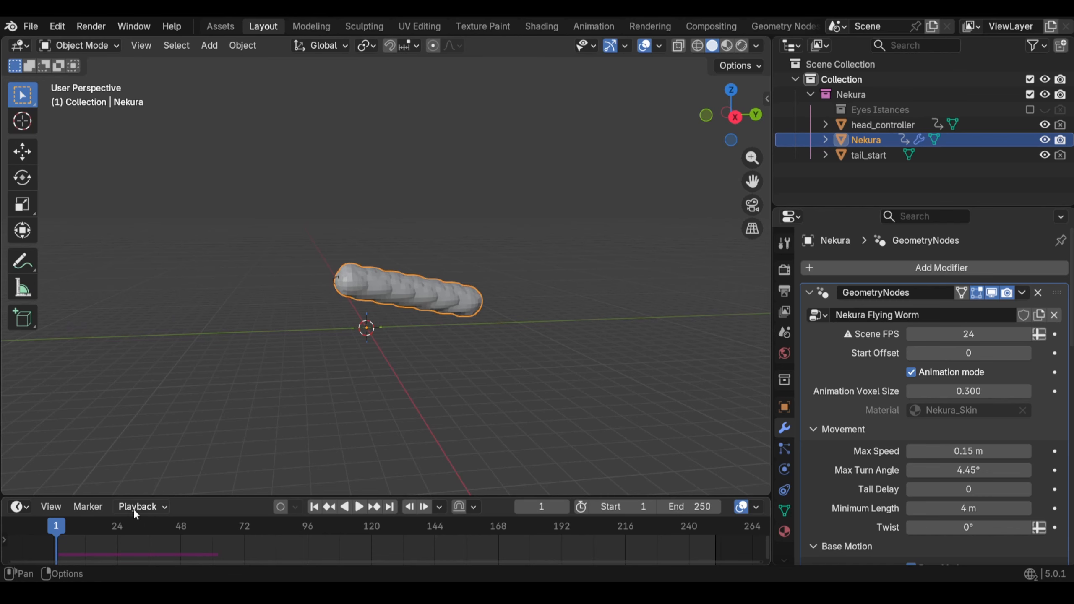
{"action": "middle_click_drag", "start_coordinate": [363, 372], "coordinate": [329, 375]}
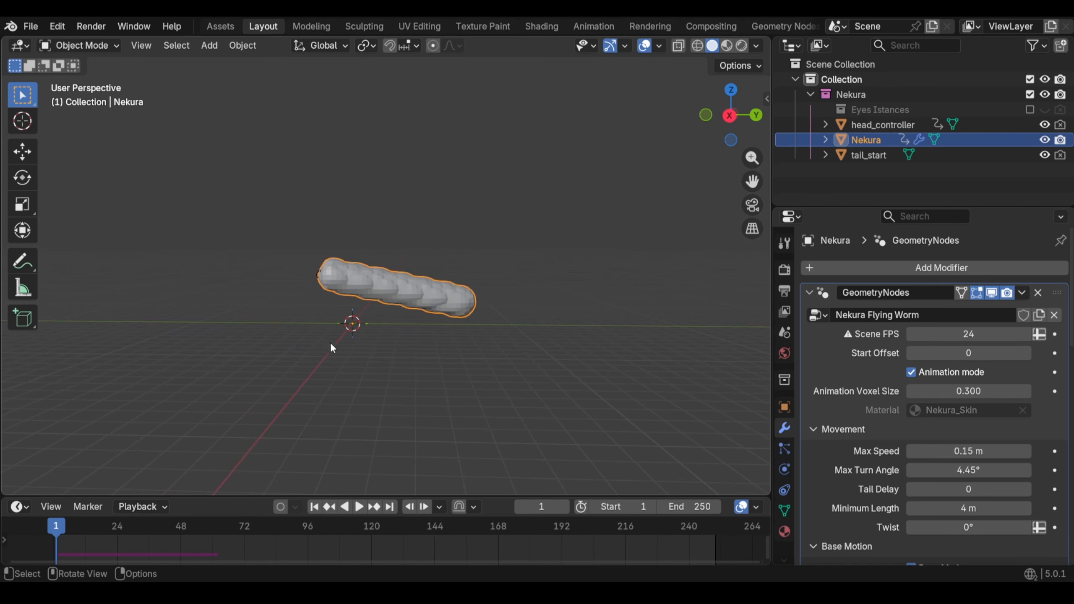
Select the worm and shorten the scene's frame range to end at frame 101
{"action": "left_click", "coordinate": [316, 272]}
{"action": "left_click", "coordinate": [388, 296]}
{"action": "left_click_drag", "start_coordinate": [694, 506], "coordinate": [635, 507]}
Bake the worm's simulation nodes over the shortened frame range and play the baked result
{"action": "left_click", "coordinate": [784, 469]}
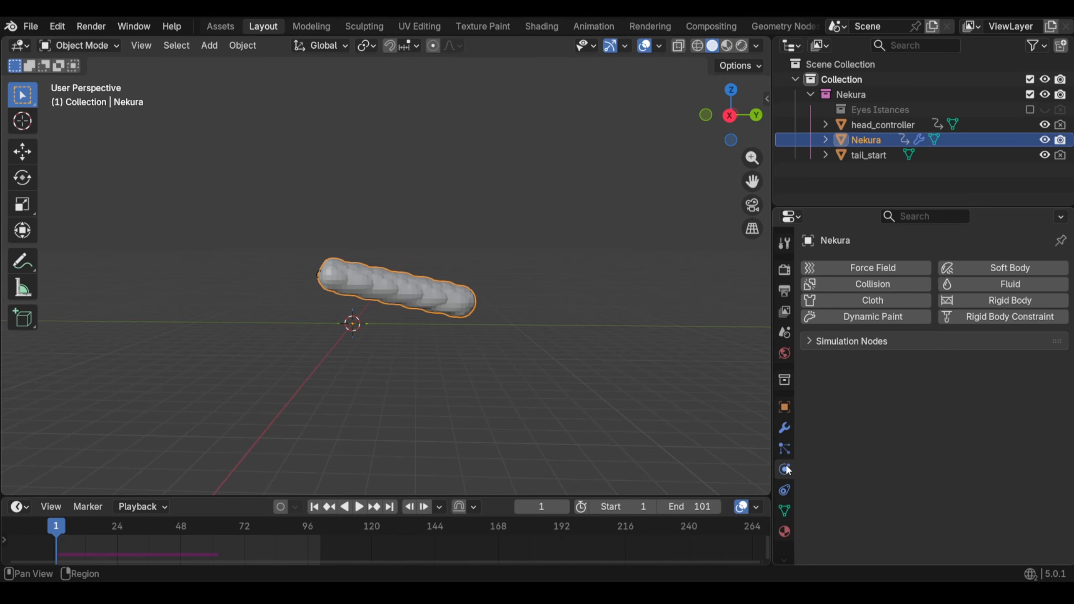
{"action": "left_click", "coordinate": [819, 343]}
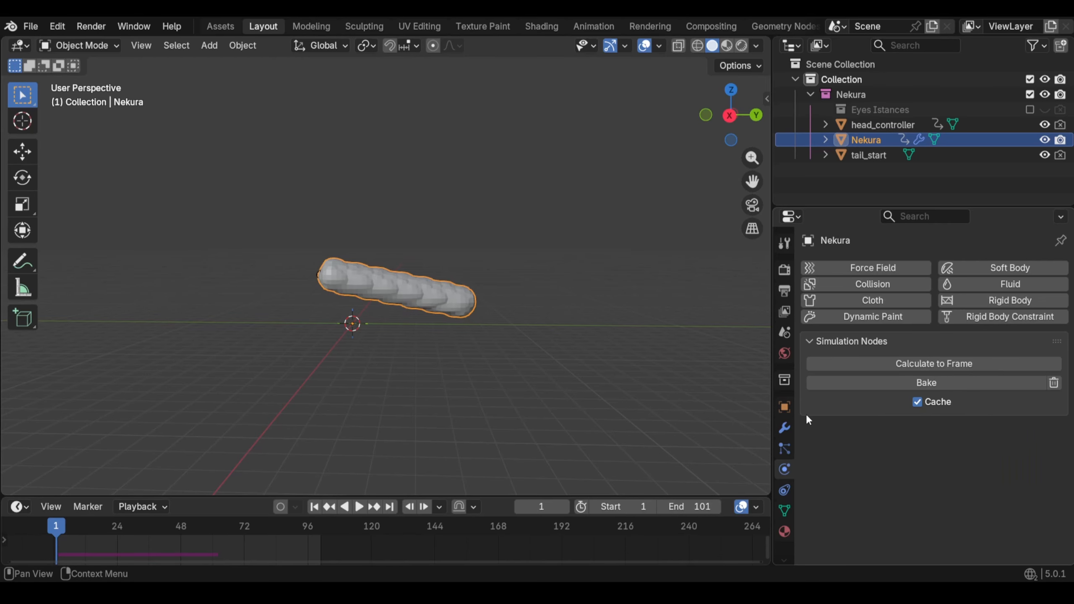
{"action": "left_click", "coordinate": [785, 427]}
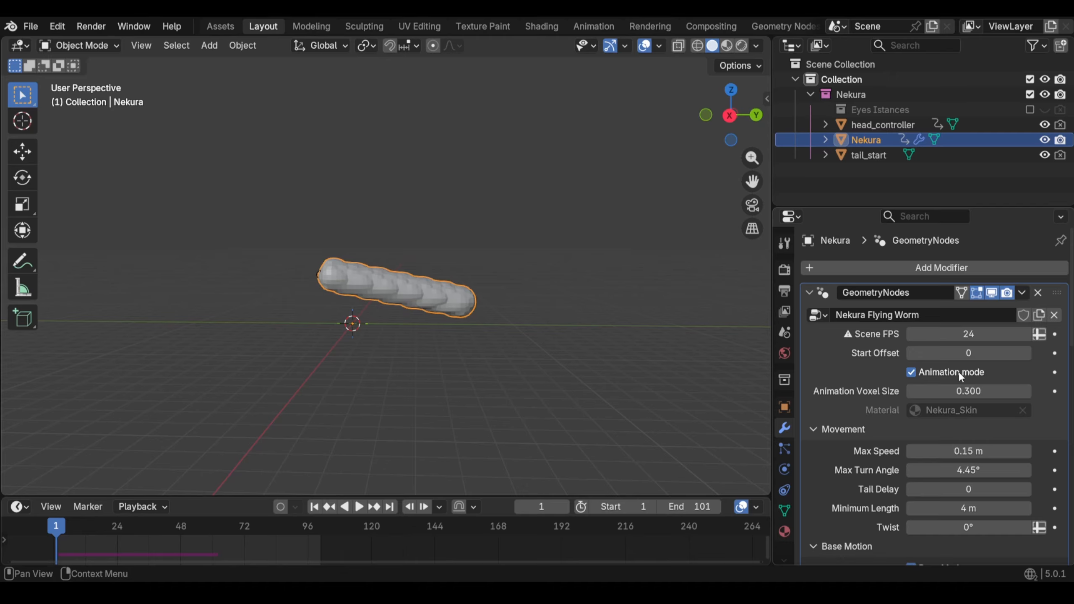
{"action": "left_click", "coordinate": [785, 469]}
{"action": "left_click", "coordinate": [884, 379]}
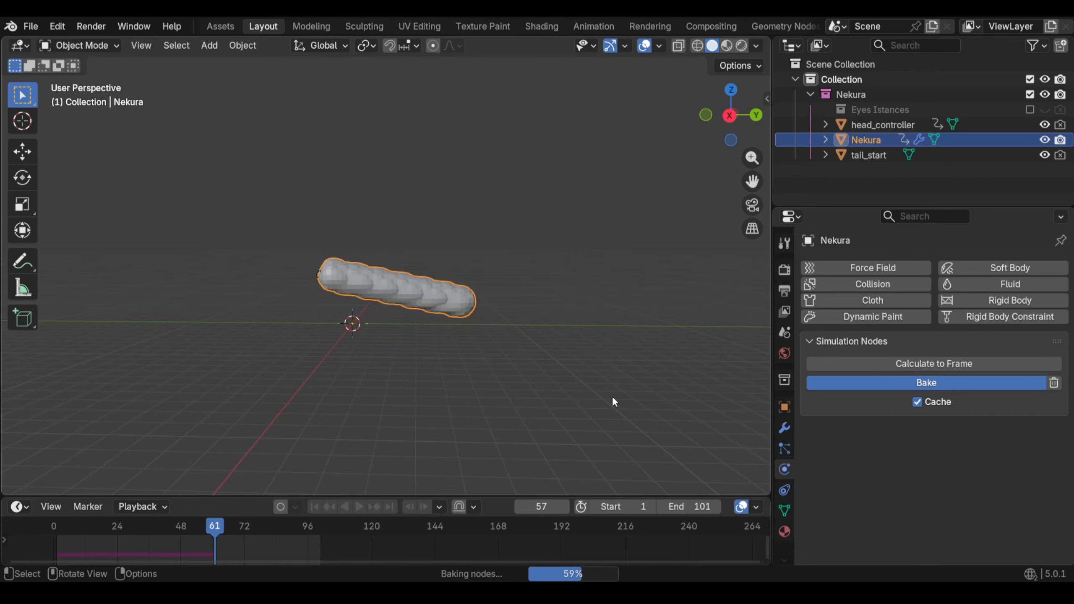
{"action": "left_click", "coordinate": [358, 506]}
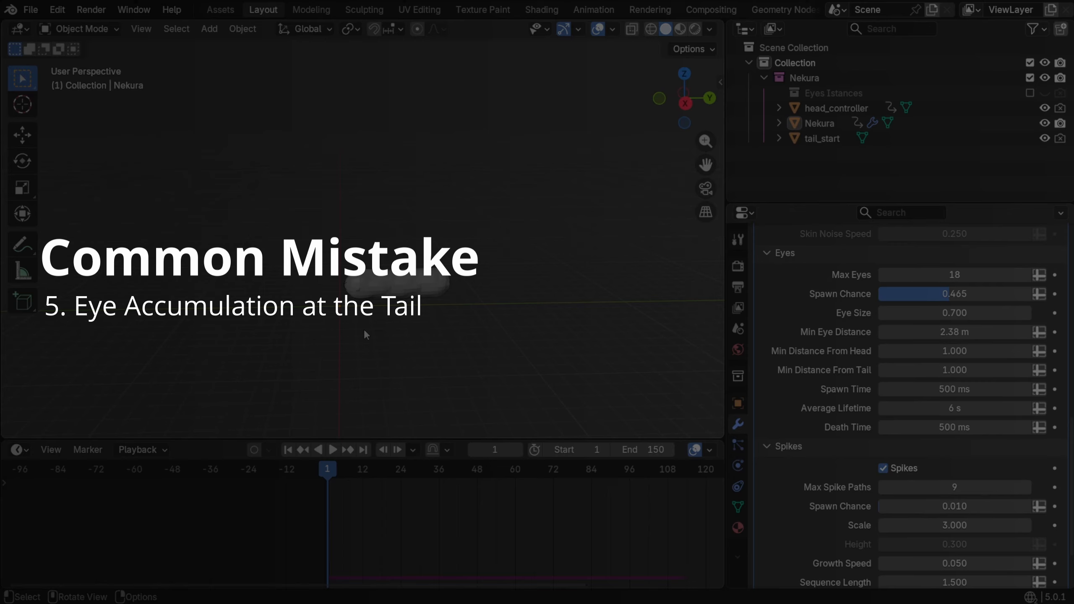
Play the worm's simulation and replay it from frame 47, viewing the tail end up close
{"action": "key", "text": "space"}
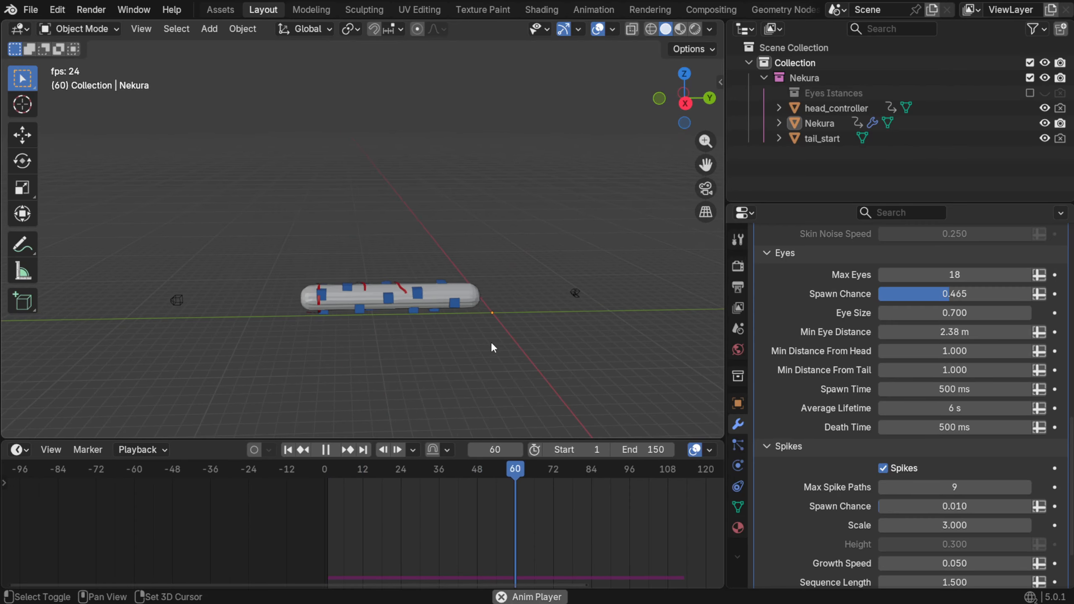
{"action": "middle_click_drag", "start_coordinate": [491, 343], "coordinate": [456, 341]}
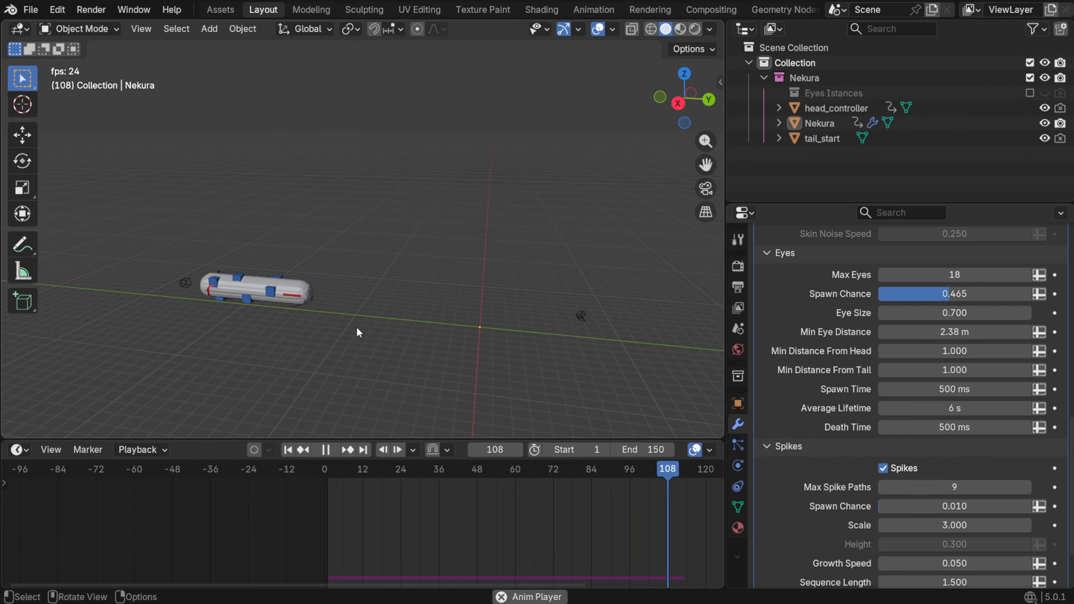
{"action": "left_click_drag", "start_coordinate": [559, 471], "coordinate": [474, 470]}
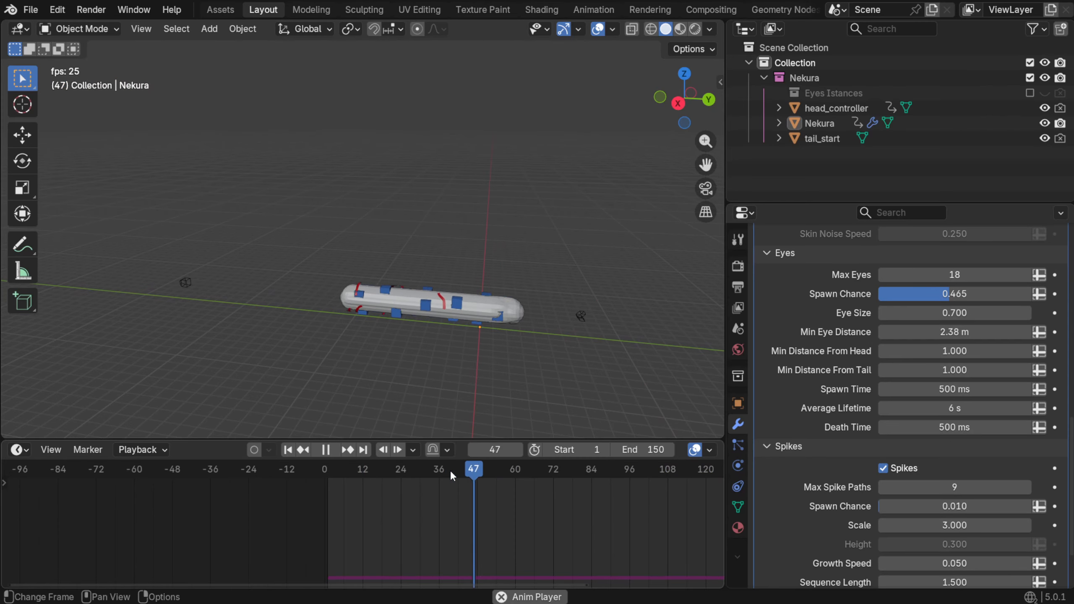
{"action": "key", "text": "space"}
{"action": "middle_click_drag", "start_coordinate": [359, 333], "coordinate": [434, 279]}
{"action": "scroll", "coordinate": [412, 260], "scroll_direction": "up", "scroll_amount": 4}
{"action": "key", "text": "space"}
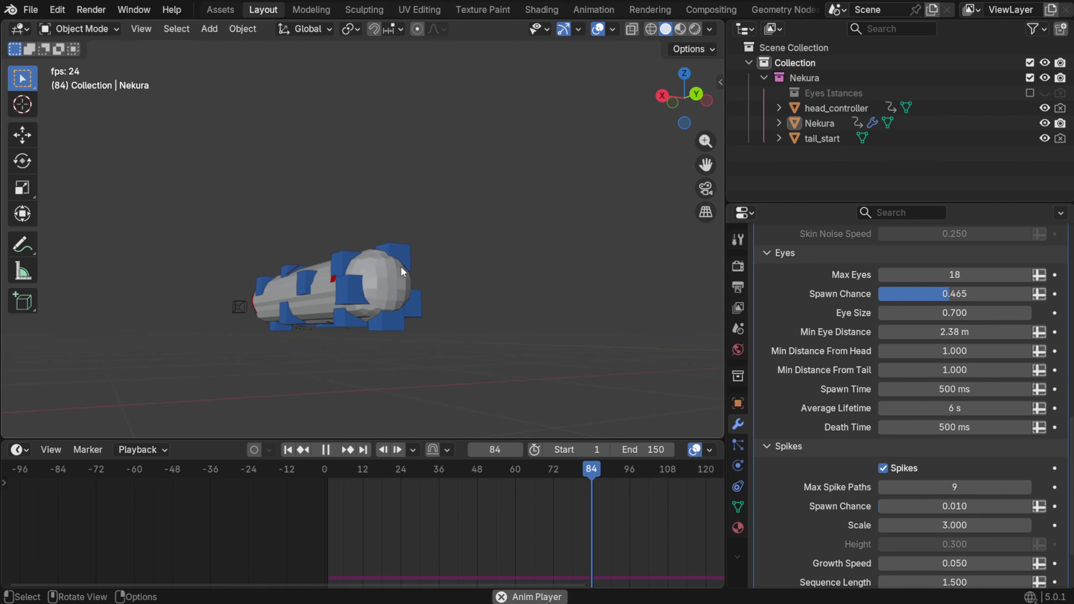
Replay the tail's retraction from the side up to frame 96 to examine the spacing of the eyes
{"action": "key", "text": "space"}
{"action": "middle_click_drag", "start_coordinate": [315, 256], "coordinate": [469, 256]}
{"action": "key", "text": "space"}
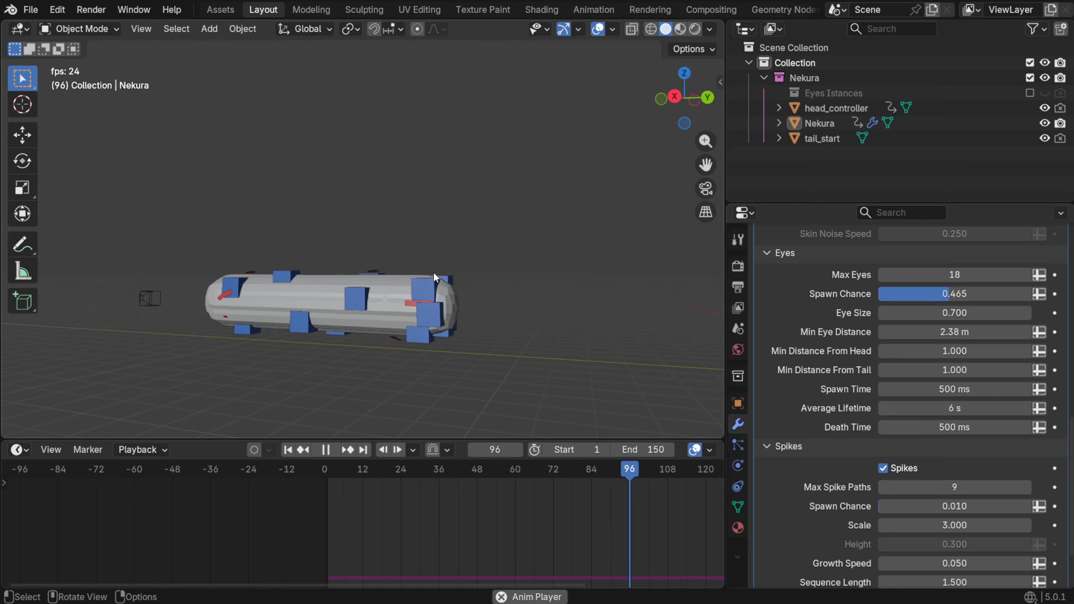
{"action": "key", "text": "space"}
{"action": "left_click_drag", "start_coordinate": [544, 464], "coordinate": [546, 465]}
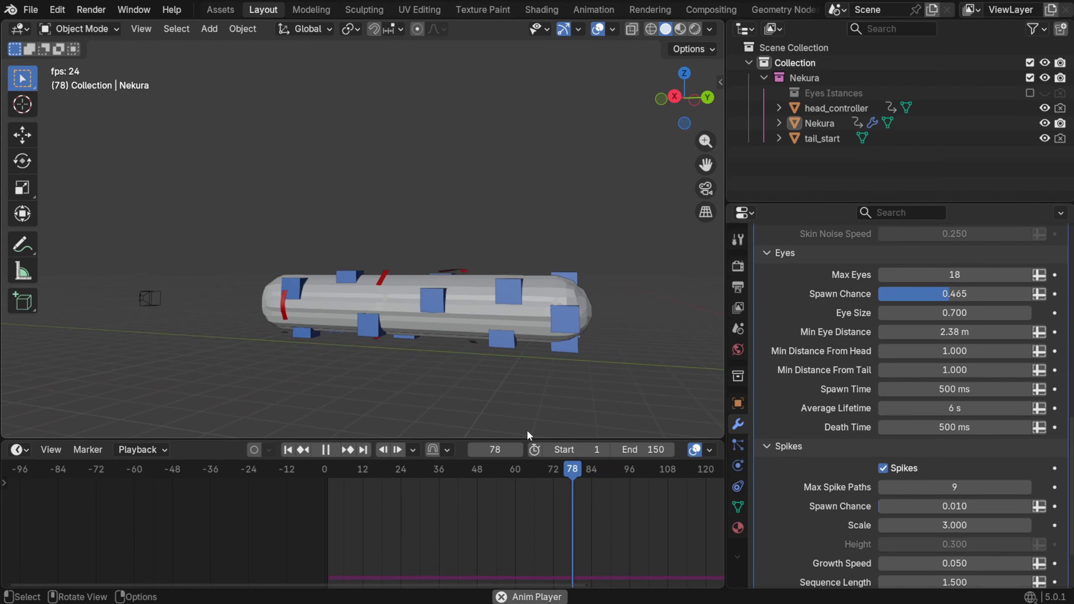
{"action": "key", "text": "space"}
{"action": "mouse_move", "coordinate": [506, 380]}
{"action": "middle_mouse_down"}
{"action": "mouse_move", "coordinate": [486, 356]}
{"action": "mouse_move", "coordinate": [517, 371]}
{"action": "middle_mouse_up"}
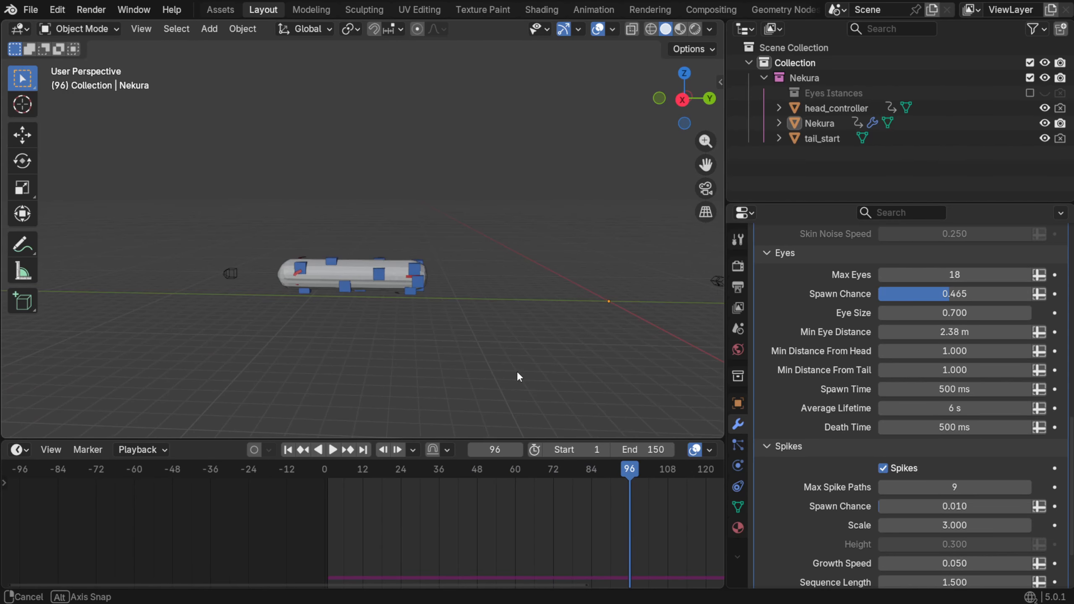
Keyframe the eyes' Min Distance From Tail at 1.000 on frame 34 and at 8.000 on frame 35
{"action": "scroll", "coordinate": [851, 320], "scroll_direction": "up", "scroll_amount": 2}
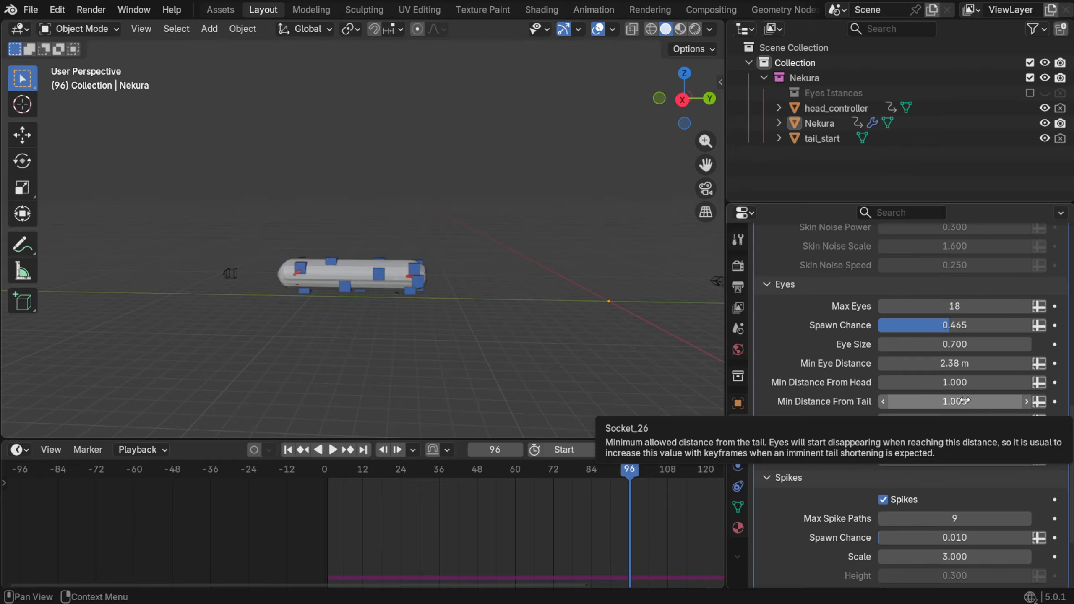
{"action": "left_click_drag", "start_coordinate": [595, 468], "coordinate": [431, 478]}
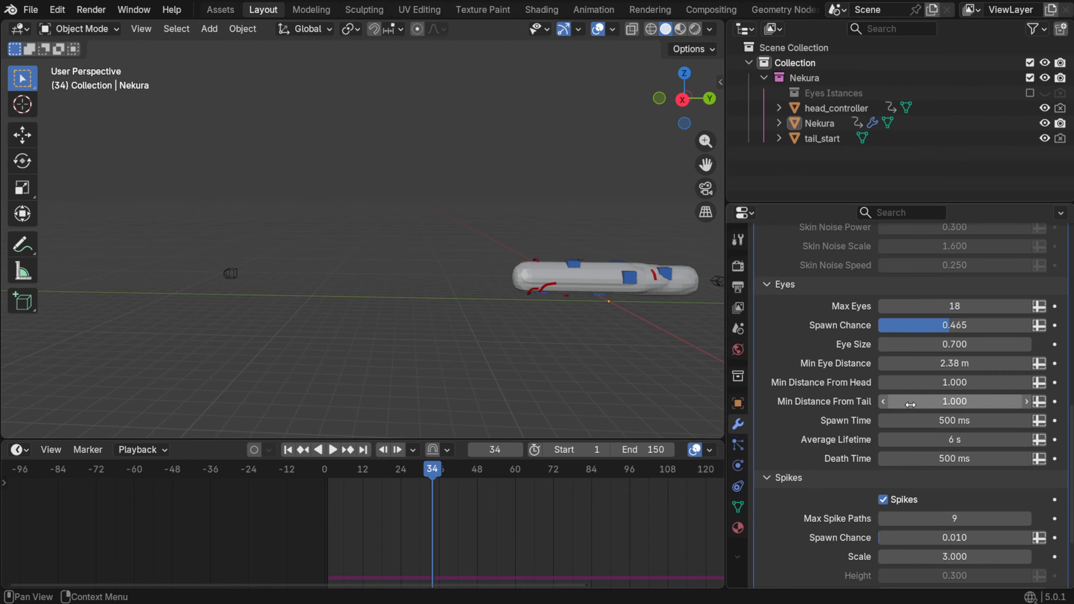
{"action": "key", "text": "i"}
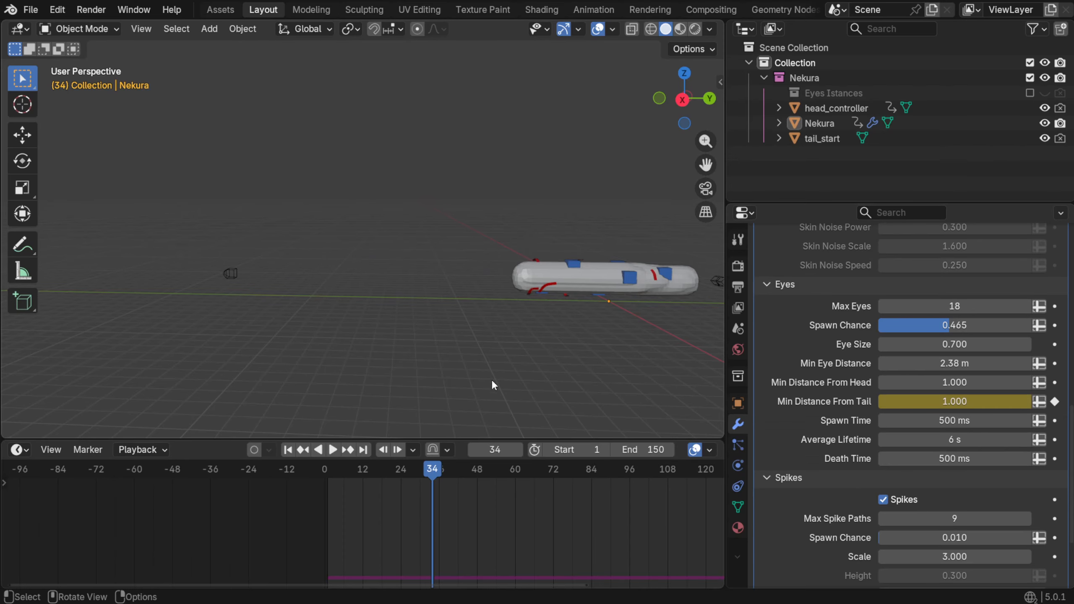
{"action": "key", "text": "Right"}
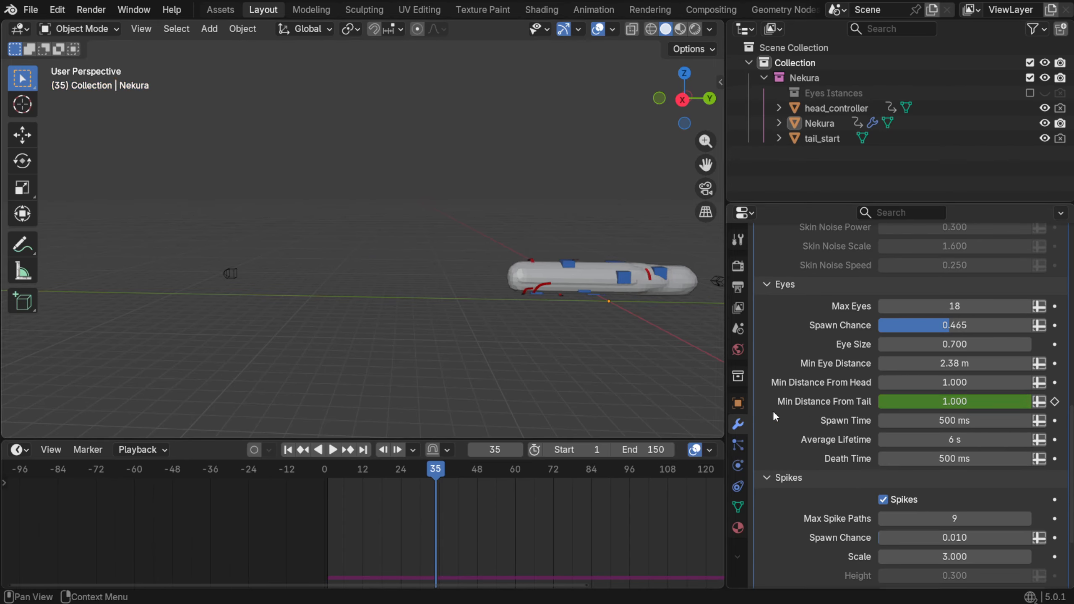
{"action": "left_click", "coordinate": [941, 398]}
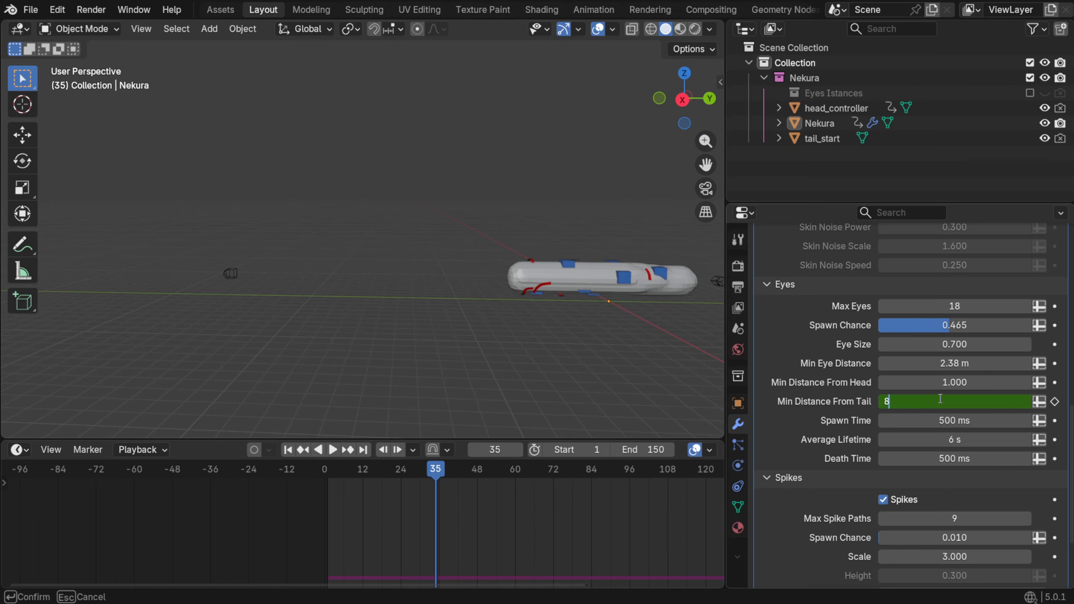
{"action": "key", "text": "Return"}
{"action": "key", "text": "i"}
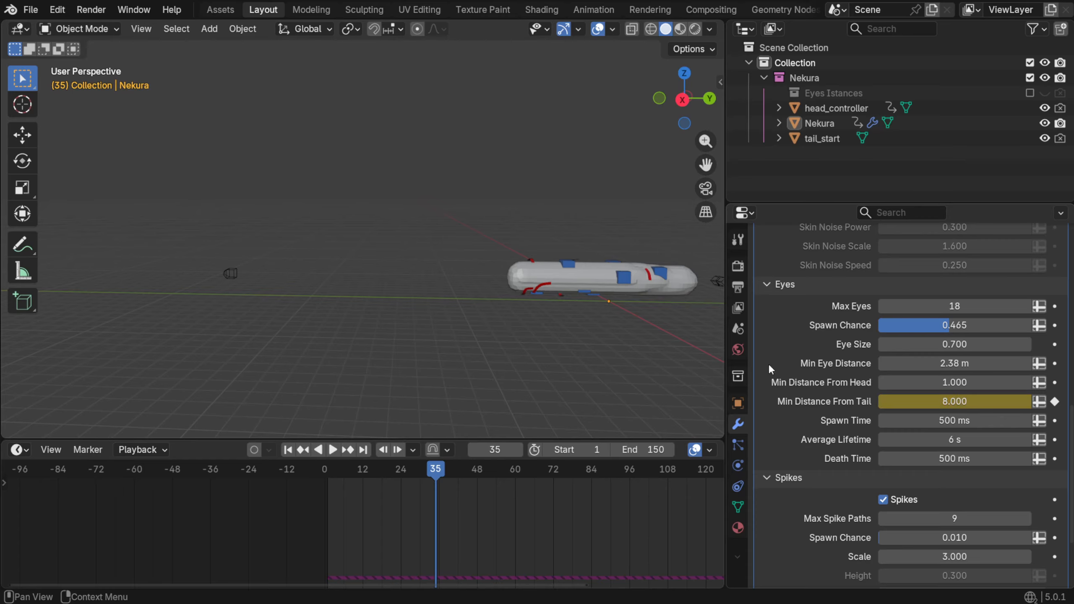
Play the worm's simulation from frame 1 past frame 88 to examine the eyes' spacing at the tail
{"action": "left_click_drag", "start_coordinate": [438, 469], "coordinate": [459, 487]}
{"action": "left_click", "coordinate": [290, 450]}
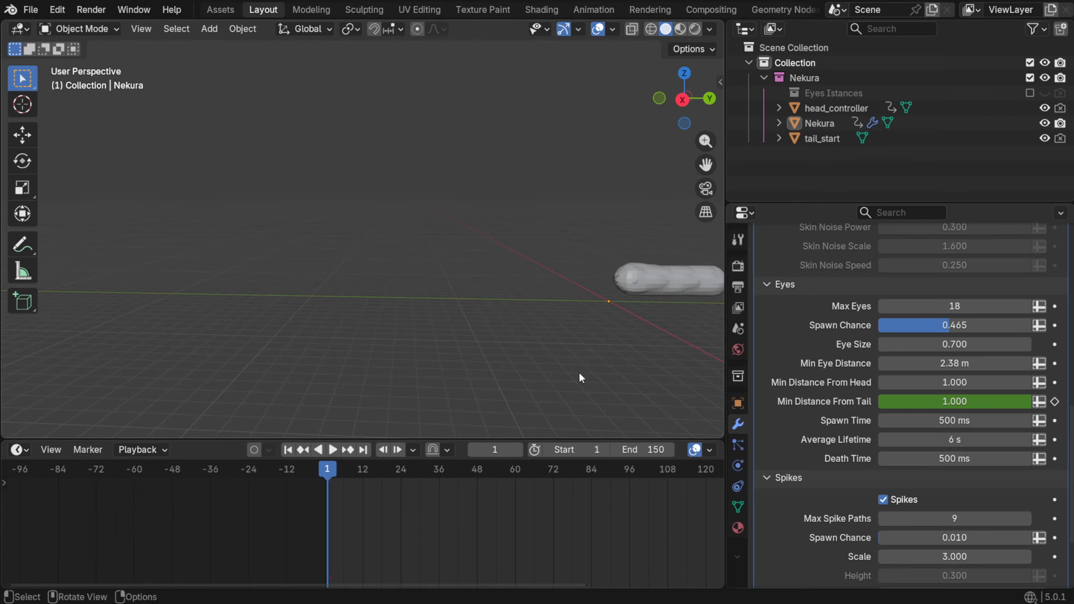
{"action": "middle_click_drag", "start_coordinate": [580, 376], "coordinate": [458, 385], "text": "shift"}
{"action": "key", "text": "space"}
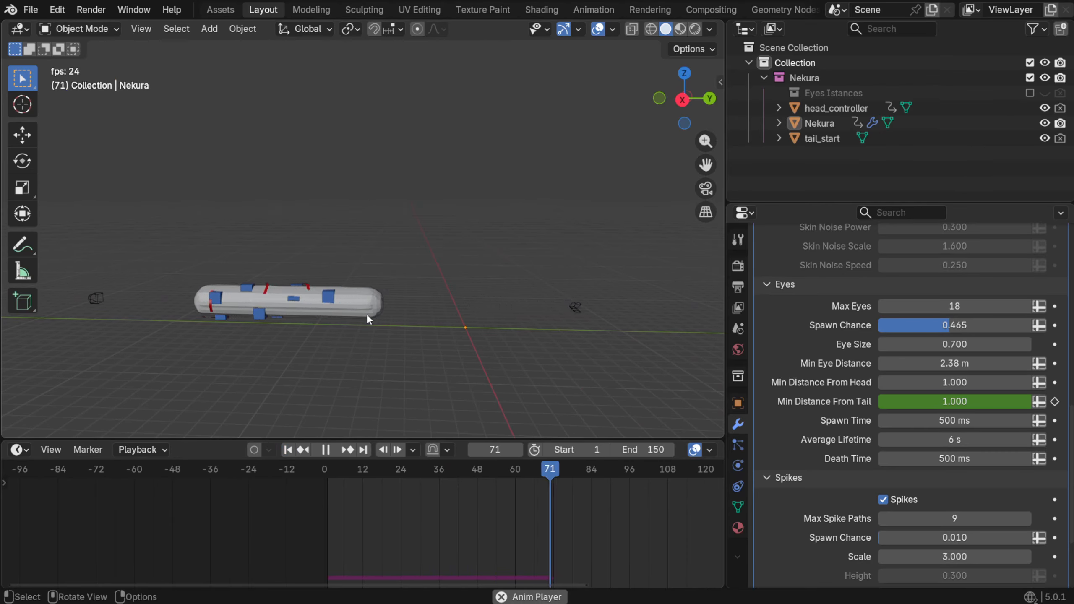
{"action": "key", "text": "space"}
{"action": "middle_click_drag", "start_coordinate": [364, 300], "coordinate": [374, 343]}
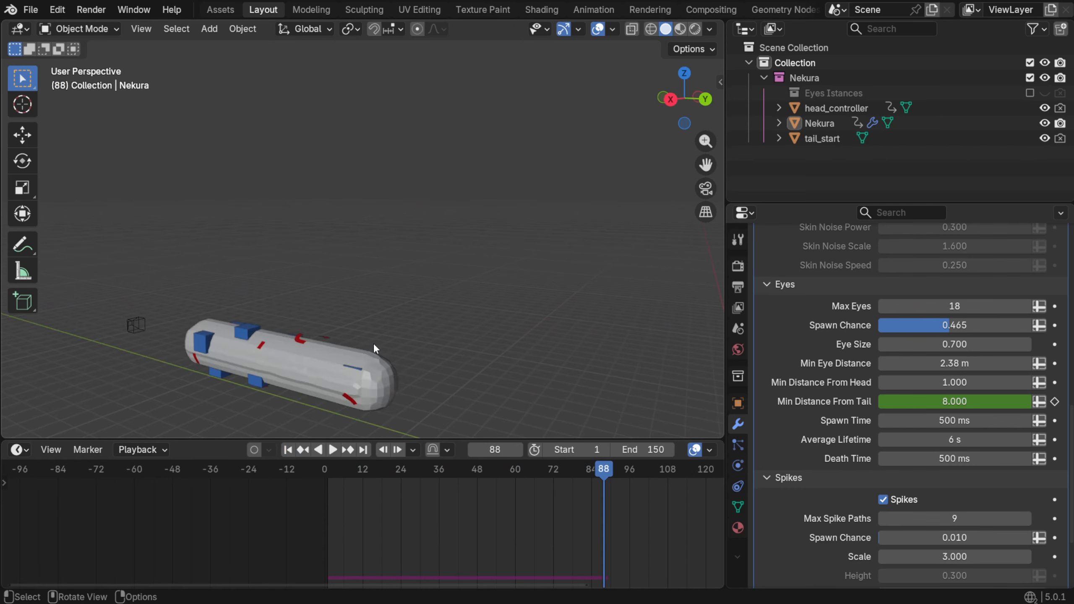
{"action": "key", "text": "space"}
{"action": "key", "text": "space"}
Replay the tail's retraction from frame 38, toggling X-ray at frame 86 to inspect the eyes through the body
{"action": "left_click", "coordinate": [445, 469]}
{"action": "middle_click_drag", "start_coordinate": [437, 424], "coordinate": [500, 359]}
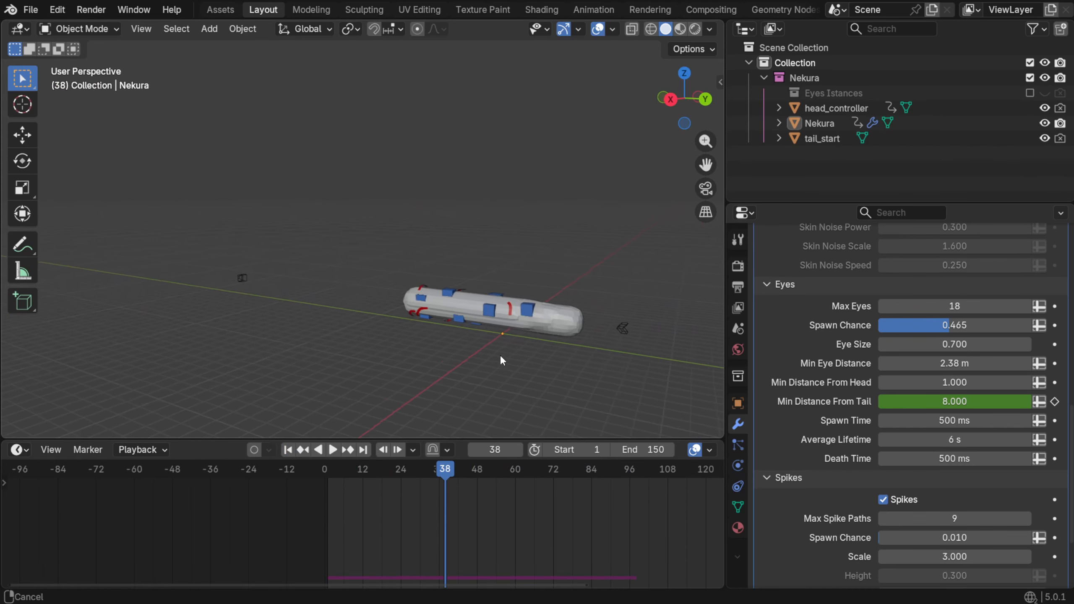
{"action": "key", "text": "space"}
{"action": "scroll", "coordinate": [397, 304], "scroll_direction": "up", "scroll_amount": 4}
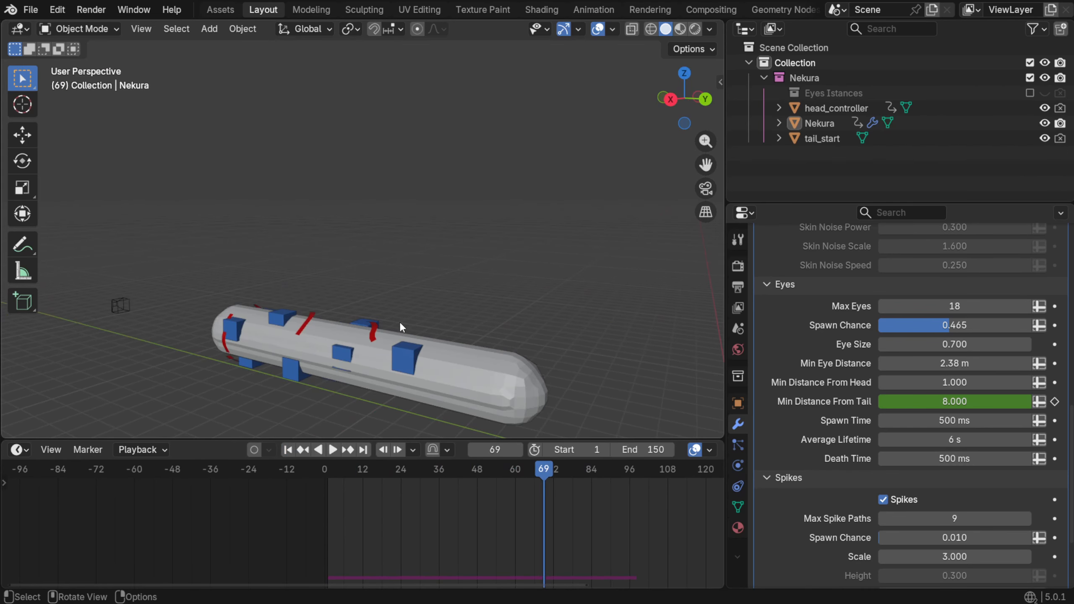
{"action": "key", "text": "alt+z"}
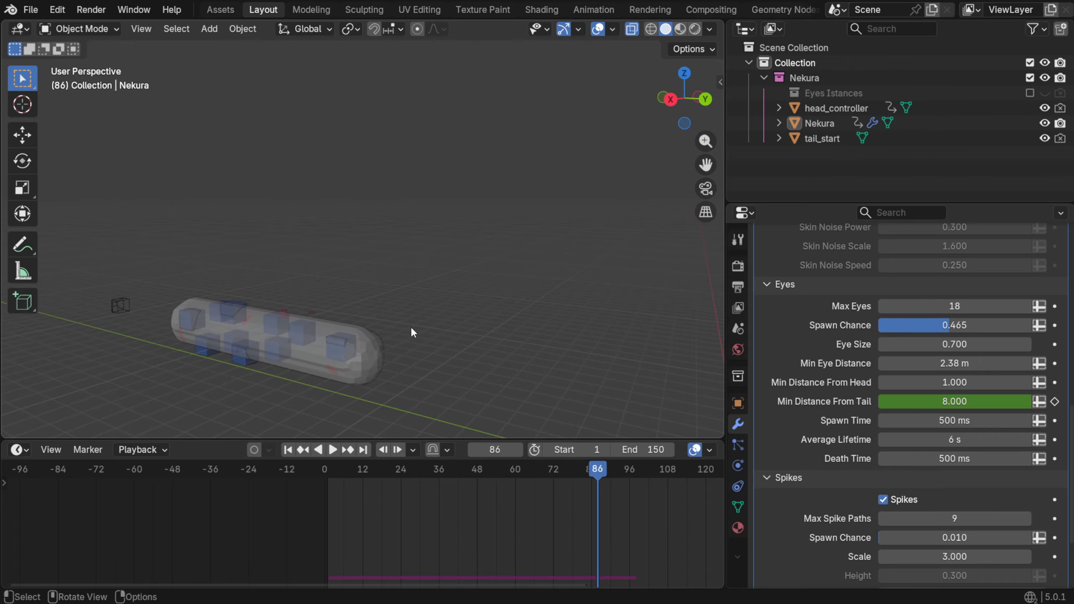
{"action": "key", "text": "alt+z"}
{"action": "middle_click_drag", "start_coordinate": [358, 337], "coordinate": [307, 354]}
Play the worm's sharp upward turn and replay it up to frame 73 to examine the bend
{"action": "key", "text": "space"}
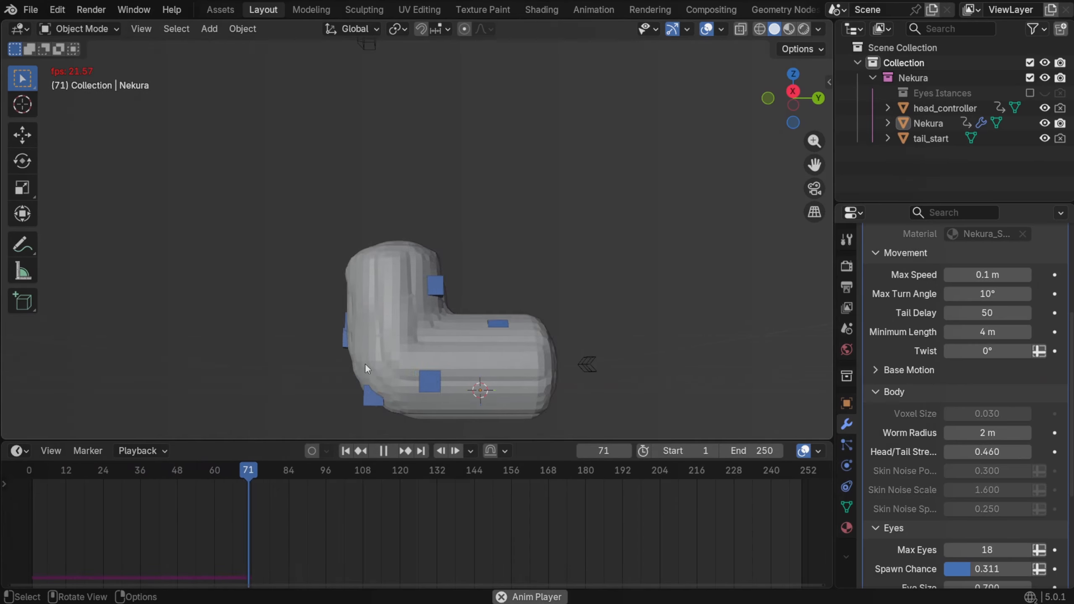
{"action": "middle_click_drag", "start_coordinate": [334, 322], "coordinate": [341, 341]}
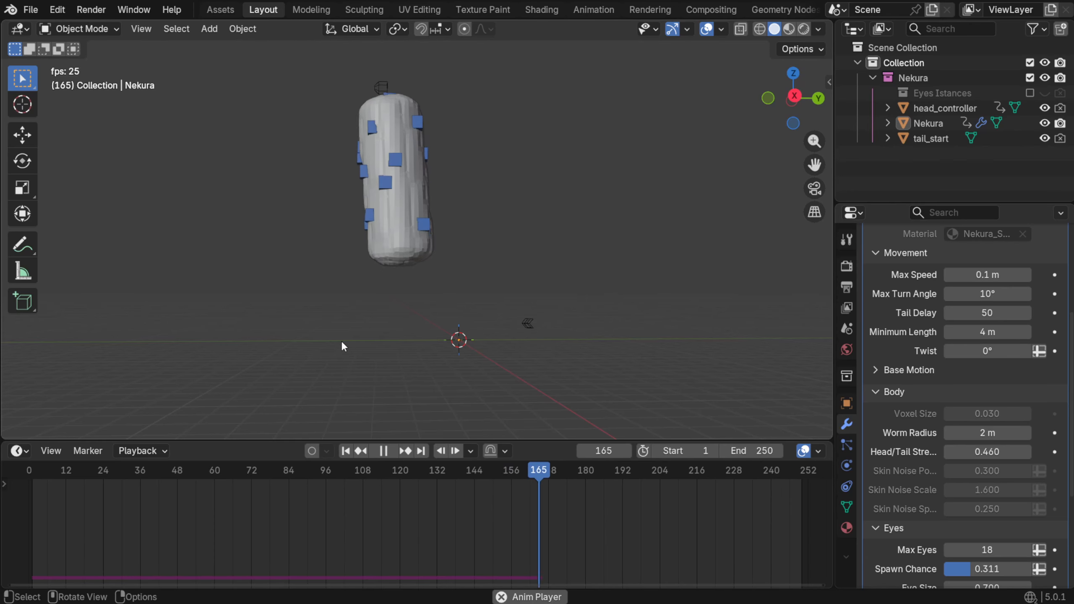
{"action": "left_click_drag", "start_coordinate": [571, 472], "coordinate": [103, 480]}
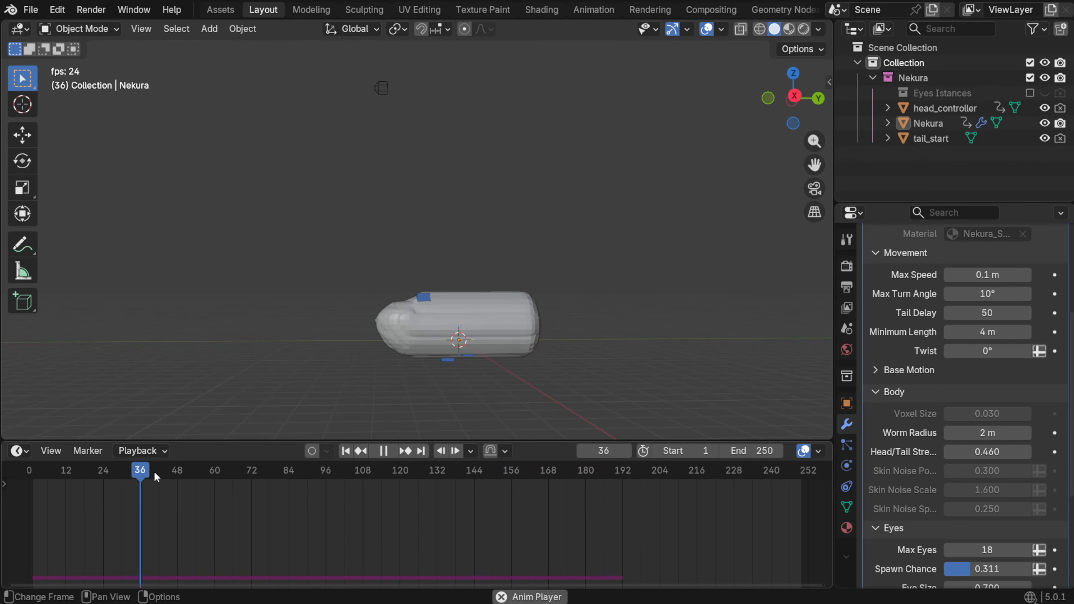
{"action": "key", "text": "space"}
Set the worm's Worm Radius to 2.17 m and play the simulation from the first frame to frame 74
{"action": "scroll", "coordinate": [928, 387], "scroll_direction": "up", "scroll_amount": 6}
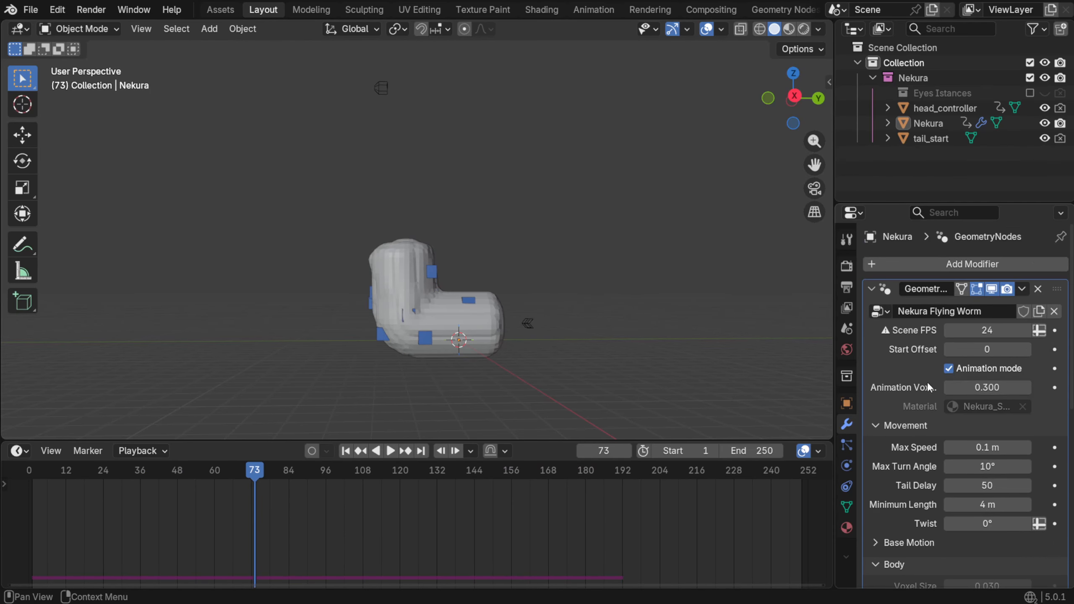
{"action": "scroll", "coordinate": [997, 405], "scroll_direction": "down", "scroll_amount": 2}
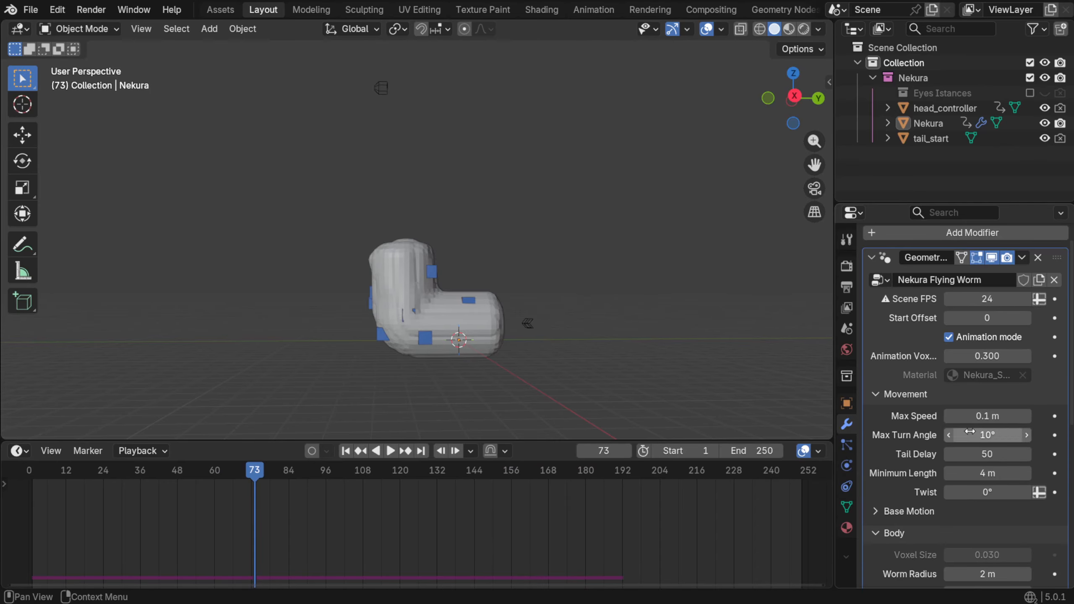
{"action": "scroll", "coordinate": [942, 440], "scroll_direction": "down", "scroll_amount": 15}
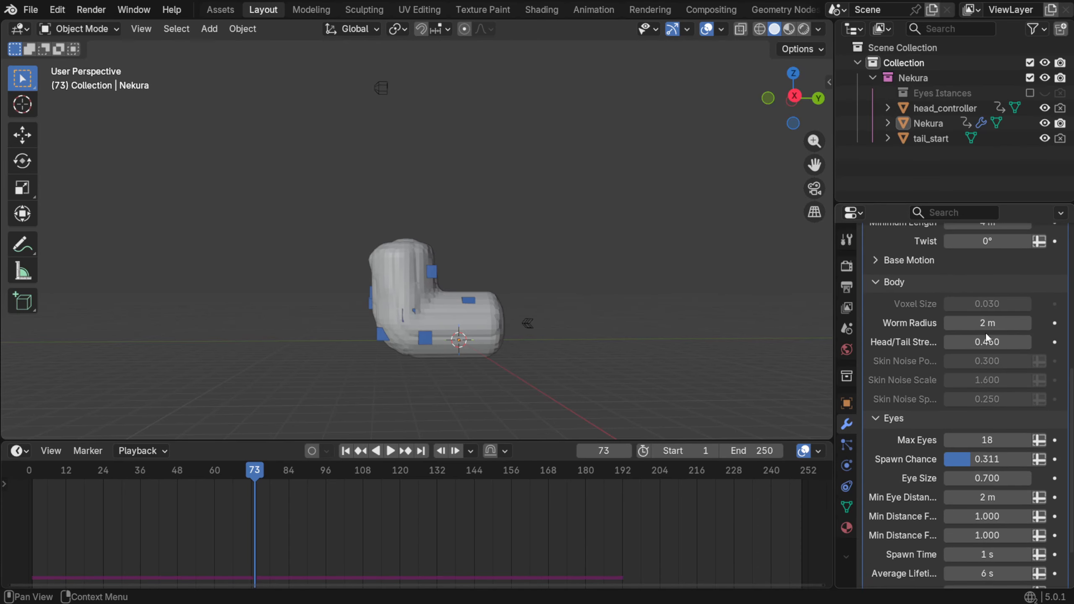
{"action": "left_click_drag", "start_coordinate": [986, 323], "coordinate": [998, 324]}
{"action": "left_click", "coordinate": [346, 451]}
{"action": "key", "text": "space"}
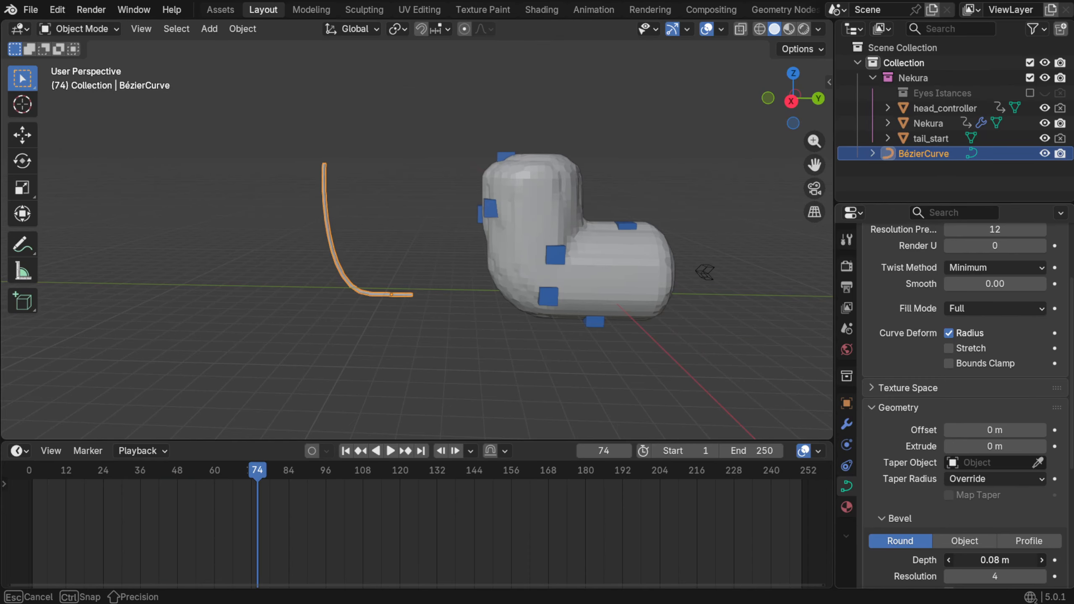
Raise the Bézier curve's bevel depth to 2.72 m, examine its inner bend, and reduce the depth to a thin tube
{"action": "left_click_drag", "start_coordinate": [995, 560], "coordinate": [1051, 560]}
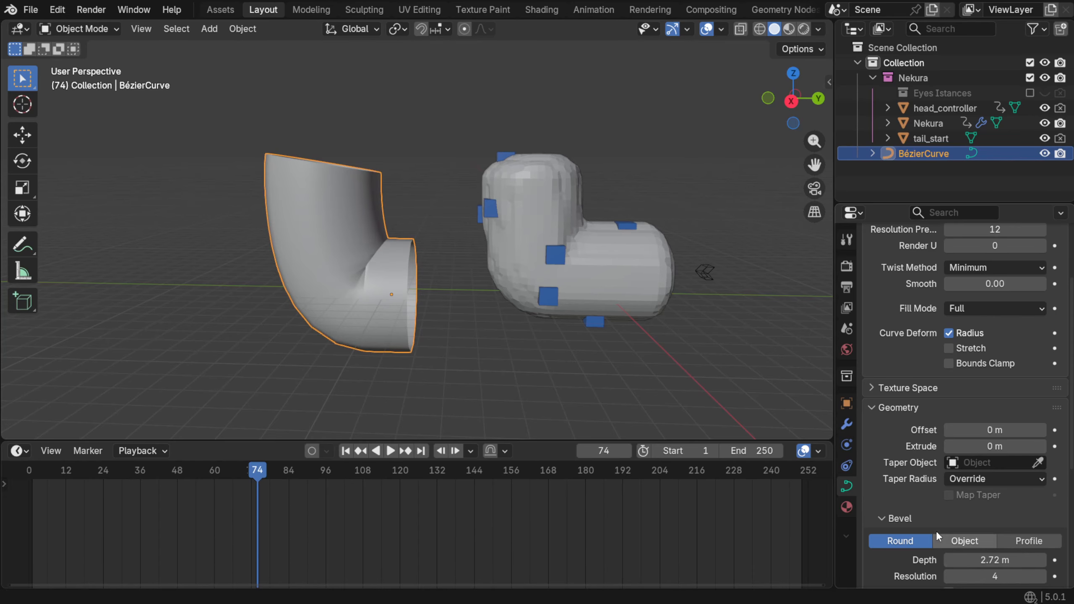
{"action": "middle_click_drag", "start_coordinate": [521, 364], "coordinate": [553, 323]}
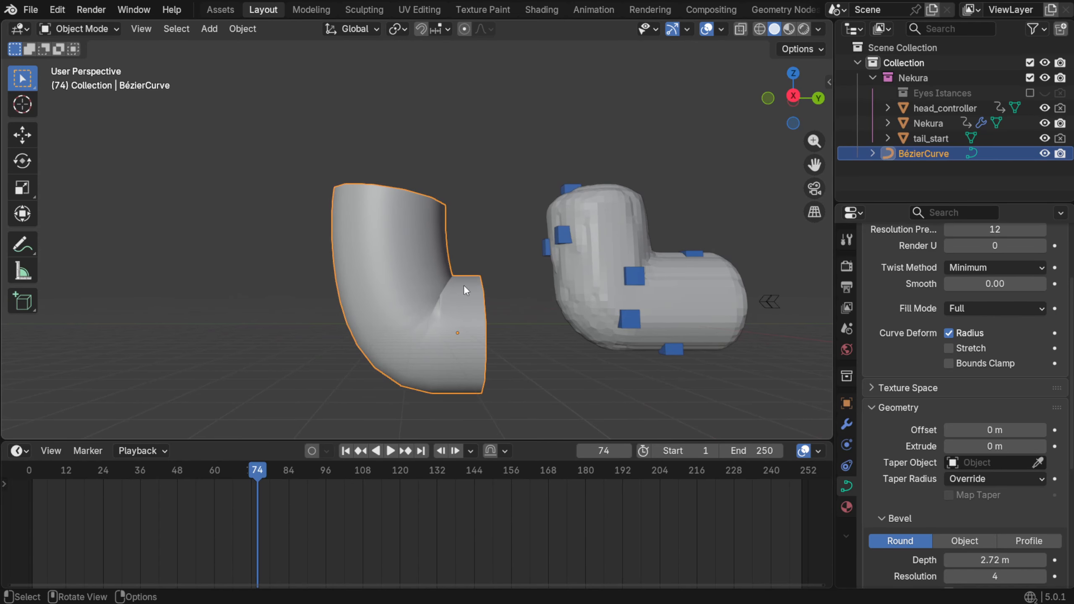
{"action": "left_click_drag", "start_coordinate": [1003, 560], "coordinate": [964, 560]}
Set the worm's Worm Radius to 0.72 m and play its simulation from the first frame
{"action": "left_click", "coordinate": [720, 330]}
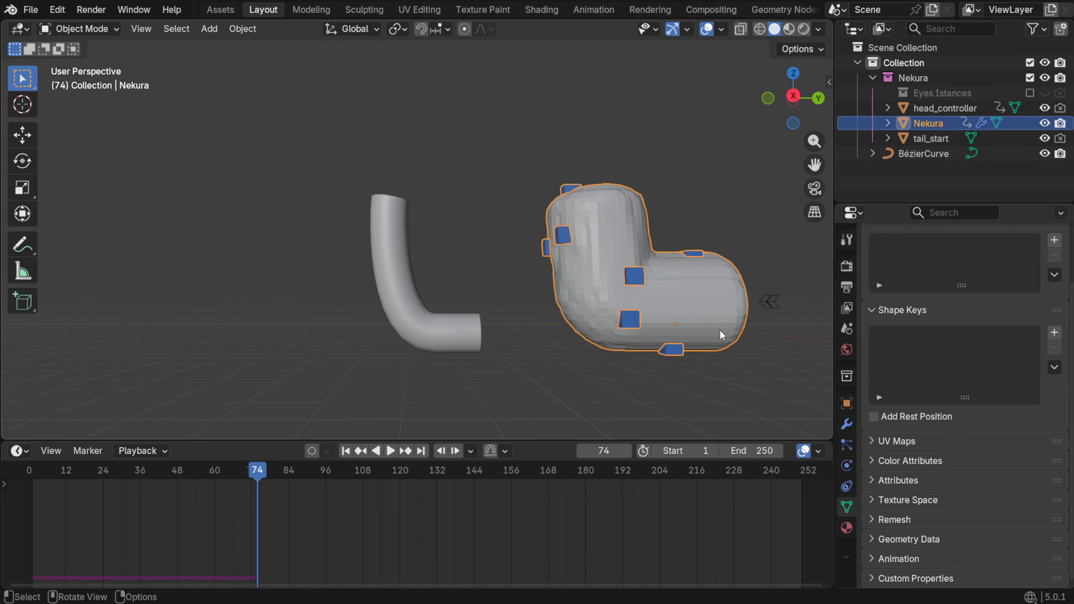
{"action": "middle_click_drag", "start_coordinate": [720, 330], "coordinate": [626, 338]}
{"action": "left_click", "coordinate": [848, 425]}
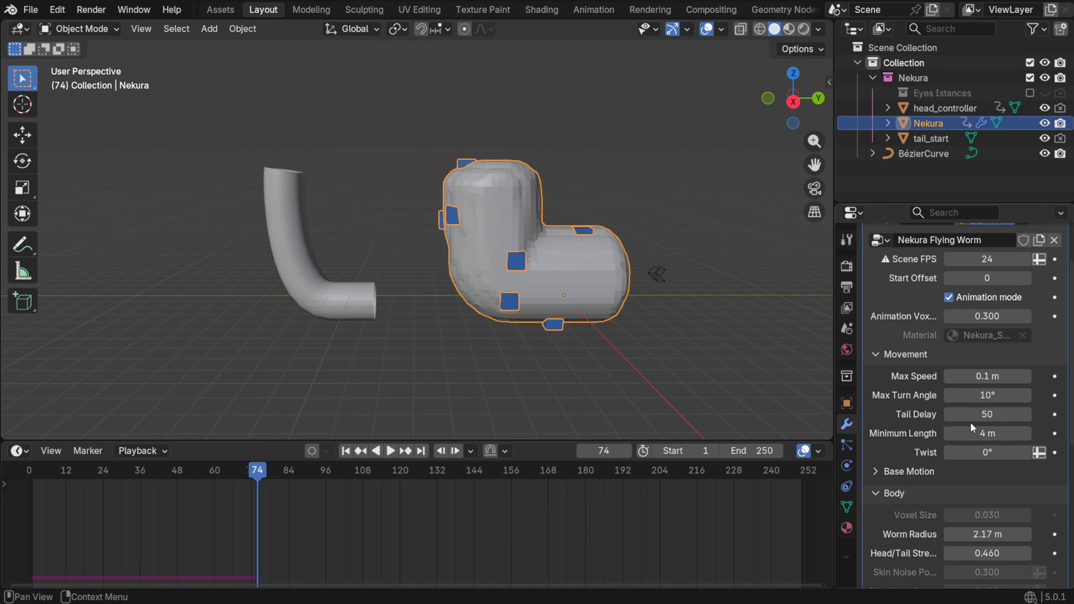
{"action": "left_click_drag", "start_coordinate": [1003, 536], "coordinate": [972, 536]}
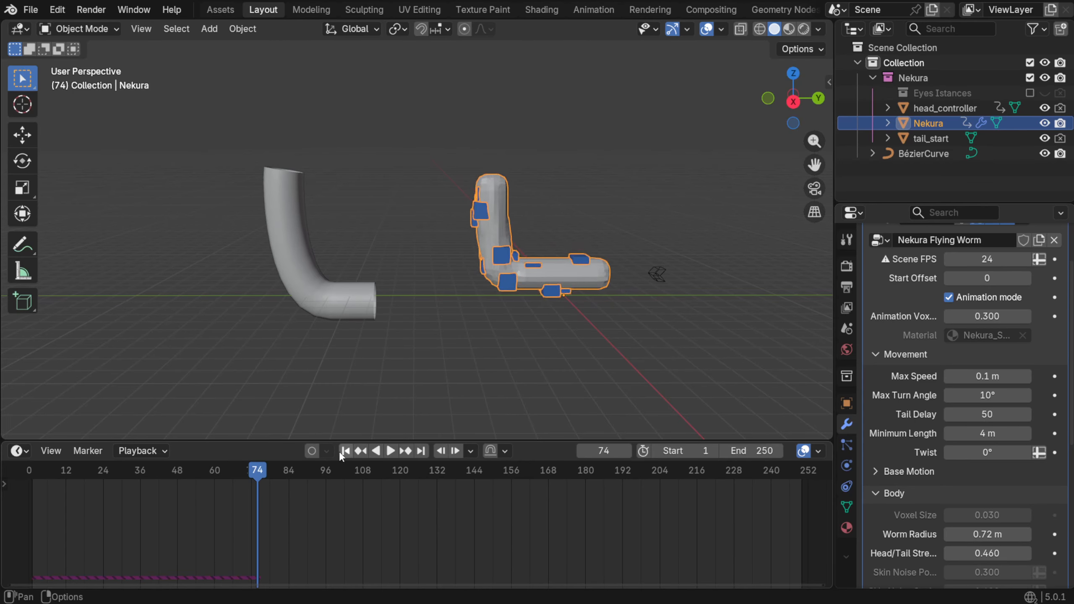
{"action": "left_click", "coordinate": [345, 451]}
{"action": "left_click", "coordinate": [391, 451]}
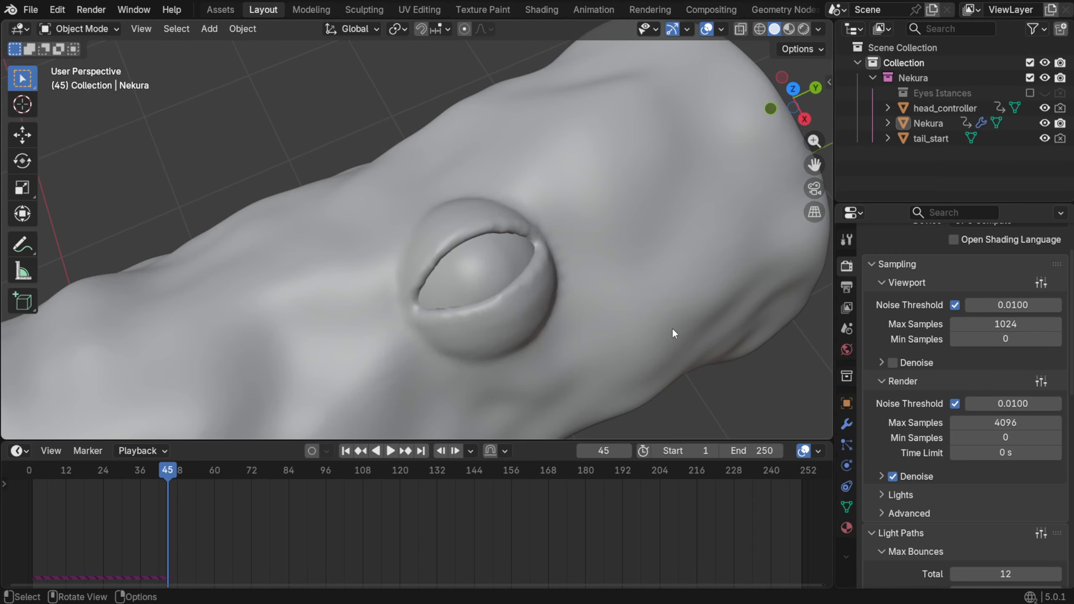
Preview the selected worm's eye close up in rendered shading and return to solid shading
{"action": "left_click", "coordinate": [673, 329]}
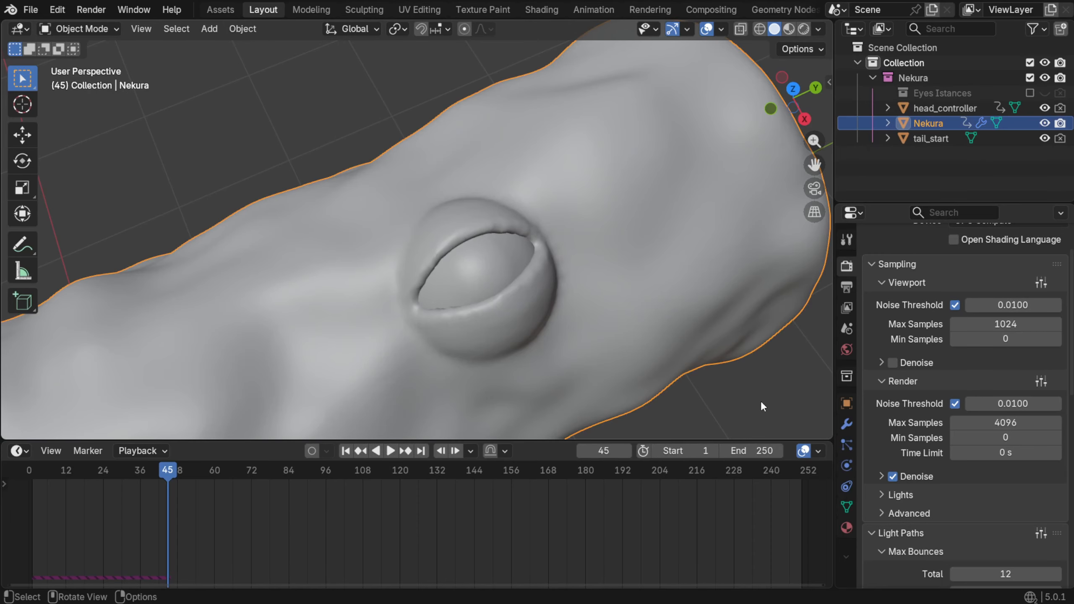
{"action": "middle_click_drag", "start_coordinate": [783, 394], "coordinate": [727, 366]}
{"action": "left_click", "coordinate": [805, 30]}
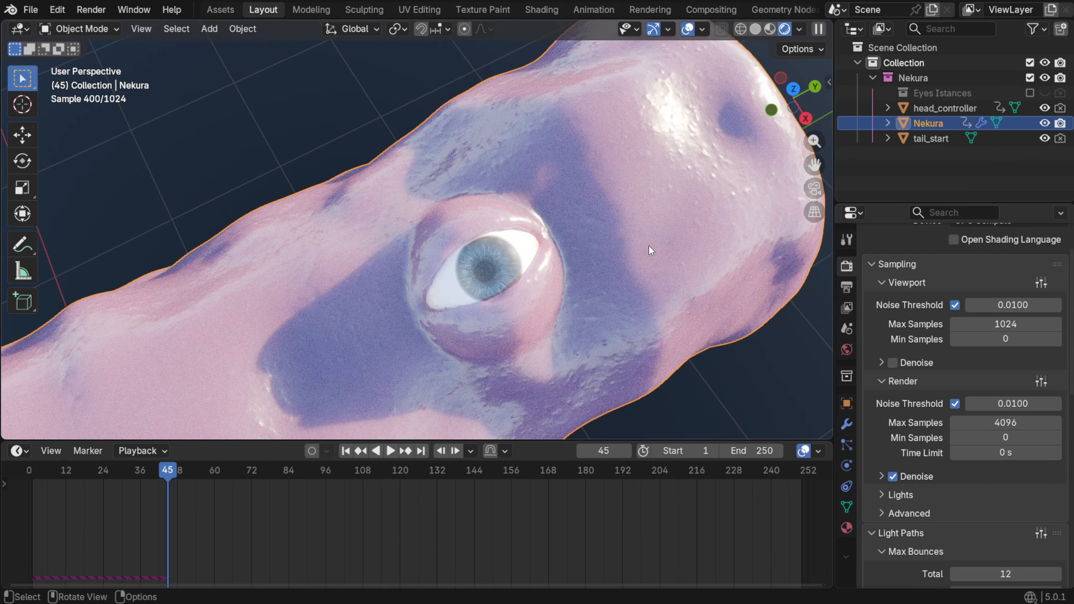
{"action": "left_click", "coordinate": [755, 29]}
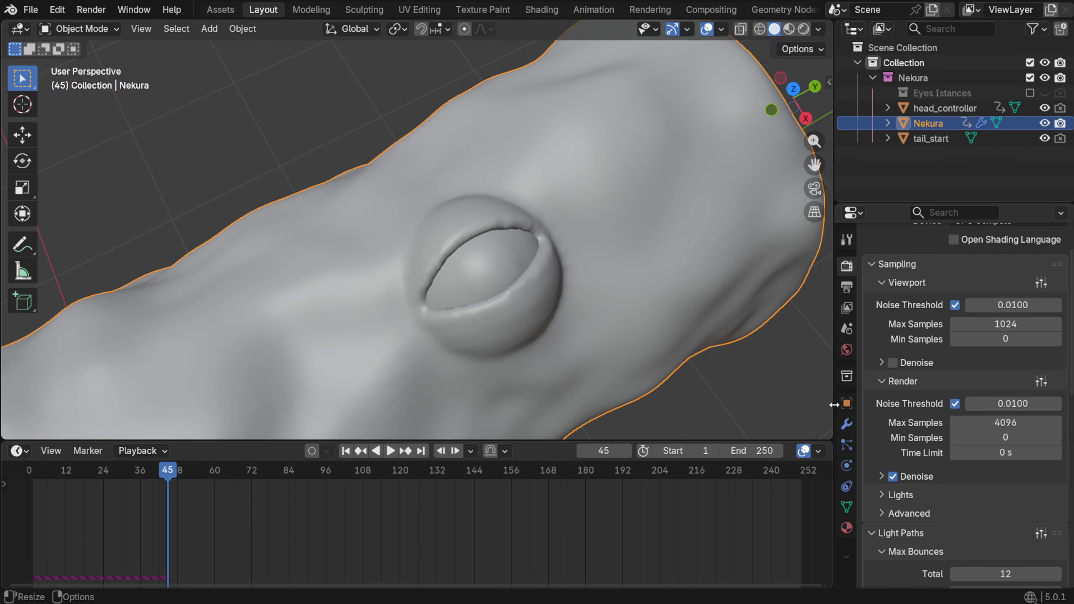
Set the worm body's Voxel Size to 0.020 to refine the mesh around the eyelids
{"action": "left_click", "coordinate": [847, 424]}
{"action": "scroll", "coordinate": [958, 331], "scroll_direction": "down", "scroll_amount": 5}
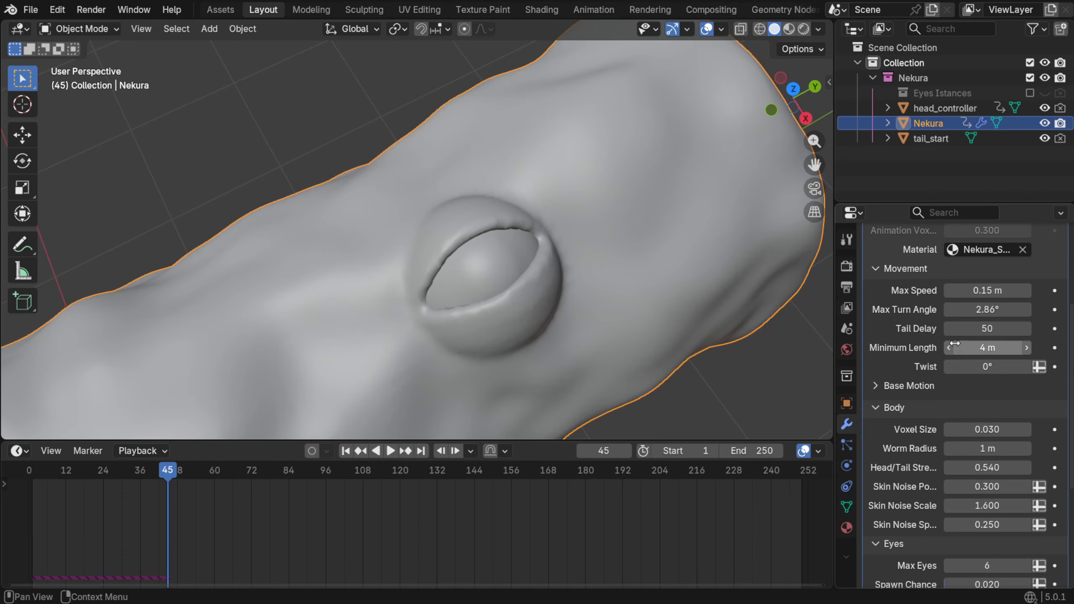
{"action": "double_click", "coordinate": [993, 430]}
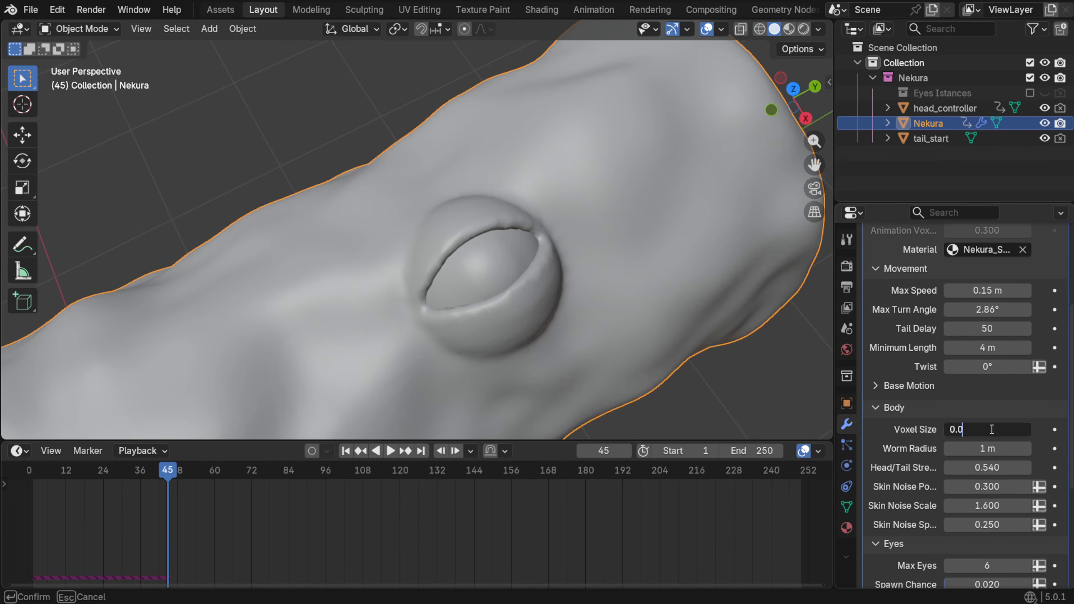
{"action": "type", "text": "2"}
{"action": "key", "text": "Return"}
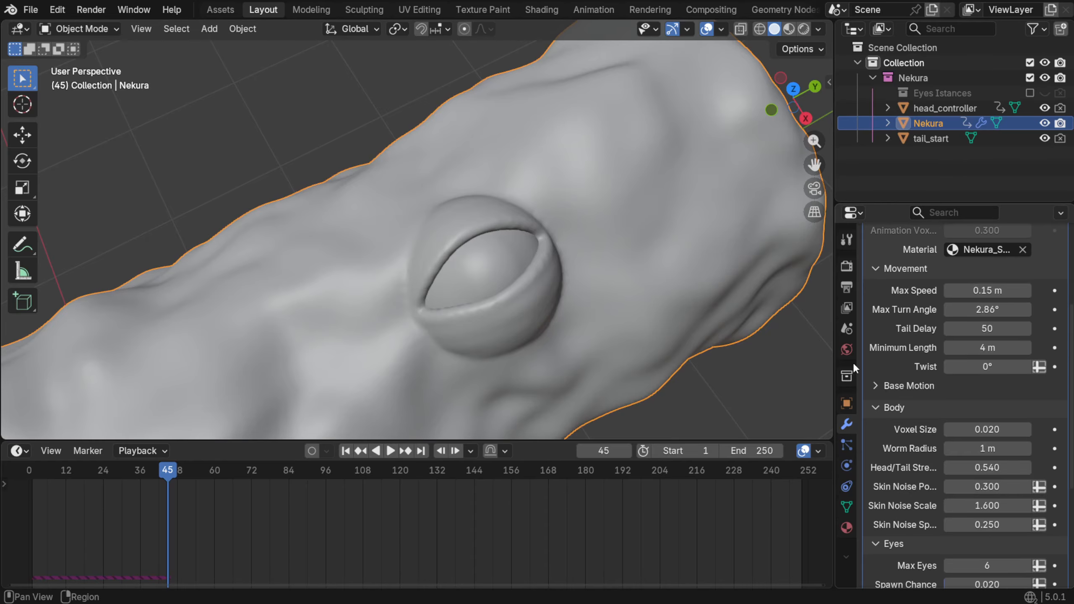
{"action": "left_click_drag", "start_coordinate": [987, 429], "coordinate": [987, 429]}
{"action": "key", "text": "Return"}
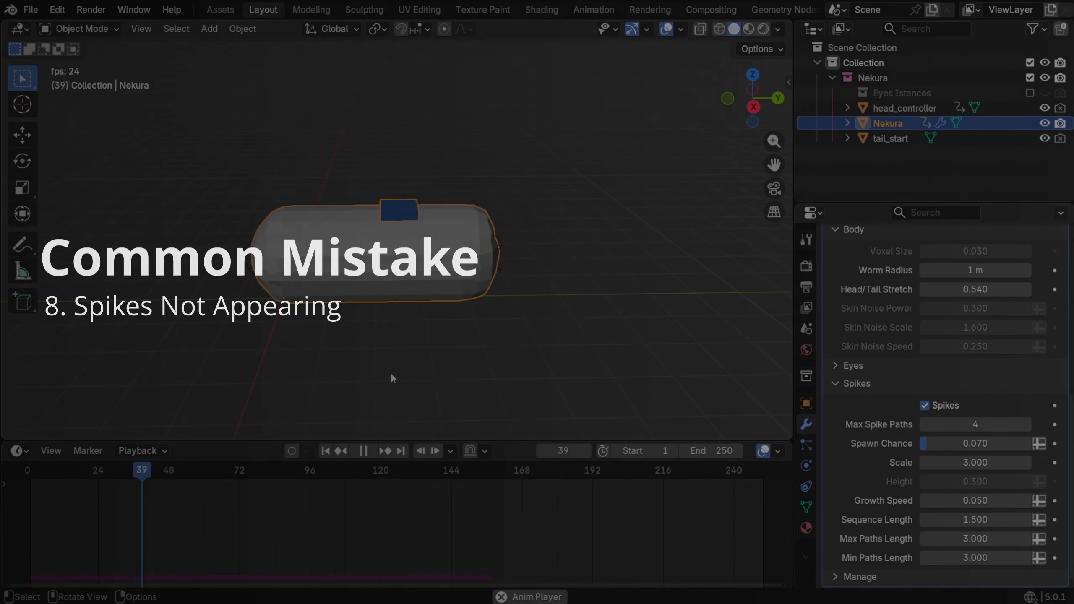
Set the worm's Max Spike Paths to 8 during playback and check the body for spikes from several angles
{"action": "middle_click_drag", "start_coordinate": [391, 373], "coordinate": [322, 381]}
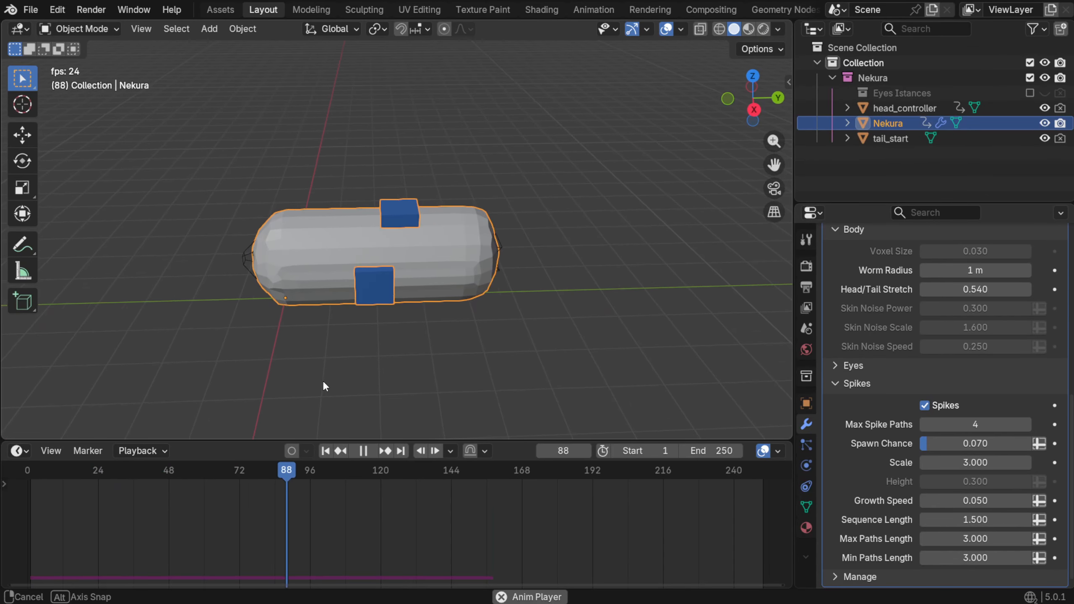
{"action": "left_click_drag", "start_coordinate": [952, 424], "coordinate": [985, 424]}
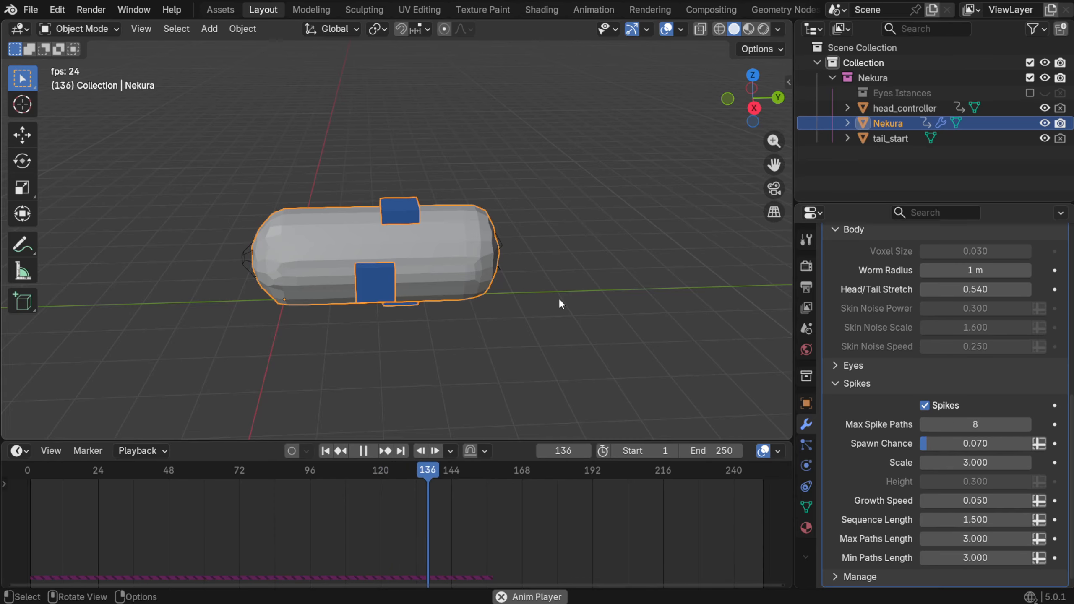
{"action": "middle_click_drag", "start_coordinate": [559, 298], "coordinate": [567, 326]}
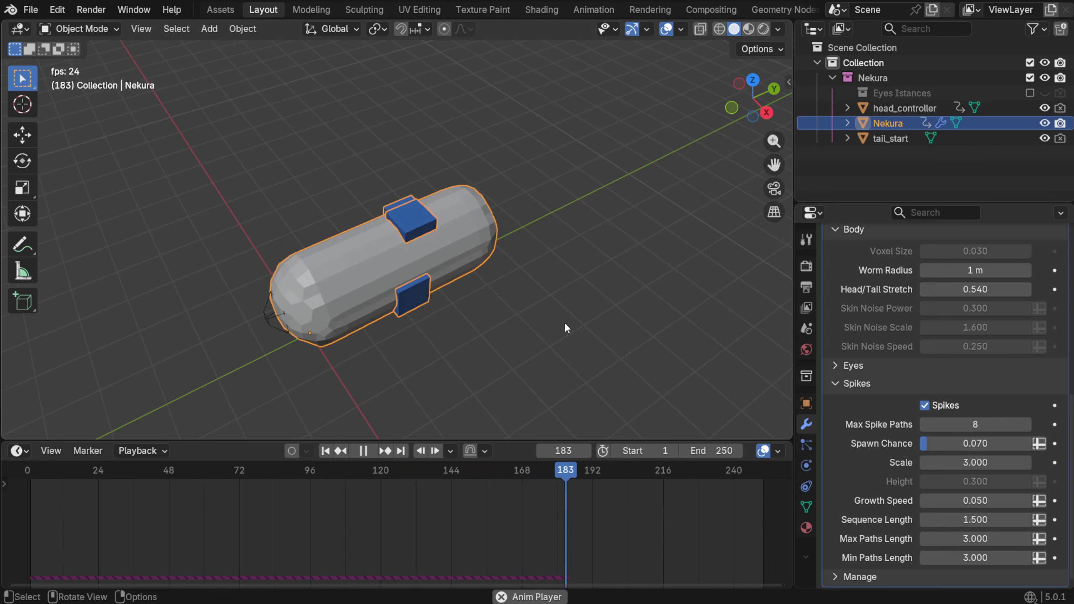
{"action": "middle_click_drag", "start_coordinate": [739, 364], "coordinate": [510, 244]}
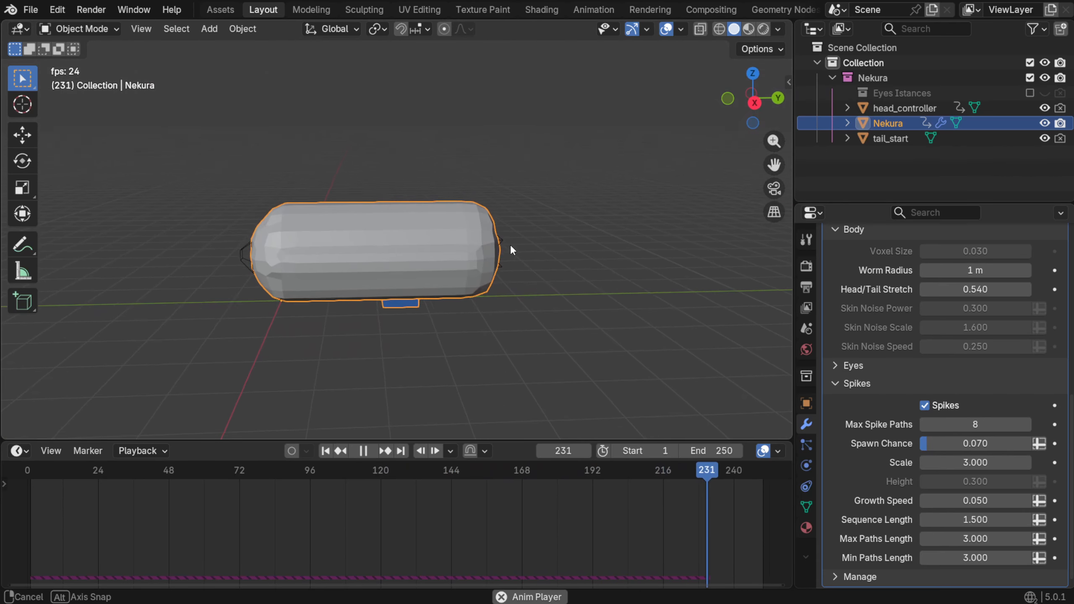
Set the spikes' Min Paths Length to 1.000 and play the simulation to frame 220
{"action": "left_click", "coordinate": [978, 553]}
{"action": "key", "text": "Return"}
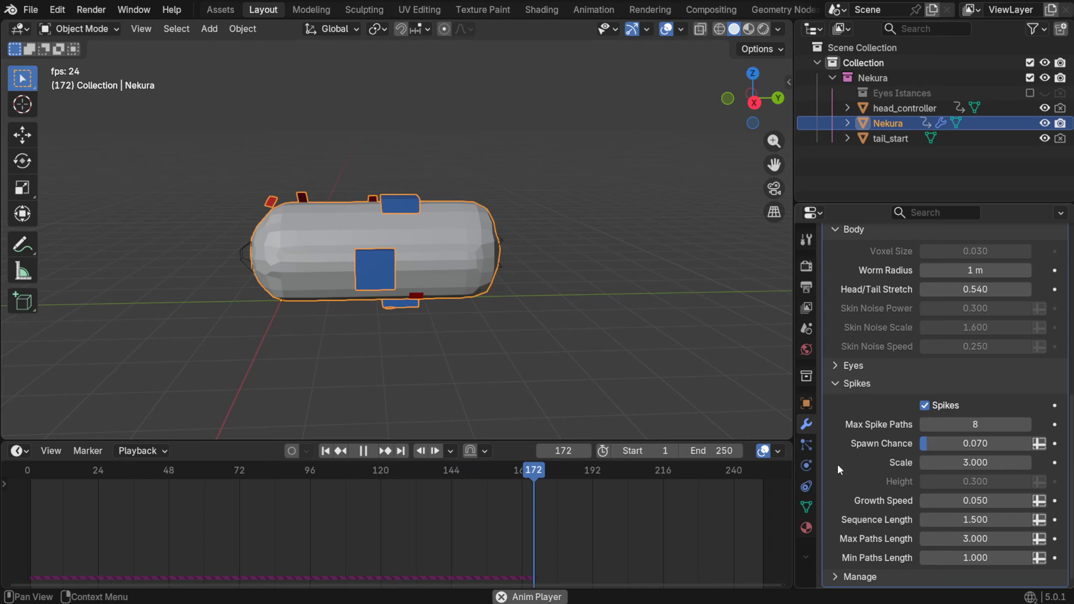
{"action": "key", "text": "space"}
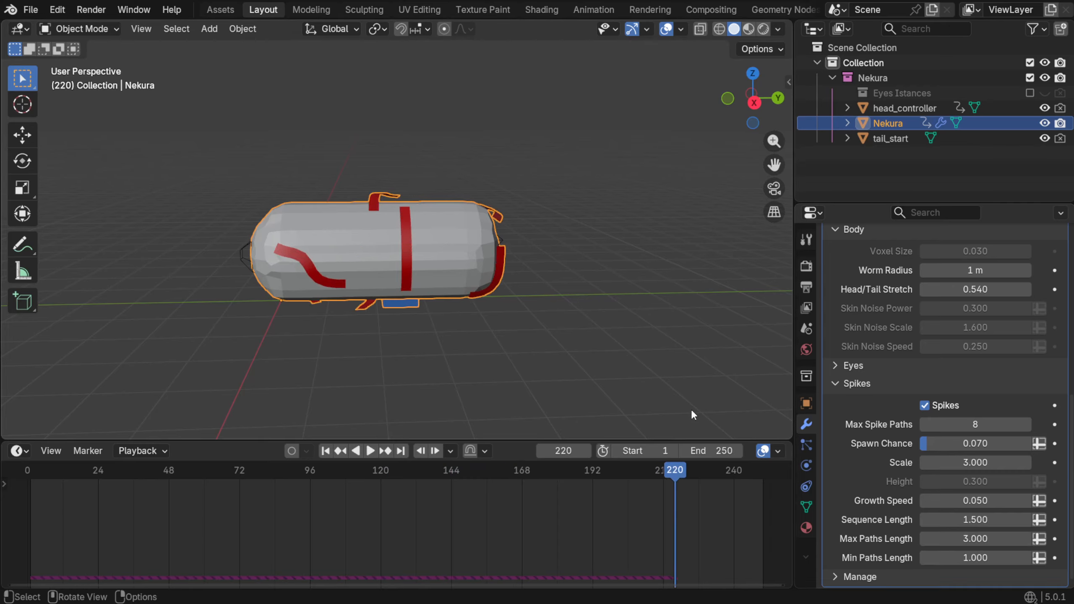
Set the spikes' Min Paths Length back to 3.000 and play the simulation to frame 61
{"action": "left_click", "coordinate": [954, 557]}
{"action": "type", "text": "3"}
{"action": "key", "text": "Return"}
{"action": "key", "text": "space"}
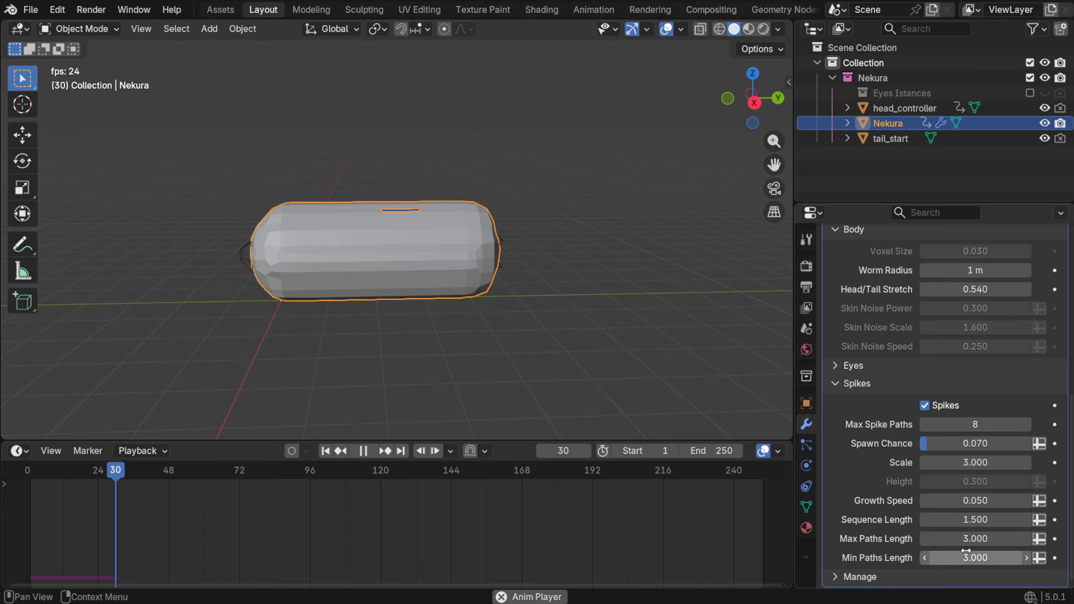
{"action": "key", "text": "space"}
Set the spikes' Min Paths Length to 2.000
{"action": "left_click", "coordinate": [947, 557]}
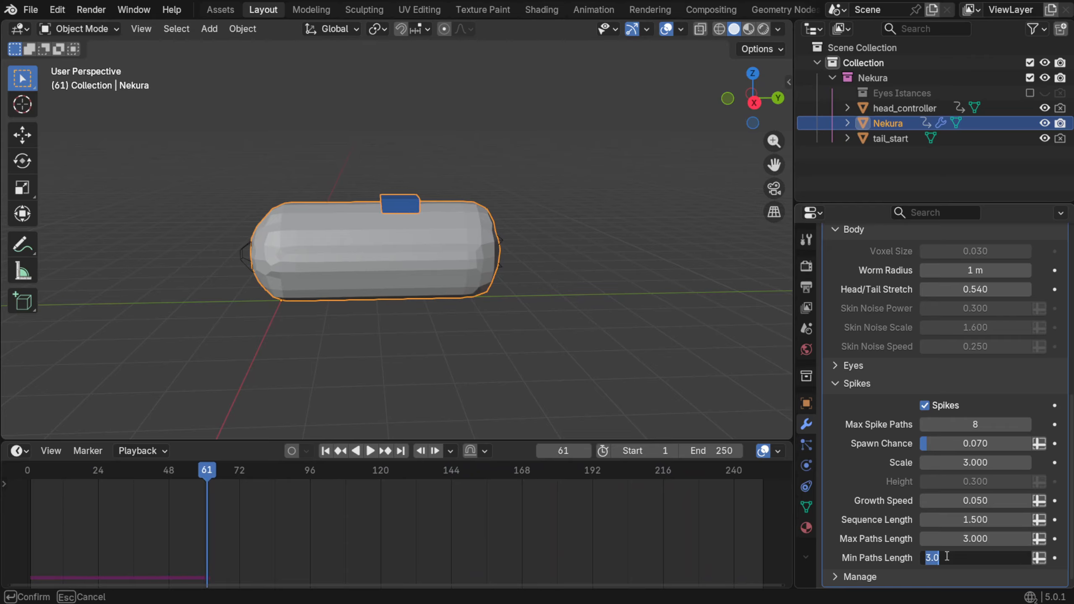
{"action": "key", "text": "Return"}
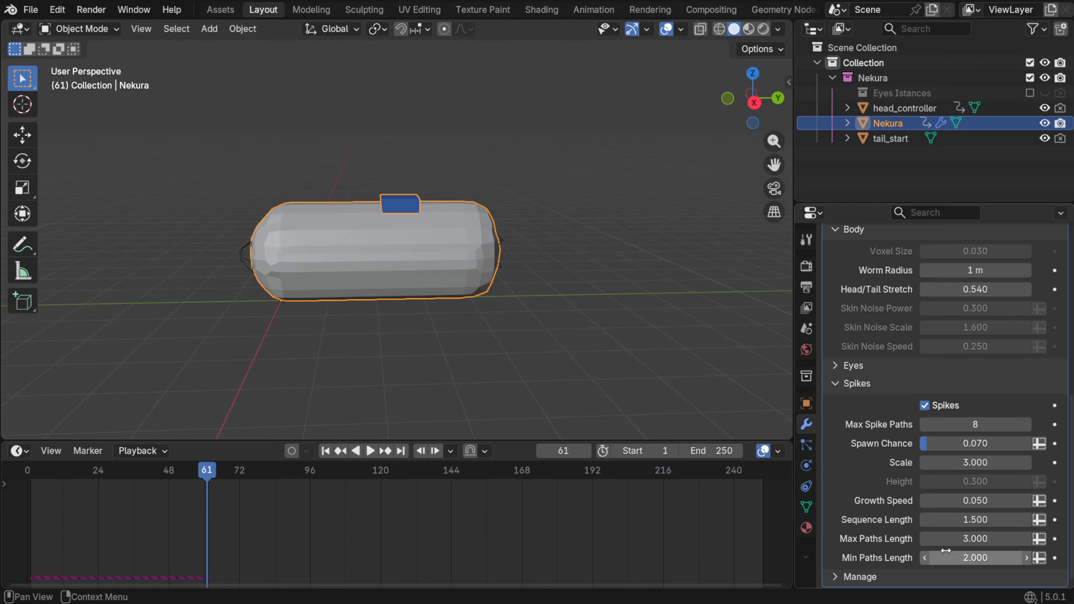
Restart the simulation from the first frame and play it to frame 74 to check the spikes
{"action": "left_click", "coordinate": [329, 452]}
{"action": "key", "text": "space"}
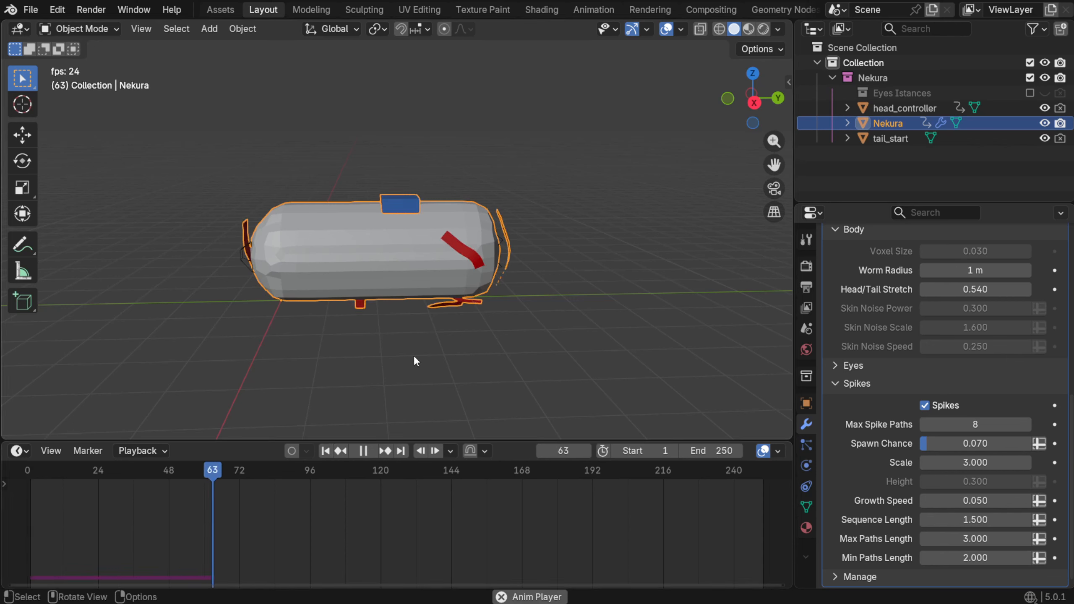
{"action": "key", "text": "space"}
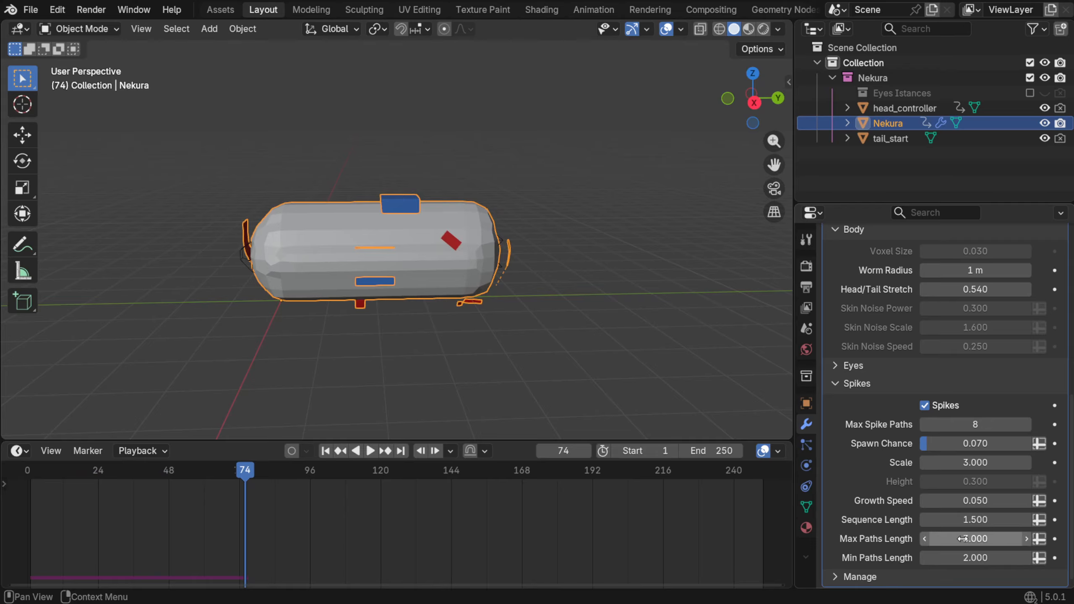
Try a smaller Worm Radius on the worm's body and undo the change
{"action": "scroll", "coordinate": [890, 387], "scroll_direction": "up", "scroll_amount": 12}
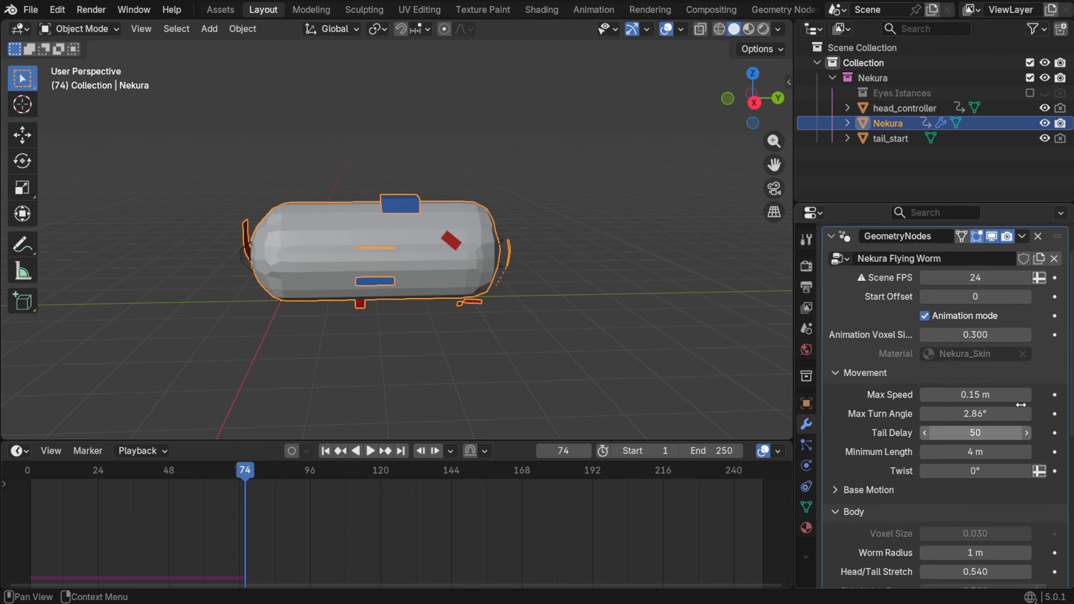
{"action": "scroll", "coordinate": [980, 462], "scroll_direction": "down", "scroll_amount": 5}
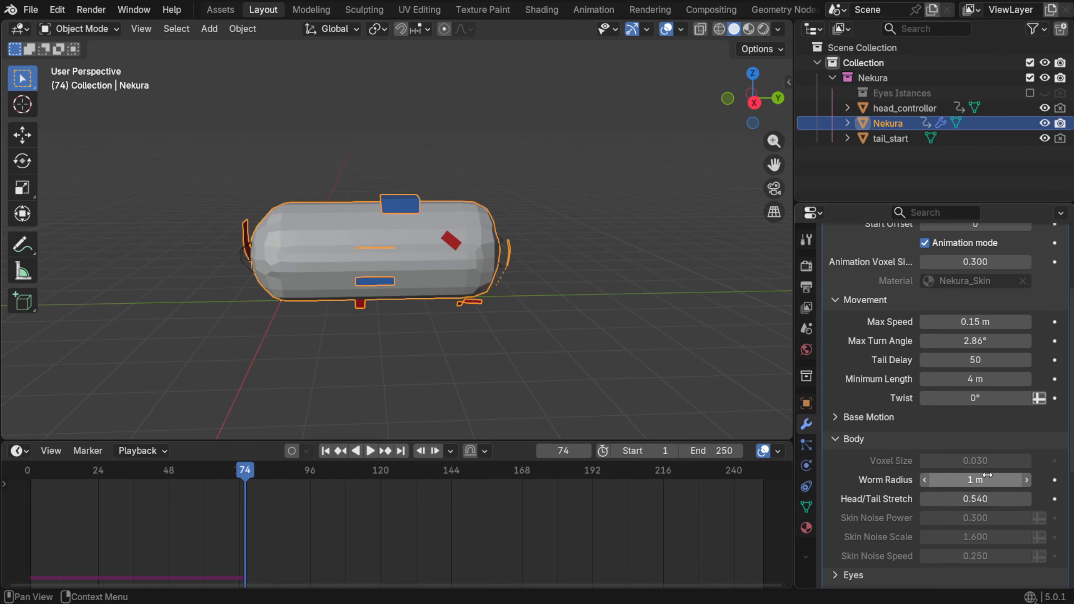
{"action": "mouse_move", "coordinate": [975, 480]}
{"action": "left_mouse_down"}
{"action": "mouse_move", "coordinate": [934, 480]}
{"action": "mouse_move", "coordinate": [981, 480]}
{"action": "left_mouse_up"}
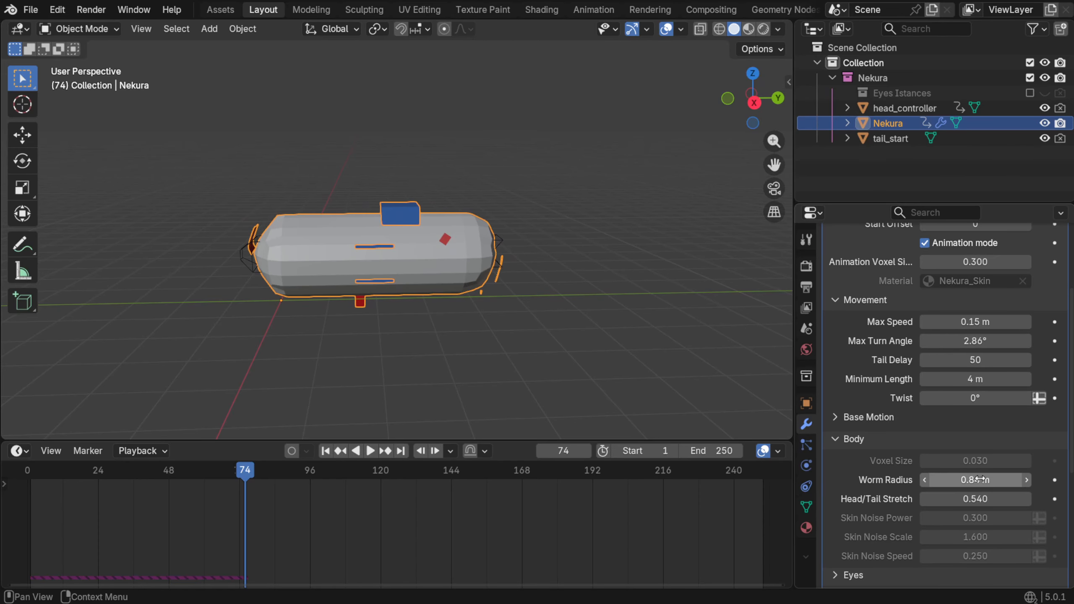
{"action": "key", "text": "ctrl+z"}
{"action": "scroll", "coordinate": [997, 477], "scroll_direction": "down", "scroll_amount": 6}
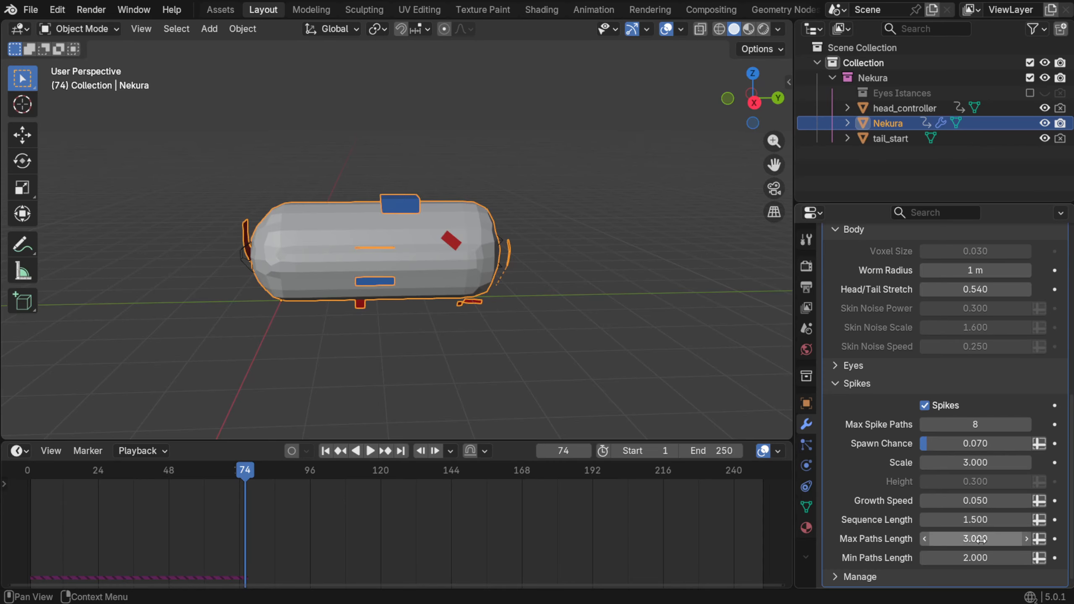
Return the animation to frame 1 and raise the worm's Max Eyes to 37
{"action": "middle_click_drag", "start_coordinate": [618, 296], "coordinate": [597, 332]}
{"action": "left_click", "coordinate": [326, 451]}
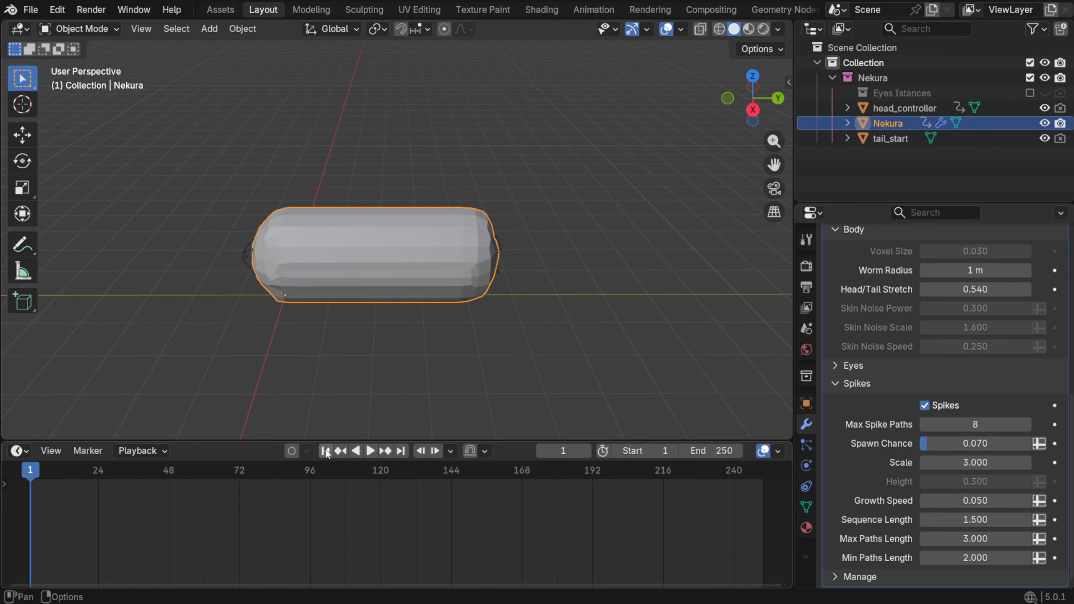
{"action": "scroll", "coordinate": [947, 481], "scroll_direction": "up", "scroll_amount": 8}
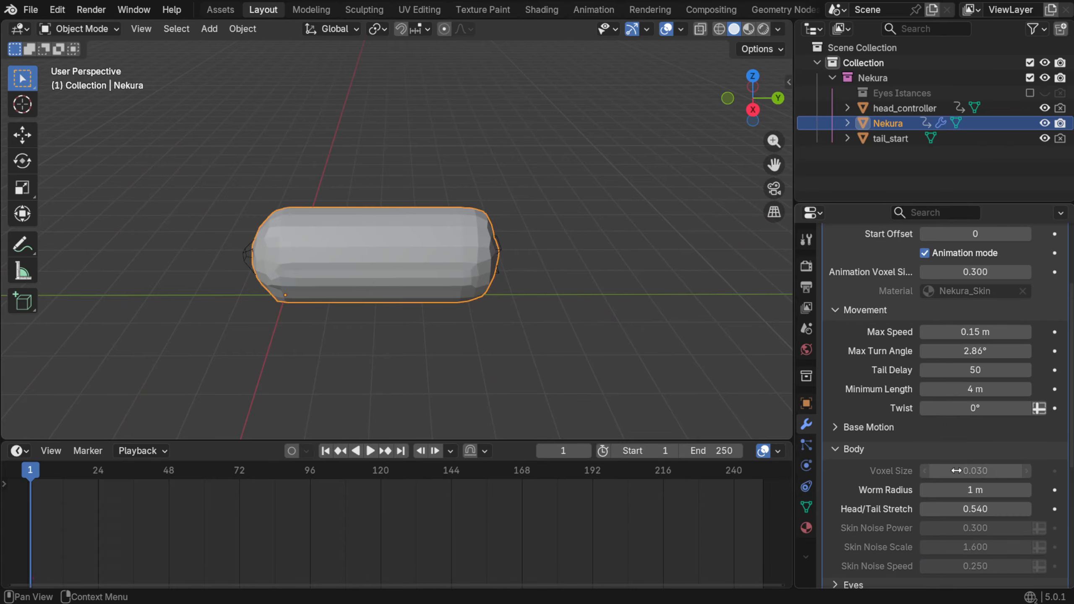
{"action": "scroll", "coordinate": [892, 393], "scroll_direction": "up", "scroll_amount": 2}
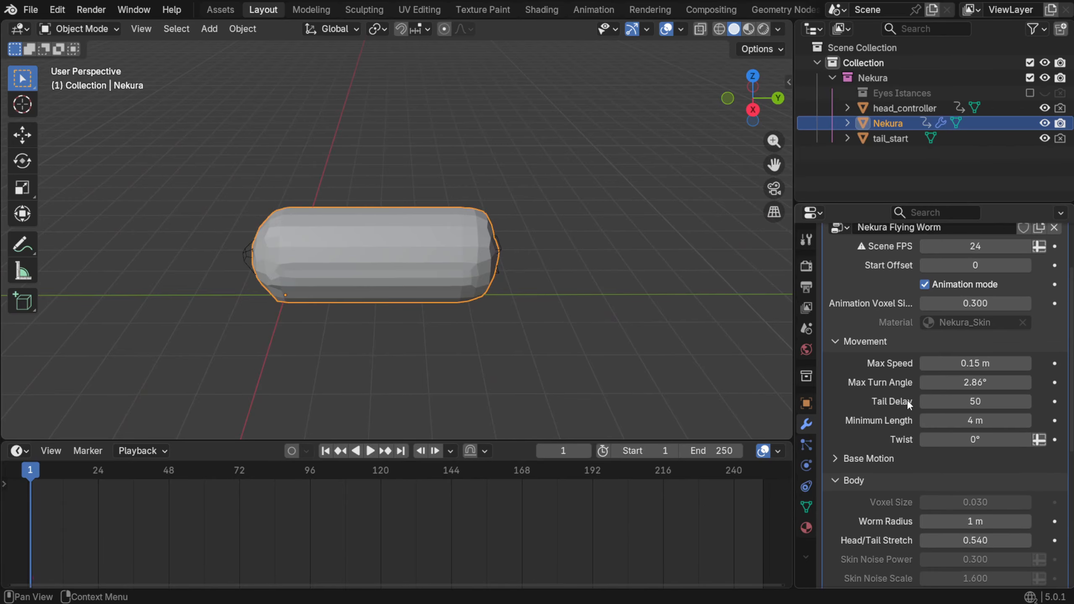
{"action": "scroll", "coordinate": [909, 407], "scroll_direction": "down", "scroll_amount": 10}
{"action": "left_click", "coordinate": [837, 466]}
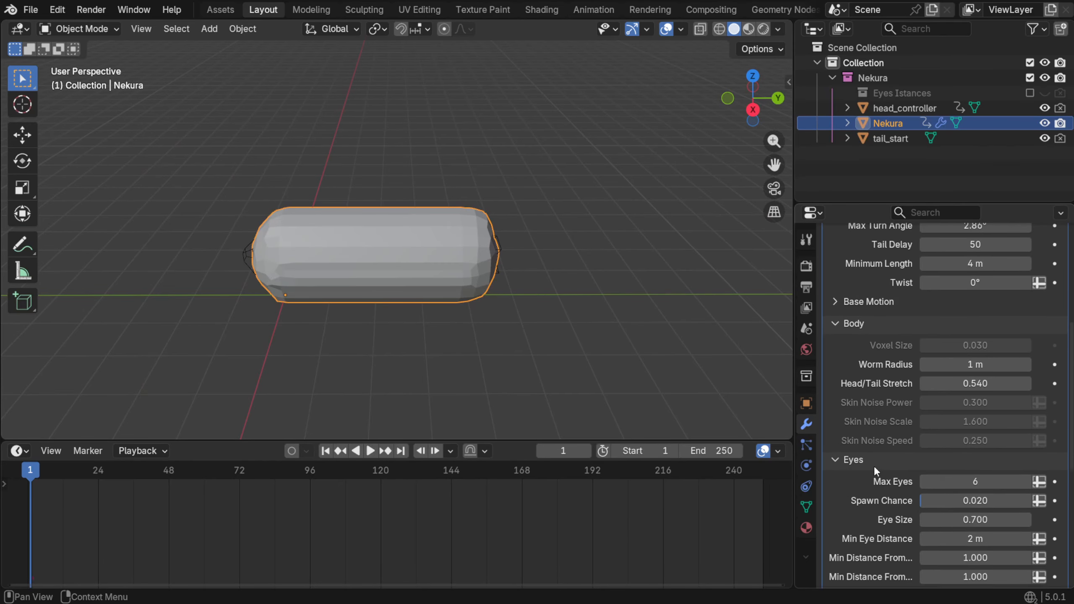
{"action": "scroll", "coordinate": [875, 466], "scroll_direction": "down", "scroll_amount": 6}
{"action": "scroll", "coordinate": [980, 368], "scroll_direction": "down", "scroll_amount": 2}
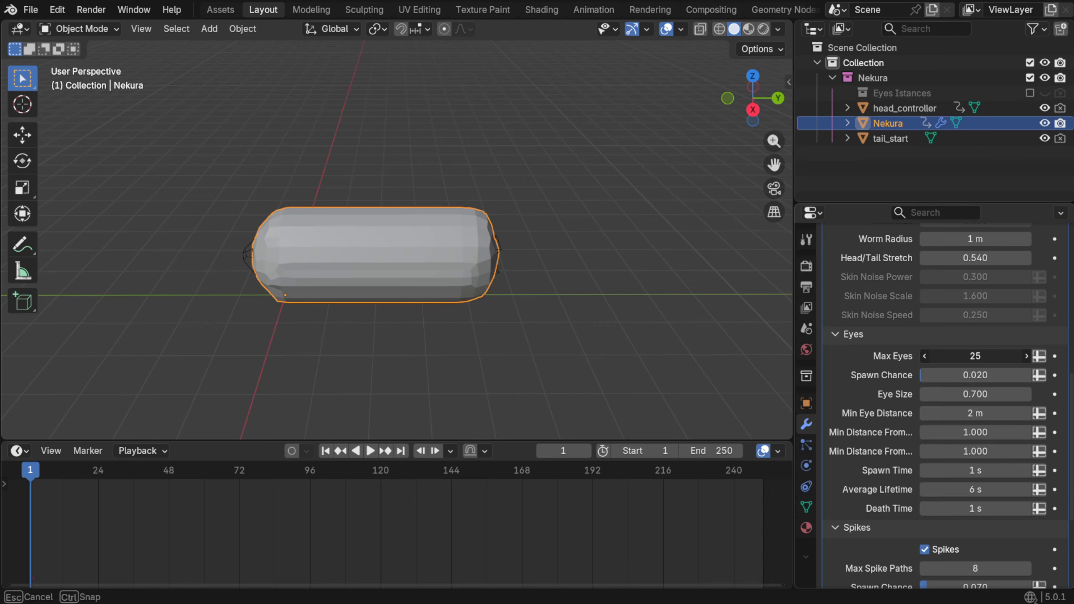
Set the eyes' Spawn Chance to 1.000 and the Min Eye Distance to 0.5 m
{"action": "left_click_drag", "start_coordinate": [976, 375], "coordinate": [977, 376]}
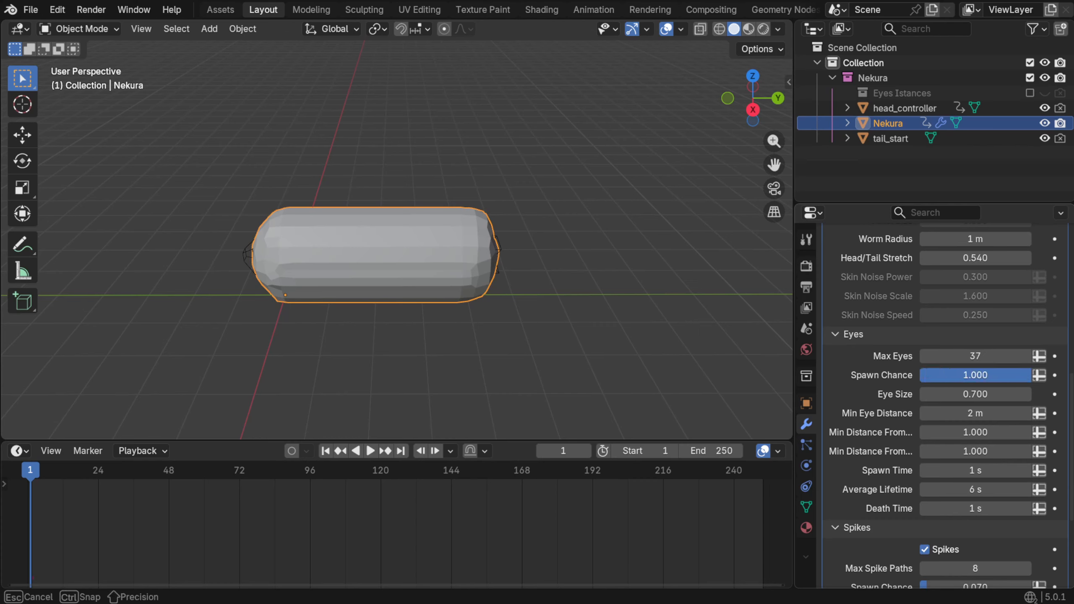
{"action": "left_click_drag", "start_coordinate": [969, 414], "coordinate": [970, 414]}
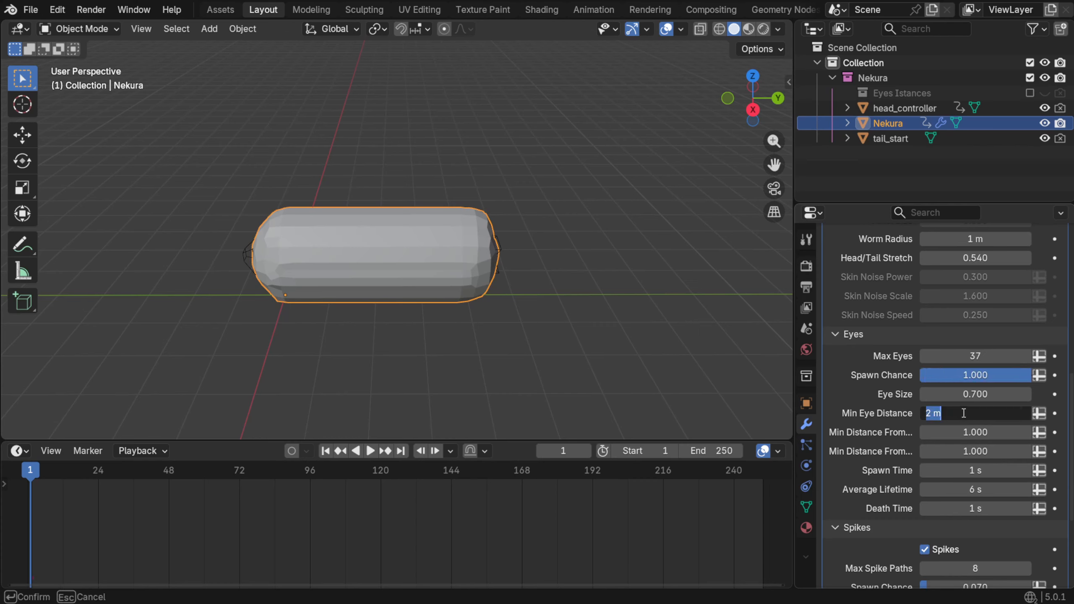
{"action": "type", "text": ".5"}
{"action": "key", "text": "Return"}
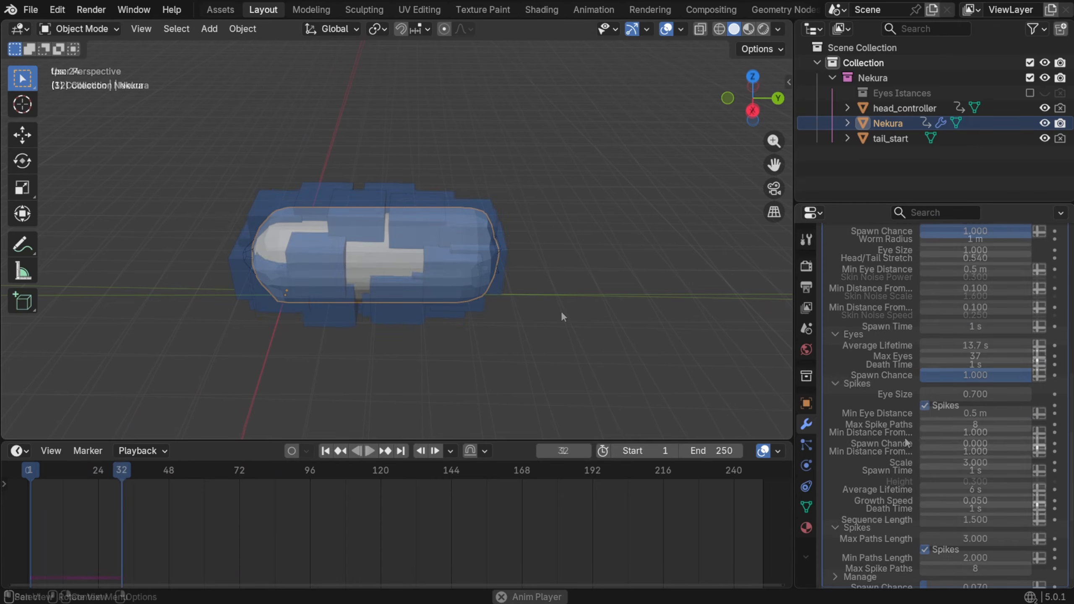
Set the spikes' Spawn Chance to 0.458 and continue the simulation to frame 138
{"action": "left_click_drag", "start_coordinate": [928, 444], "coordinate": [971, 446]}
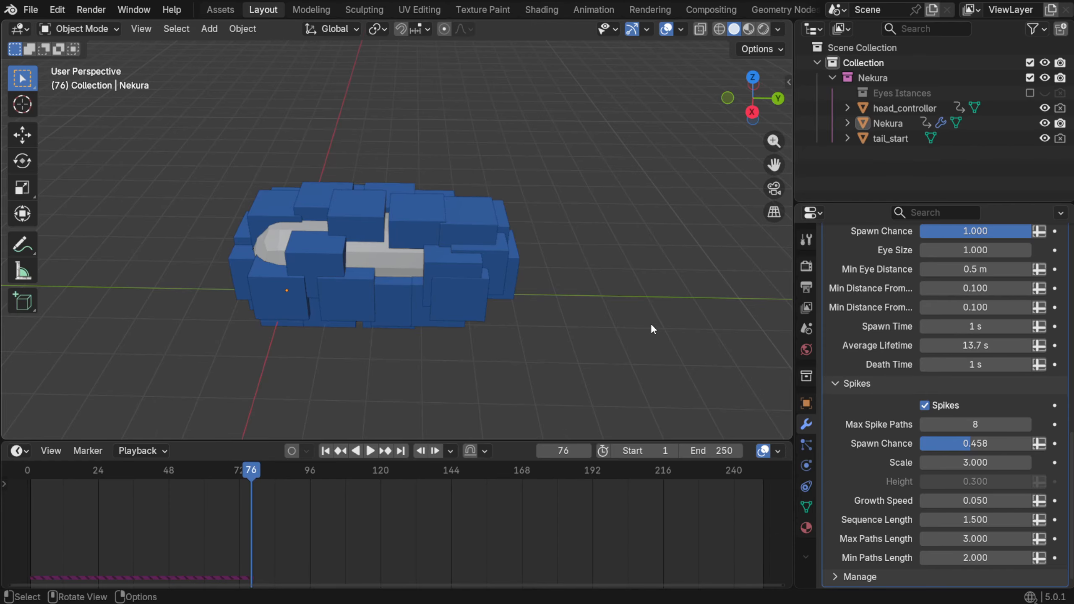
{"action": "middle_click_drag", "start_coordinate": [651, 323], "coordinate": [530, 289]}
{"action": "key", "text": "space"}
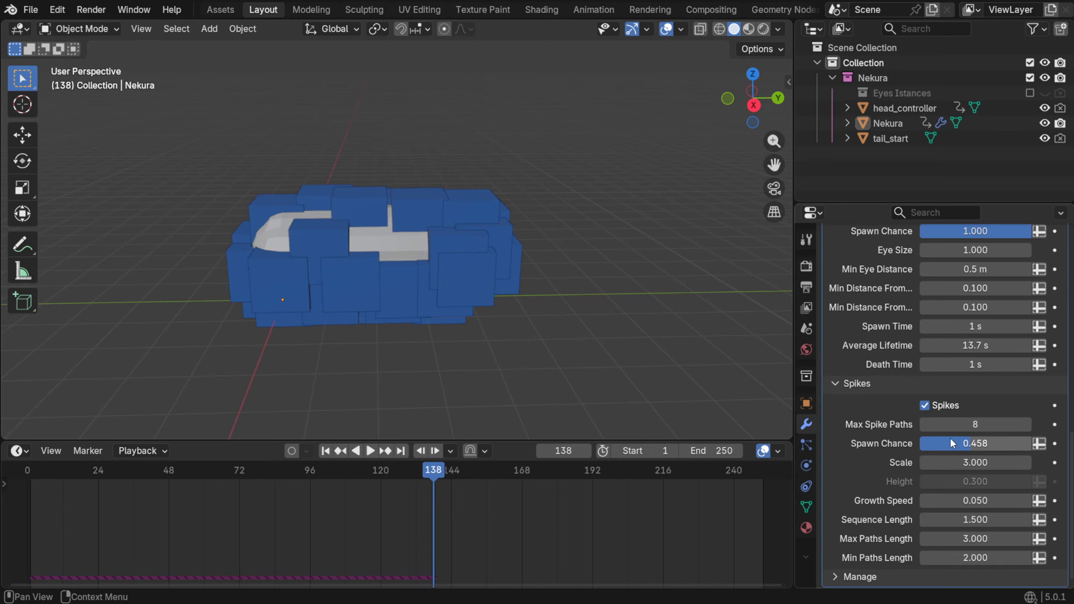
Lower the spikes' Spawn Chance to 0.000 and replay the simulation from the start to frame 55
{"action": "left_click_drag", "start_coordinate": [967, 444], "coordinate": [854, 441]}
{"action": "key", "text": "shift+Left"}
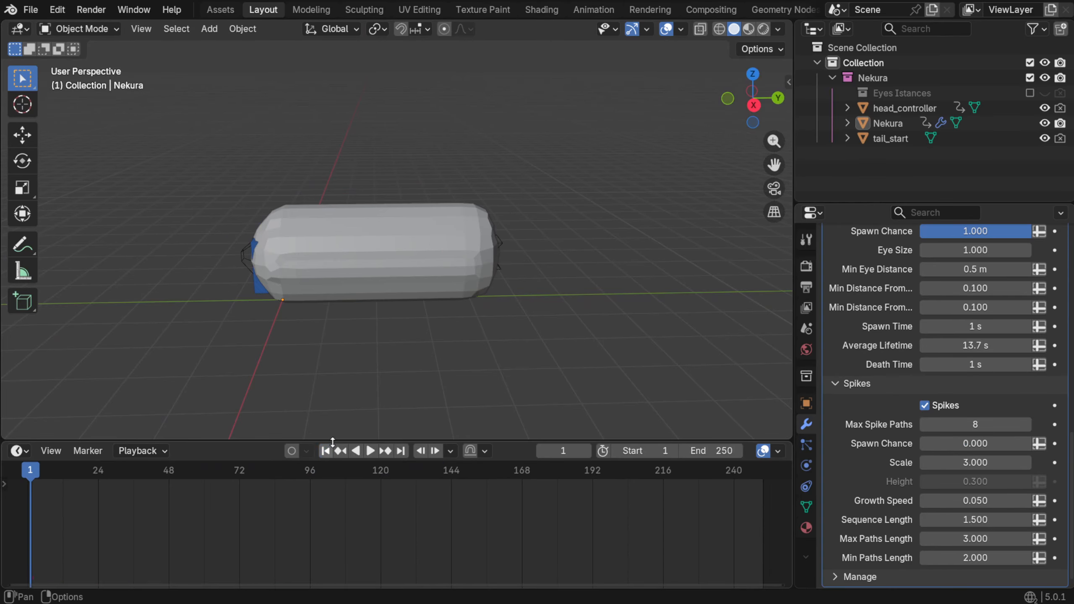
{"action": "key", "text": "space"}
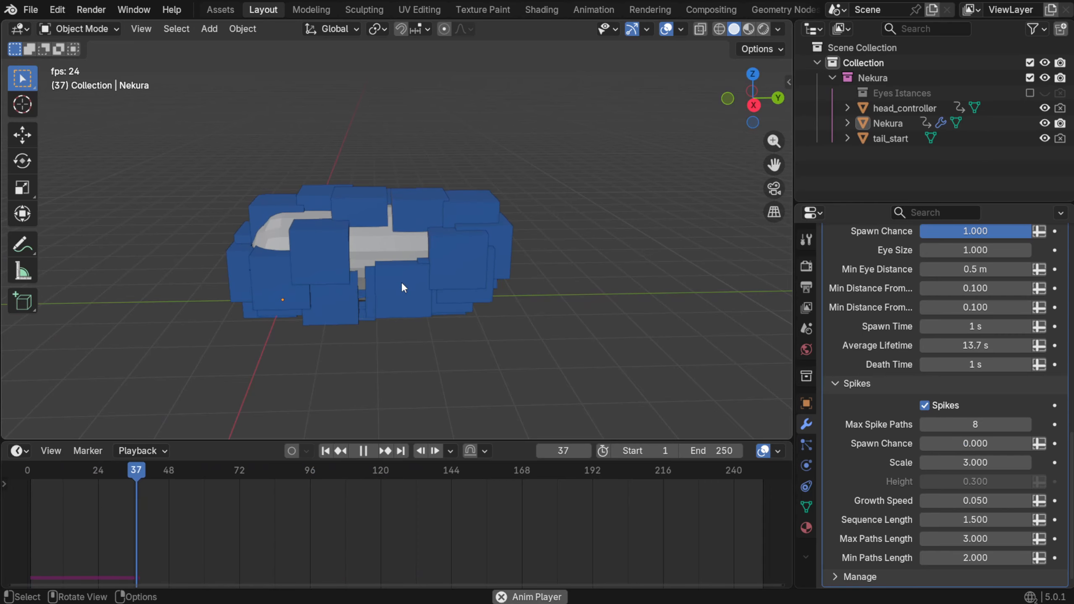
{"action": "key", "text": "space"}
Set the spikes' Spawn Chance to 1.000 and resume playback, checking the eye-covered worm for spikes from several angles
{"action": "left_click_drag", "start_coordinate": [973, 443], "coordinate": [977, 444]}
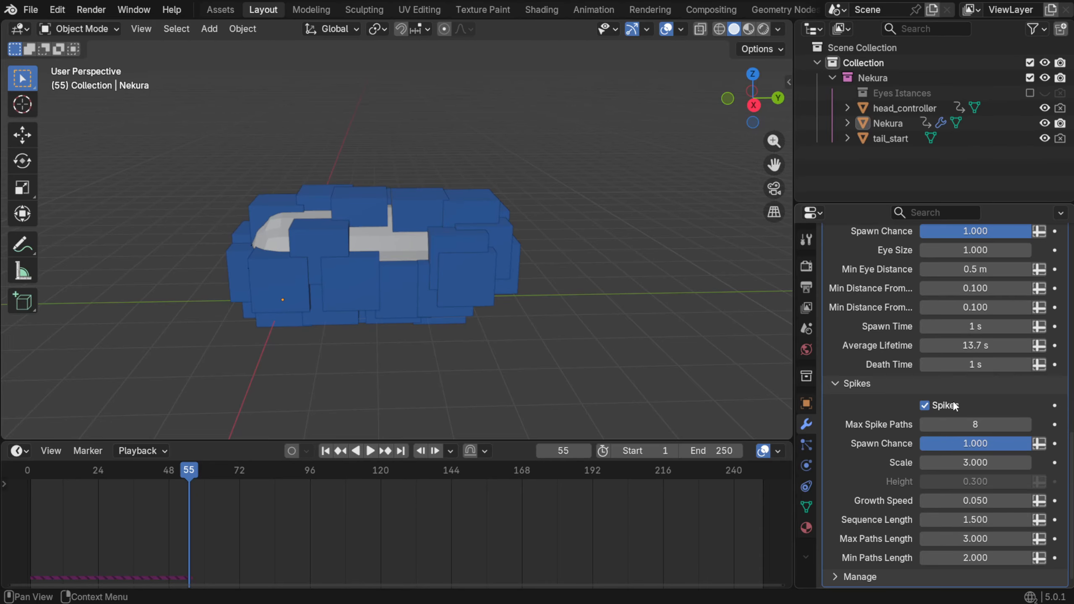
{"action": "key", "text": "space"}
{"action": "middle_click_drag", "start_coordinate": [576, 296], "coordinate": [541, 346]}
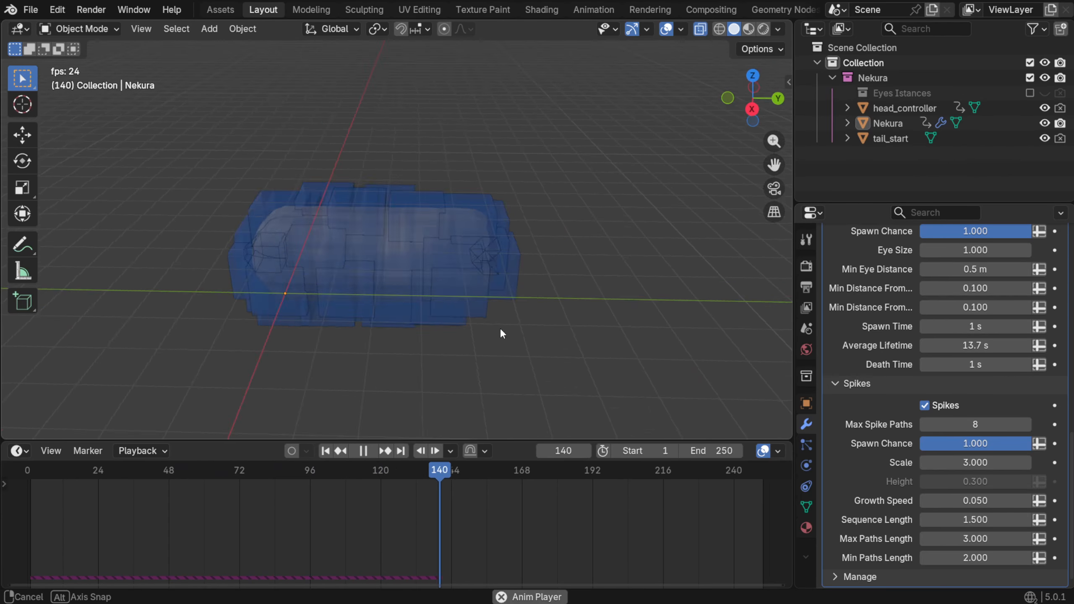
{"action": "middle_click_drag", "start_coordinate": [511, 325], "coordinate": [435, 306]}
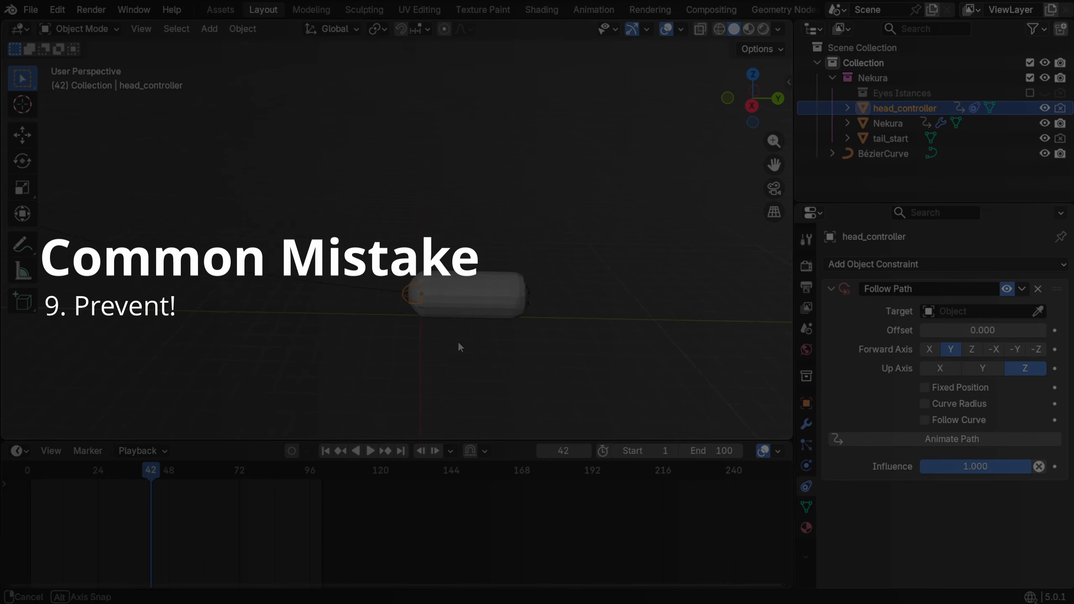
Set BézierCurve as the target of the head_controller's Follow Path constraint
{"action": "middle_click_drag", "start_coordinate": [458, 348], "coordinate": [512, 351]}
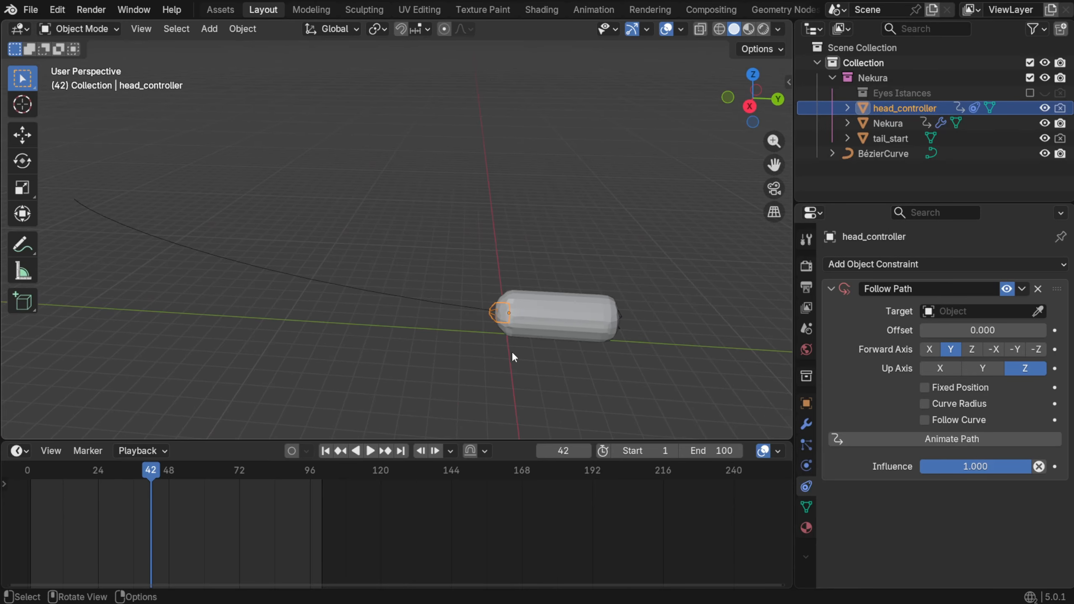
{"action": "left_click", "coordinate": [331, 277]}
{"action": "left_click", "coordinate": [478, 293]}
{"action": "left_click", "coordinate": [477, 294]}
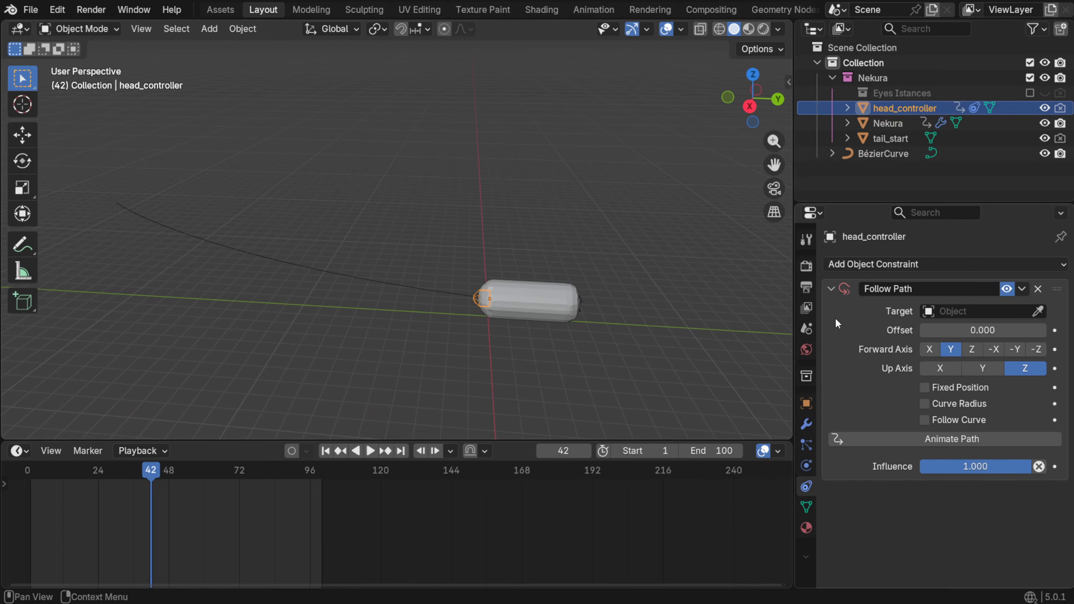
{"action": "left_click", "coordinate": [1040, 312]}
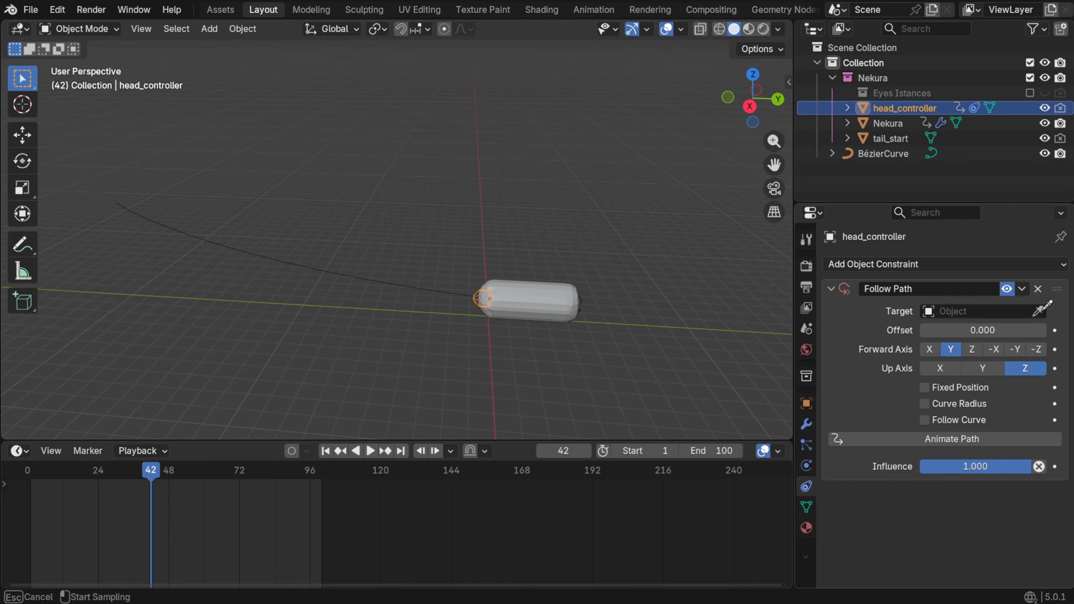
{"action": "left_click", "coordinate": [893, 153]}
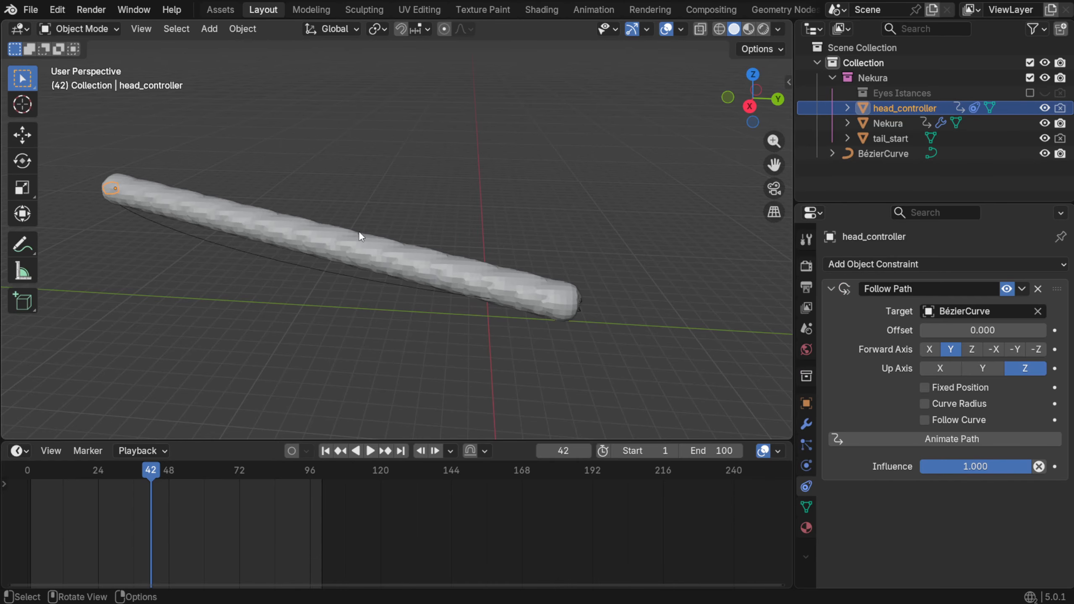
Show the stretched worm in wireframe shading and inspect its mesh from several angles
{"action": "middle_click_drag", "start_coordinate": [118, 167], "coordinate": [372, 220]}
{"action": "mouse_move", "coordinate": [111, 249]}
{"action": "middle_mouse_down"}
{"action": "mouse_move", "coordinate": [496, 301]}
{"action": "mouse_move", "coordinate": [497, 275]}
{"action": "middle_mouse_up"}
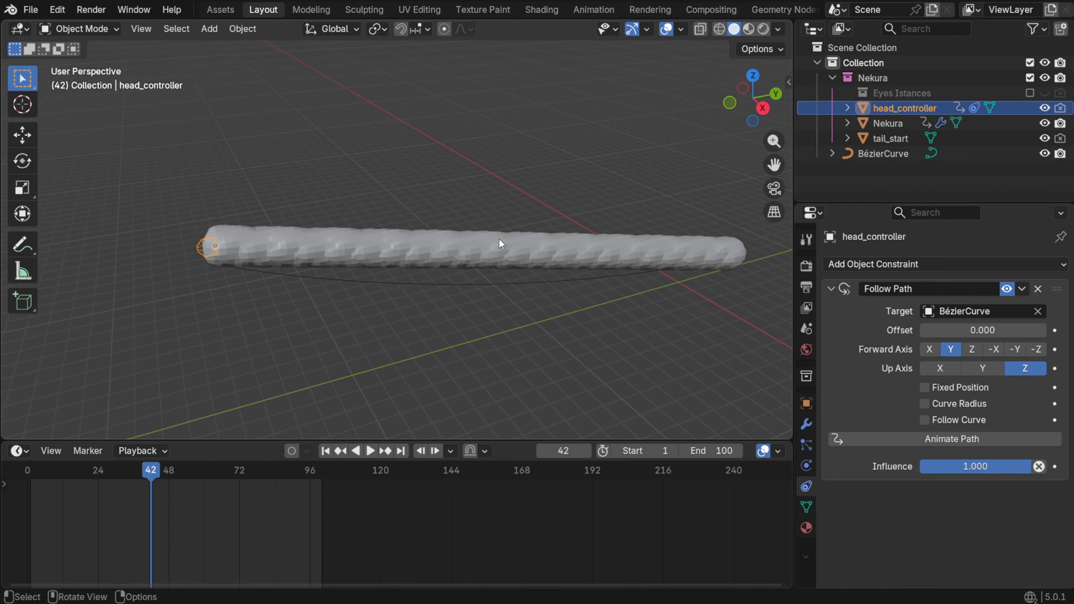
{"action": "left_click", "coordinate": [719, 29]}
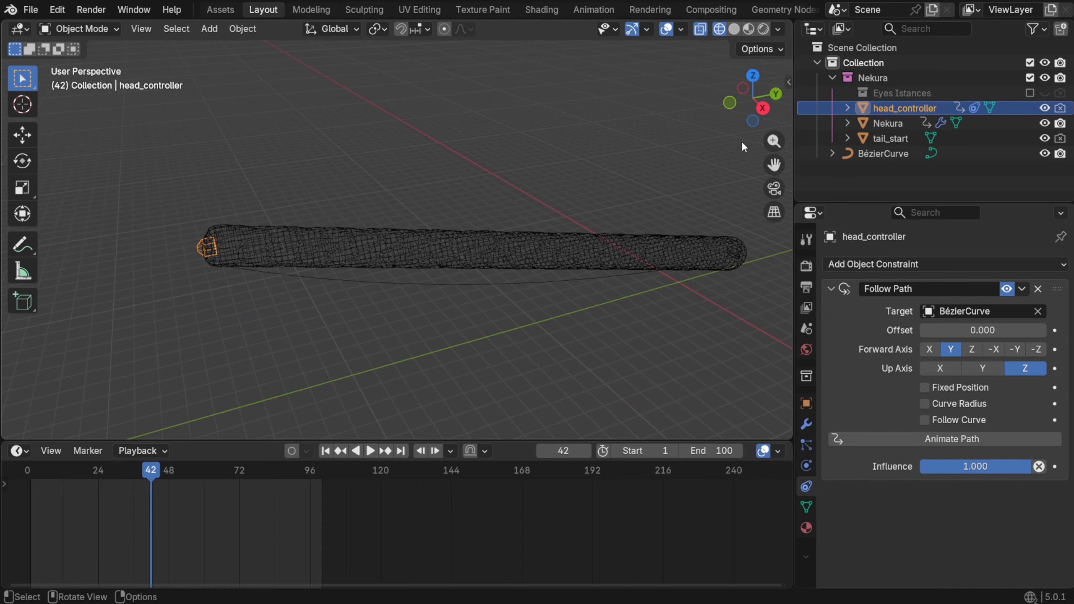
{"action": "middle_click_drag", "start_coordinate": [742, 141], "coordinate": [677, 169]}
Select the Nekura body and examine its Animation mode and Animation Voxel Size settings
{"action": "left_click", "coordinate": [807, 424]}
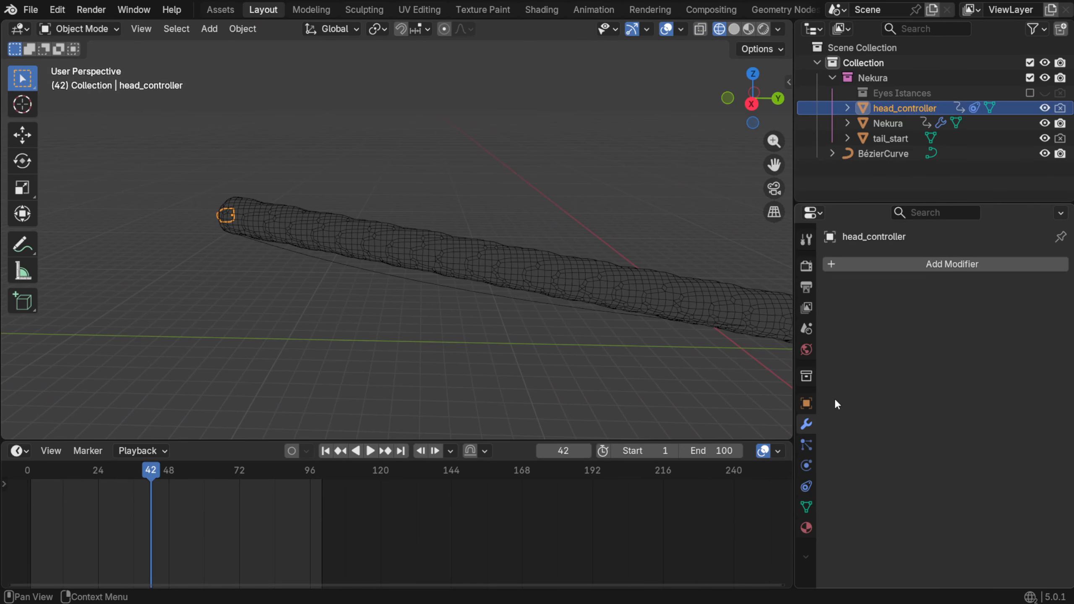
{"action": "left_click", "coordinate": [608, 264]}
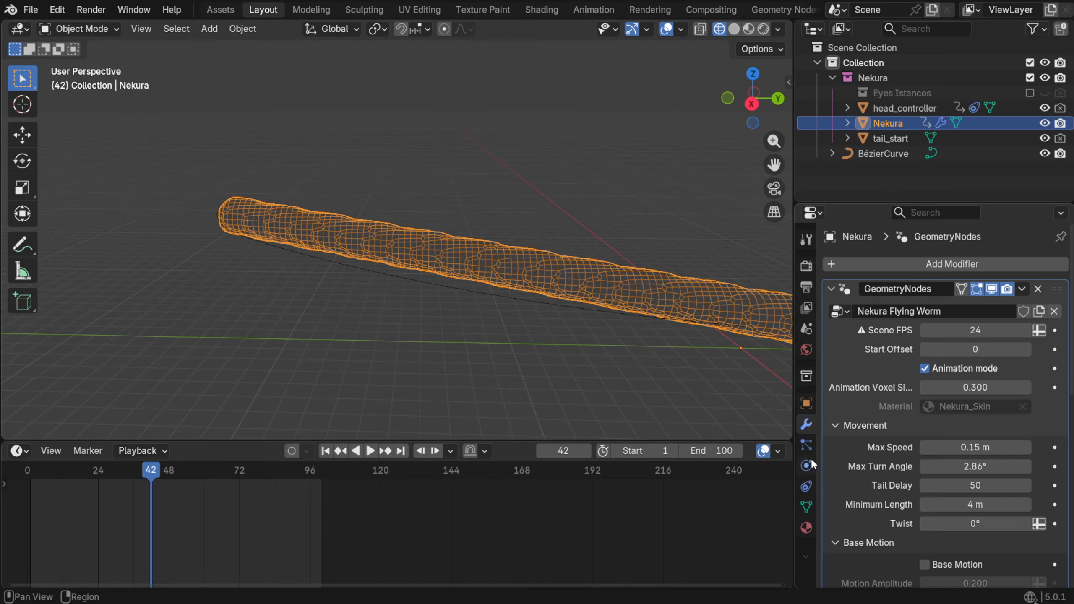
{"action": "middle_click_drag", "start_coordinate": [510, 247], "coordinate": [342, 201]}
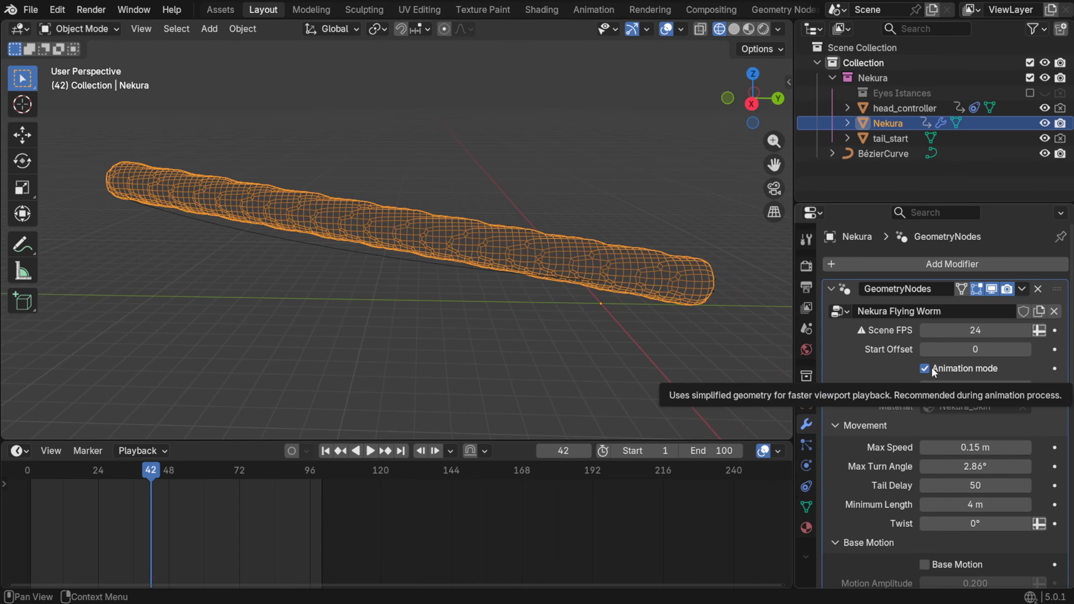
{"action": "left_click_drag", "start_coordinate": [959, 388], "coordinate": [983, 389]}
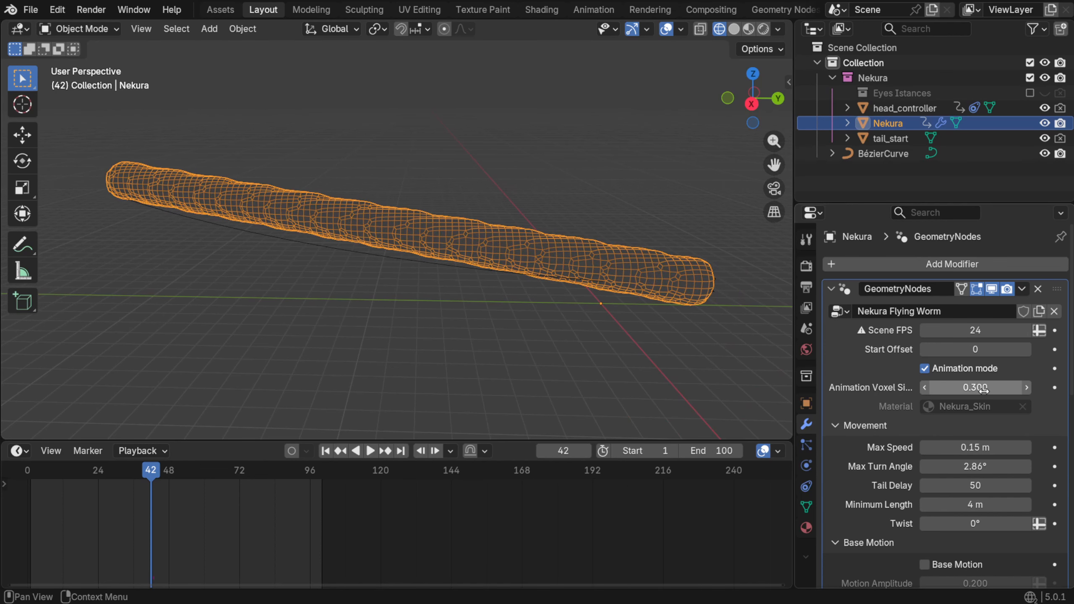
Look up the Auto Save recovery option for restoring a file and leave without recovering anything
{"action": "left_click", "coordinate": [64, 10]}
{"action": "mouse_move", "coordinate": [34, 12]}
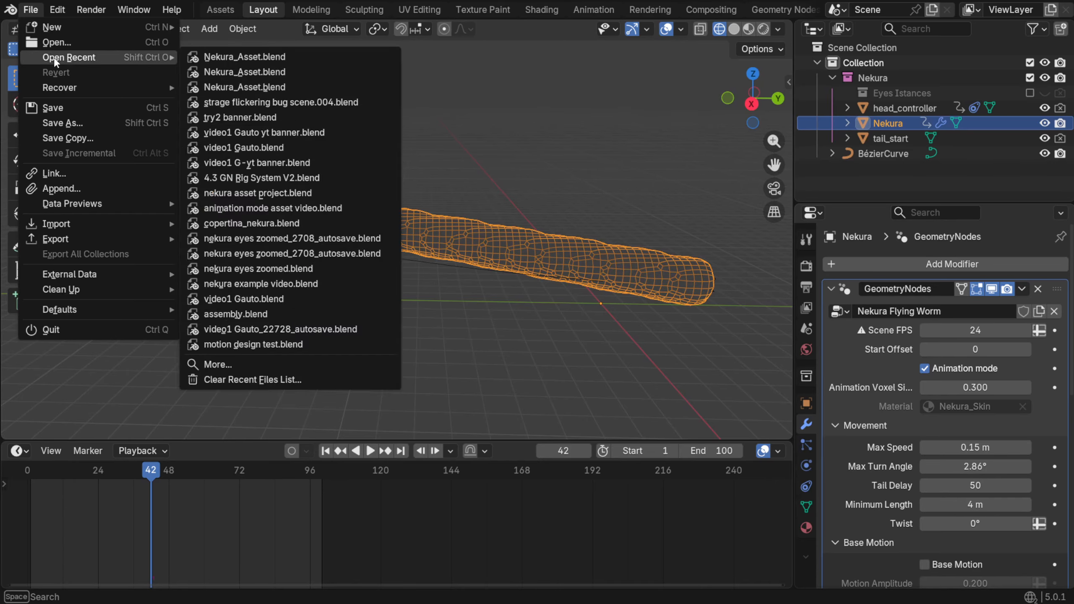
{"action": "mouse_move", "coordinate": [63, 89]}
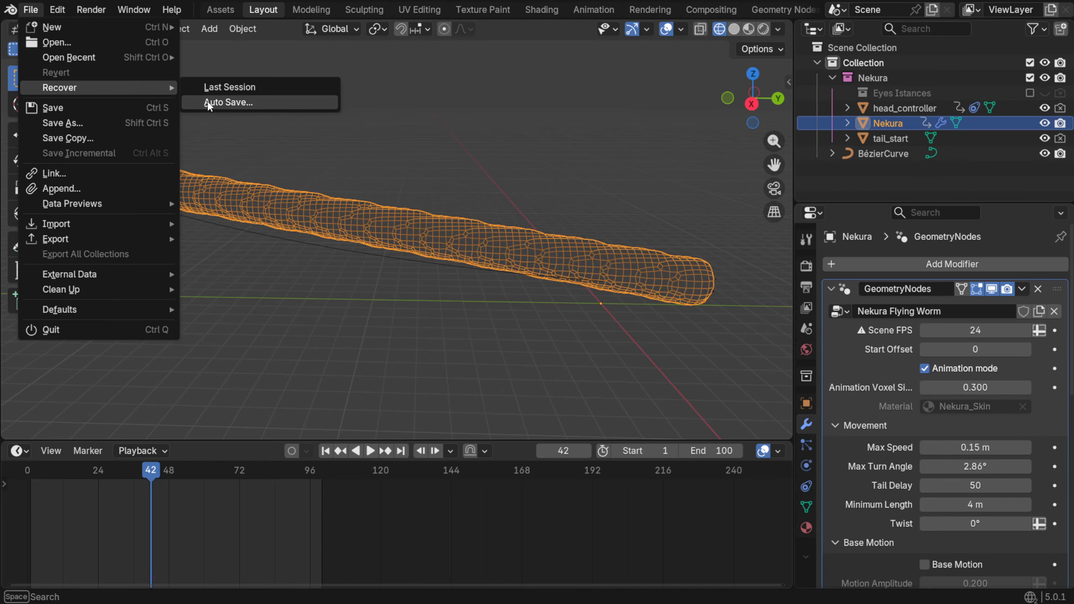
{"action": "left_click", "coordinate": [257, 302]}
Switch the direction of the BézierCurve's segments in Edit Mode and return to Object Mode
{"action": "middle_click_drag", "start_coordinate": [273, 292], "coordinate": [296, 287]}
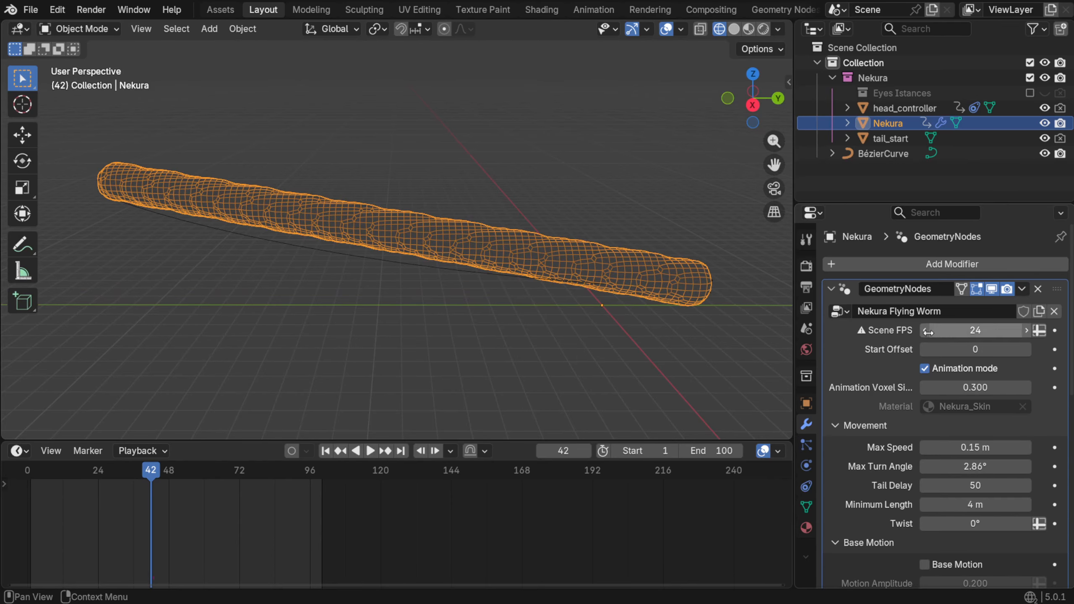
{"action": "middle_click_drag", "start_coordinate": [605, 299], "coordinate": [418, 294]}
{"action": "left_click", "coordinate": [418, 292]}
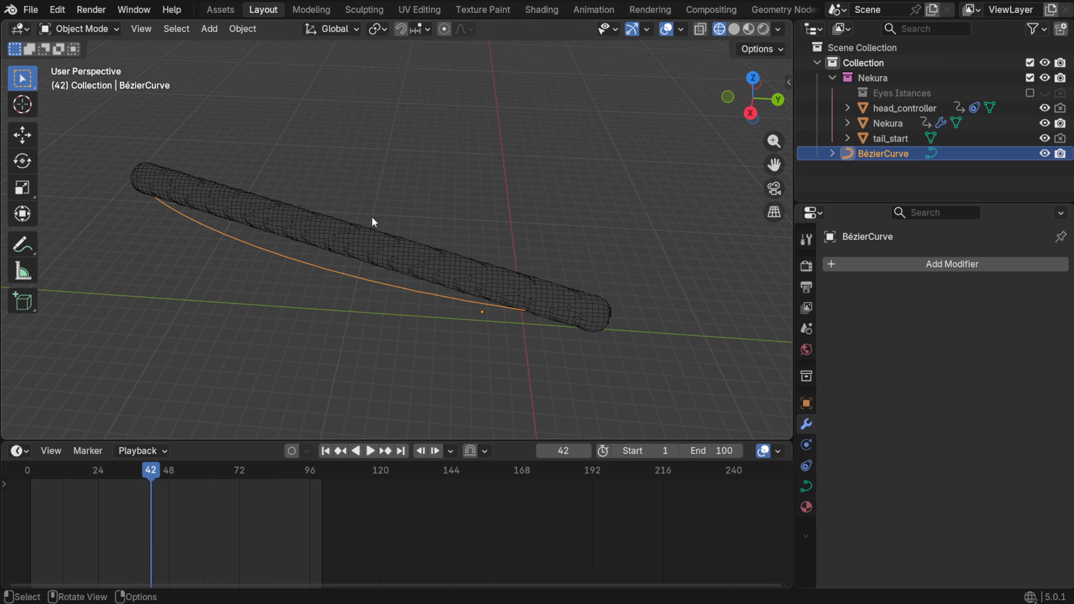
{"action": "key", "text": "Tab"}
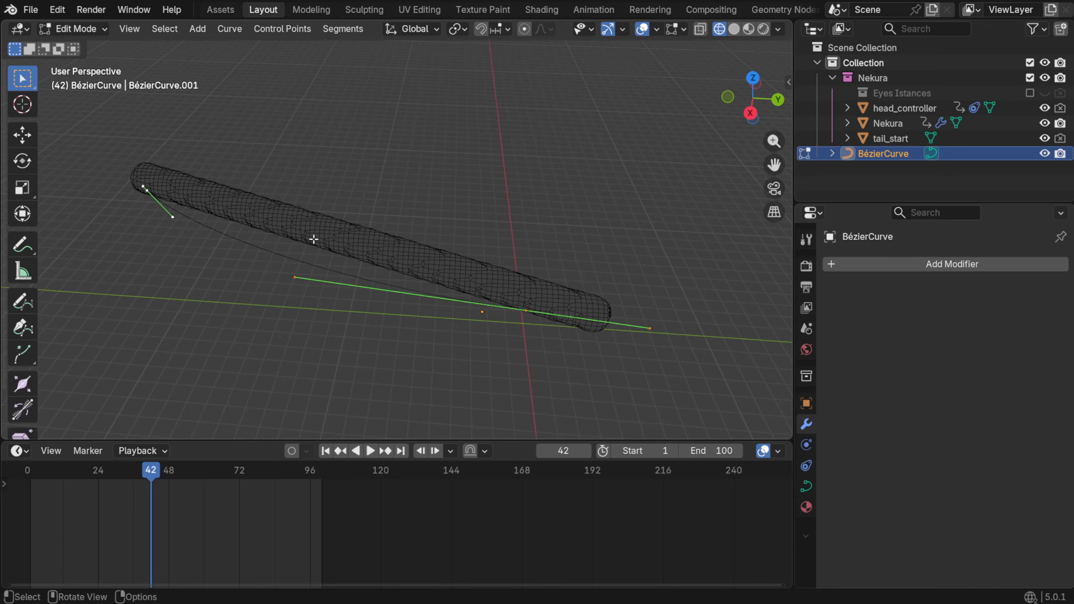
{"action": "left_click", "coordinate": [356, 30]}
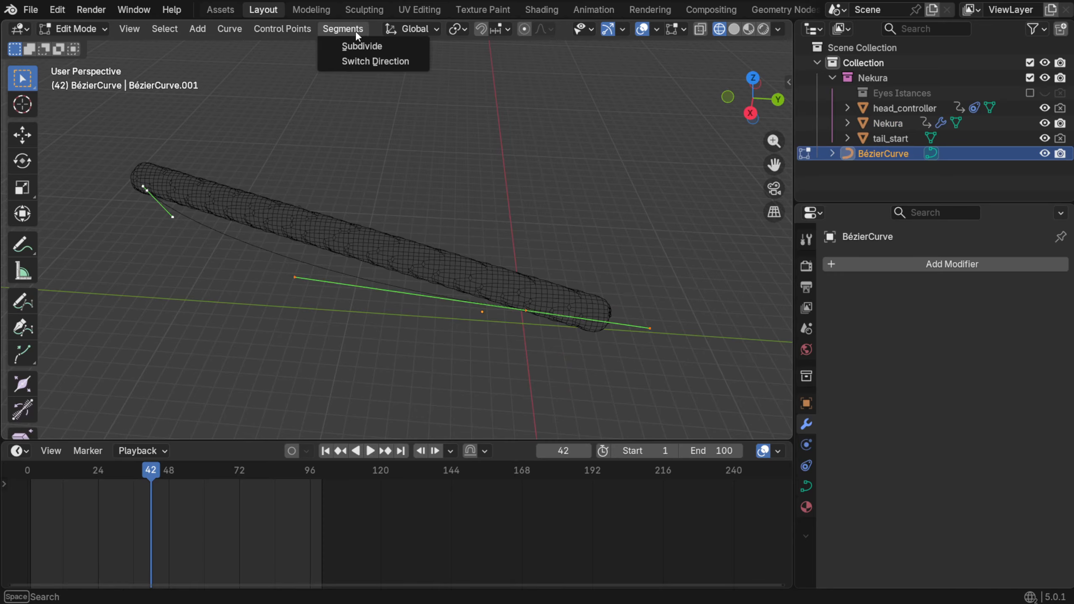
{"action": "left_click", "coordinate": [374, 62]}
{"action": "key", "text": "Tab"}
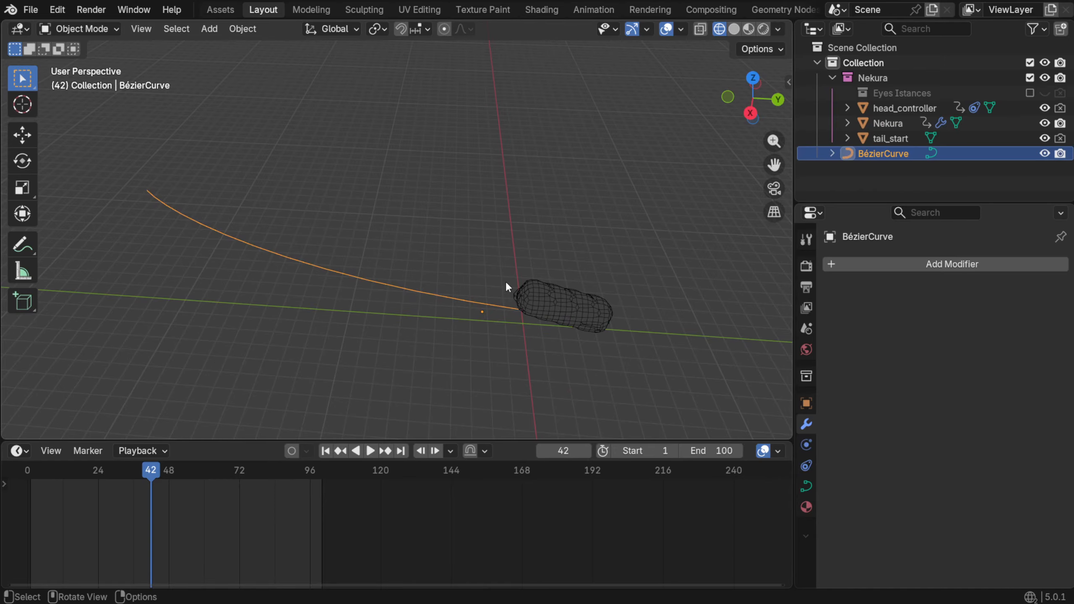
Set the head_controller's X, Y and Z location to 0
{"action": "left_click", "coordinate": [518, 296]}
{"action": "middle_click_drag", "start_coordinate": [518, 296], "coordinate": [551, 256]}
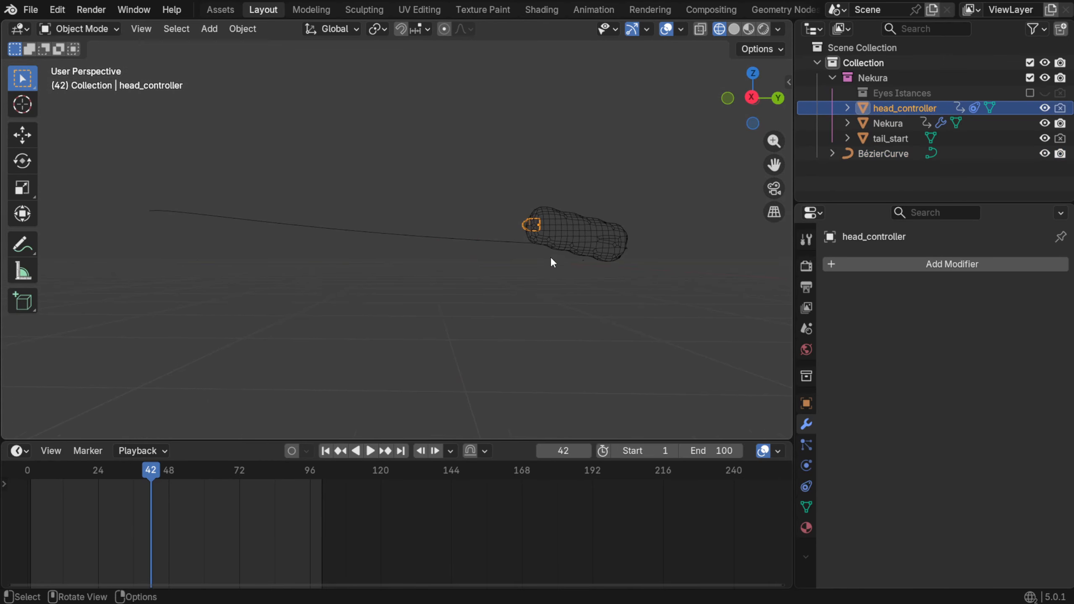
{"action": "left_click", "coordinate": [806, 404]}
{"action": "left_click_drag", "start_coordinate": [973, 311], "coordinate": [973, 341]}
{"action": "type", "text": "0"}
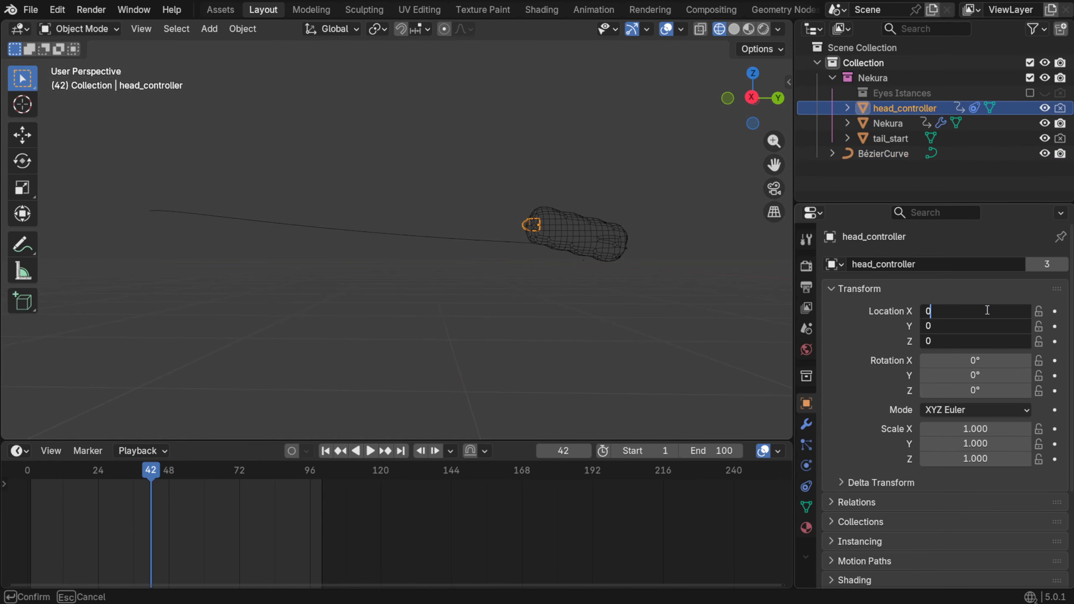
{"action": "key", "text": "Return"}
Enable Fixed Position in the head_controller's Follow Path constraint
{"action": "left_click", "coordinate": [532, 248]}
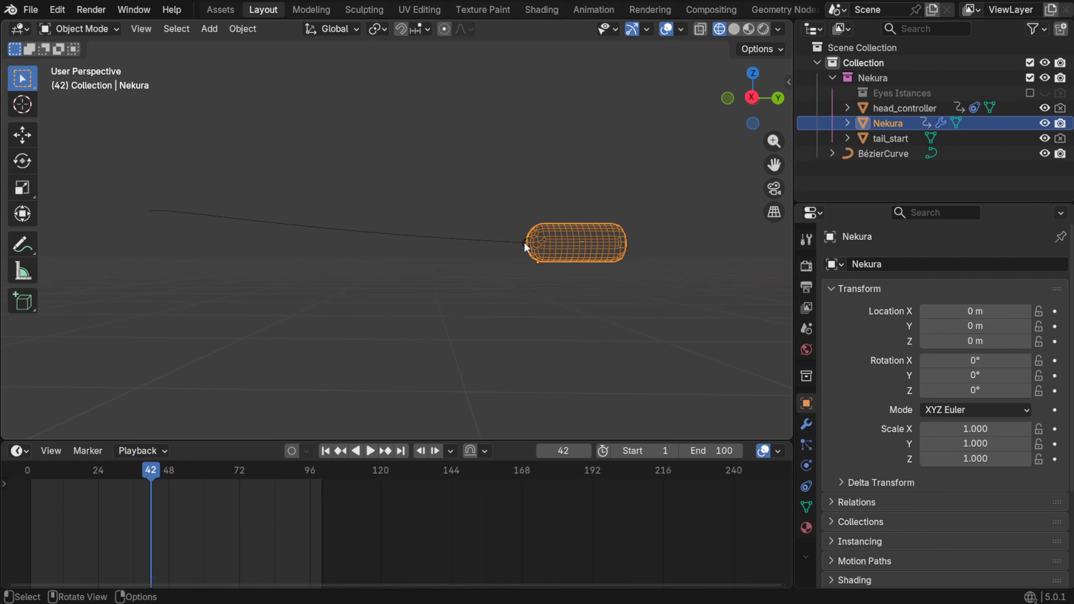
{"action": "left_click", "coordinate": [524, 244]}
{"action": "left_click", "coordinate": [807, 466]}
{"action": "left_click", "coordinate": [807, 487]}
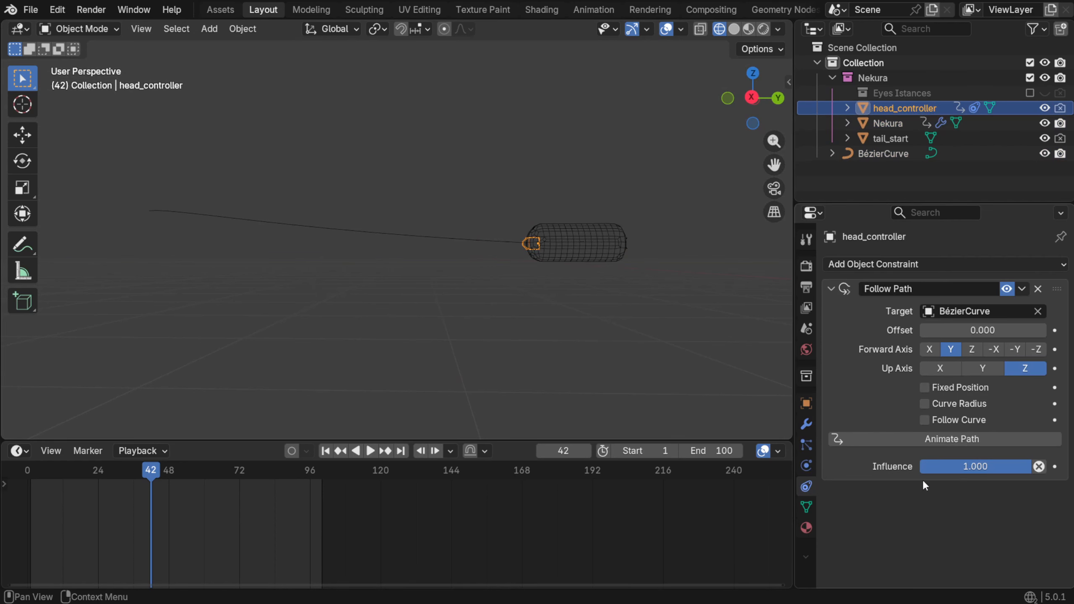
{"action": "middle_click_drag", "start_coordinate": [677, 323], "coordinate": [670, 340]}
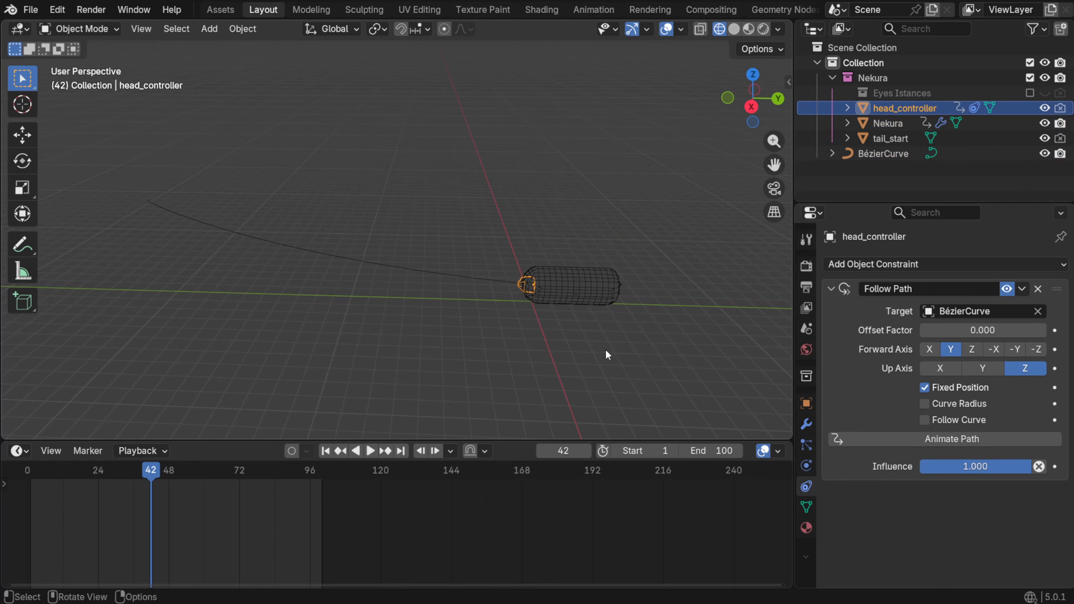
Play the animation from the start, raise the Follow Path Offset Factor to 0.706 during playback, and stop
{"action": "left_click", "coordinate": [325, 450]}
{"action": "key", "text": "space"}
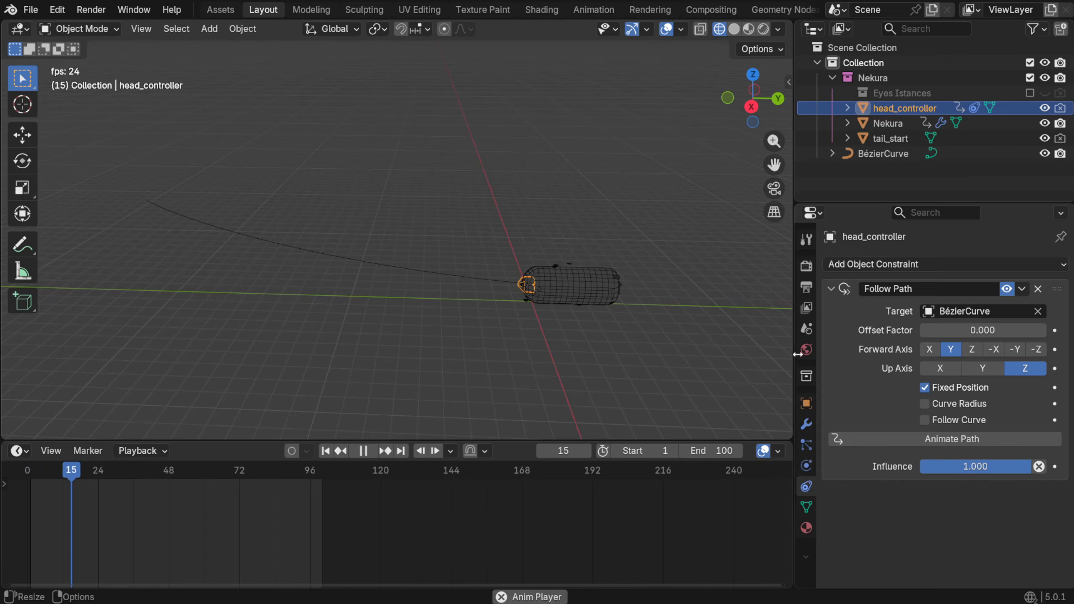
{"action": "left_click_drag", "start_coordinate": [947, 332], "coordinate": [1009, 332]}
{"action": "key", "text": "space"}
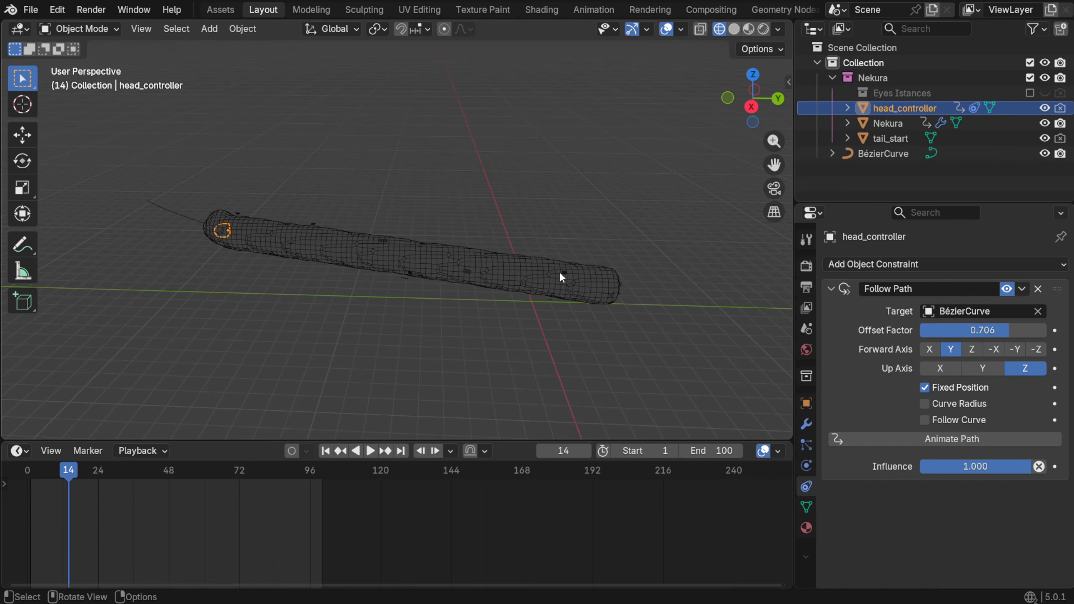
View the stretched worm from another angle and bring up the Nekura body's GeometryNodes modifier settings
{"action": "middle_click_drag", "start_coordinate": [207, 233], "coordinate": [246, 251]}
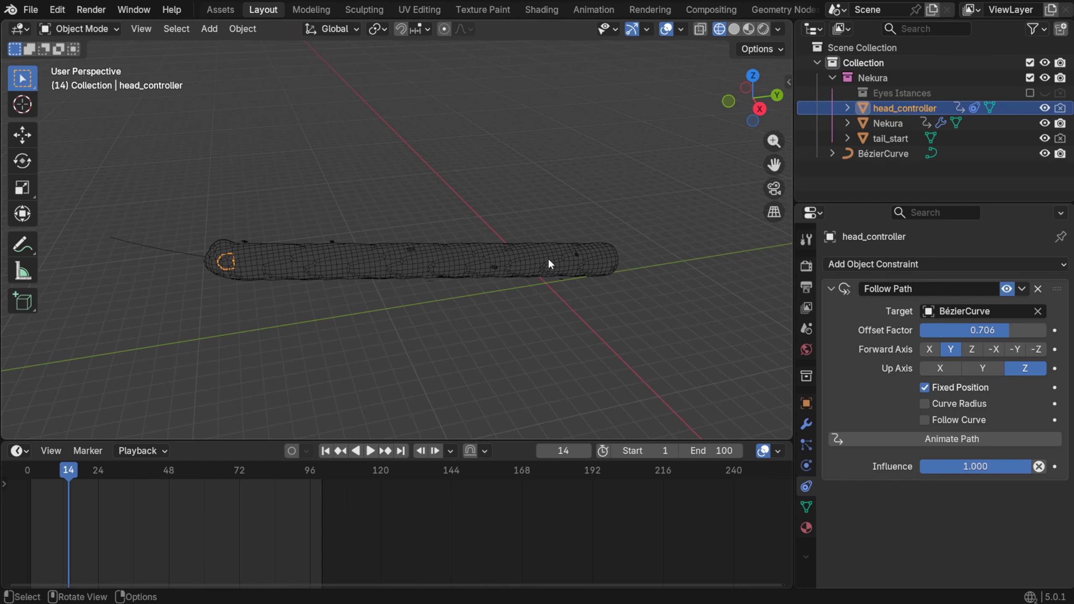
{"action": "left_click", "coordinate": [806, 424]}
{"action": "left_click", "coordinate": [468, 256]}
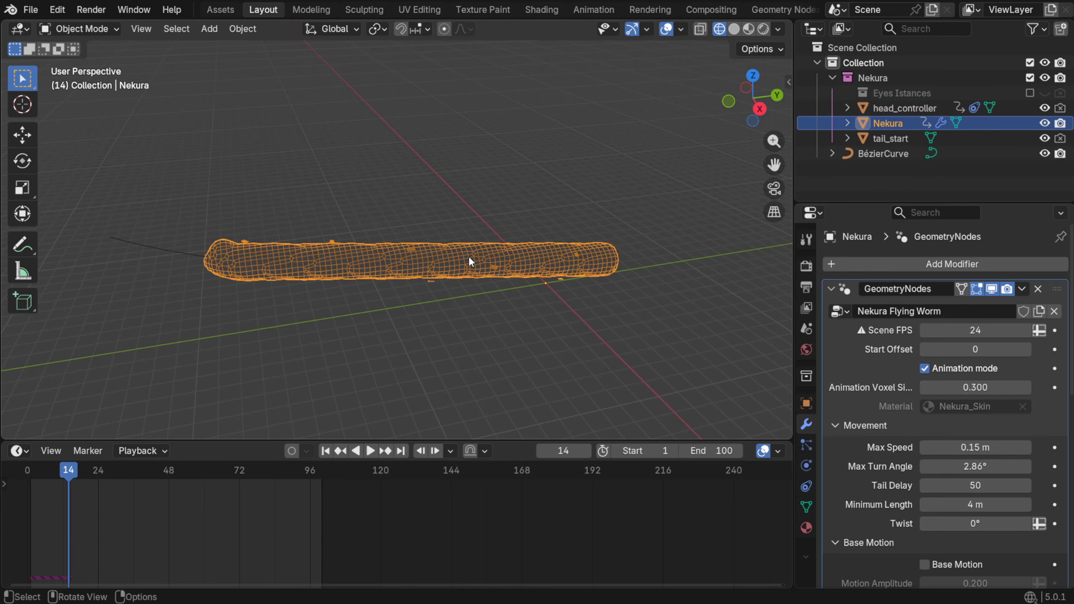
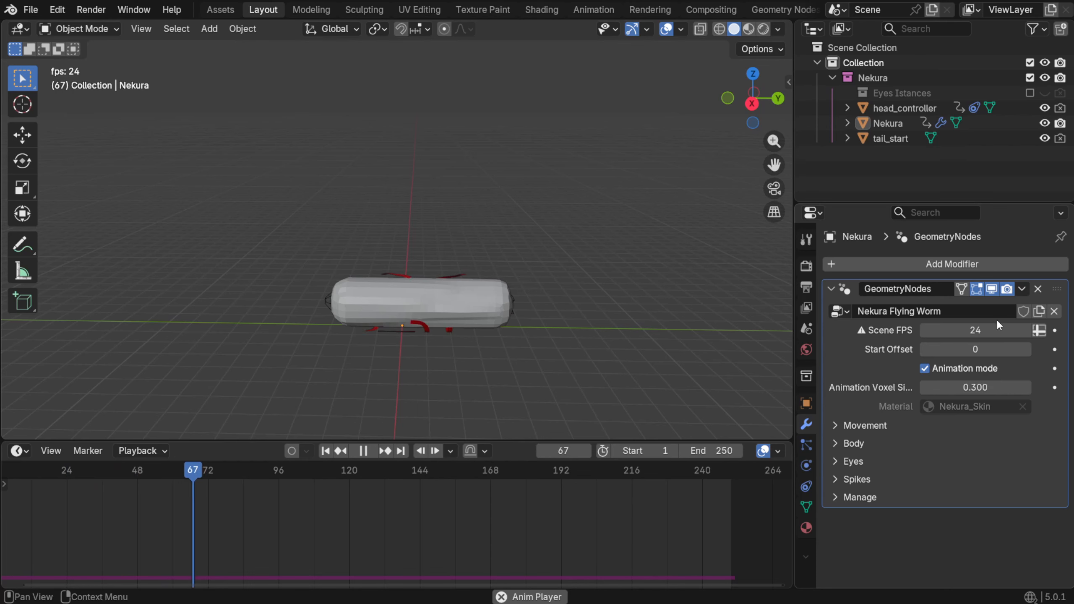
Turn the Nekura GeometryNodes modifier's viewport display off and back on during playback, and pause the animation
{"action": "left_click", "coordinate": [996, 288]}
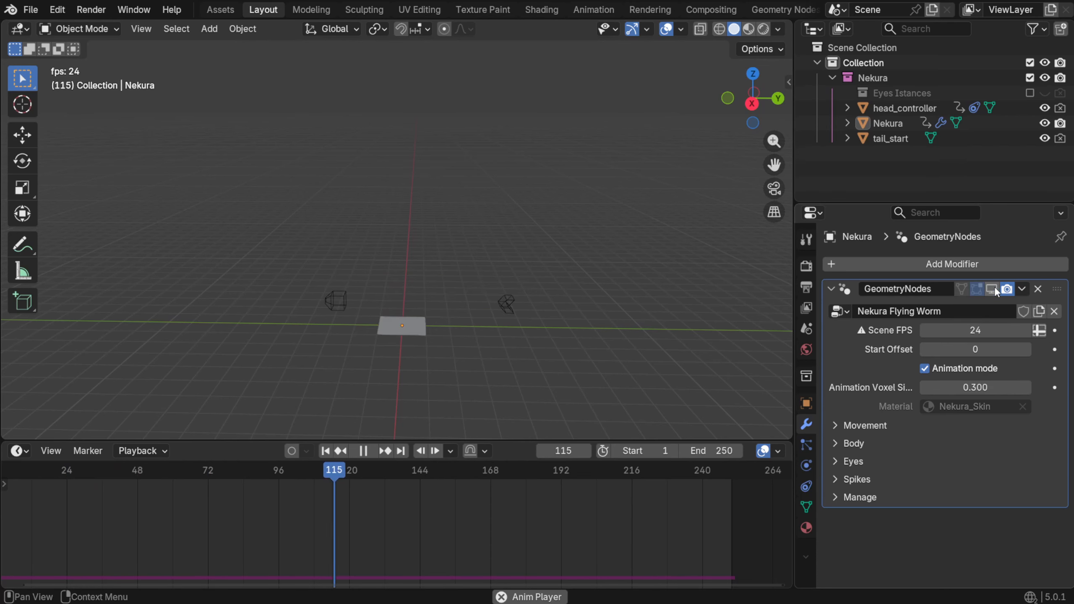
{"action": "left_click", "coordinate": [994, 289]}
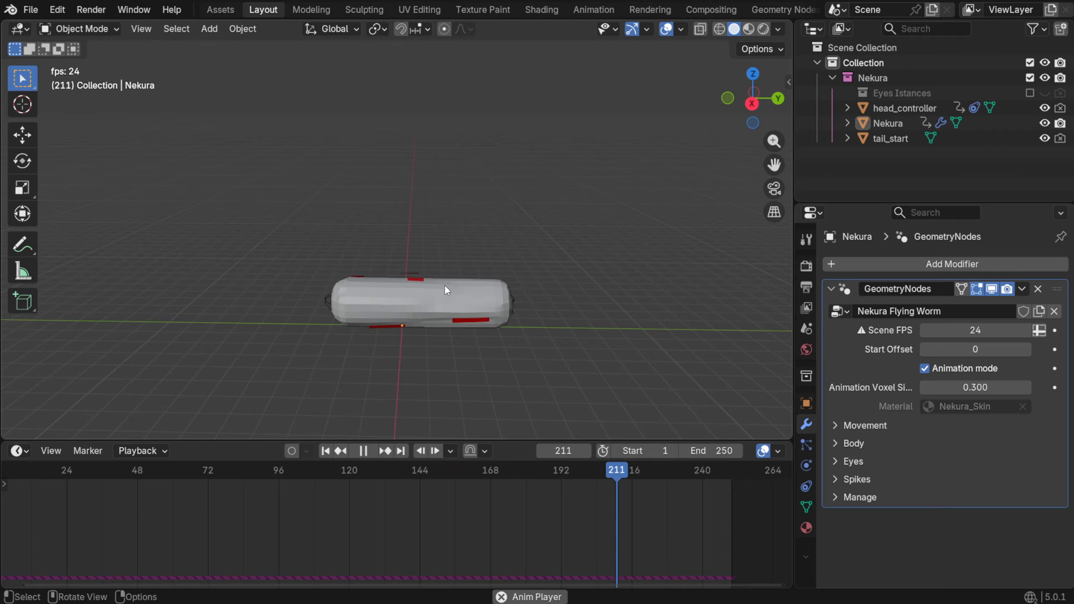
{"action": "middle_click_drag", "start_coordinate": [532, 314], "coordinate": [500, 315]}
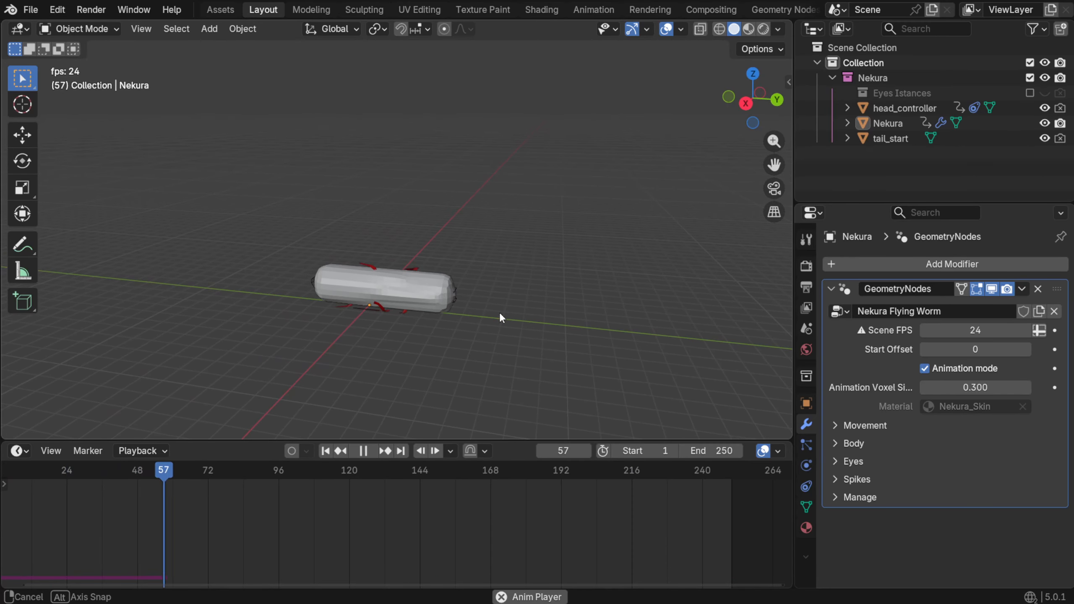
{"action": "key", "text": "space"}
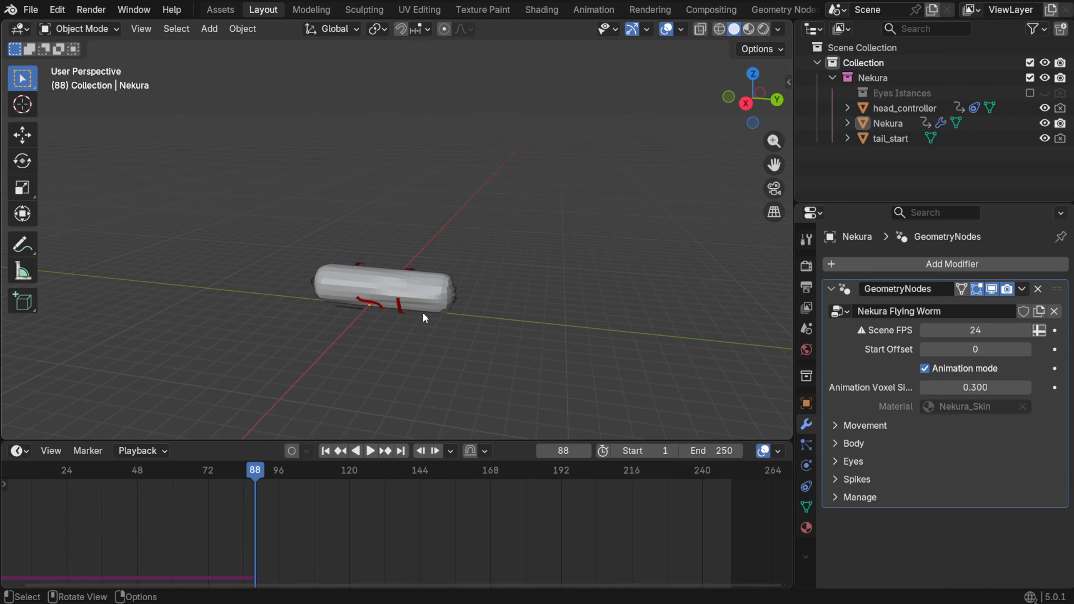
Play the worm's animation on to frame 143, stop it, and select the Nekura body
{"action": "middle_click_drag", "start_coordinate": [424, 314], "coordinate": [434, 316]}
{"action": "key", "text": "space"}
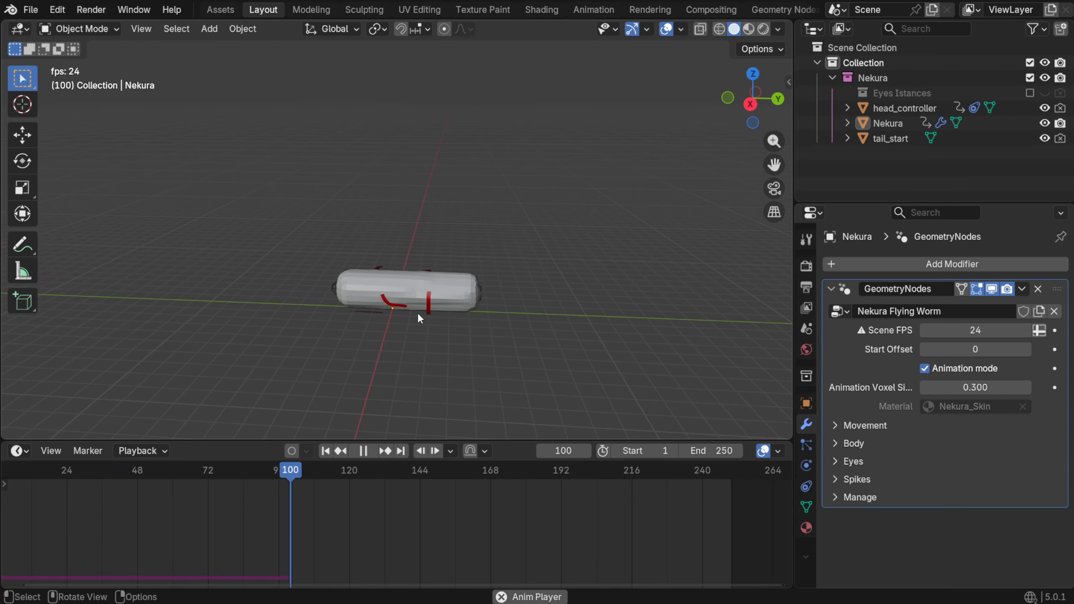
{"action": "key", "text": "space"}
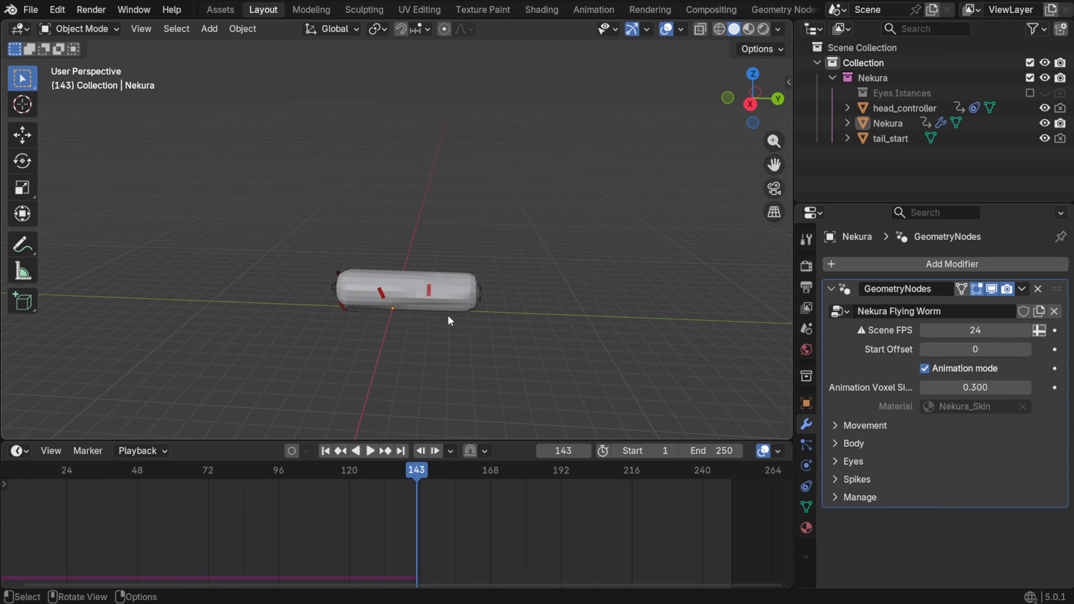
{"action": "left_click", "coordinate": [440, 312]}
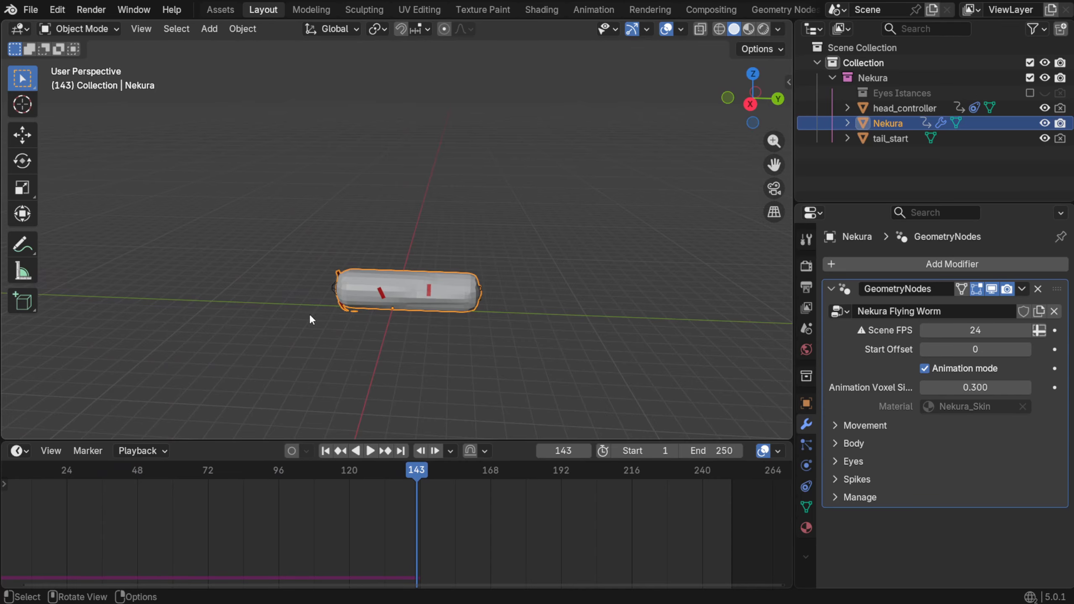